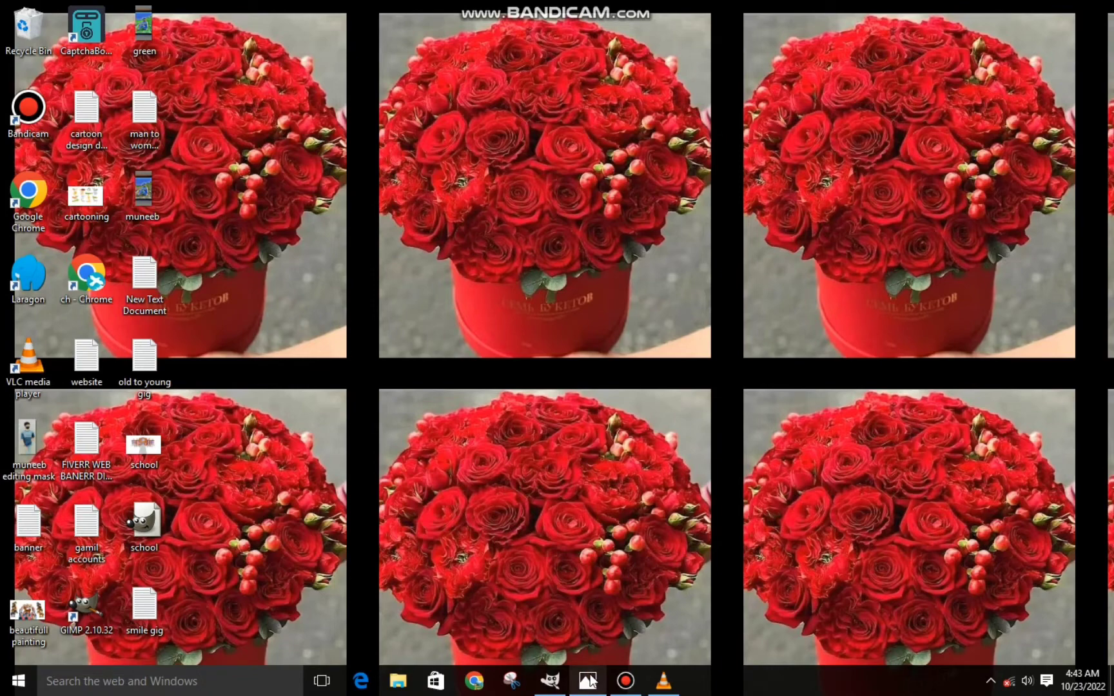
Switch to GIMP and create a new image 1900 px wide and 750 px high.
{"action": "left_click", "coordinate": [550, 681]}
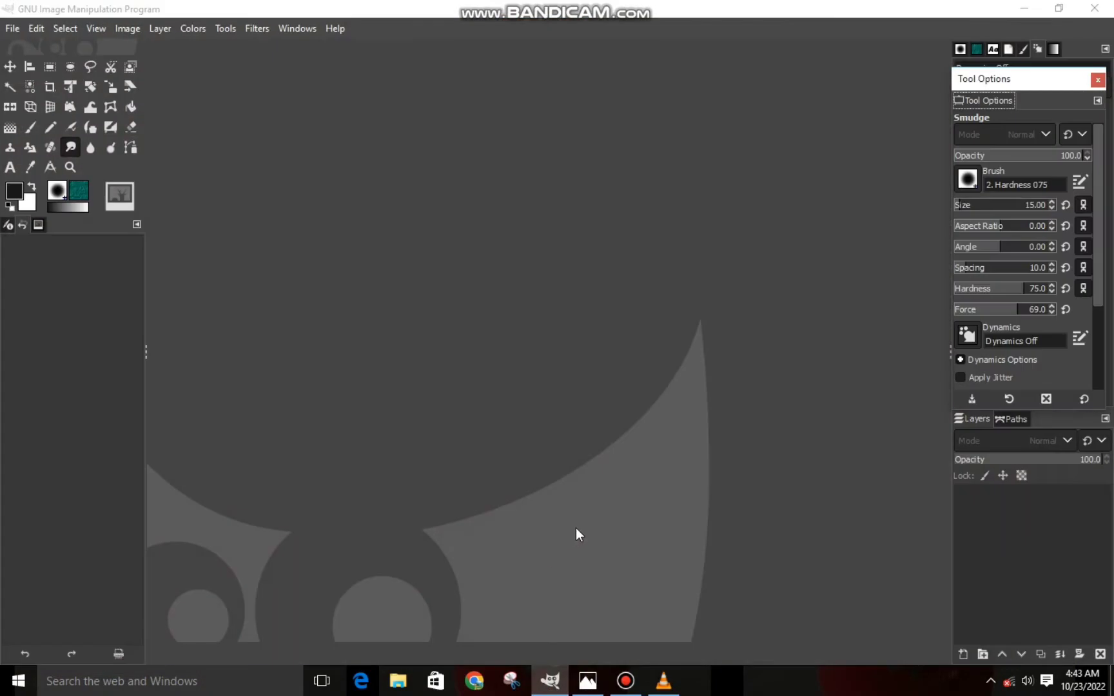
{"action": "key", "text": "ctrl+n"}
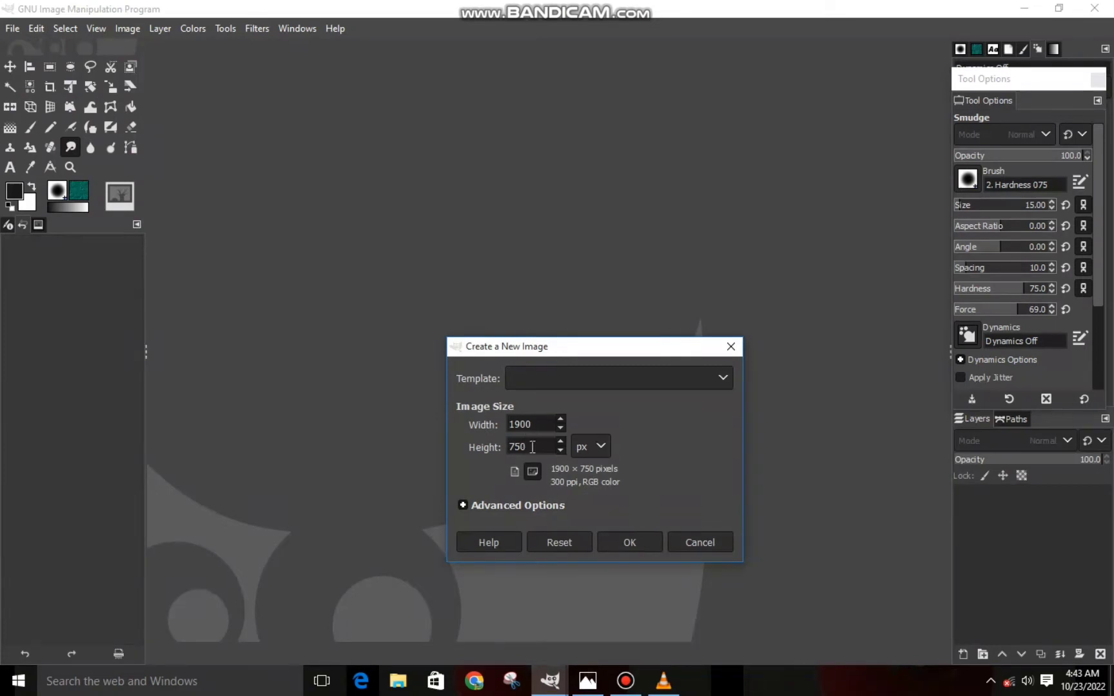
{"action": "left_click", "coordinate": [625, 543]}
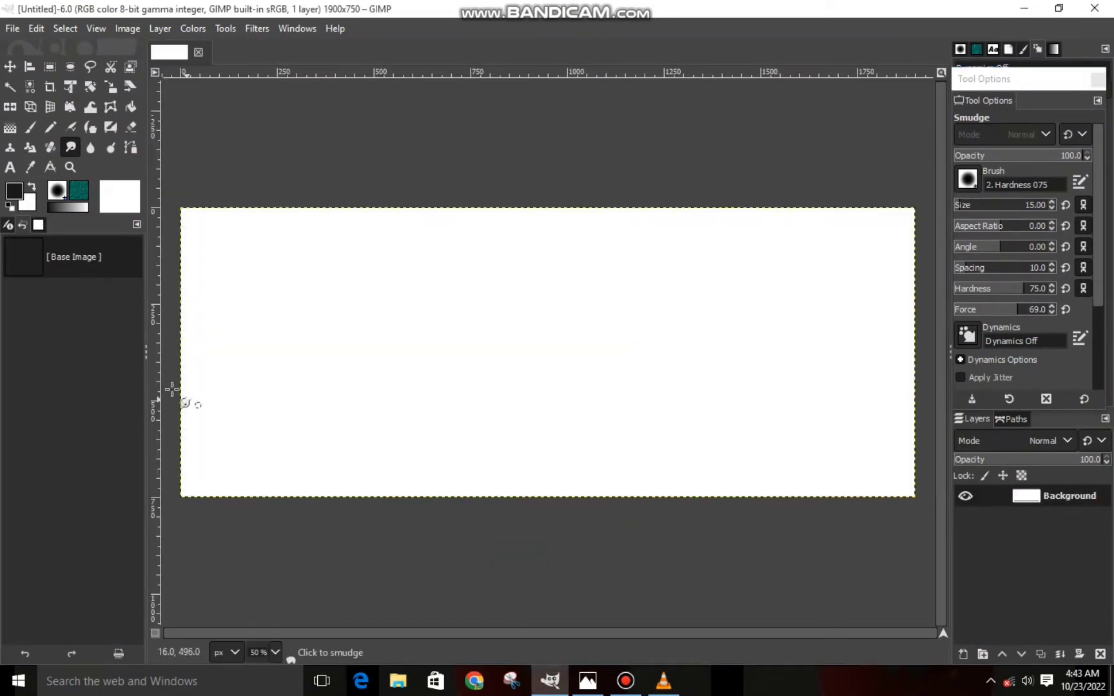
Activate the Paths tool and add a new transparent layer above the white background.
{"action": "left_click", "coordinate": [130, 148]}
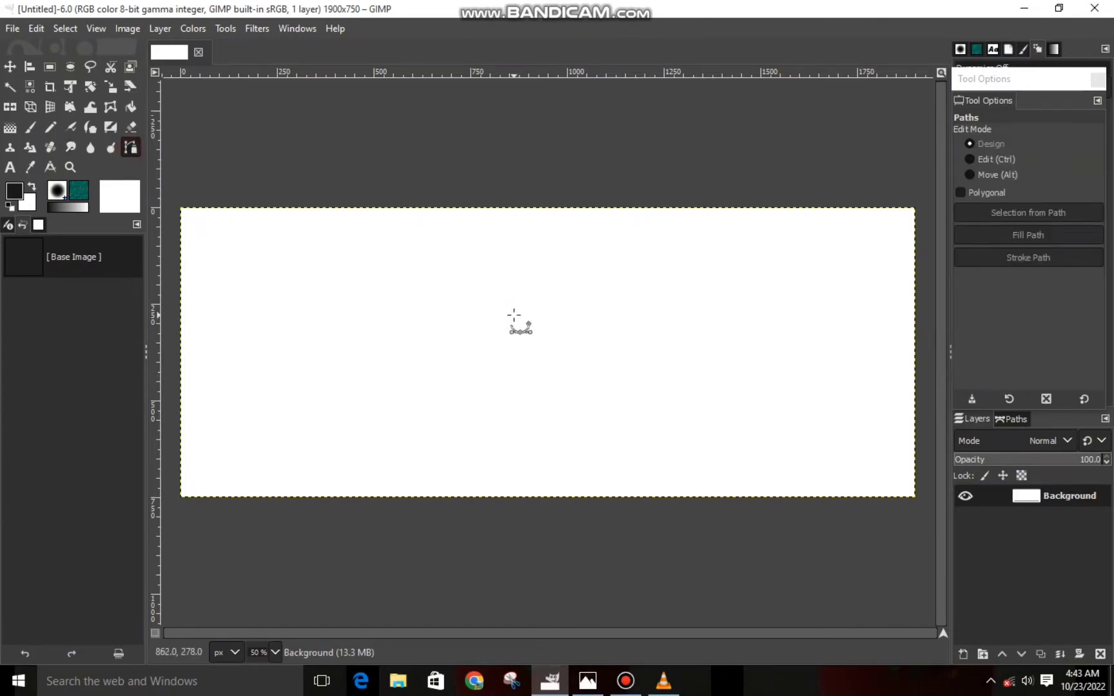
{"action": "left_click", "coordinate": [963, 655]}
{"action": "left_click", "coordinate": [990, 640]}
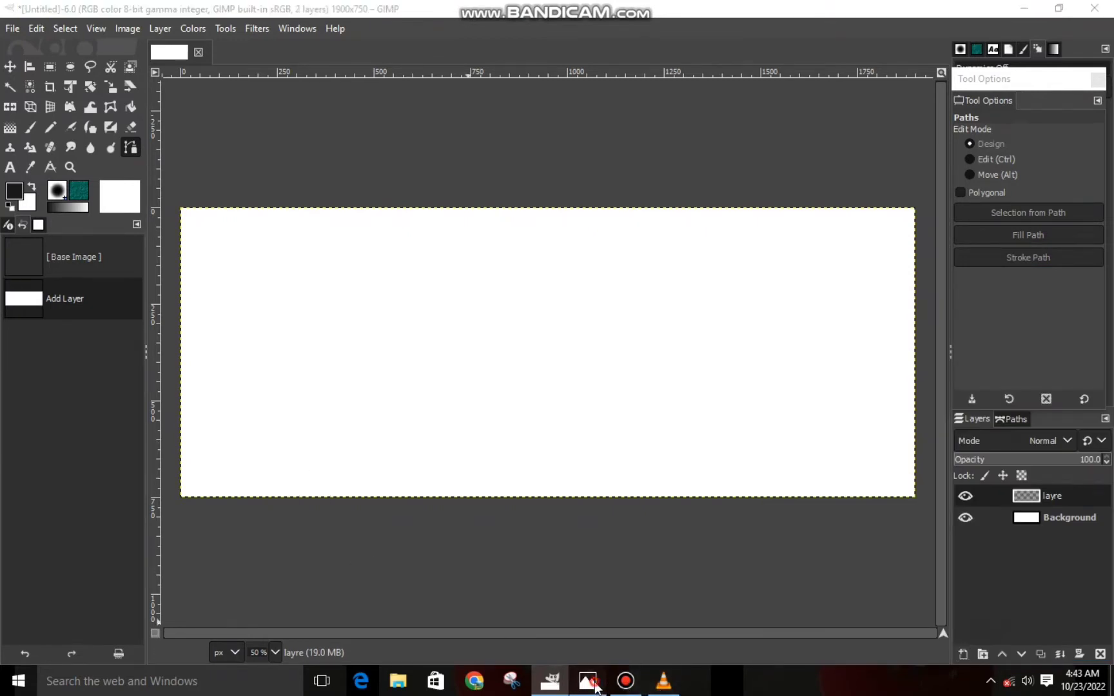
Draw an S-curved path from just below the canvas's bottom edge, left of centre, up to a peak near x 435, y 350 px.
{"action": "left_click", "coordinate": [263, 504]}
{"action": "left_click", "coordinate": [348, 342]}
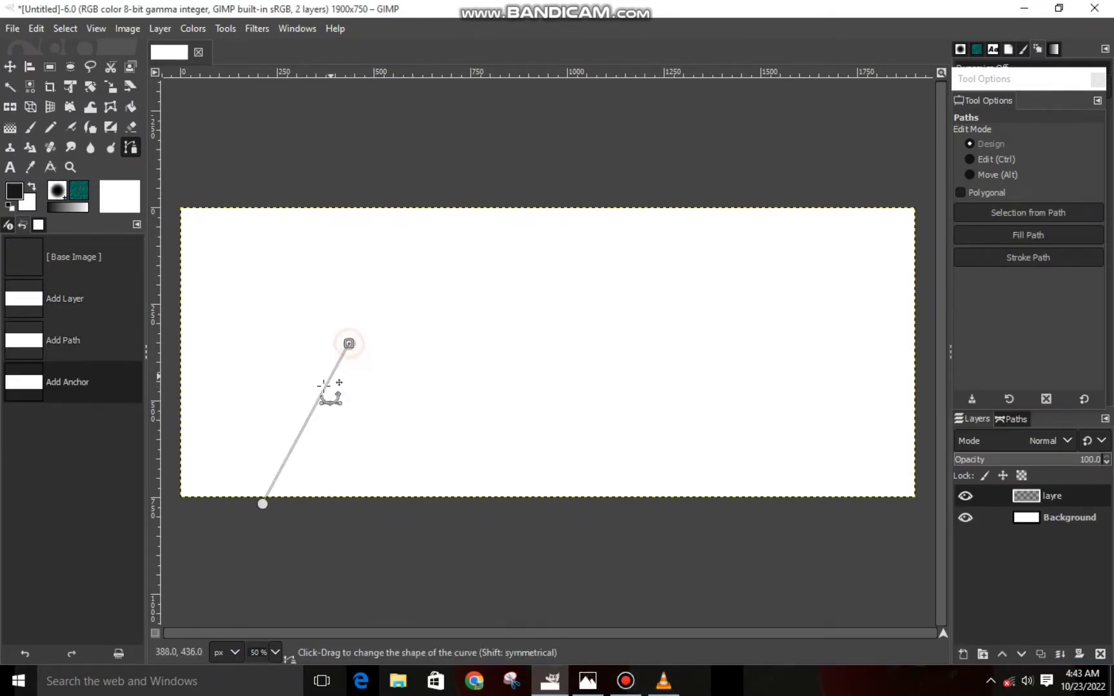
{"action": "left_click_drag", "start_coordinate": [303, 412], "coordinate": [327, 417]}
{"action": "left_click_drag", "start_coordinate": [262, 504], "coordinate": [339, 425]}
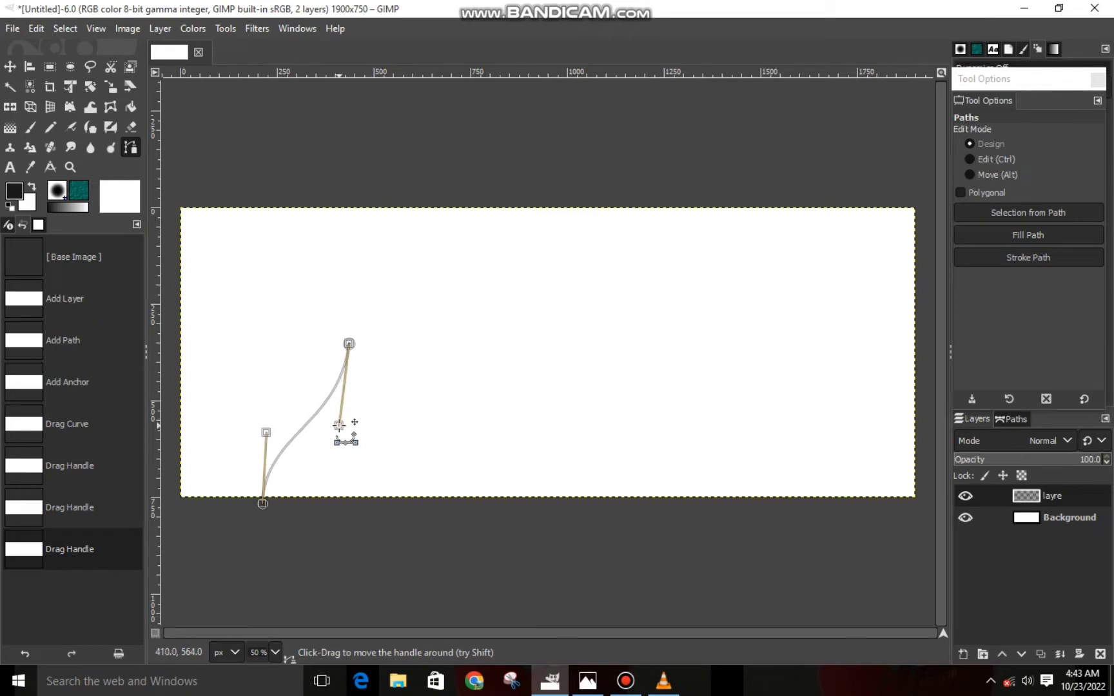
{"action": "left_click", "coordinate": [413, 390]}
{"action": "key", "text": "BackSpace"}
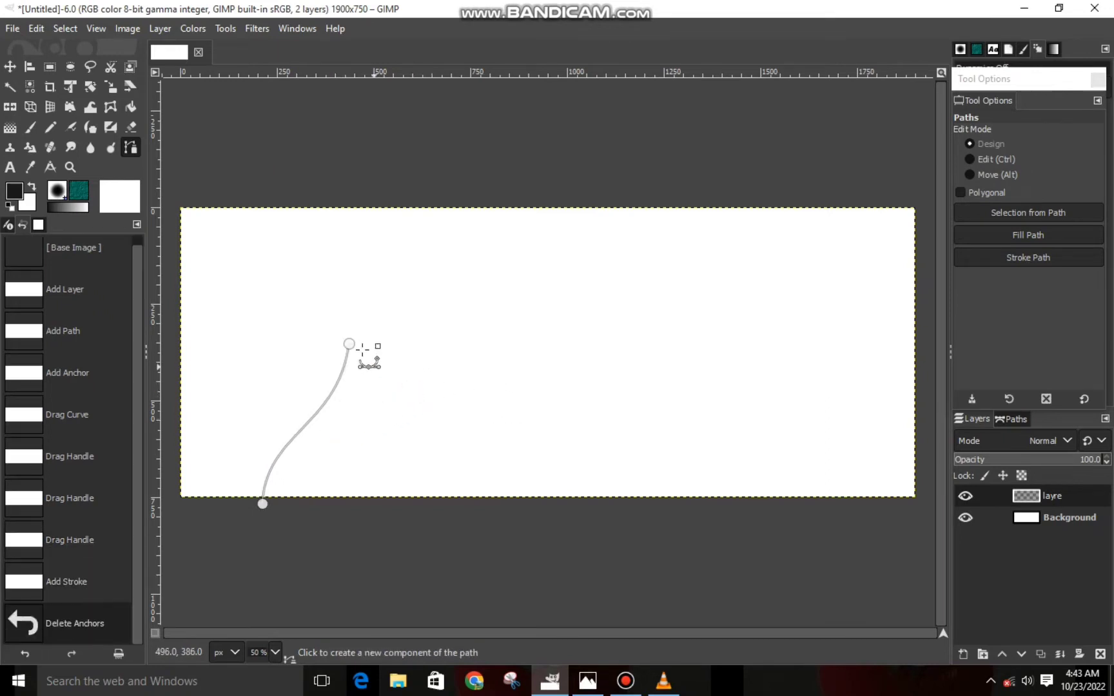
Continue the path from the peak to just beyond the canvas's right edge and bend this segment into a wide downward sag.
{"action": "left_click", "coordinate": [349, 344]}
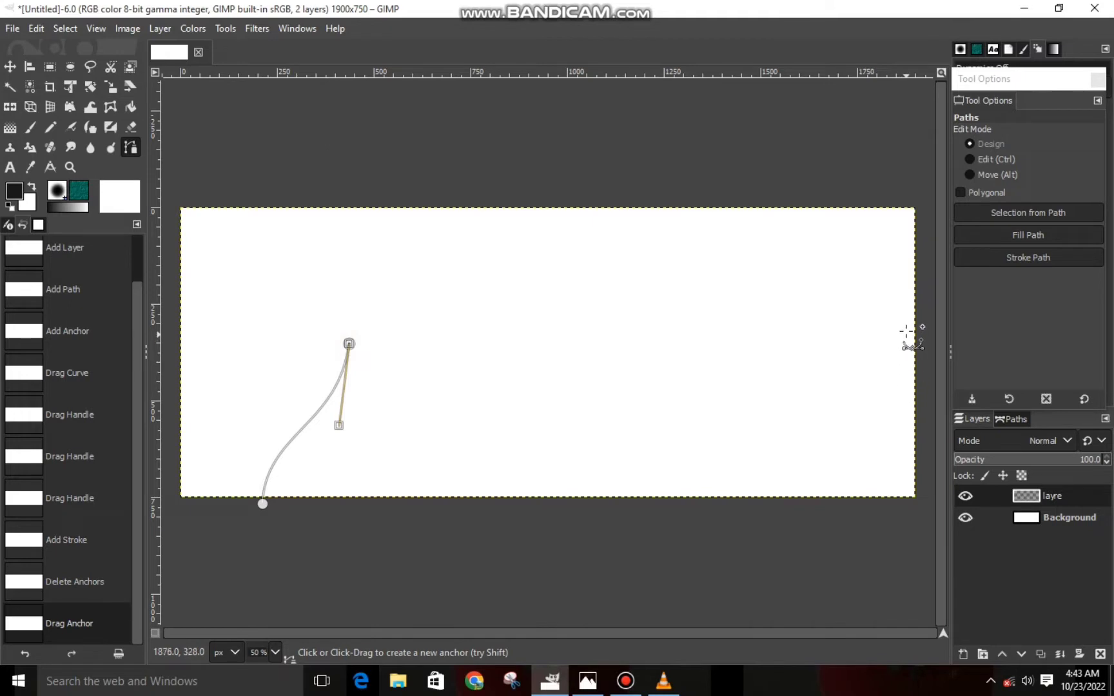
{"action": "left_click", "coordinate": [928, 336]}
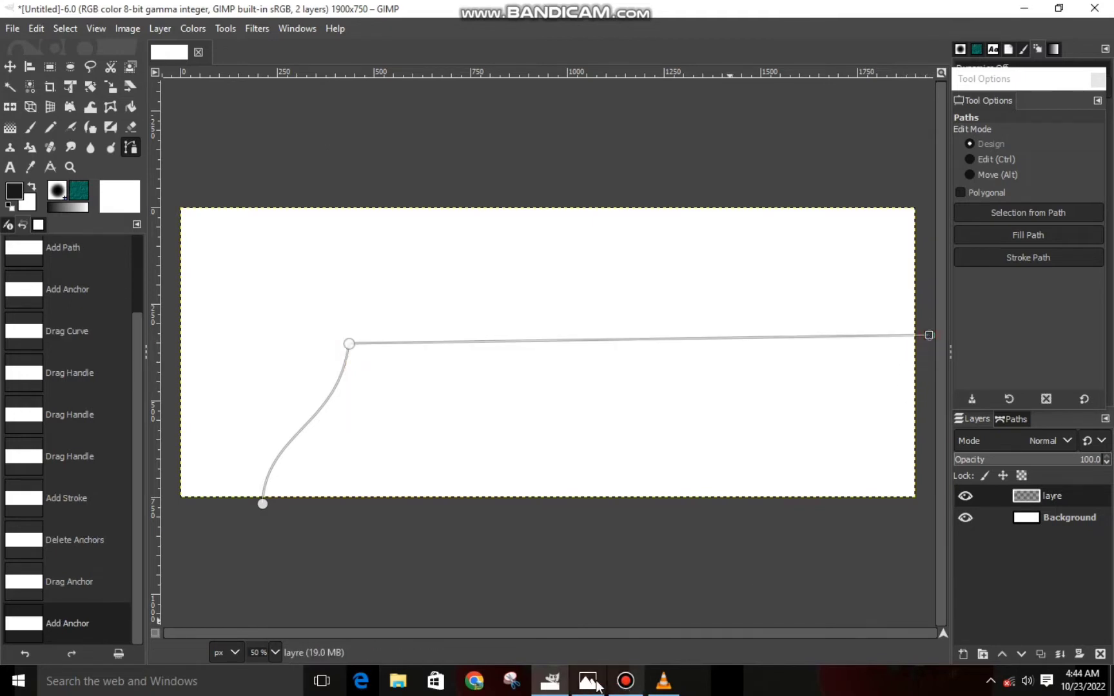
{"action": "left_click_drag", "start_coordinate": [644, 340], "coordinate": [709, 413]}
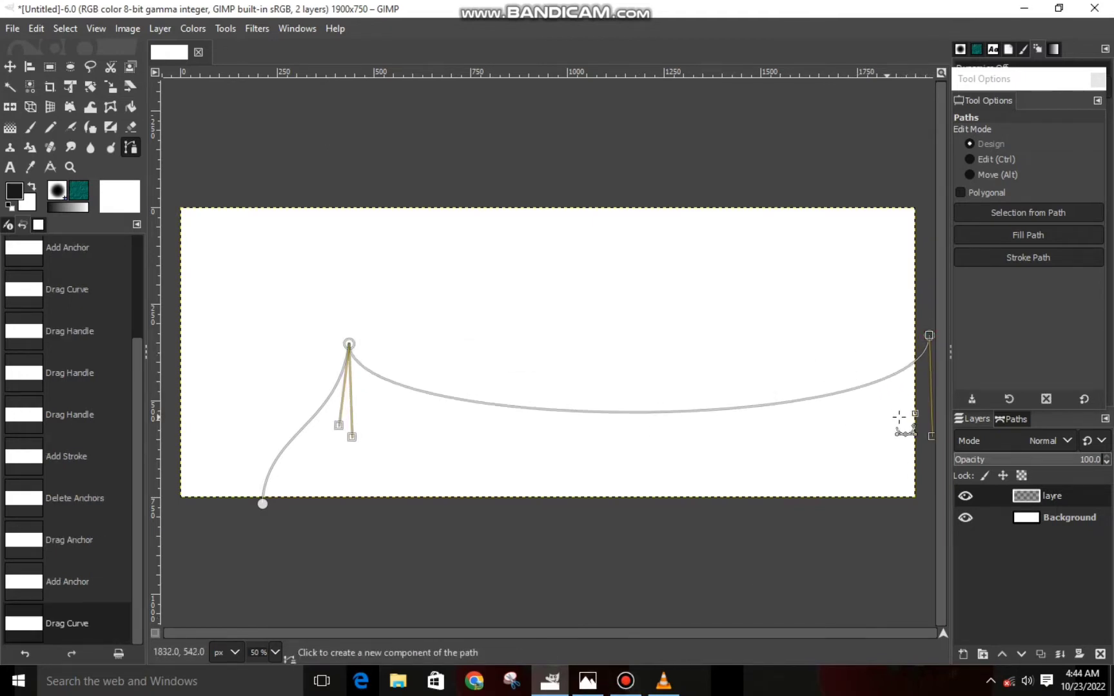
{"action": "left_click_drag", "start_coordinate": [928, 435], "coordinate": [769, 445]}
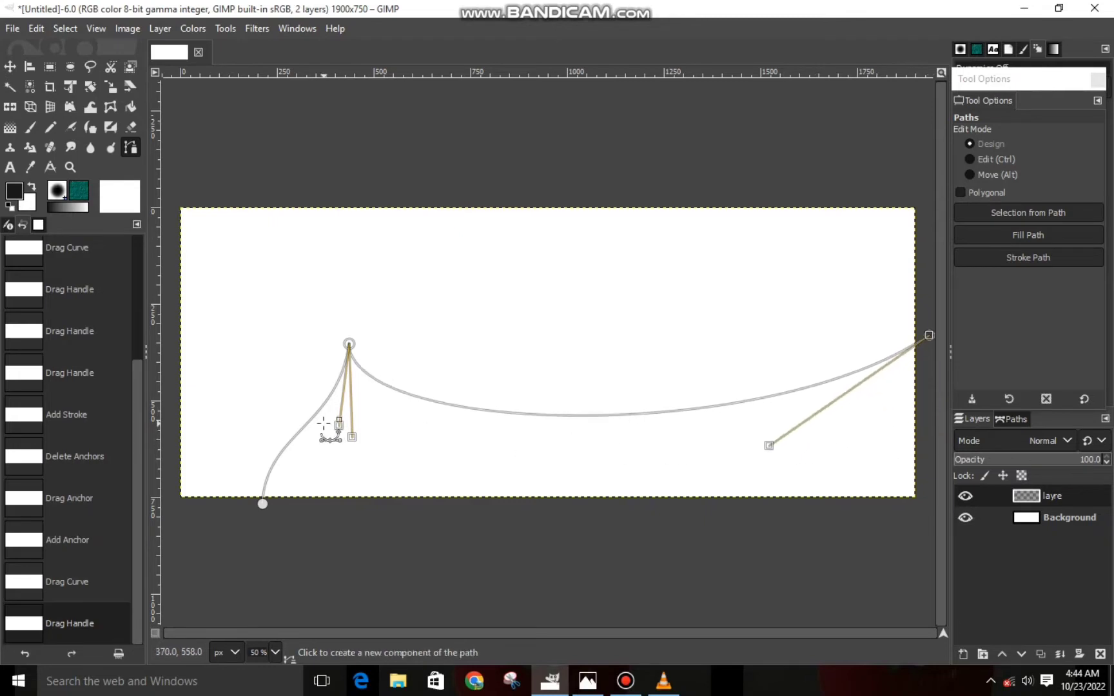
{"action": "mouse_move", "coordinate": [354, 437]}
{"action": "left_mouse_down"}
{"action": "mouse_move", "coordinate": [419, 473]}
{"action": "mouse_move", "coordinate": [398, 485]}
{"action": "mouse_move", "coordinate": [403, 458]}
{"action": "left_mouse_up"}
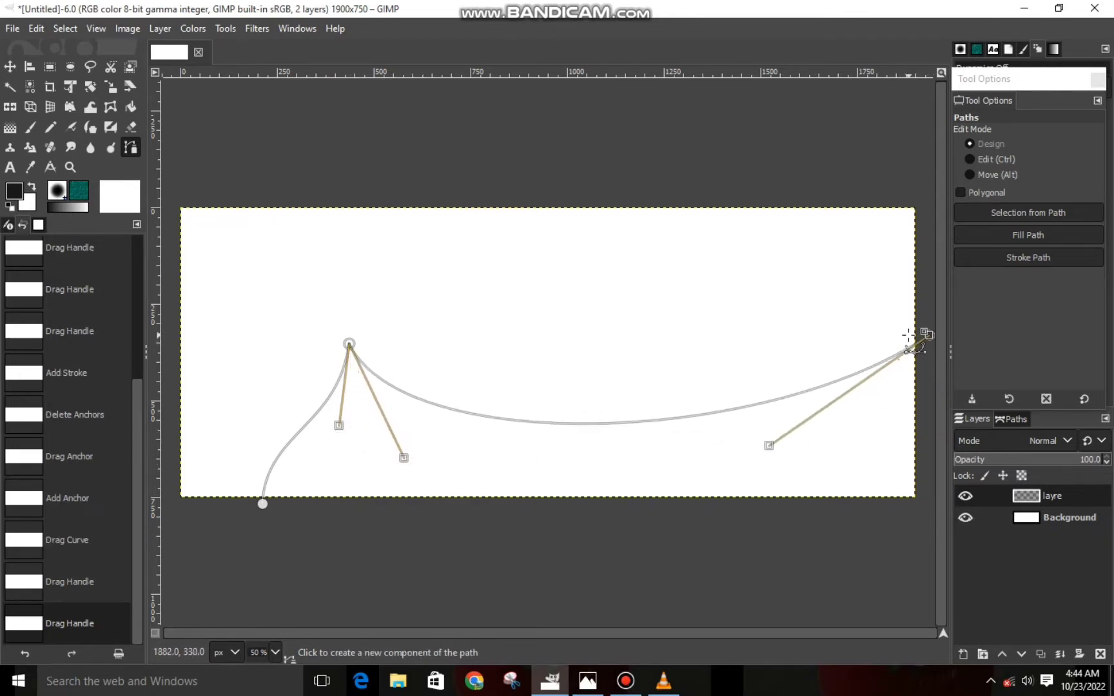
Raise the path's right end anchor to about y 225 px and reshape the sagging curve with the peak anchor's handle.
{"action": "left_click", "coordinate": [911, 412]}
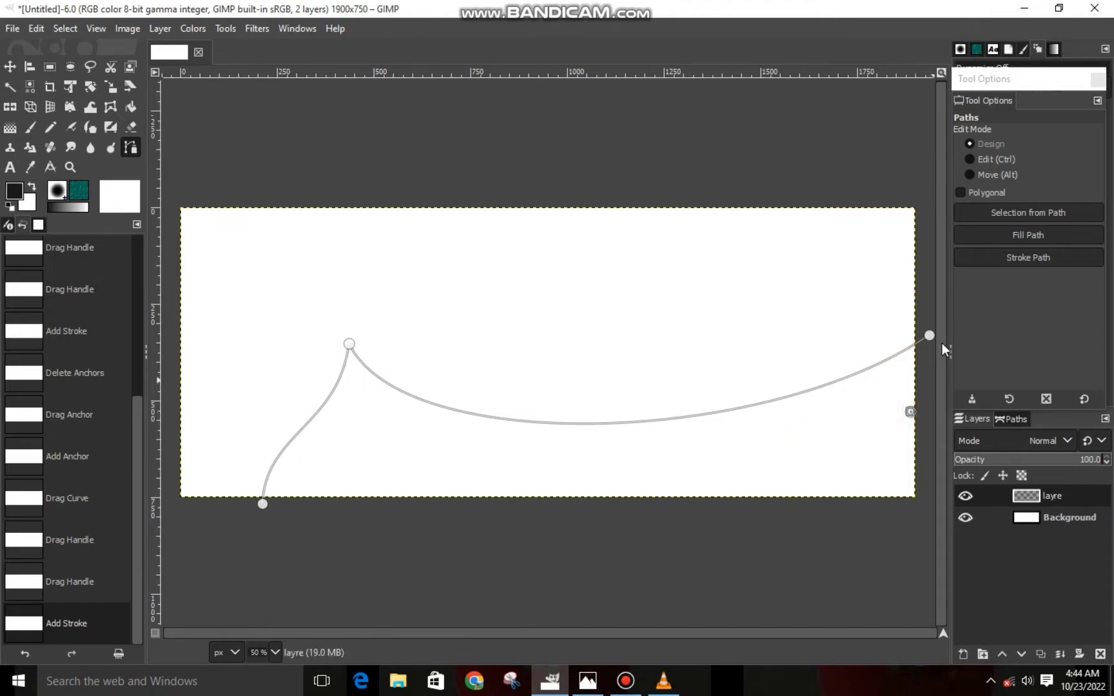
{"action": "key", "text": "BackSpace"}
{"action": "left_click_drag", "start_coordinate": [929, 334], "coordinate": [920, 295]}
{"action": "left_click", "coordinate": [348, 343]}
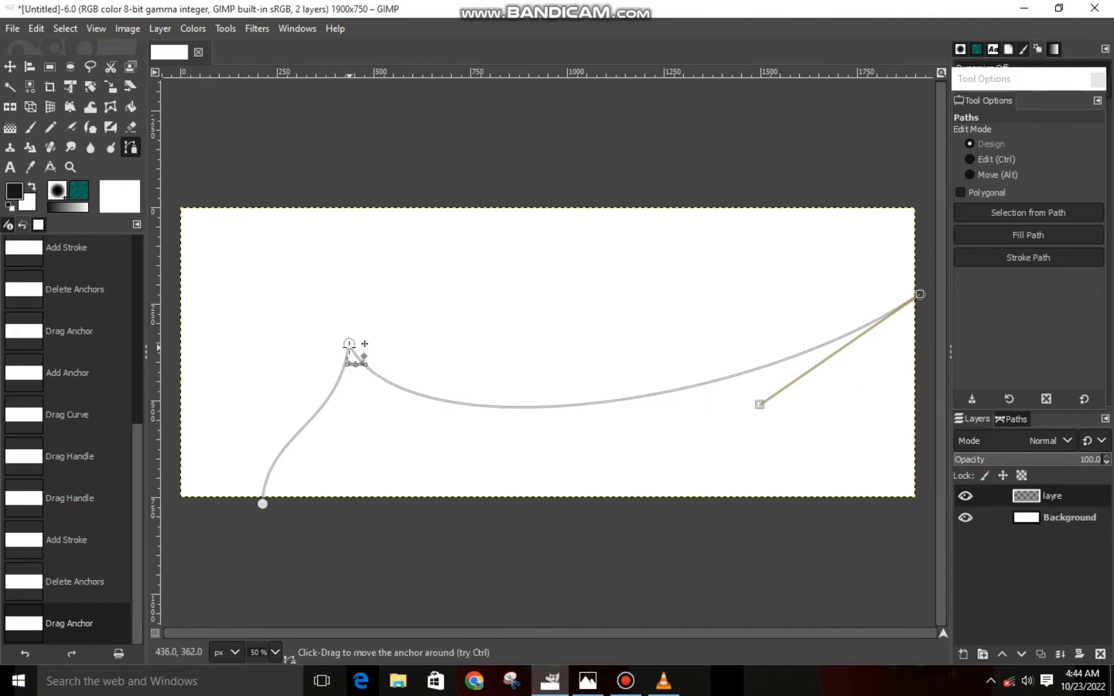
{"action": "mouse_move", "coordinate": [349, 343]}
{"action": "left_mouse_down"}
{"action": "mouse_move", "coordinate": [419, 477]}
{"action": "mouse_move", "coordinate": [473, 467]}
{"action": "mouse_move", "coordinate": [423, 462]}
{"action": "mouse_move", "coordinate": [424, 483]}
{"action": "mouse_move", "coordinate": [423, 469]}
{"action": "left_mouse_up"}
{"action": "left_click", "coordinate": [528, 480], "text": "shift"}
{"action": "key", "text": "BackSpace"}
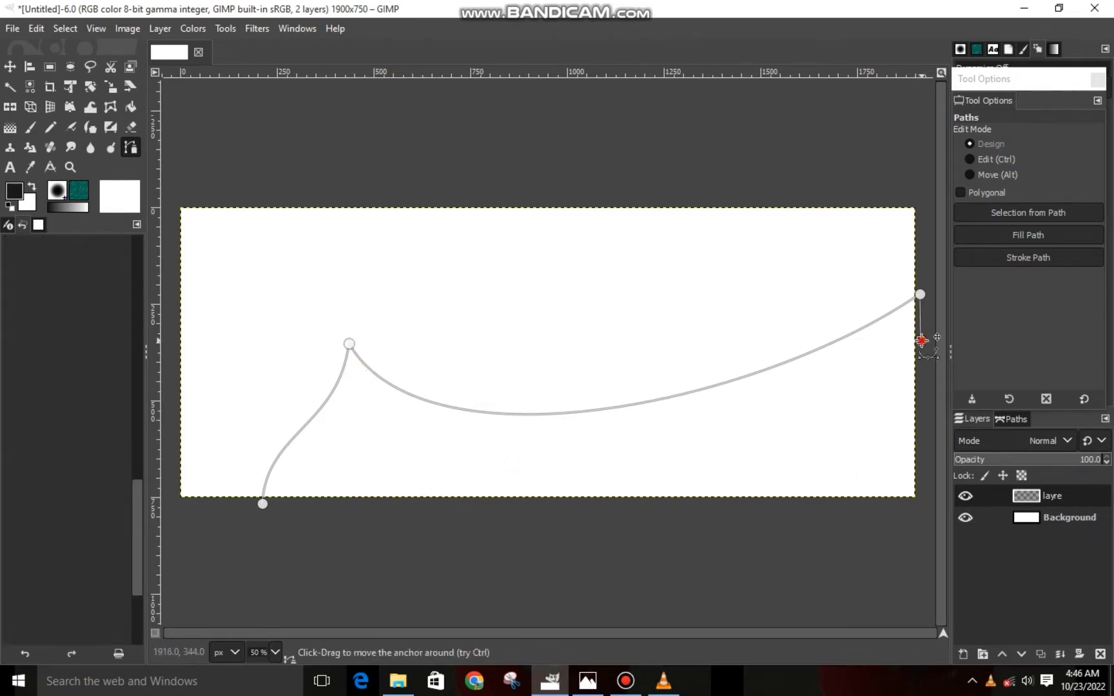
Extend the path straight down past the canvas's bottom-right corner and back beneath the bottom edge to its starting anchor.
{"action": "left_click_drag", "start_coordinate": [920, 336], "coordinate": [923, 504]}
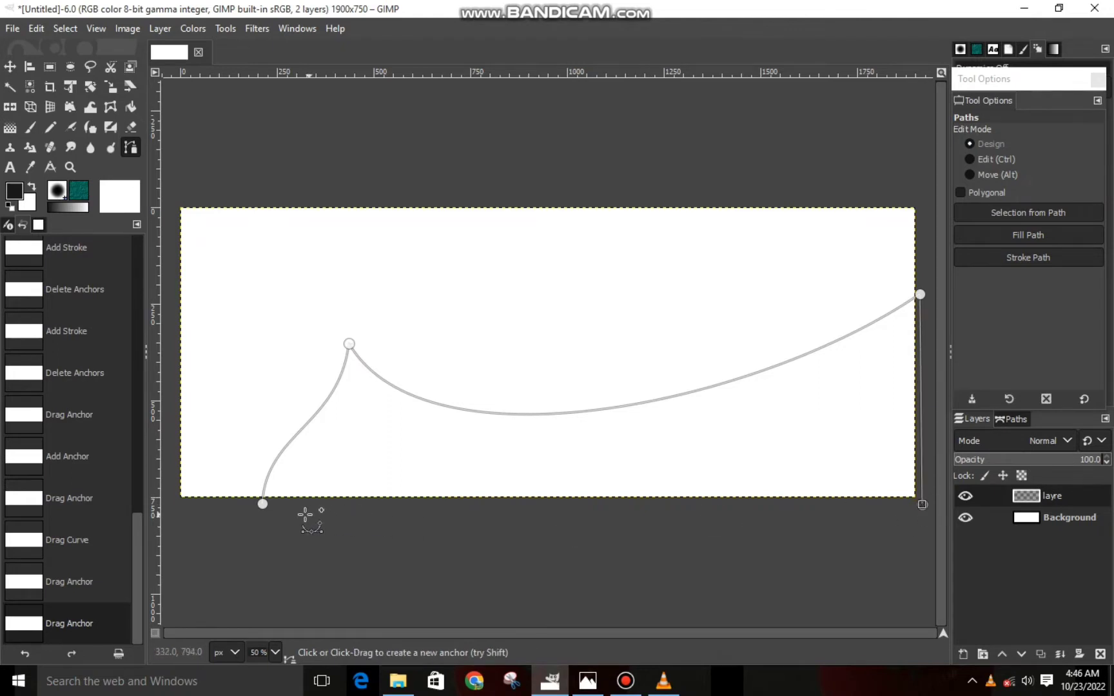
{"action": "left_click", "coordinate": [305, 514]}
{"action": "left_click_drag", "start_coordinate": [305, 514], "coordinate": [259, 504]}
{"action": "left_click", "coordinate": [290, 529]}
{"action": "key", "text": "Delete"}
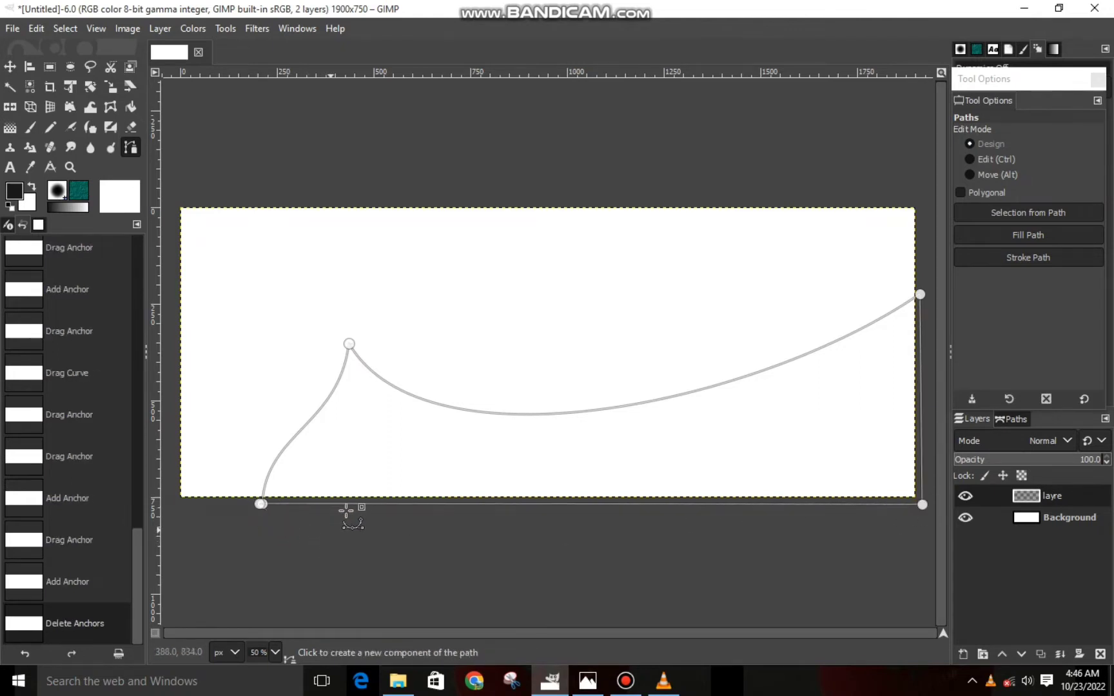
Convert the path to a selection, set the foreground colour to bright red and fill the selected shape with it.
{"action": "key", "text": "shift+v"}
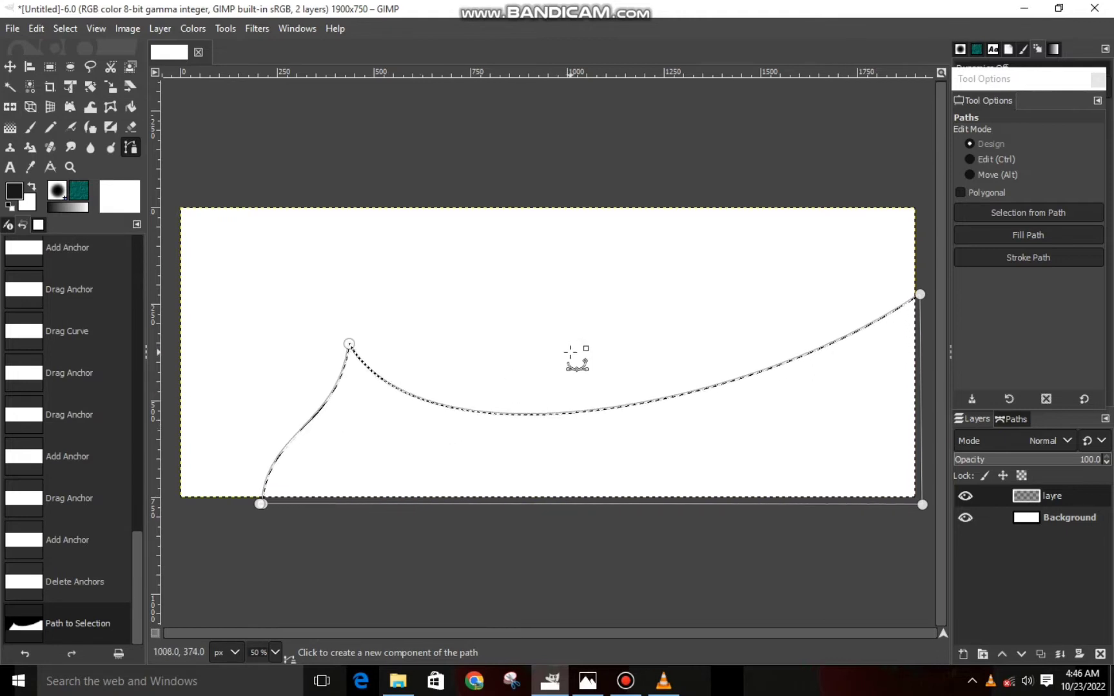
{"action": "right_click", "coordinate": [684, 464]}
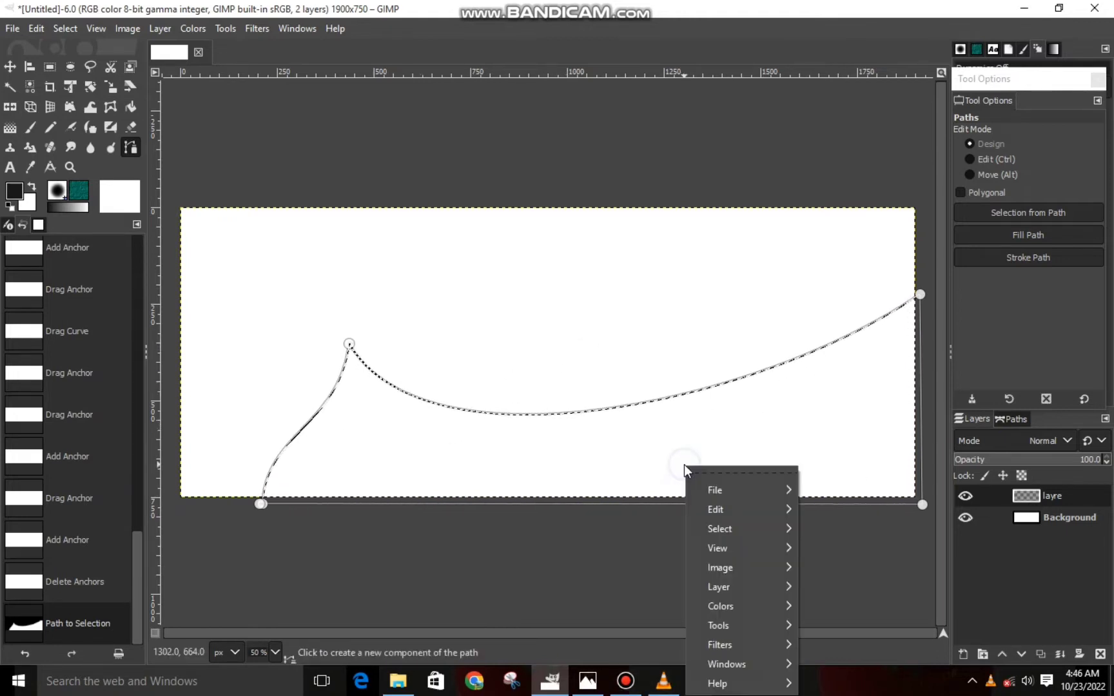
{"action": "left_click", "coordinate": [15, 192]}
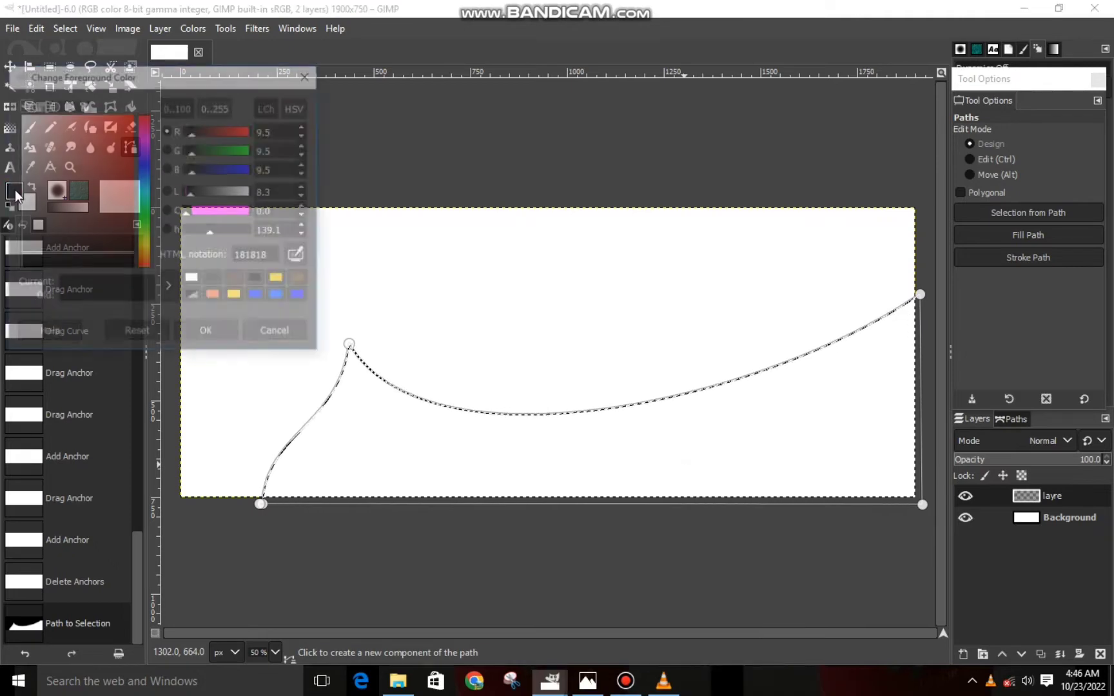
{"action": "left_click", "coordinate": [132, 116]}
{"action": "left_click", "coordinate": [207, 331]}
{"action": "right_click", "coordinate": [452, 428]}
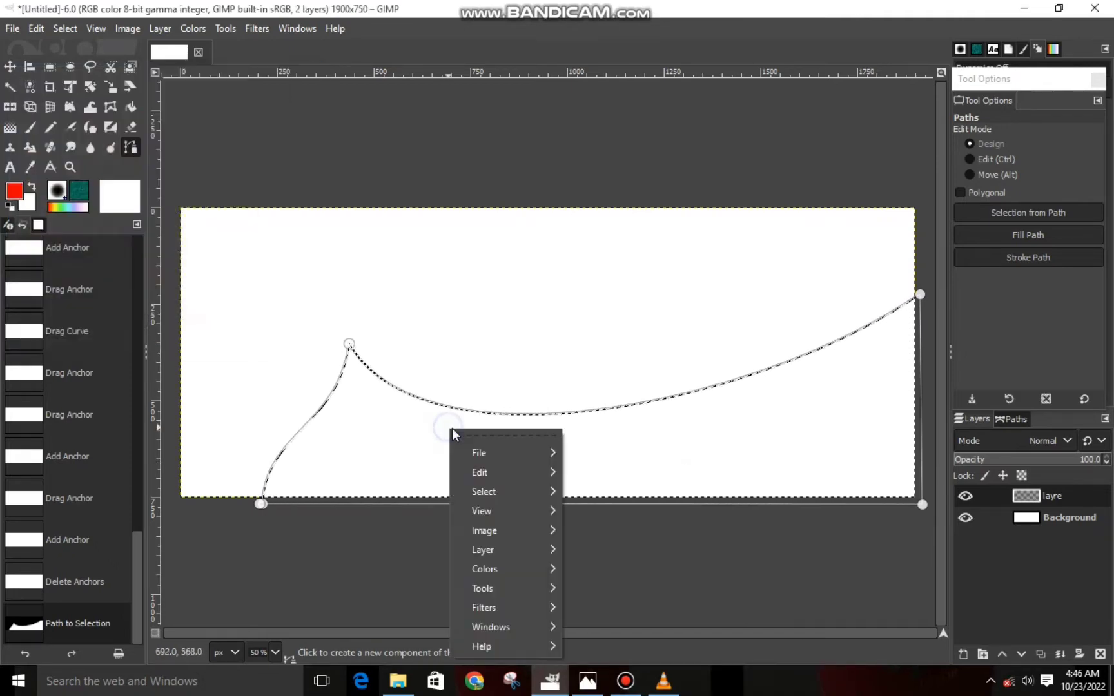
{"action": "mouse_move", "coordinate": [478, 473]}
{"action": "left_click", "coordinate": [637, 460]}
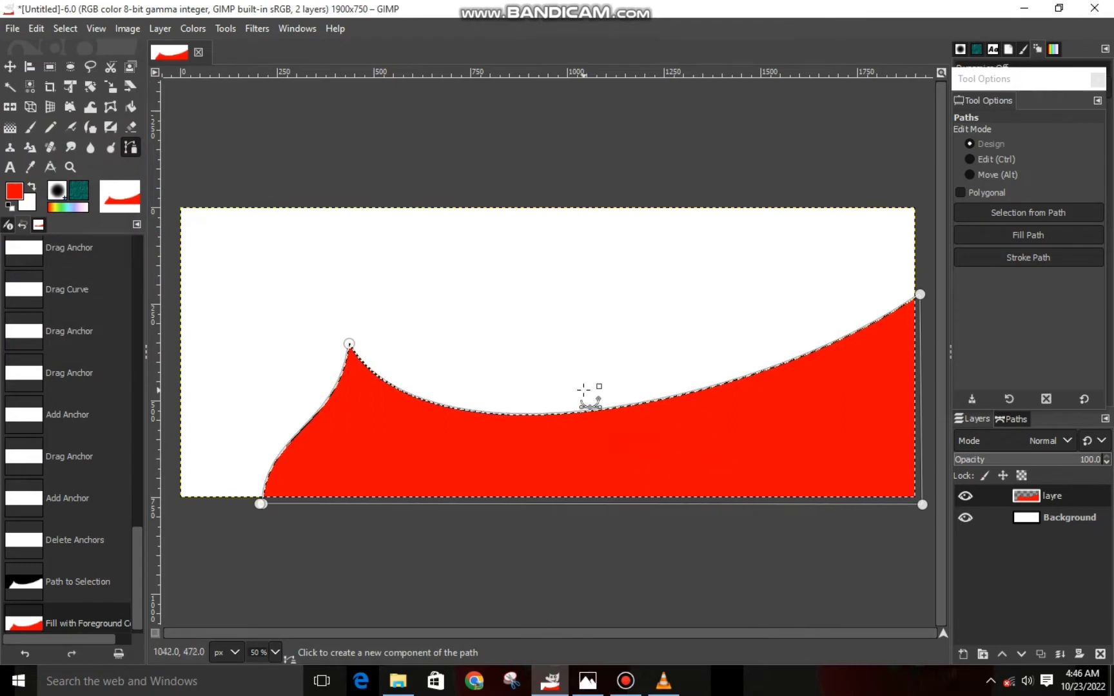
Clear the selection and add another new transparent layer above the red shape's layer.
{"action": "left_click", "coordinate": [62, 29]}
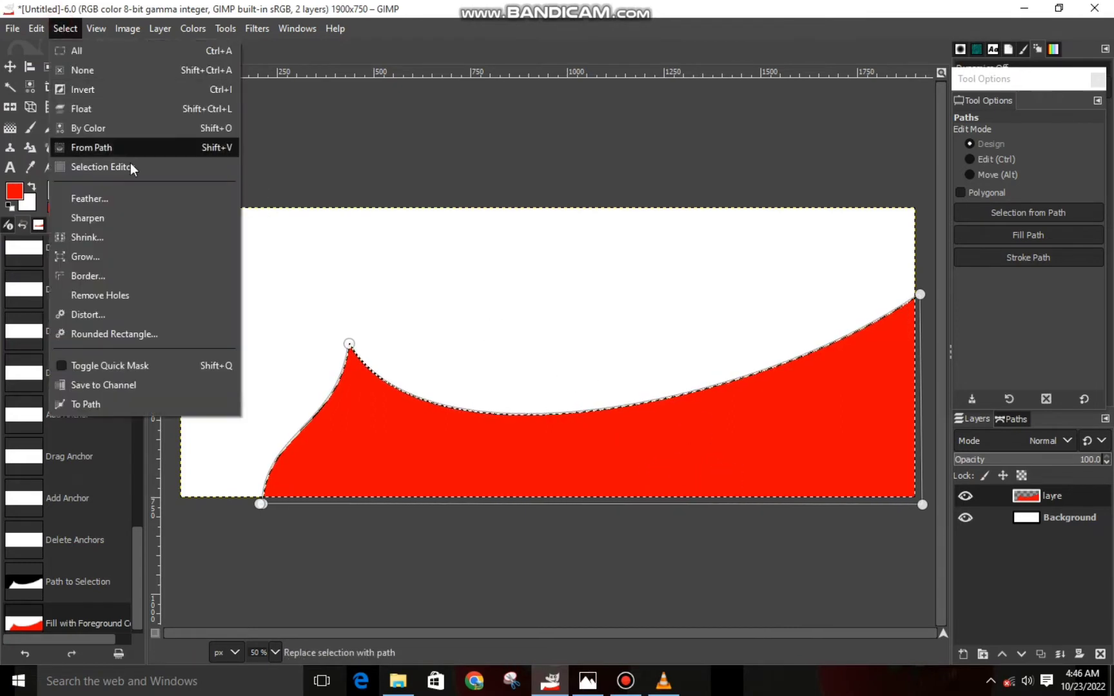
{"action": "left_click", "coordinate": [103, 69]}
{"action": "left_click", "coordinate": [963, 653]}
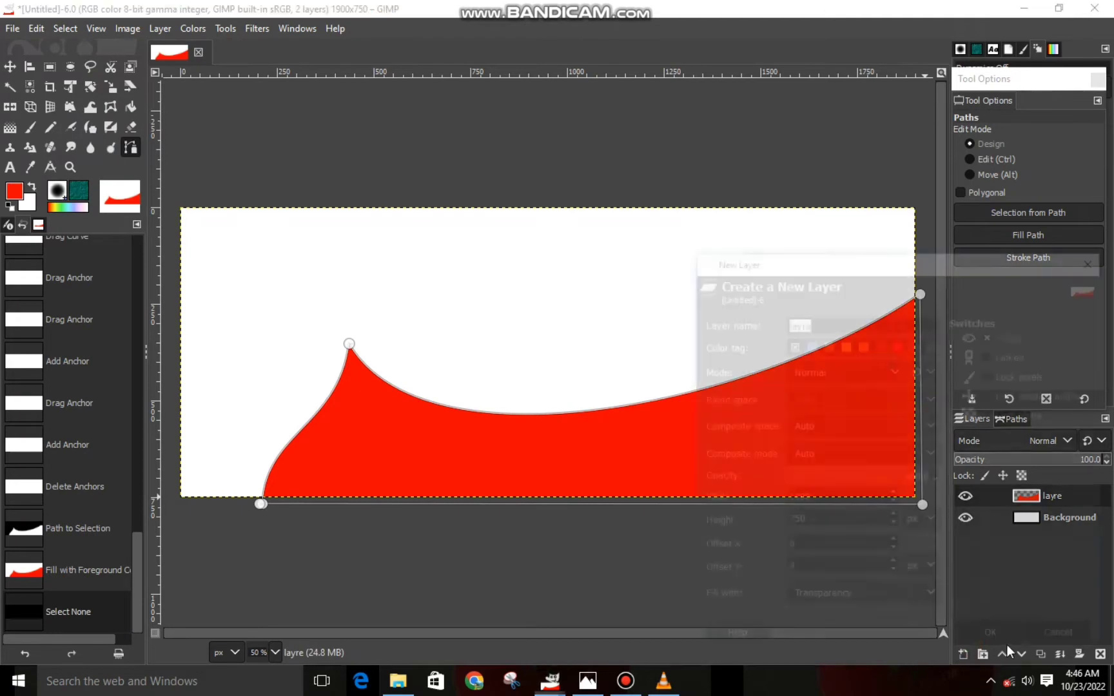
{"action": "key", "text": "Return"}
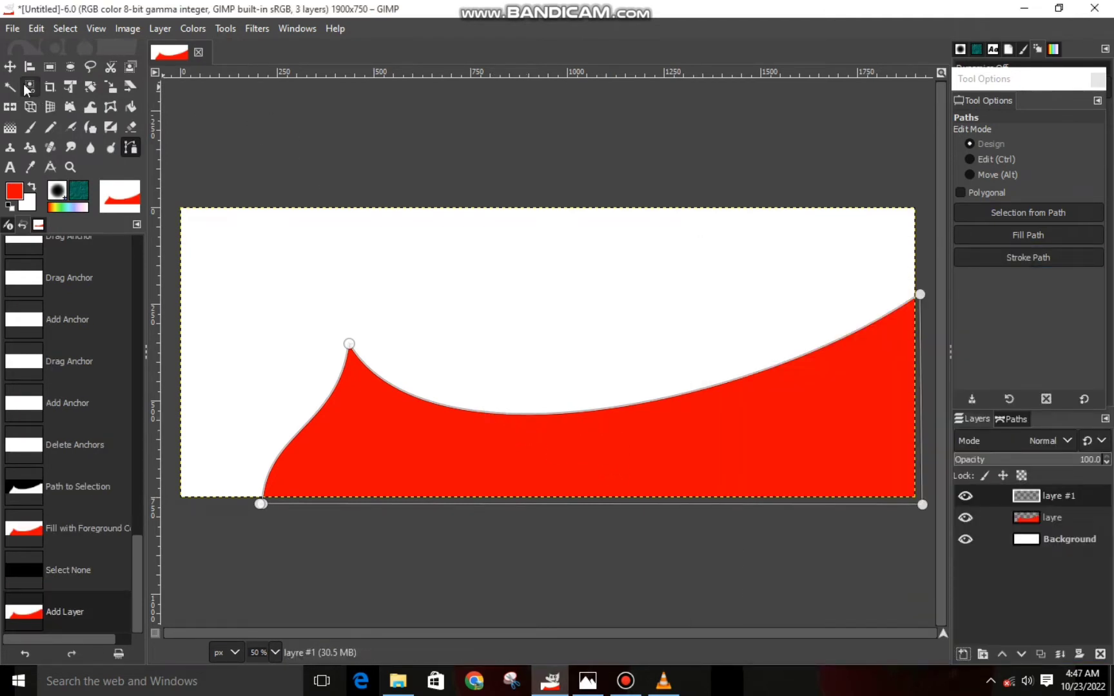
{"action": "left_click", "coordinate": [12, 68]}
{"action": "left_click", "coordinate": [314, 225]}
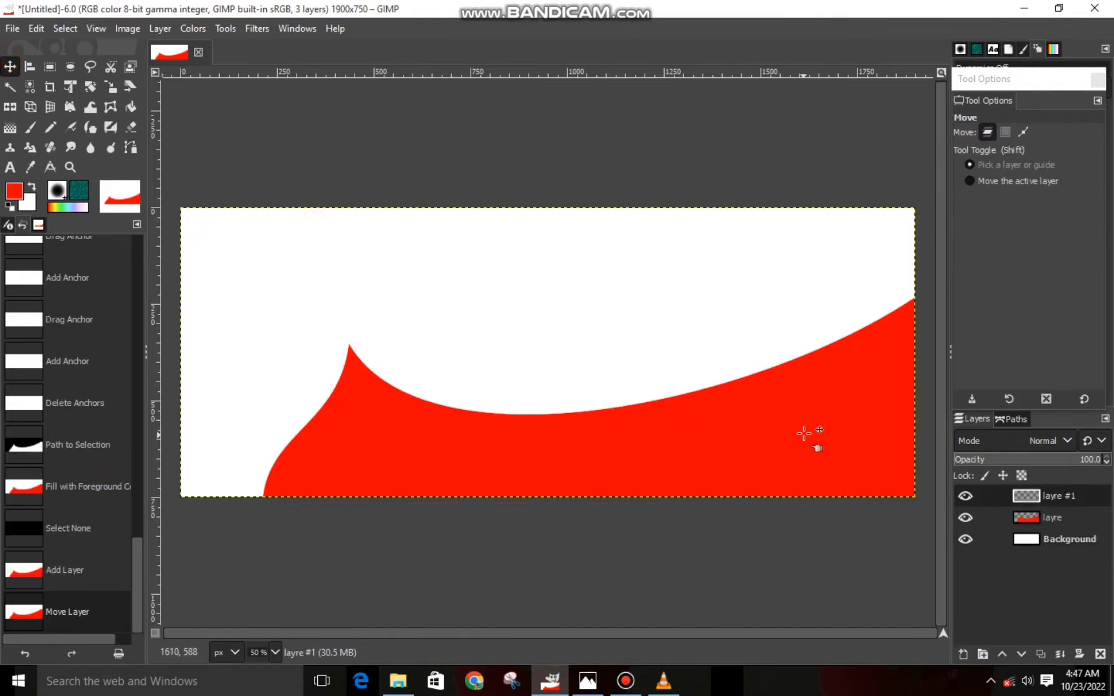
Draw a second path from just beyond the canvas's right edge to the red shape's peak and bend it into a downward sag.
{"action": "left_click", "coordinate": [130, 149]}
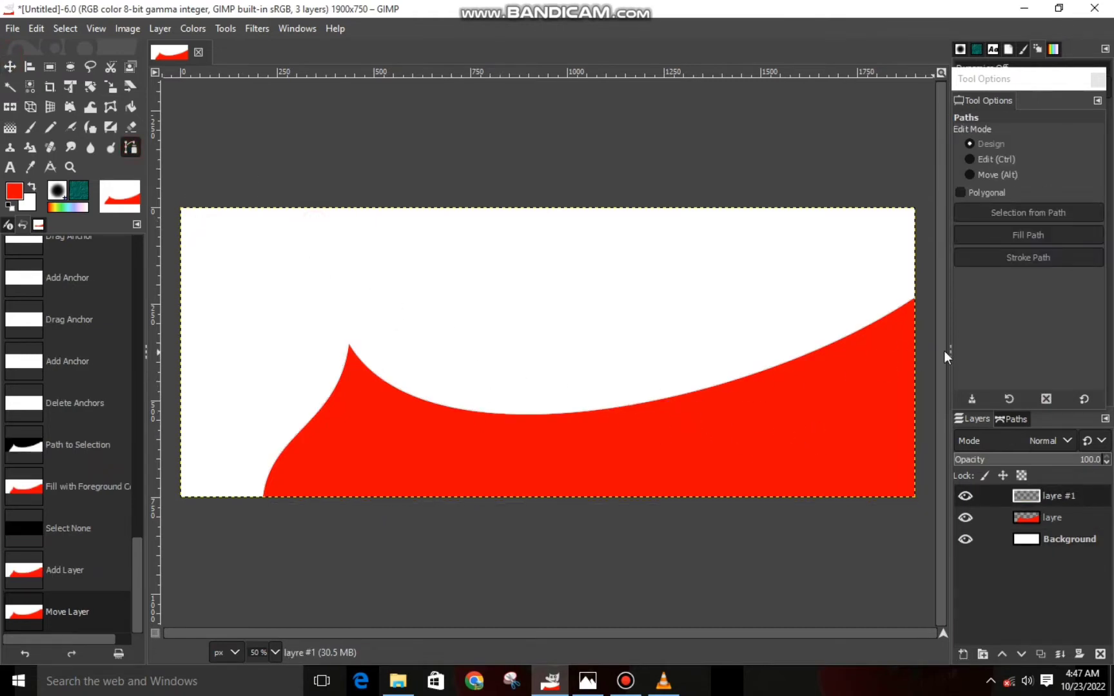
{"action": "left_click", "coordinate": [922, 353]}
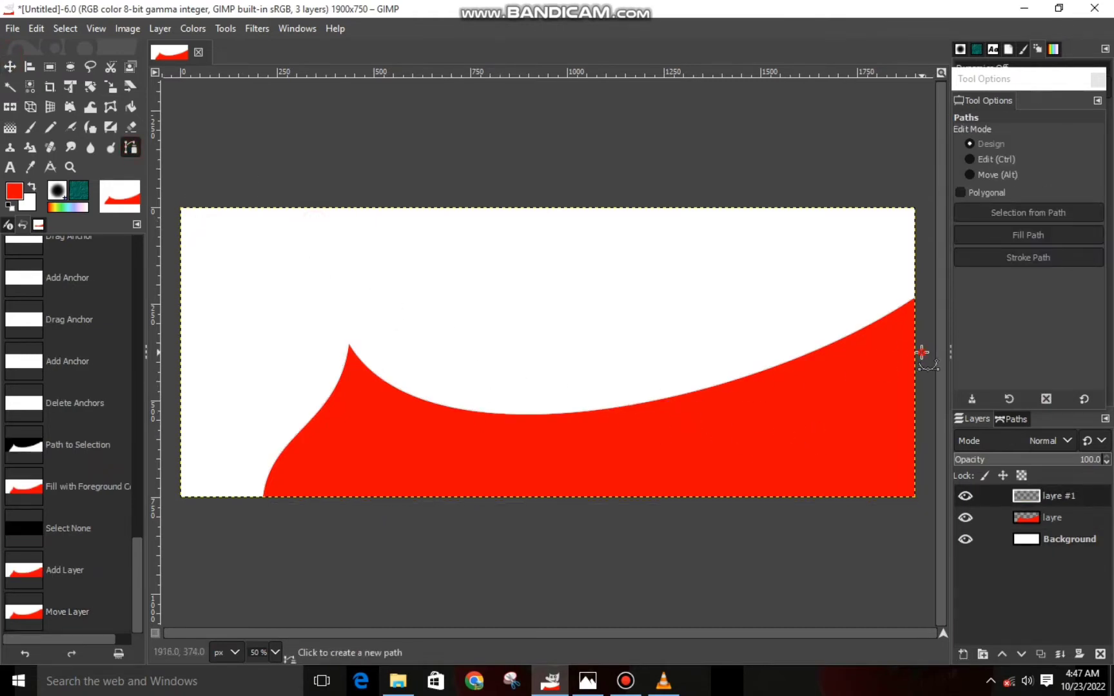
{"action": "left_click", "coordinate": [355, 385]}
{"action": "left_click_drag", "start_coordinate": [355, 385], "coordinate": [348, 381]}
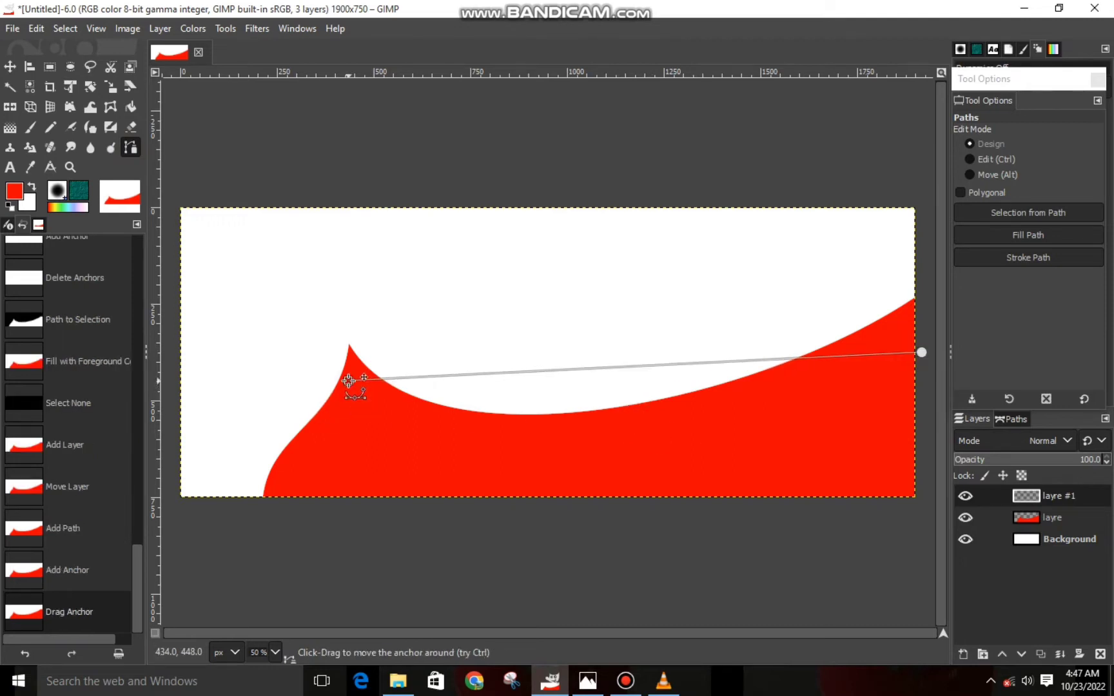
{"action": "left_click_drag", "start_coordinate": [484, 375], "coordinate": [489, 455]}
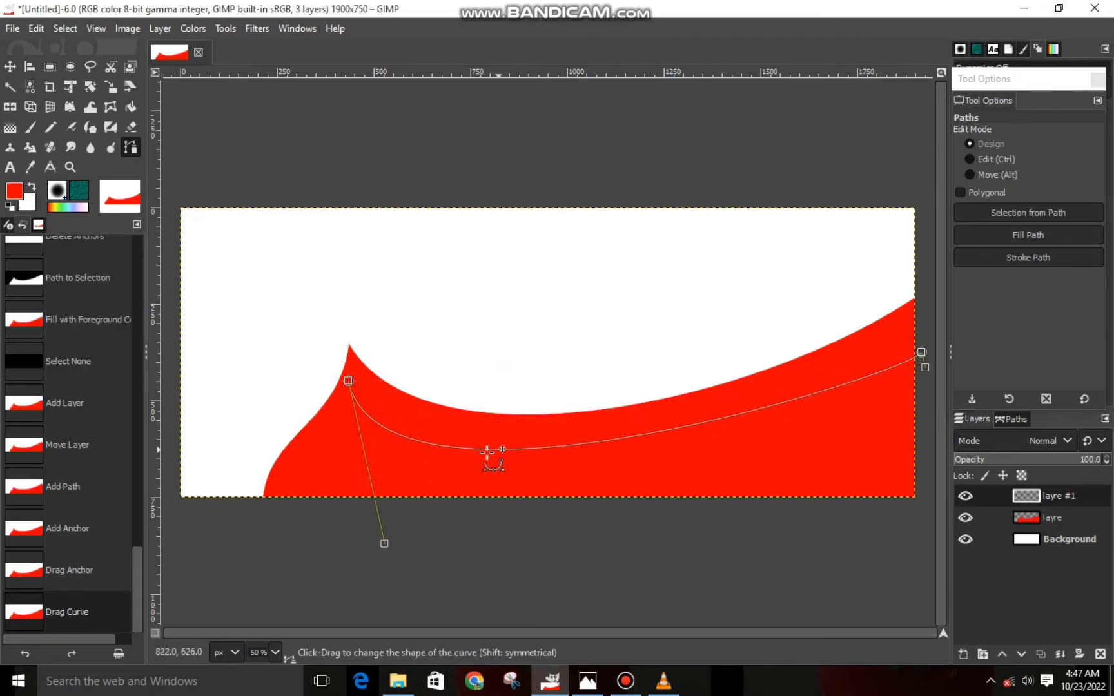
Move the second path close beneath the red shape's upper edge, flatten its left curve and lower its right end slightly.
{"action": "left_click_drag", "start_coordinate": [361, 390], "coordinate": [348, 356]}
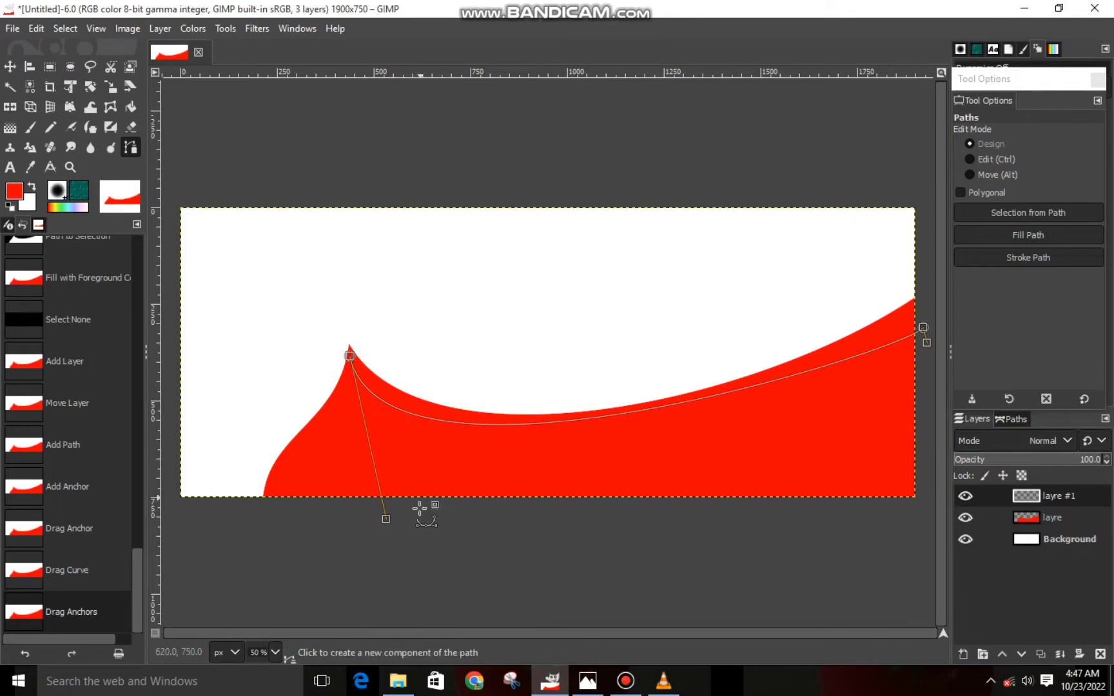
{"action": "left_click_drag", "start_coordinate": [387, 538], "coordinate": [502, 530]}
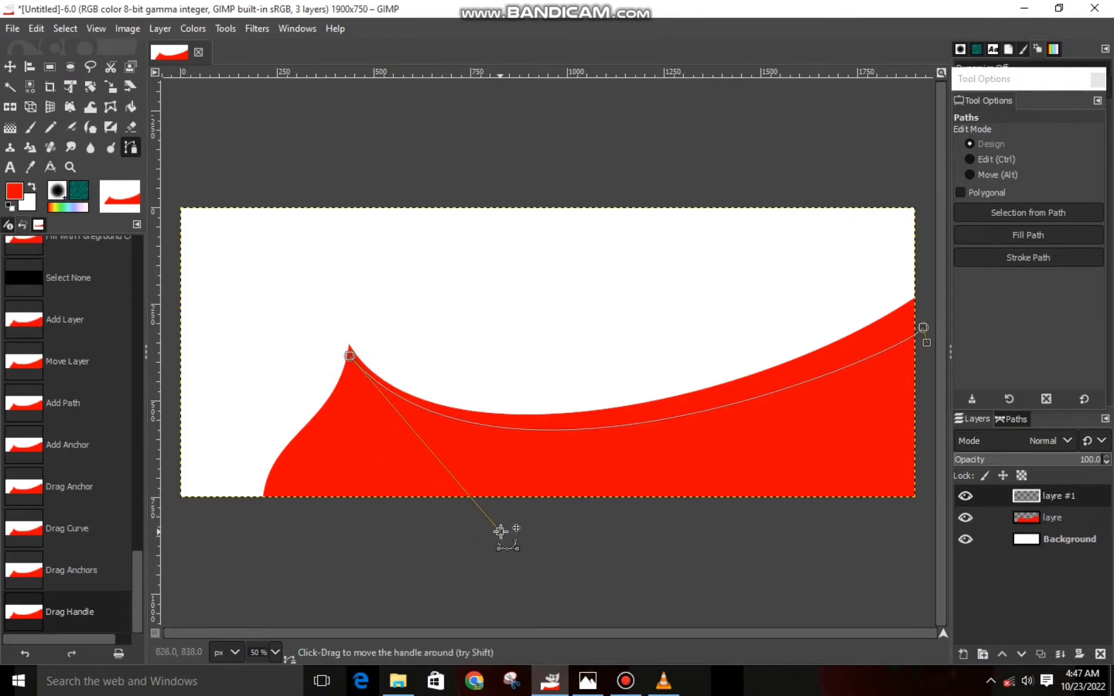
{"action": "left_click", "coordinate": [925, 376]}
{"action": "key", "text": "BackSpace"}
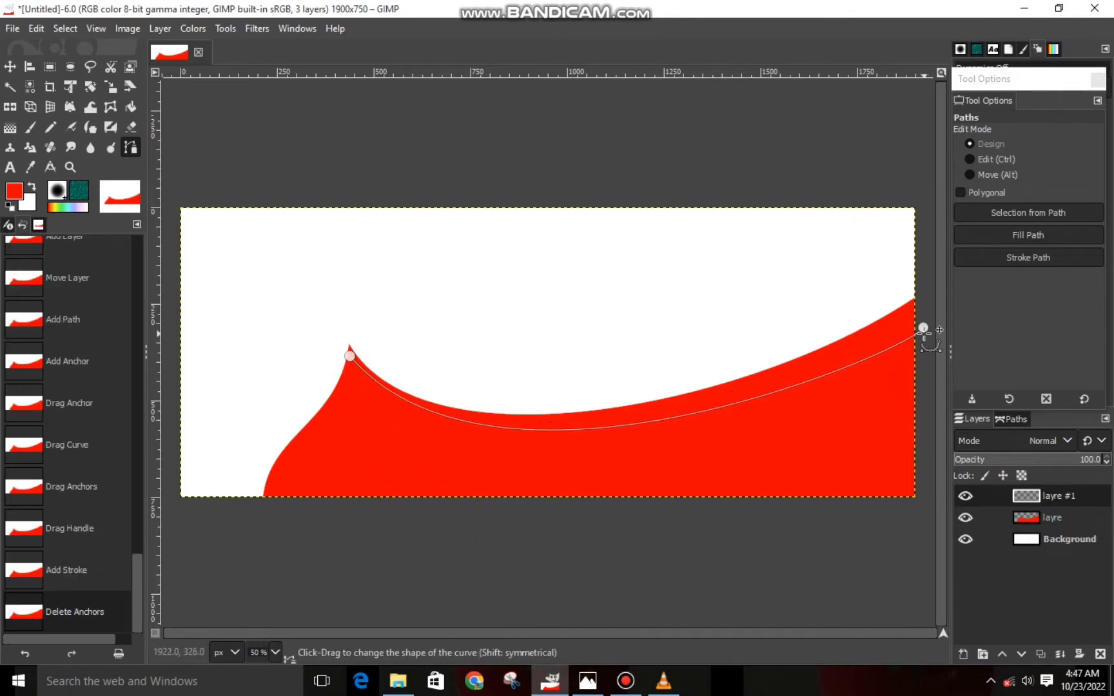
{"action": "left_click_drag", "start_coordinate": [923, 327], "coordinate": [926, 347]}
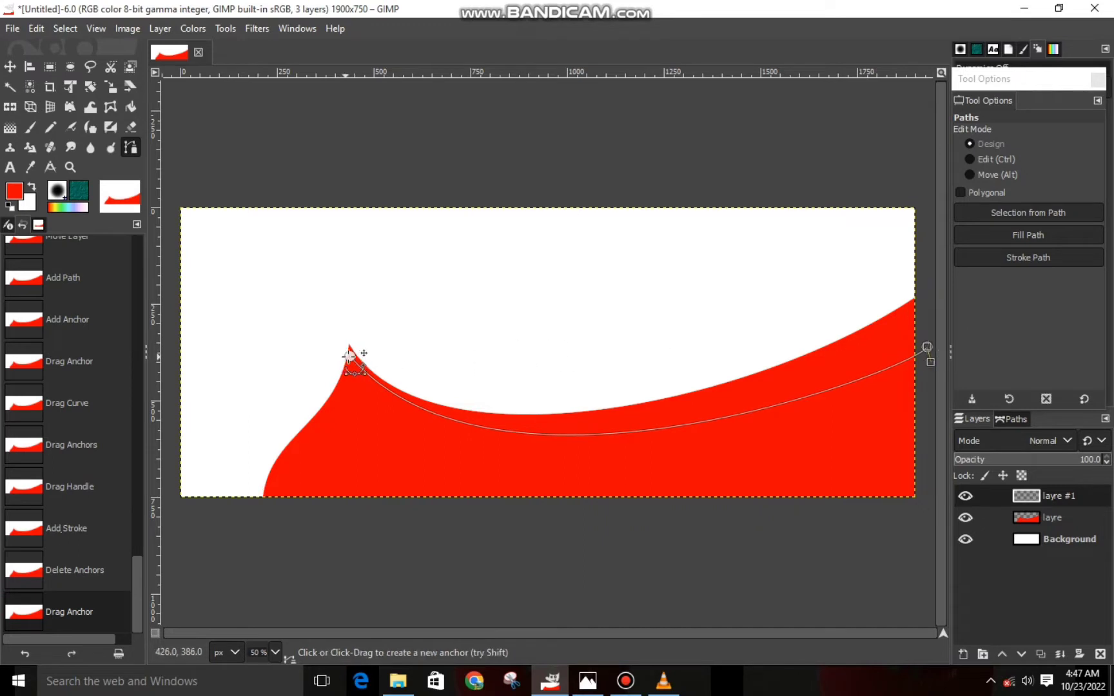
Align the second path's left end with the red shape's peak and adjust its left handle to deepen the sag.
{"action": "left_click_drag", "start_coordinate": [348, 356], "coordinate": [350, 349]}
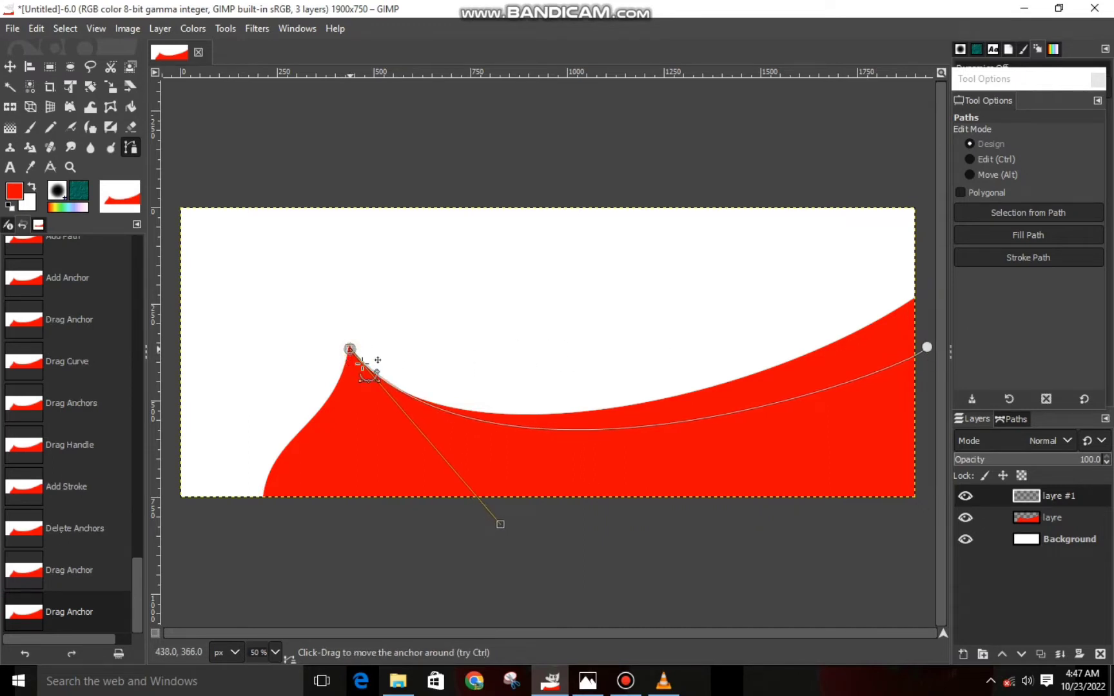
{"action": "left_click_drag", "start_coordinate": [500, 524], "coordinate": [451, 532]}
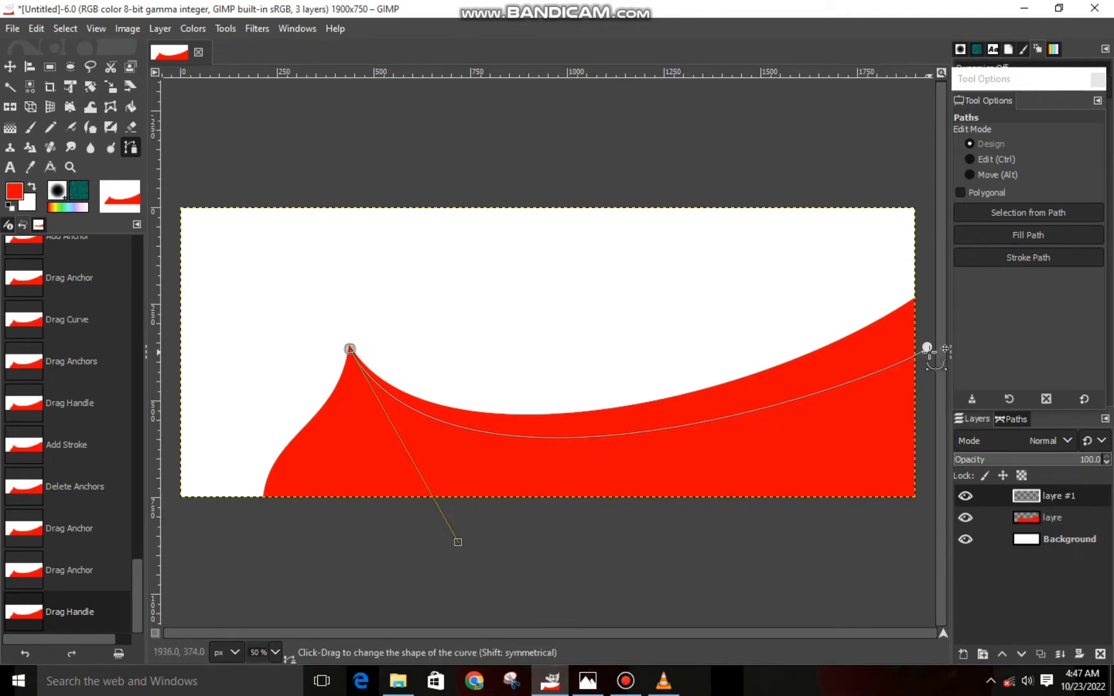
{"action": "left_click", "coordinate": [928, 349]}
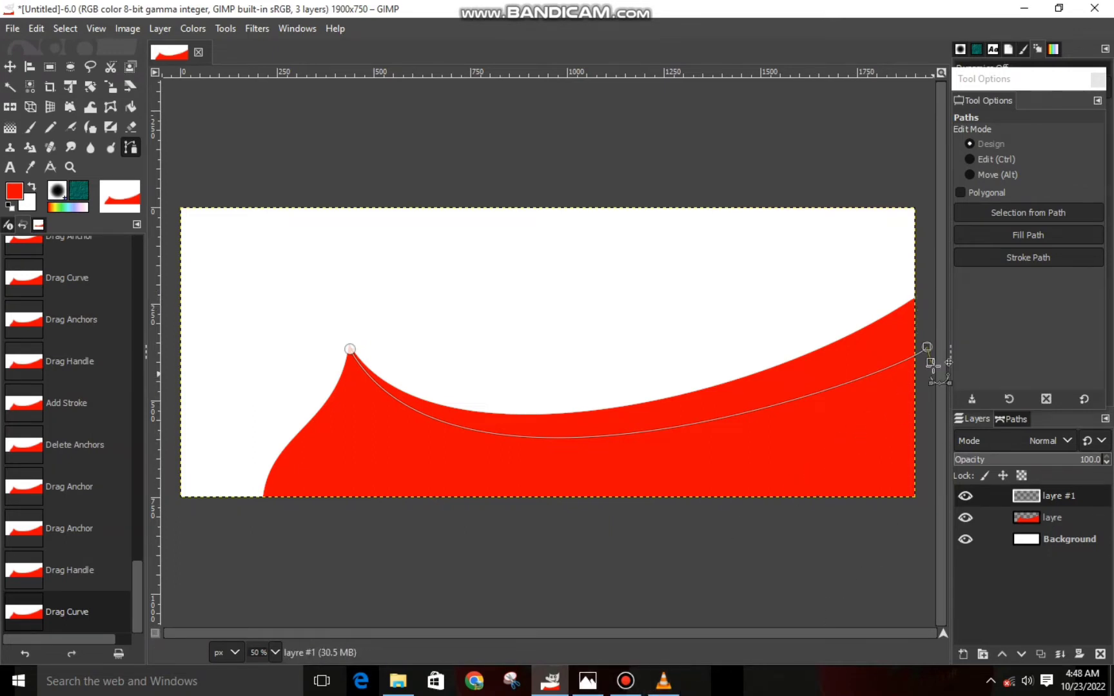
Extend the path with an anchor below its right end and another at the peak, and bend the returning segment into a lower sagging curve.
{"action": "left_click", "coordinate": [924, 395]}
{"action": "left_click_drag", "start_coordinate": [925, 395], "coordinate": [925, 395]}
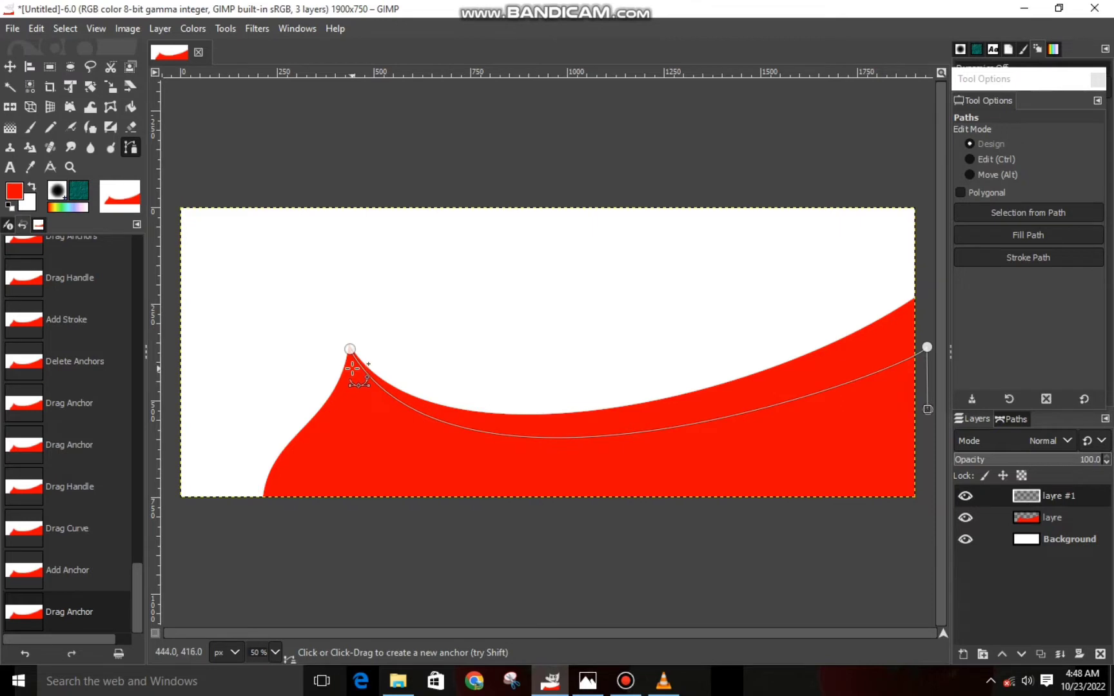
{"action": "left_click_drag", "start_coordinate": [353, 369], "coordinate": [349, 349]}
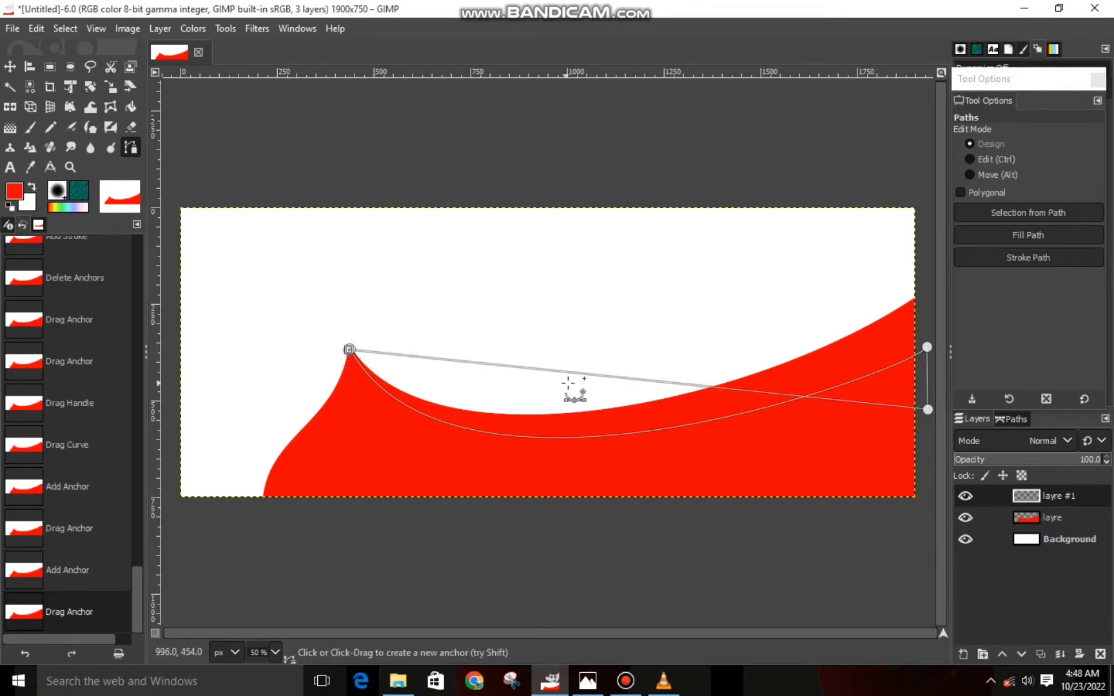
{"action": "left_click_drag", "start_coordinate": [577, 378], "coordinate": [559, 457]}
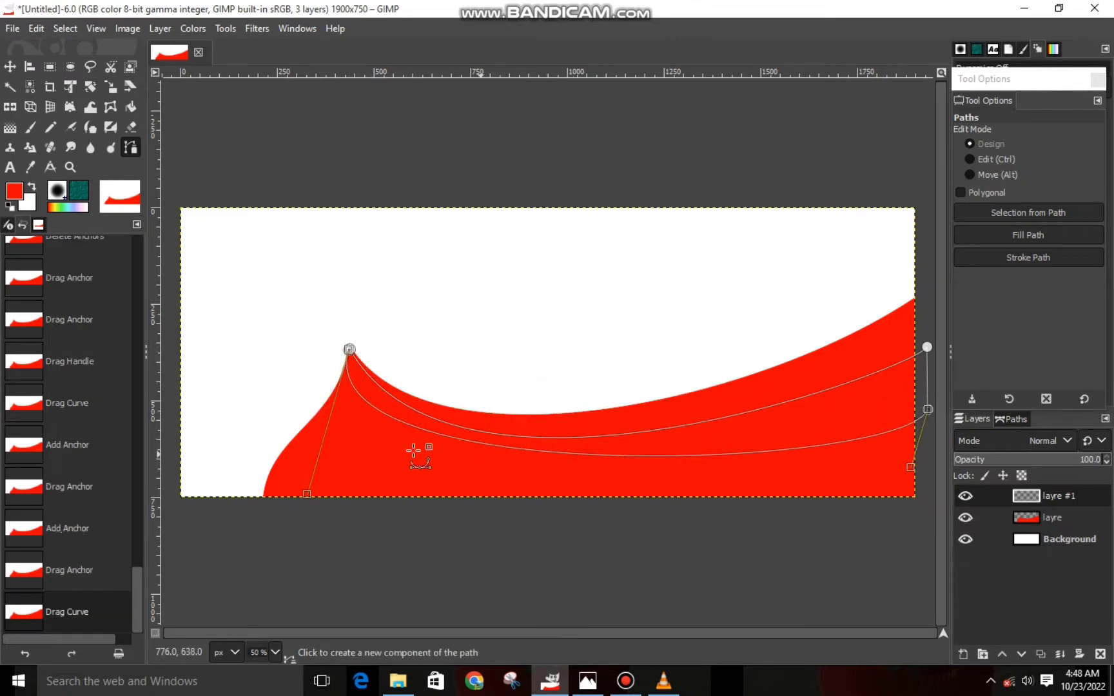
{"action": "left_click_drag", "start_coordinate": [309, 497], "coordinate": [409, 513]}
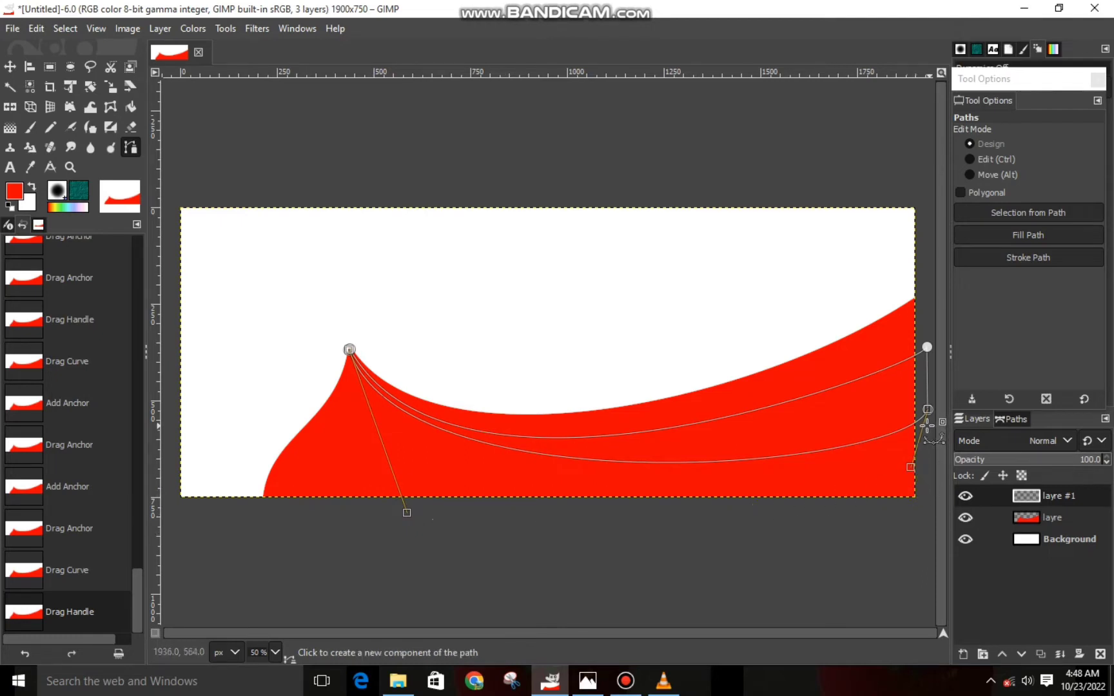
Raise the lower curve's right end closer to the upper curve's end and reshape its right side with the handle.
{"action": "left_click", "coordinate": [925, 455]}
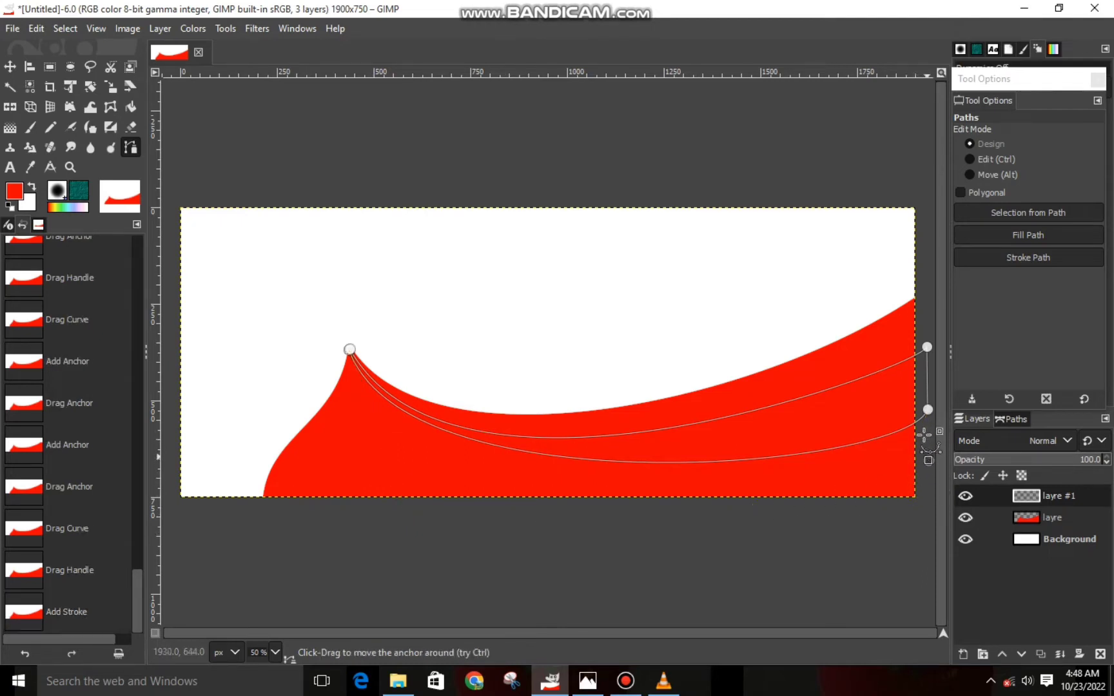
{"action": "key", "text": "BackSpace"}
{"action": "left_click", "coordinate": [927, 409]}
{"action": "left_click_drag", "start_coordinate": [927, 409], "coordinate": [925, 379]}
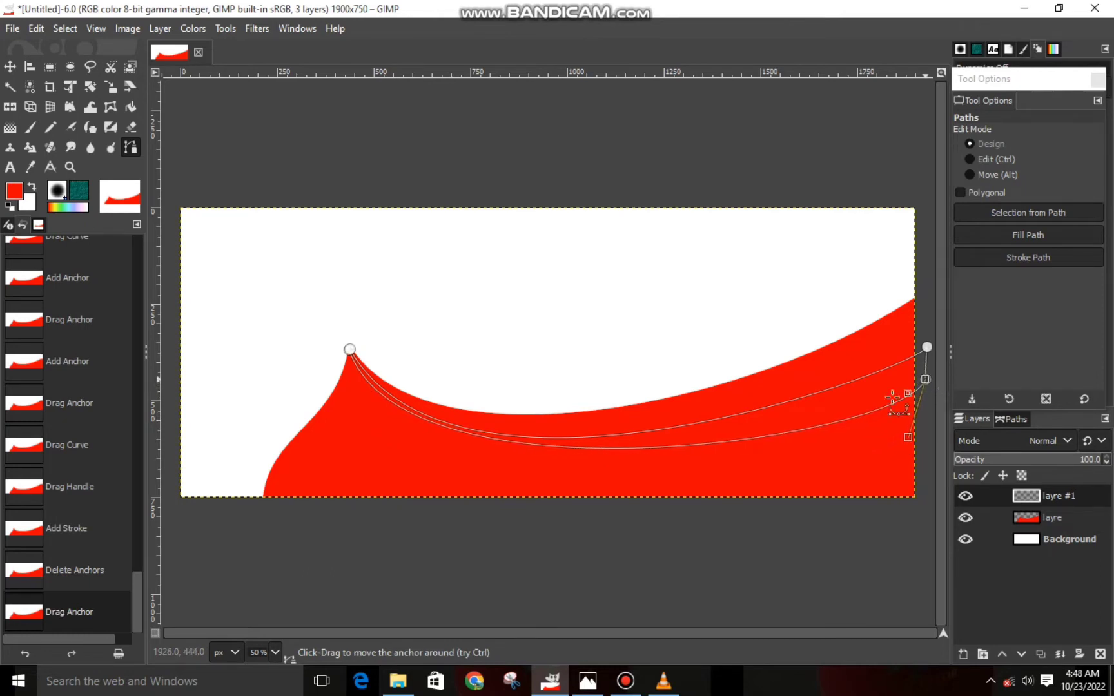
{"action": "left_click_drag", "start_coordinate": [907, 437], "coordinate": [831, 455]}
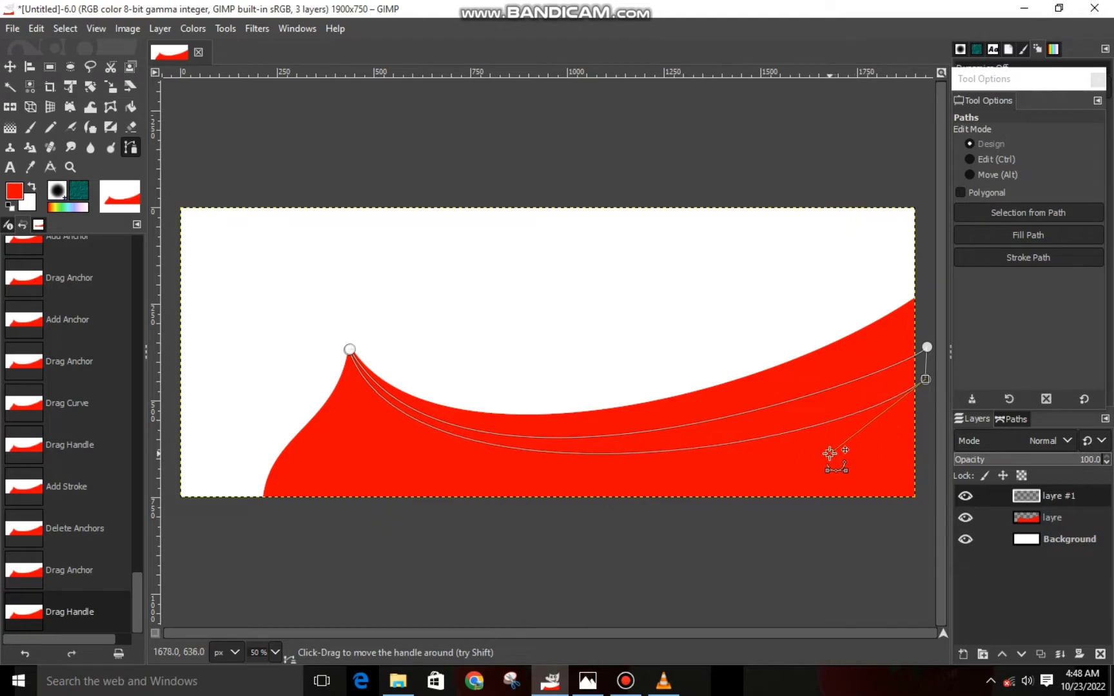
Shorten the handles of both curves at the peak to make their left sides sag slightly less.
{"action": "left_click", "coordinate": [349, 350]}
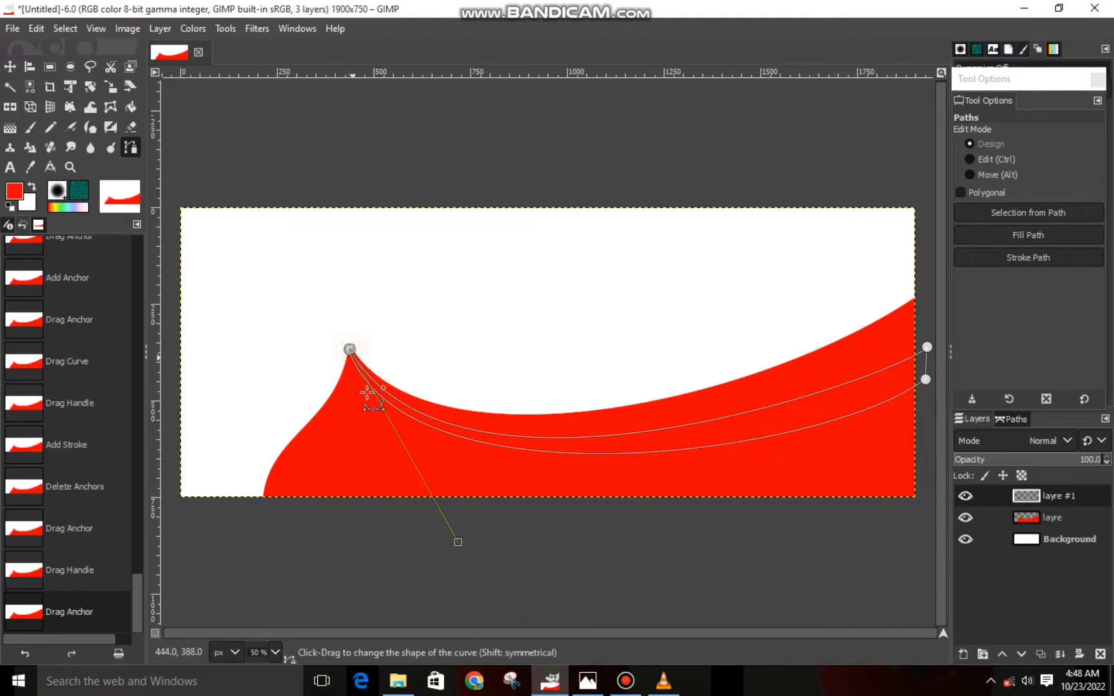
{"action": "left_click_drag", "start_coordinate": [458, 542], "coordinate": [451, 524]}
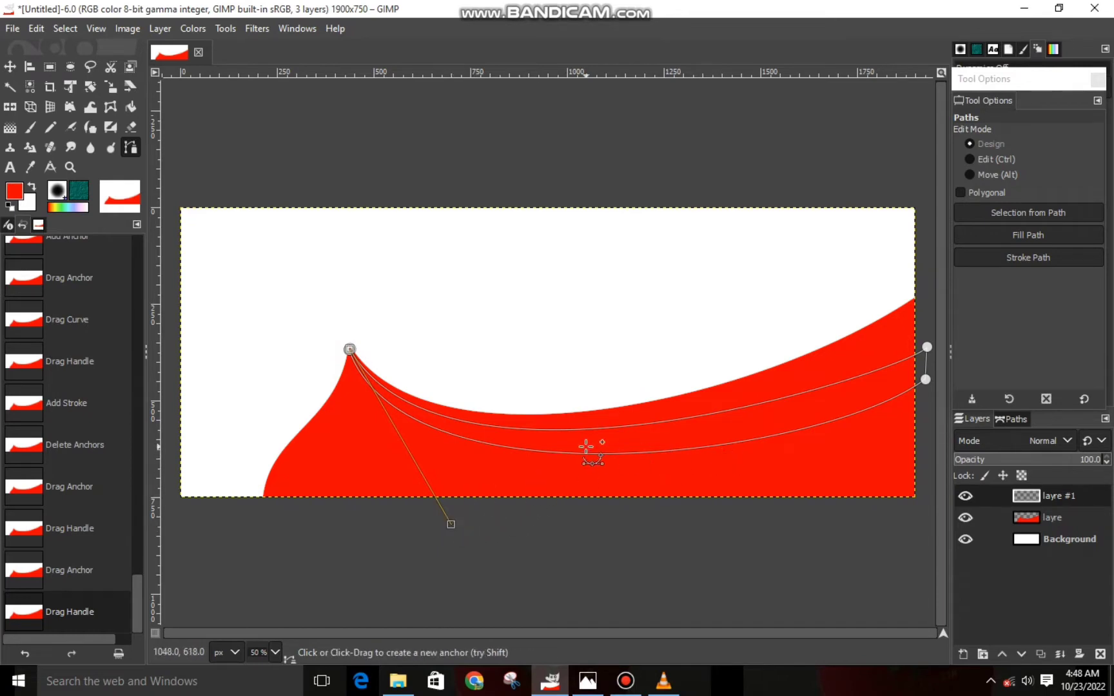
{"action": "left_click_drag", "start_coordinate": [589, 454], "coordinate": [580, 451]}
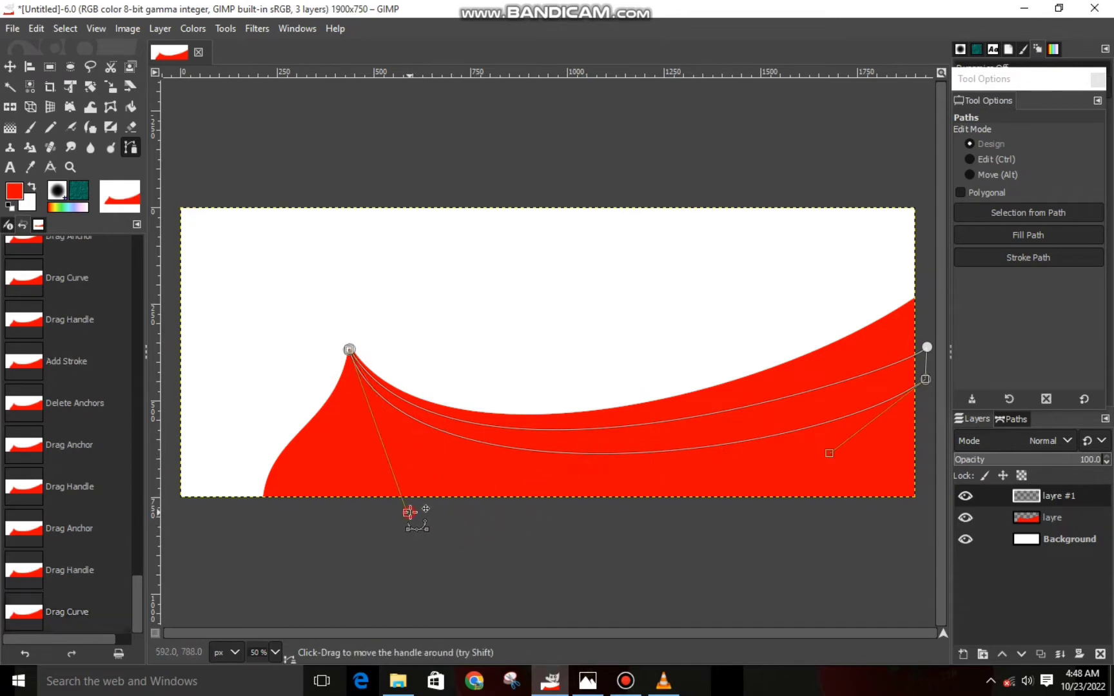
{"action": "mouse_move", "coordinate": [409, 512]}
{"action": "left_mouse_down"}
{"action": "mouse_move", "coordinate": [423, 506]}
{"action": "mouse_move", "coordinate": [403, 495]}
{"action": "left_mouse_up"}
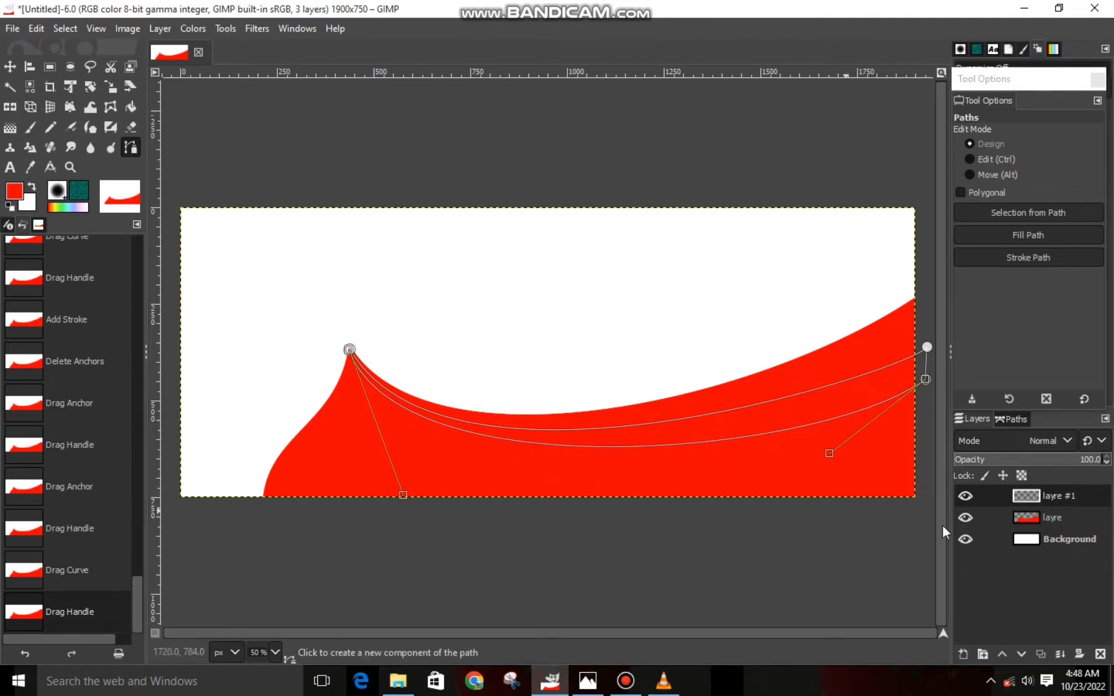
Lengthen the lower curve's right handle toward the middle to straighten its right side, deleting any stray anchors.
{"action": "left_click_drag", "start_coordinate": [834, 454], "coordinate": [858, 440]}
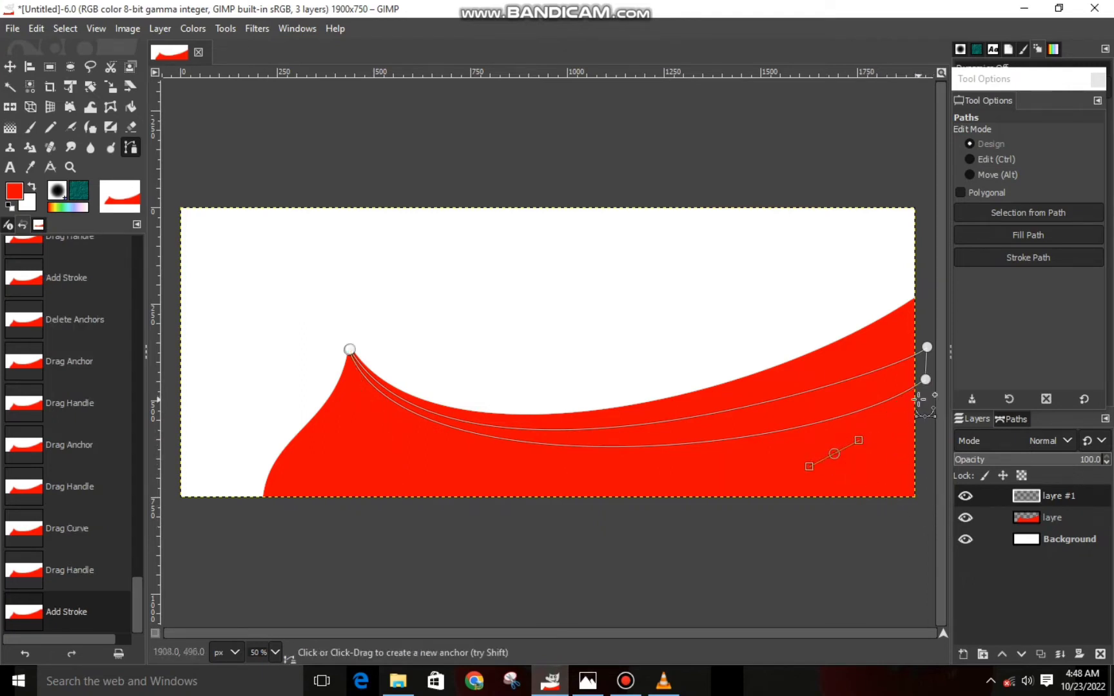
{"action": "key", "text": "BackSpace"}
{"action": "left_click_drag", "start_coordinate": [926, 379], "coordinate": [830, 455]}
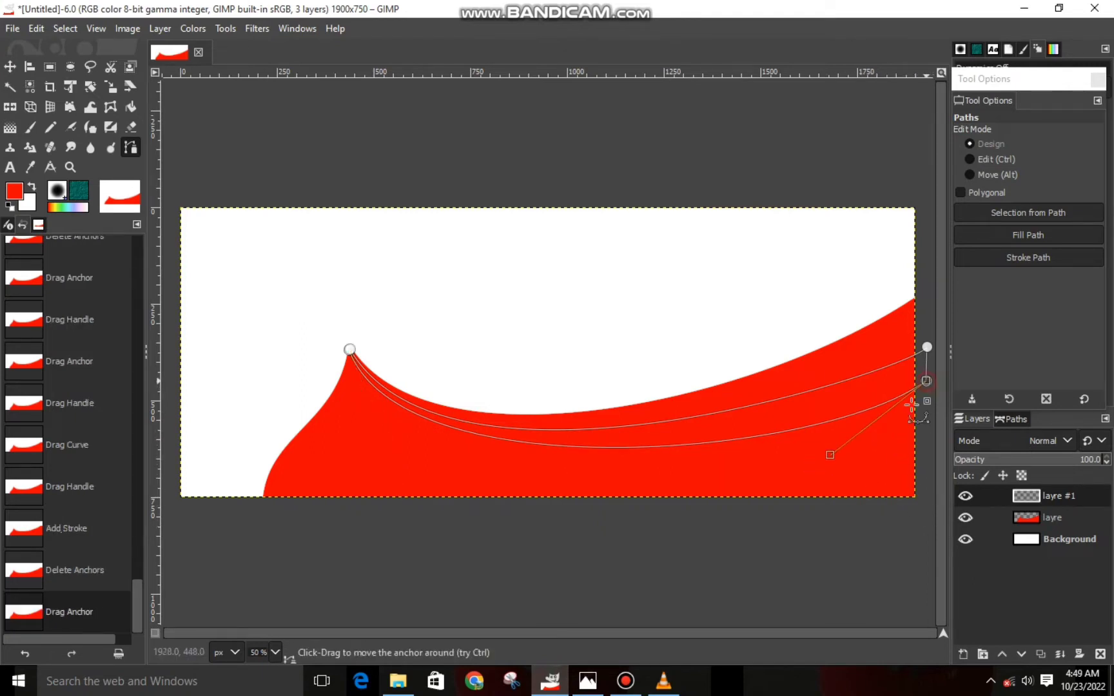
{"action": "left_click", "coordinate": [831, 454]}
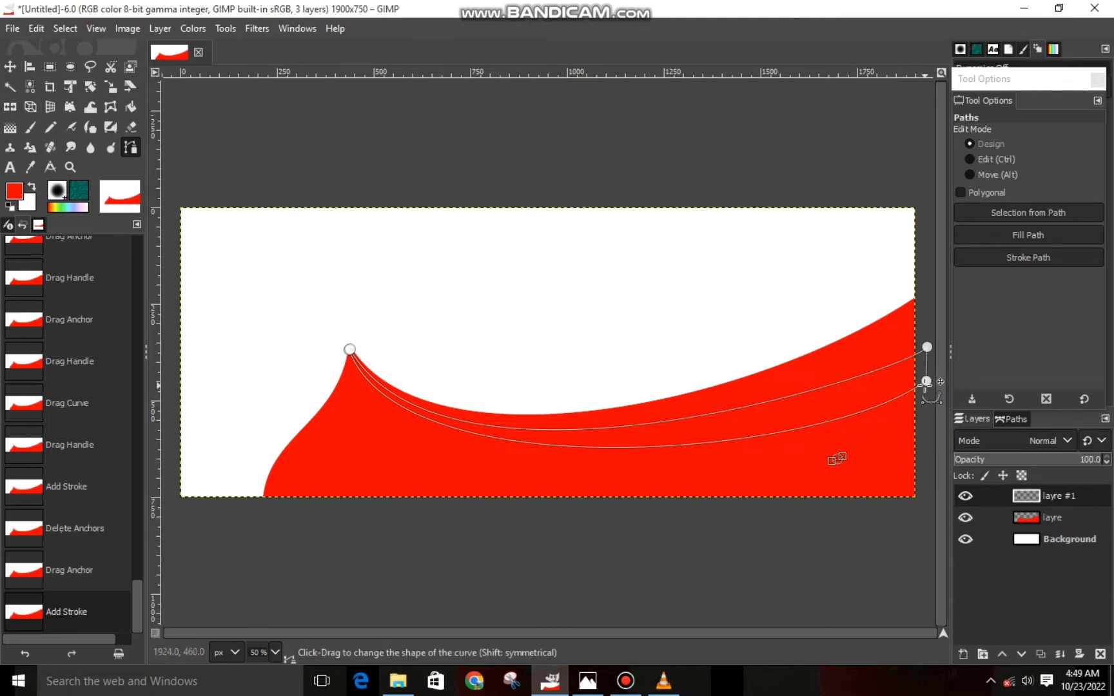
{"action": "key", "text": "BackSpace"}
{"action": "left_click_drag", "start_coordinate": [925, 381], "coordinate": [781, 464]}
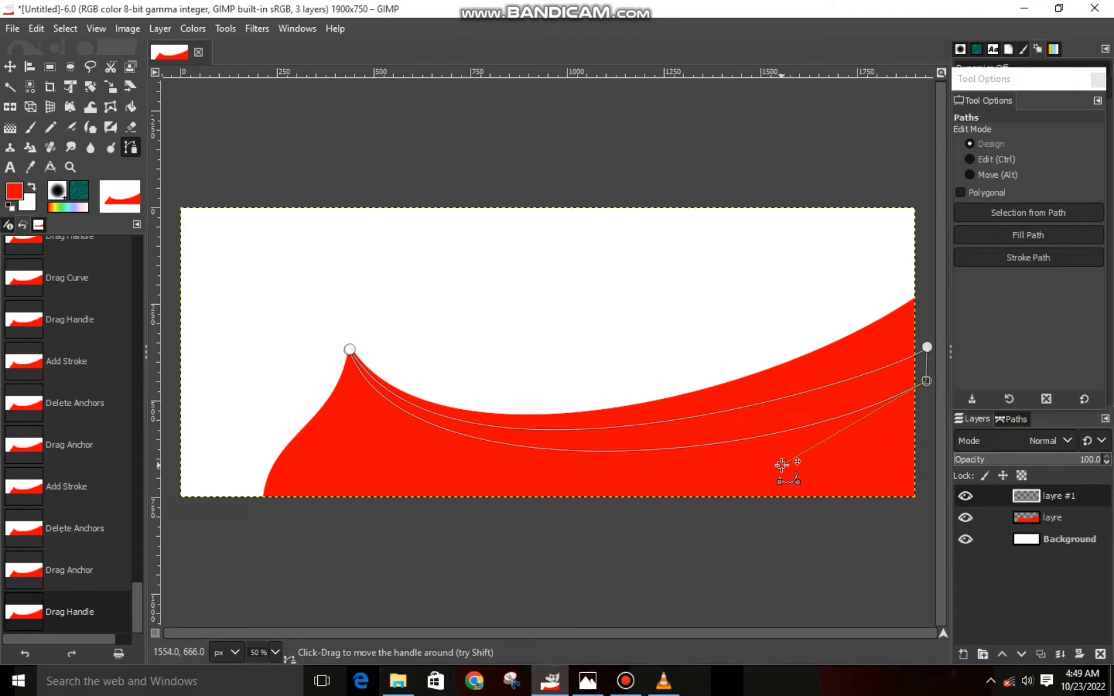
{"action": "left_click", "coordinate": [856, 540]}
{"action": "key", "text": "Delete"}
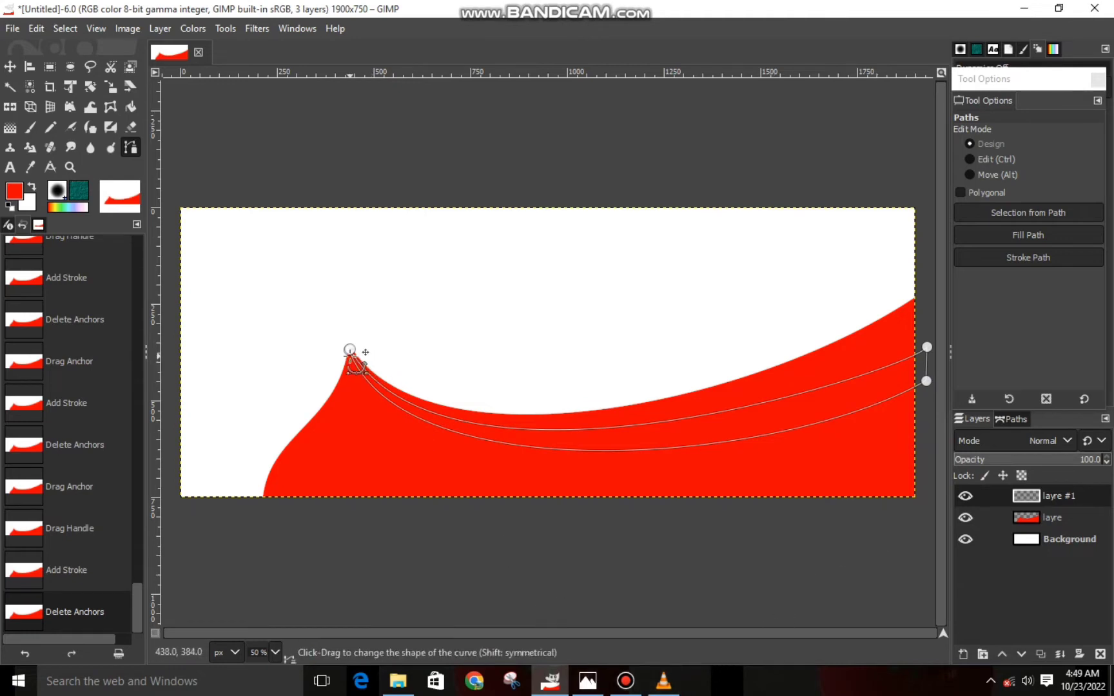
Move the lower curve's left anchor down along the red edge, refit its handle, and lower and reshape the curve's right end.
{"action": "left_click_drag", "start_coordinate": [350, 354], "coordinate": [371, 375]}
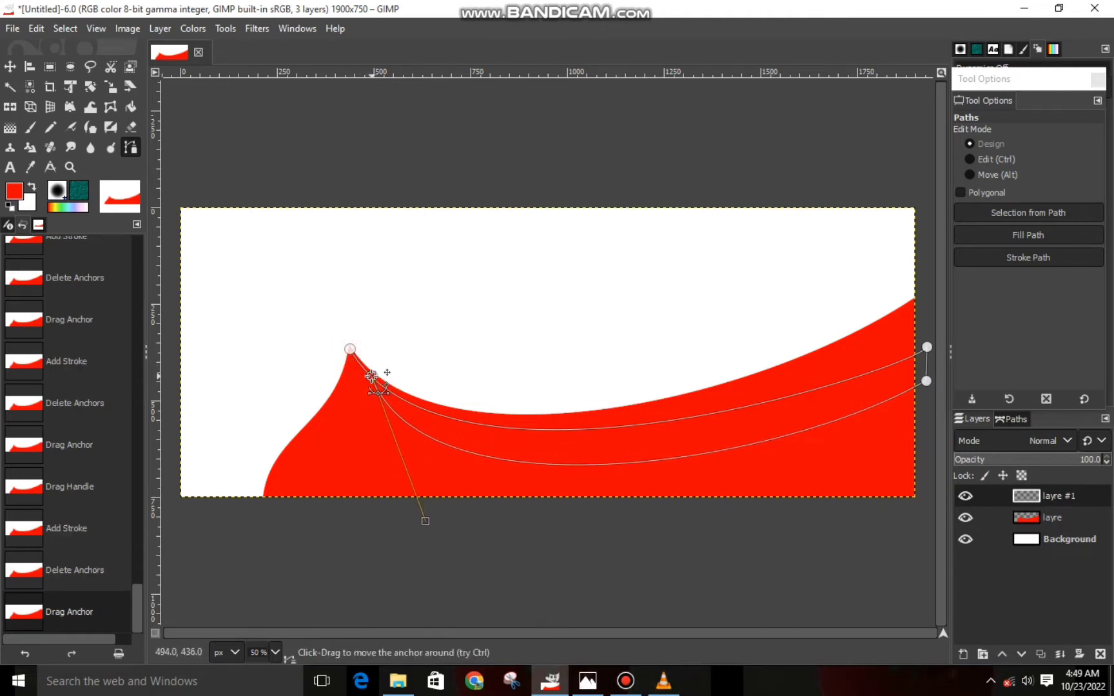
{"action": "left_click_drag", "start_coordinate": [426, 521], "coordinate": [457, 483]}
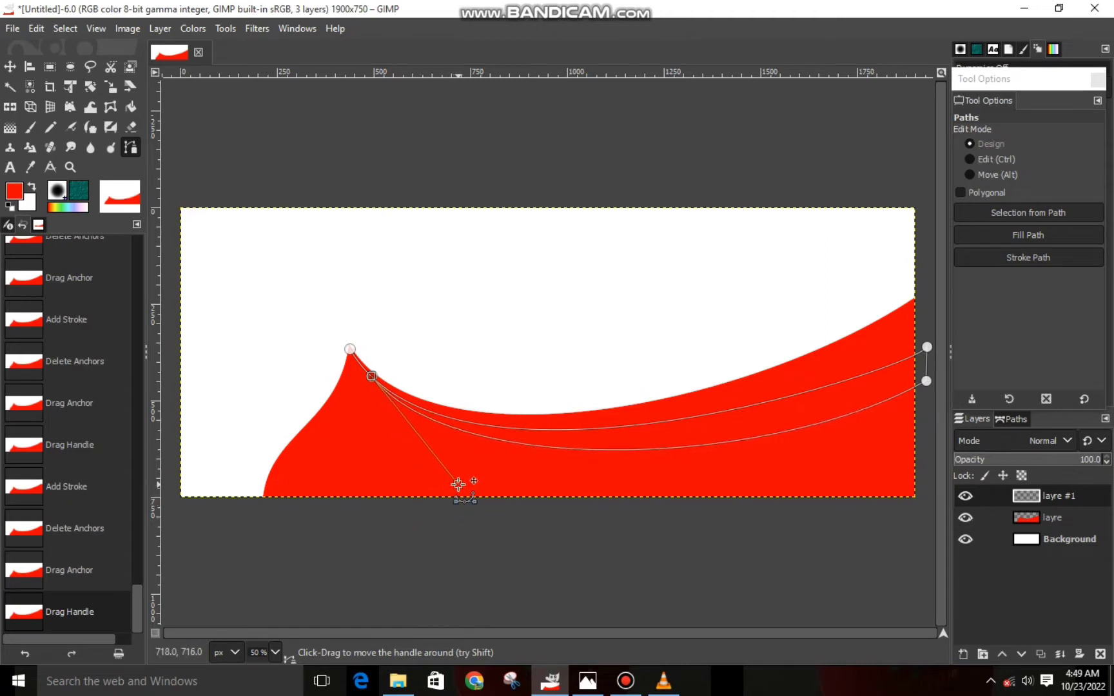
{"action": "left_click_drag", "start_coordinate": [925, 381], "coordinate": [925, 390]}
{"action": "left_click_drag", "start_coordinate": [784, 473], "coordinate": [771, 469]}
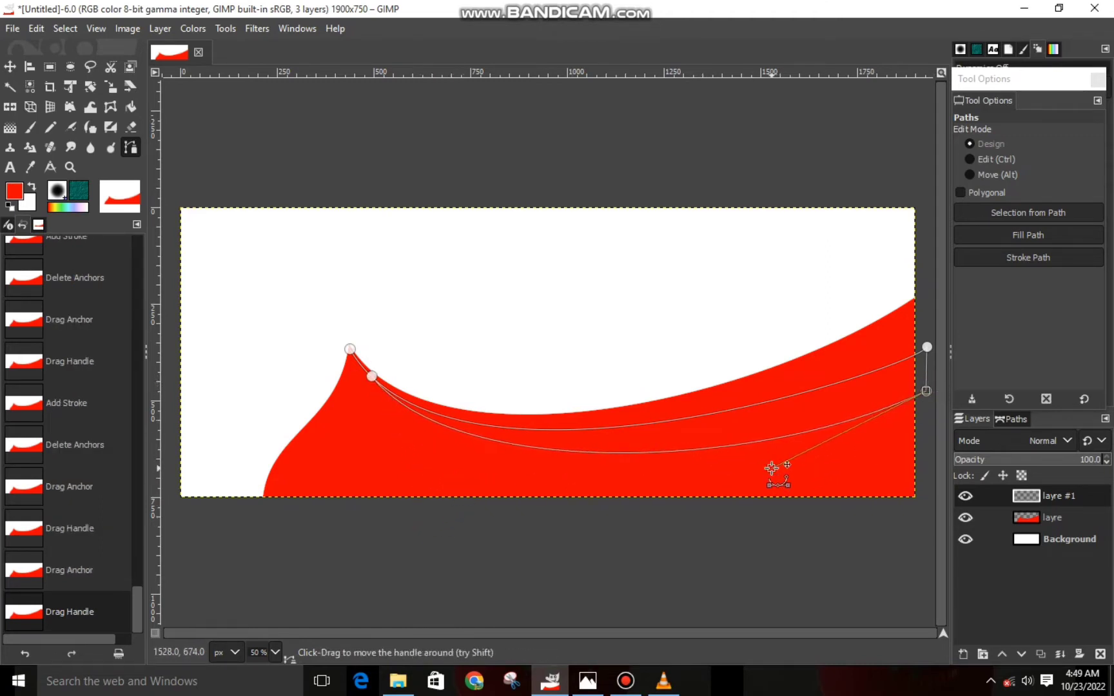
{"action": "left_click", "coordinate": [852, 549]}
{"action": "key", "text": "Delete"}
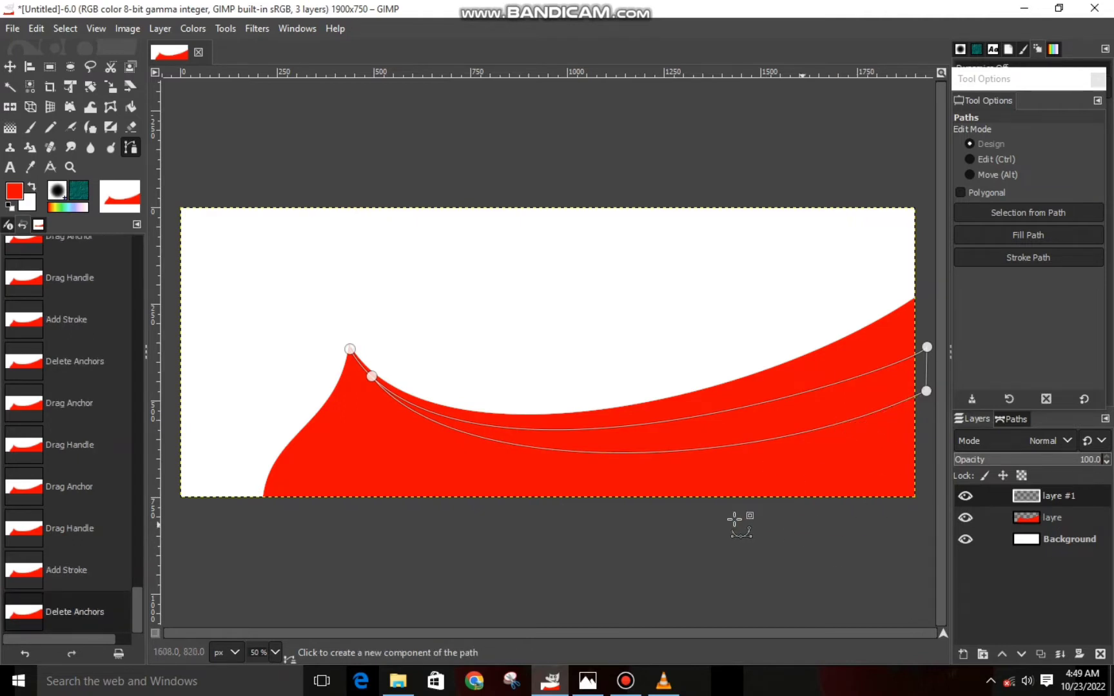
Nudge the path's anchor at the peak slightly inward, delete the stray anchor and convert the path to a selection.
{"action": "left_click", "coordinate": [352, 350]}
{"action": "left_click", "coordinate": [405, 524]}
{"action": "key", "text": "Delete"}
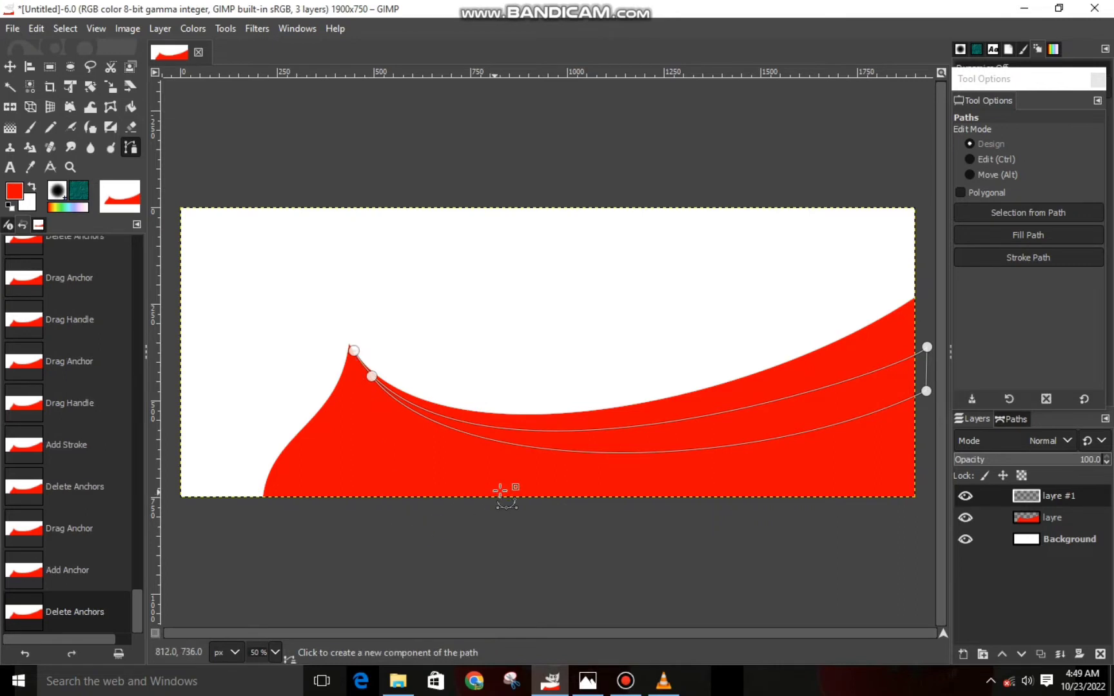
{"action": "key", "text": "shift+v"}
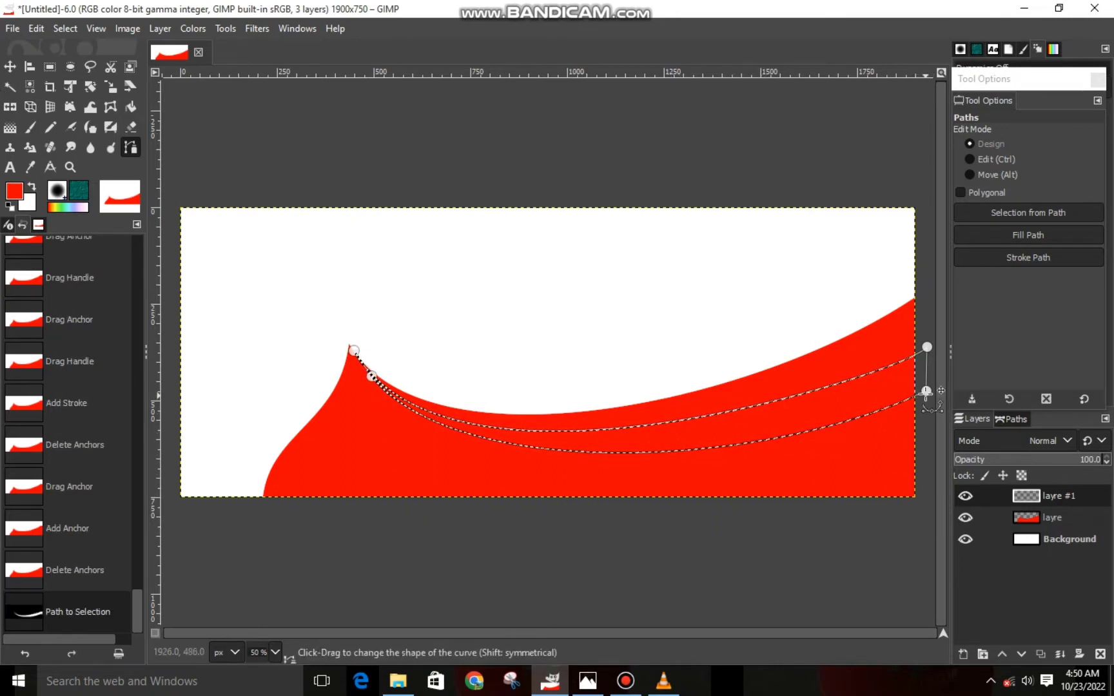
Raise the lower curve's right end to narrow the band and convert the adjusted path to a selection again.
{"action": "left_click", "coordinate": [927, 389]}
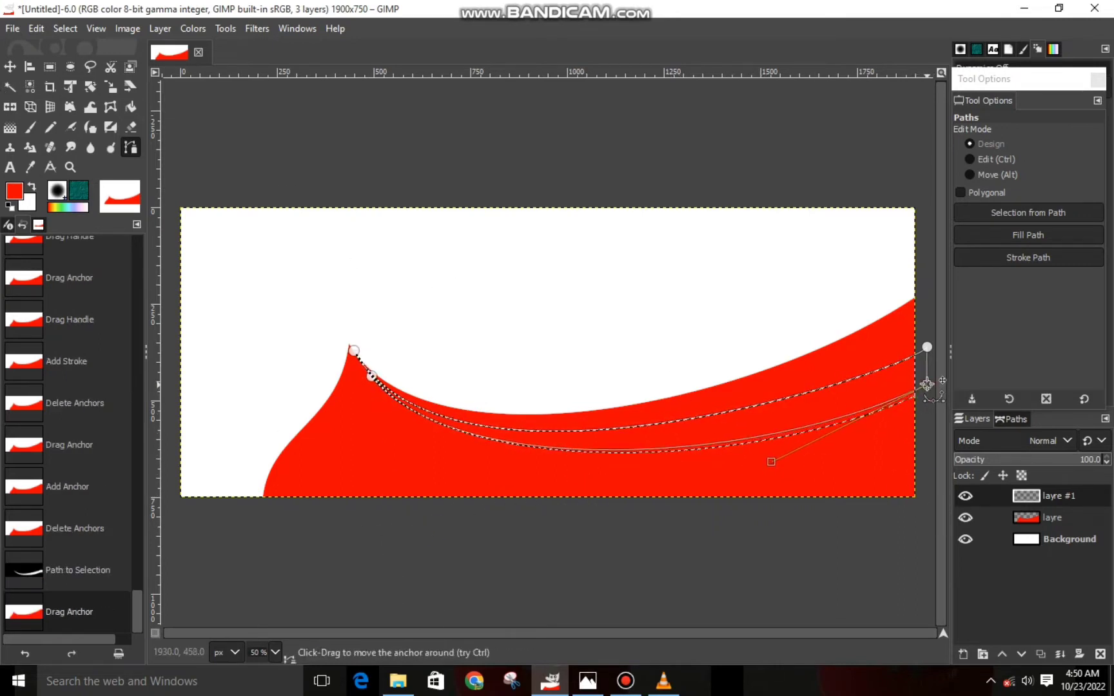
{"action": "left_click", "coordinate": [832, 552], "text": "shift"}
{"action": "key", "text": "BackSpace"}
{"action": "key", "text": "shift+v"}
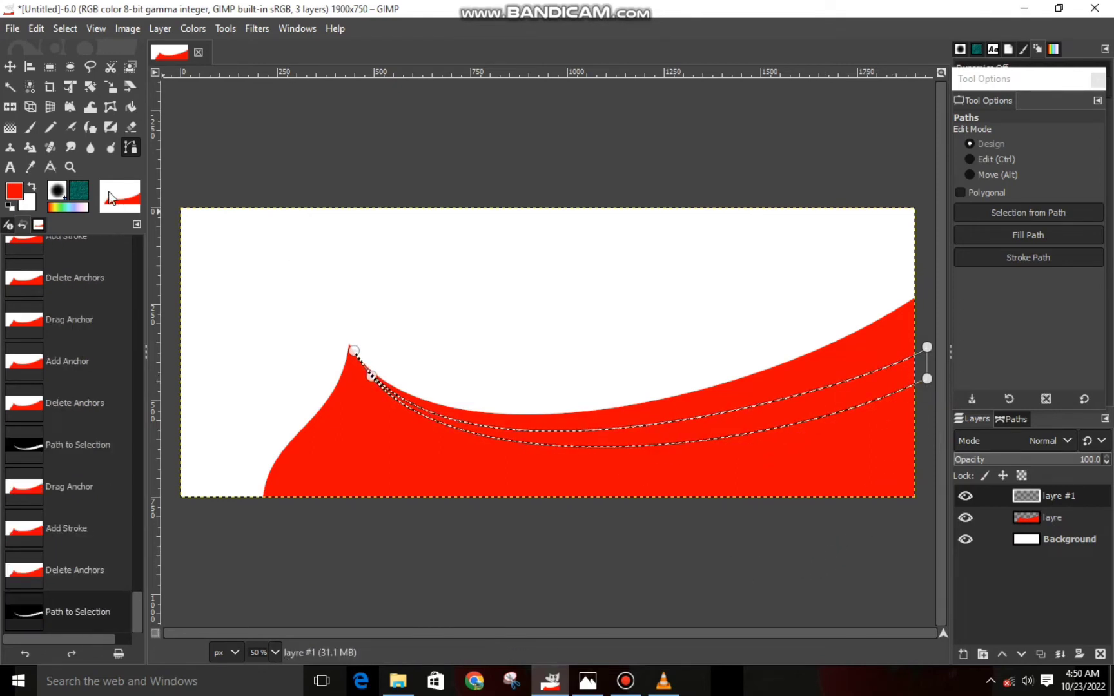
Fill the selected band with the white background colour, clear the selection and switch to the Move tool.
{"action": "right_click", "coordinate": [557, 447]}
{"action": "mouse_move", "coordinate": [606, 485]}
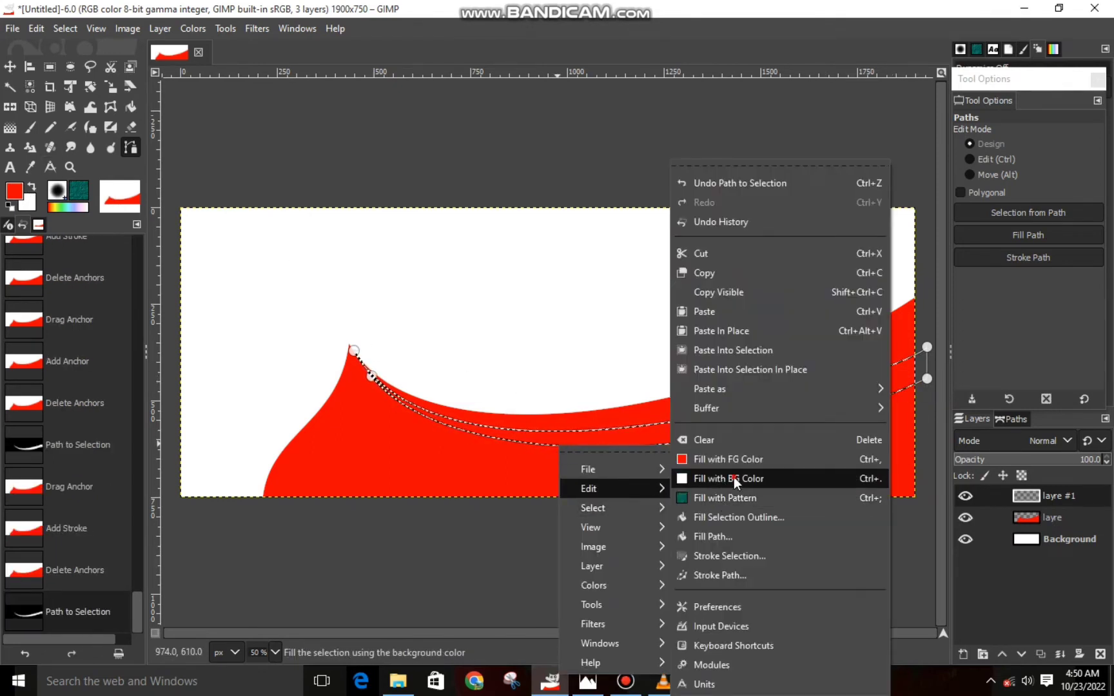
{"action": "left_click", "coordinate": [735, 477]}
{"action": "key", "text": "ctrl+shift+a"}
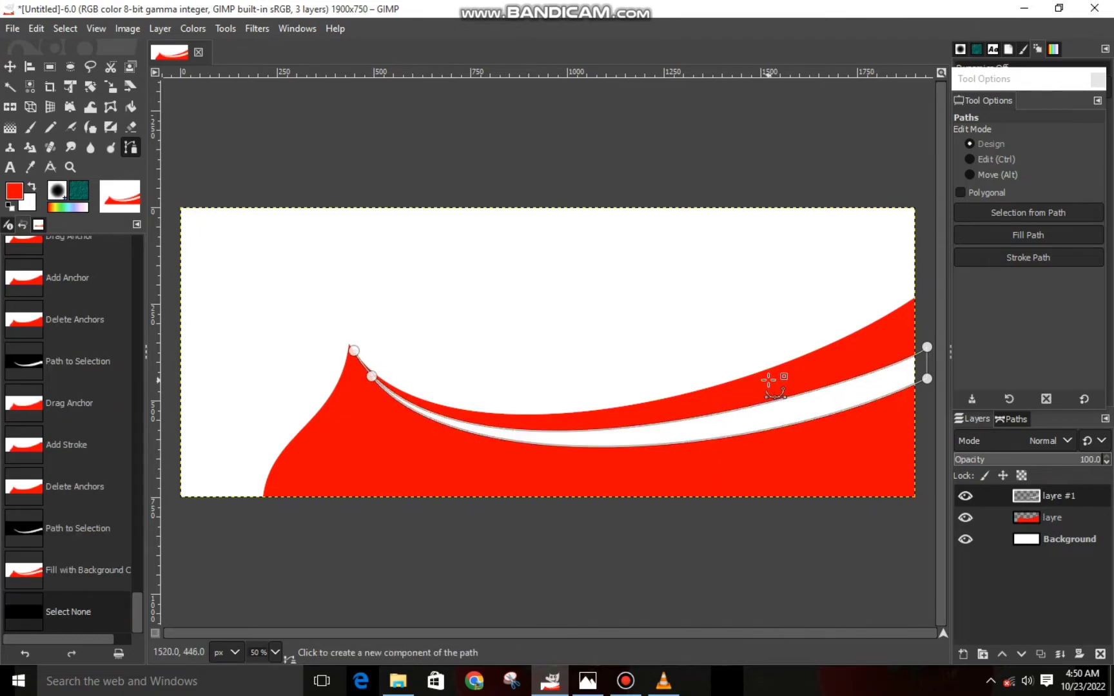
{"action": "left_click", "coordinate": [11, 67]}
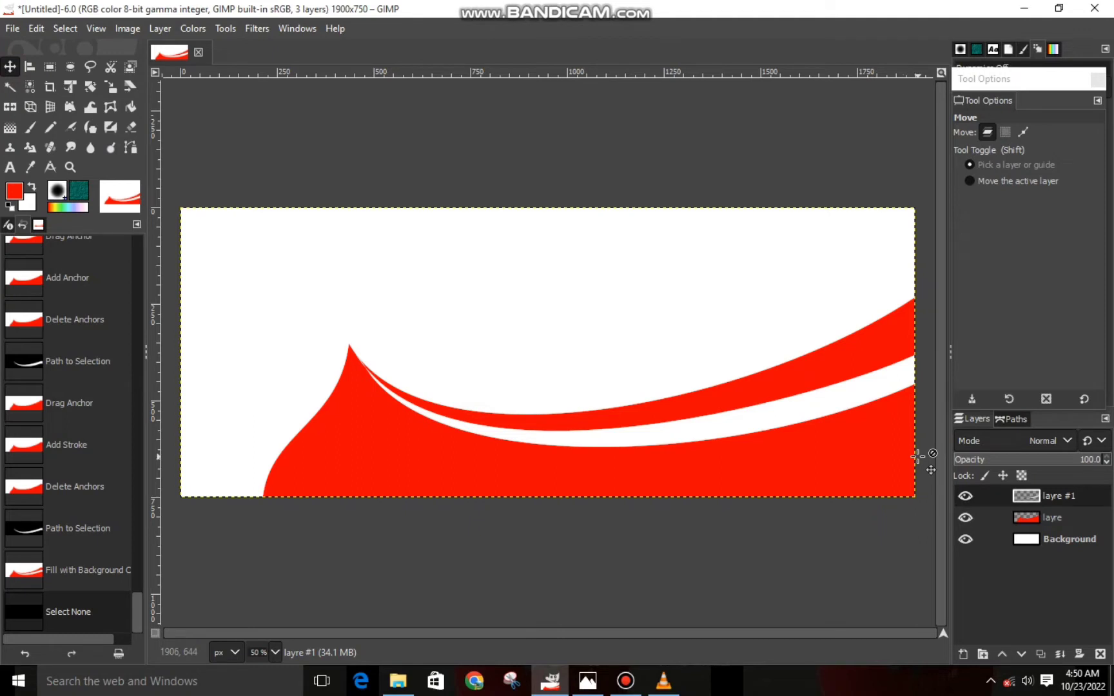
Undo the deselection and the white fill, and restore both from the undo history.
{"action": "key", "text": "ctrl+z"}
{"action": "key", "text": "ctrl+z"}
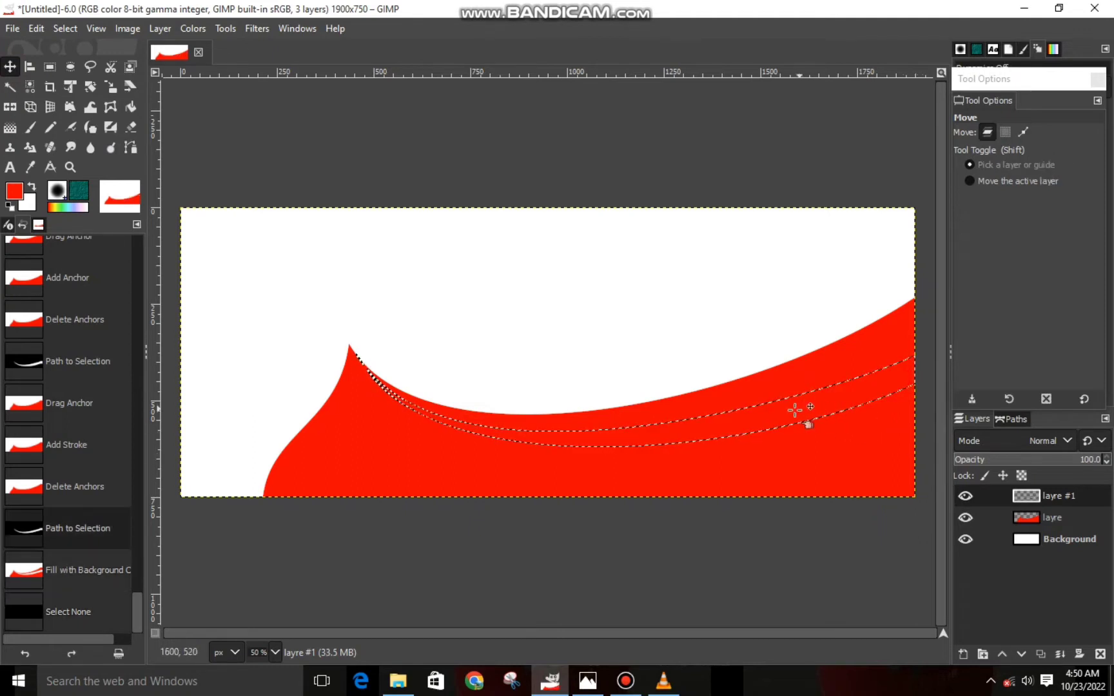
{"action": "left_click", "coordinate": [53, 572]}
{"action": "left_click", "coordinate": [57, 602]}
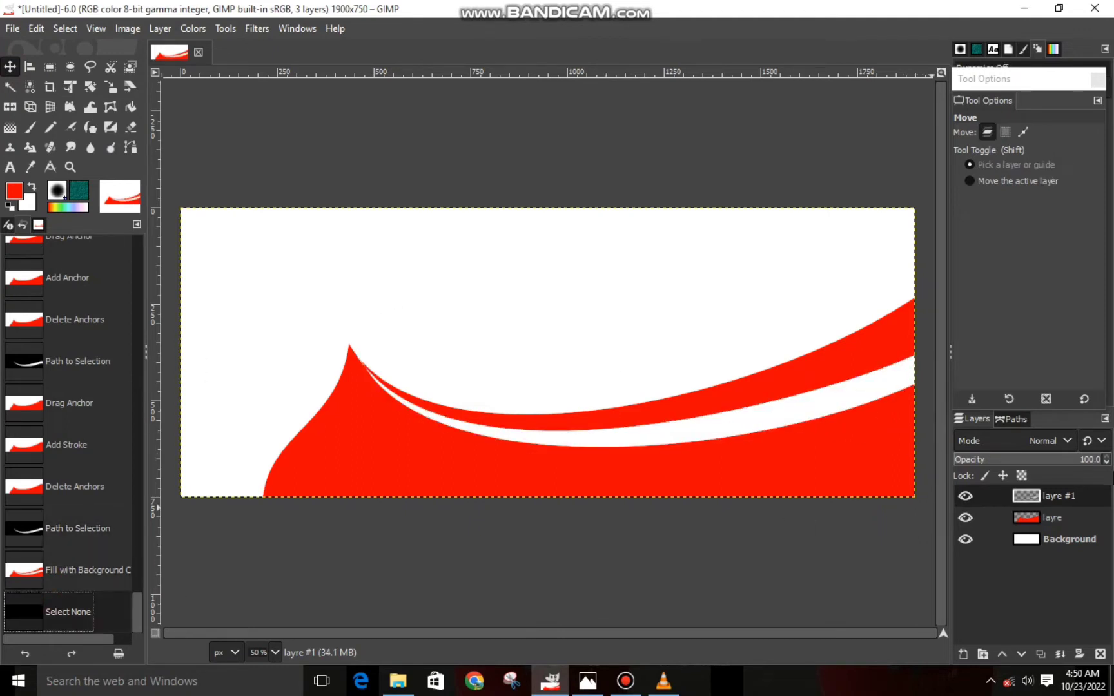
Add a new layer and start a path from beyond the banner's right edge, below the white band, to the band's narrow tip.
{"action": "left_click", "coordinate": [963, 653]}
{"action": "left_click", "coordinate": [979, 638]}
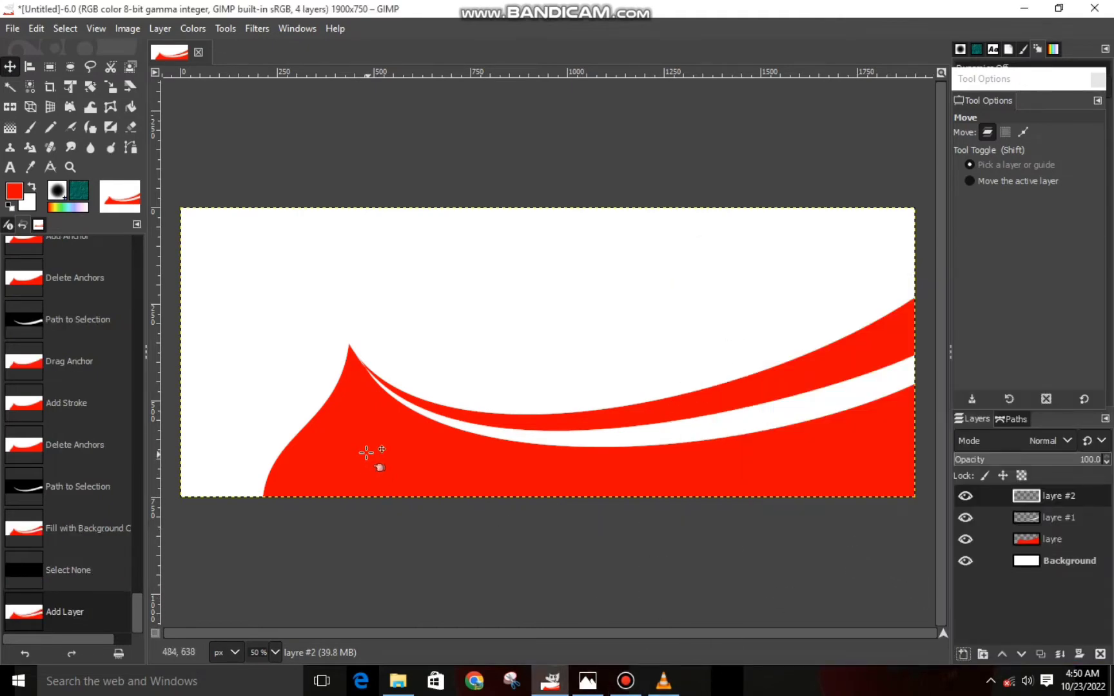
{"action": "left_click", "coordinate": [130, 149]}
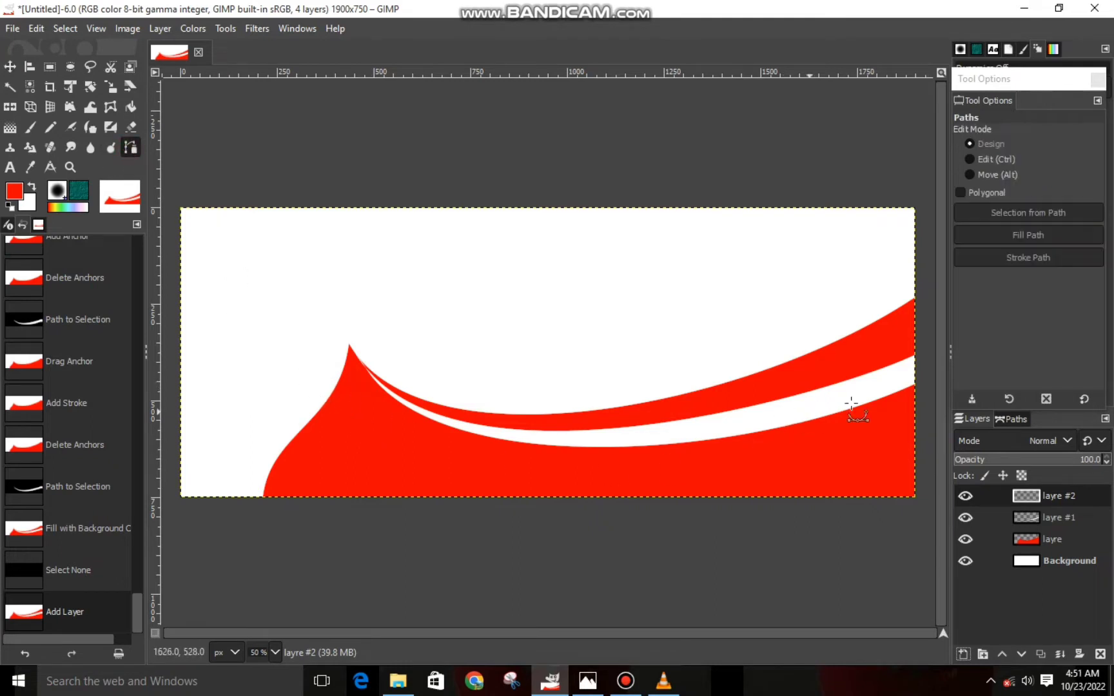
{"action": "left_click", "coordinate": [923, 440]}
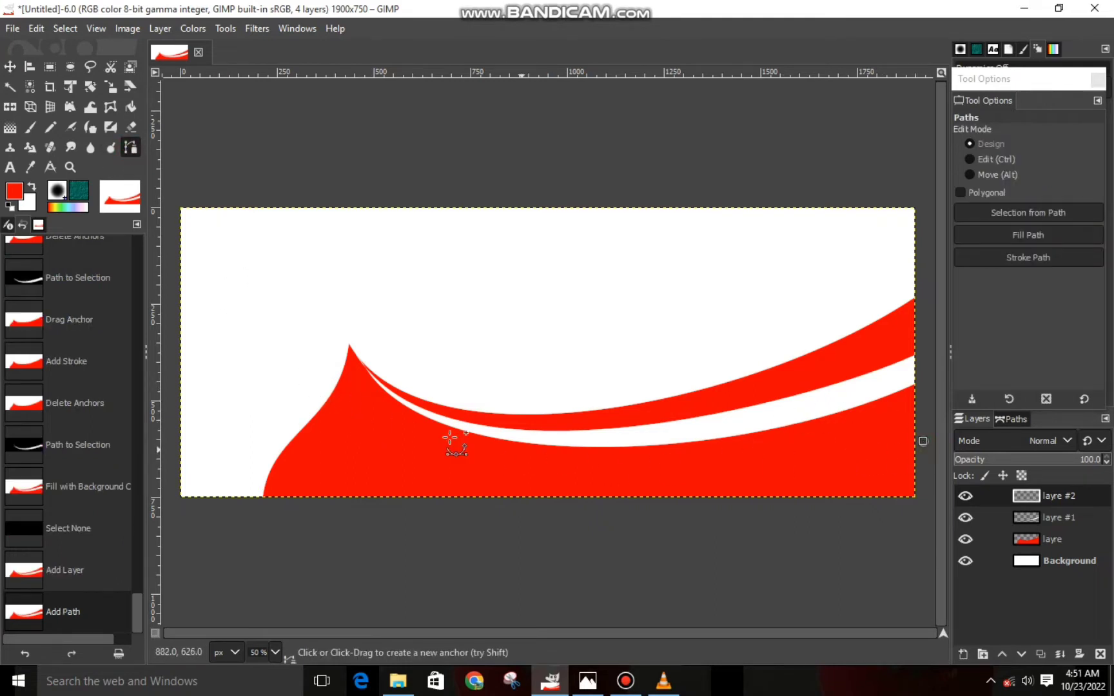
{"action": "left_click", "coordinate": [376, 413]}
{"action": "left_click_drag", "start_coordinate": [374, 413], "coordinate": [363, 378]}
Bend the path into a curve running below the white band, adjust both handles and delete the stray anchor.
{"action": "left_click_drag", "start_coordinate": [607, 412], "coordinate": [432, 525]}
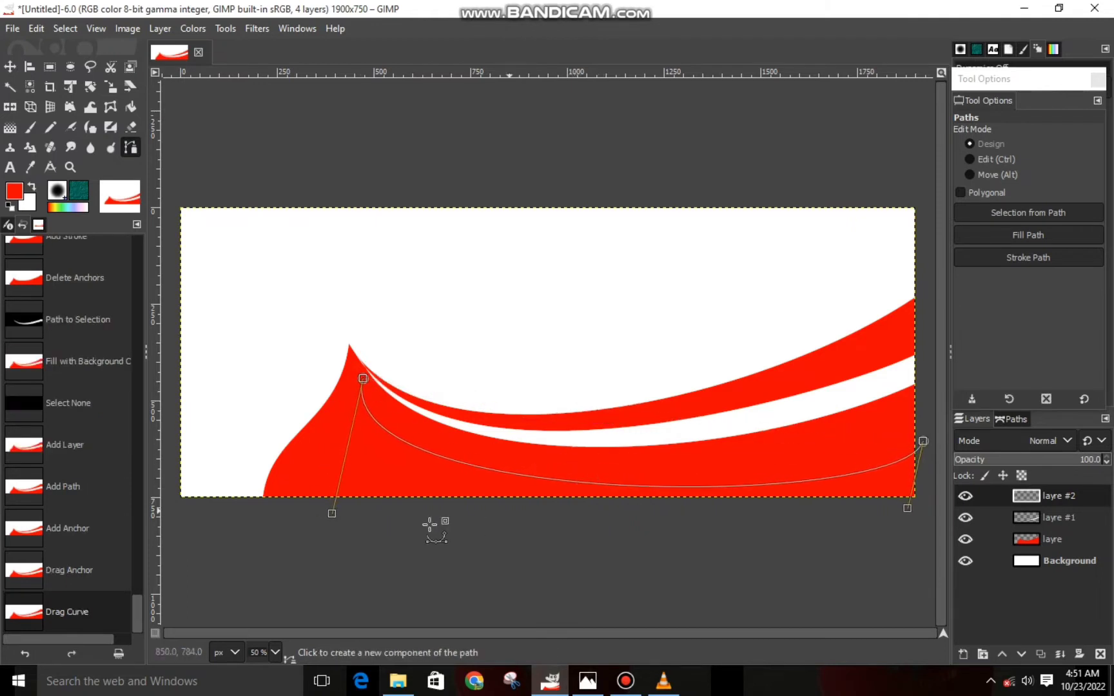
{"action": "left_click_drag", "start_coordinate": [333, 515], "coordinate": [467, 507]}
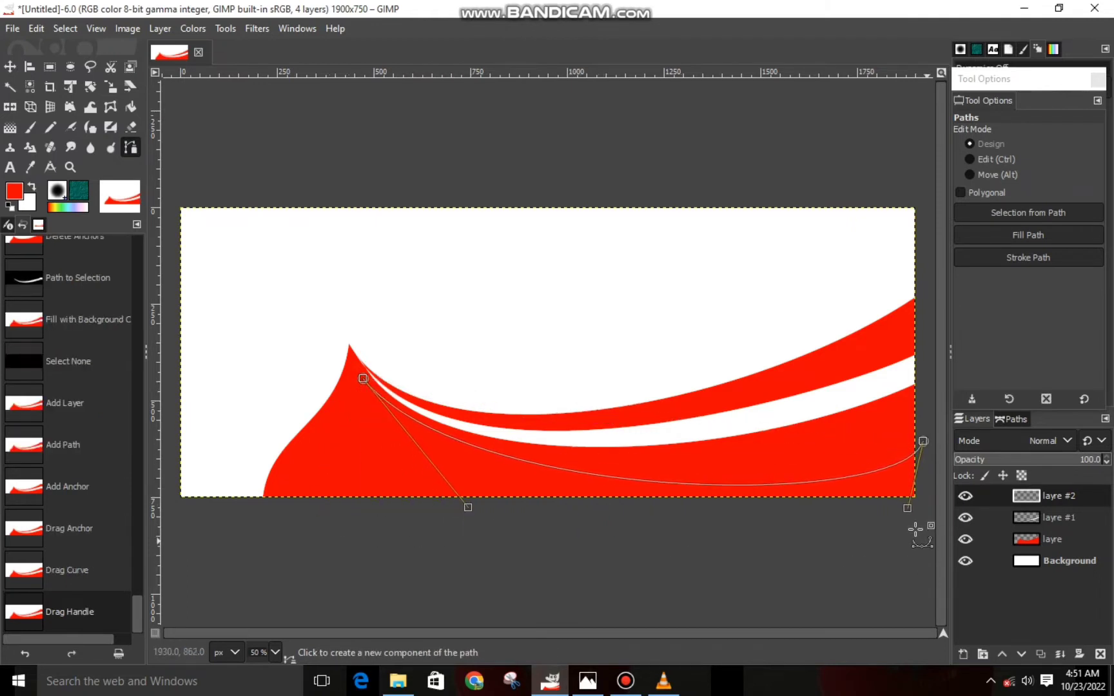
{"action": "left_click_drag", "start_coordinate": [907, 507], "coordinate": [750, 482]}
{"action": "left_click", "coordinate": [925, 468]}
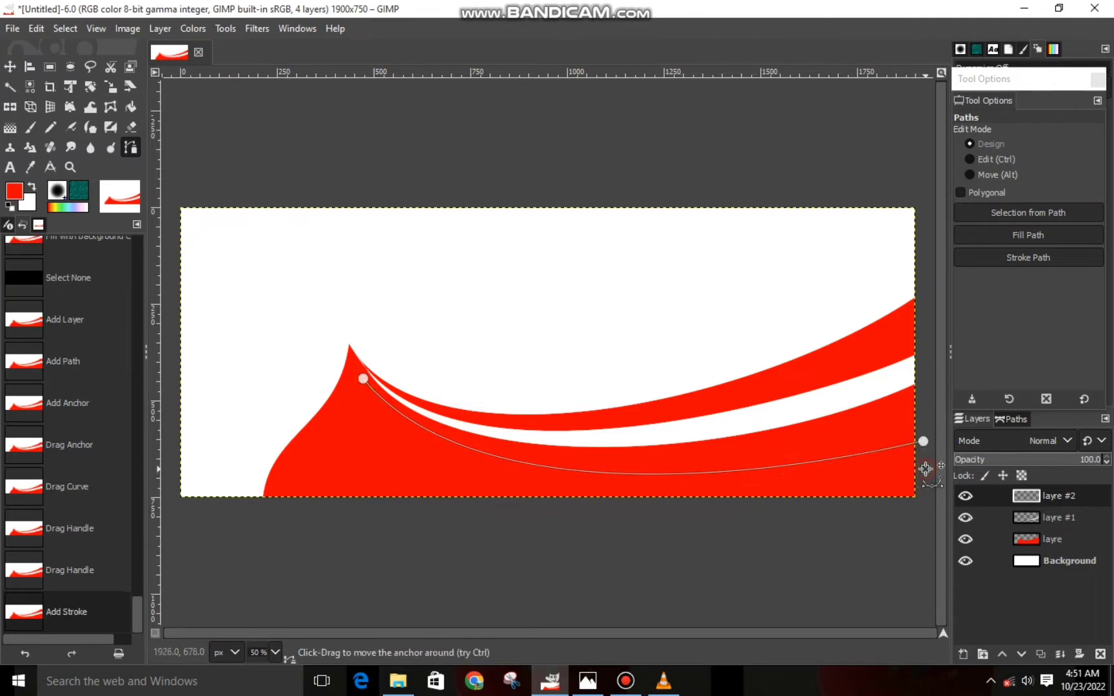
{"action": "key", "text": "Delete"}
Raise the curve's right end, shift its other end onto the white band's tip, refine the handle and delete the stray anchor.
{"action": "left_click_drag", "start_coordinate": [923, 442], "coordinate": [922, 428]}
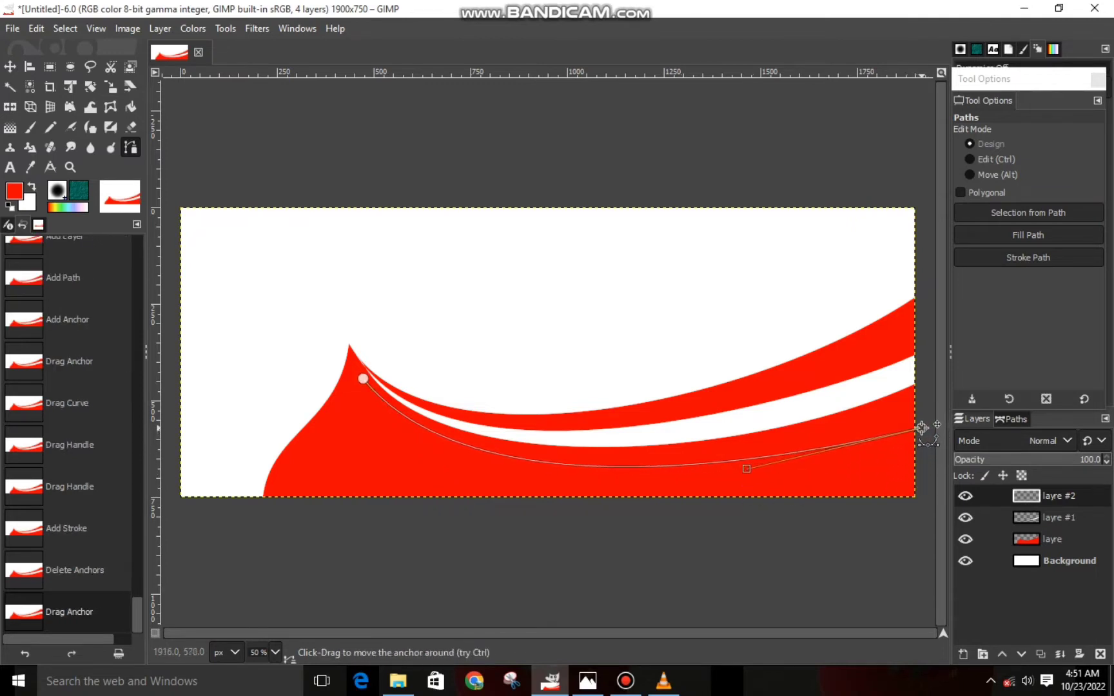
{"action": "left_click_drag", "start_coordinate": [363, 378], "coordinate": [364, 371]}
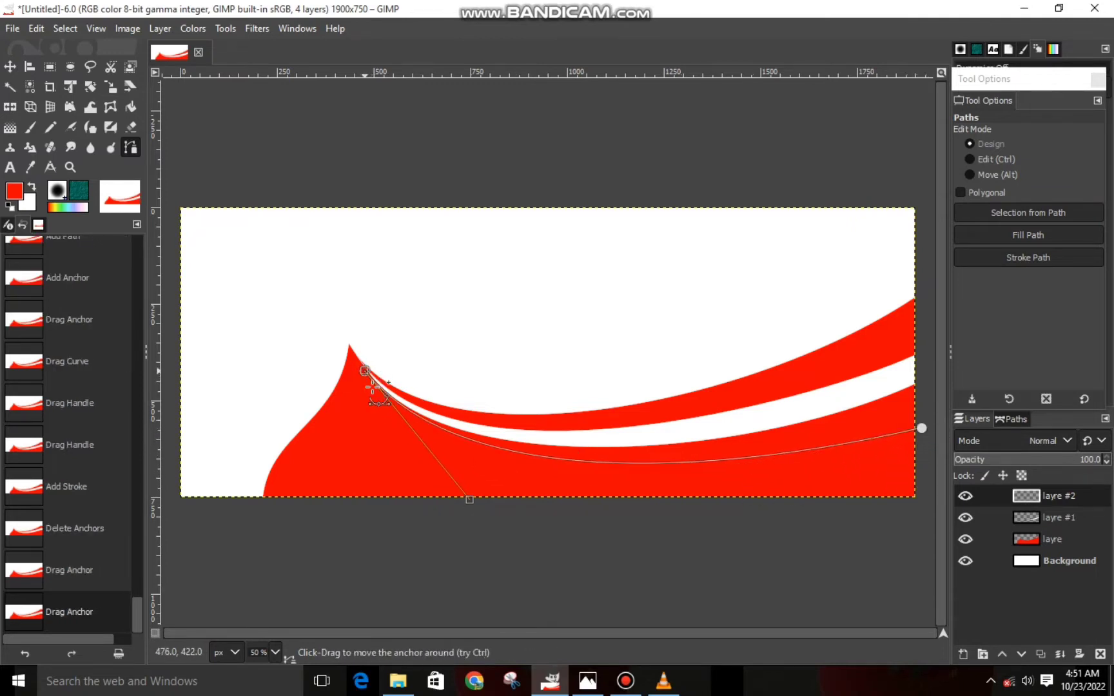
{"action": "mouse_move", "coordinate": [469, 500]}
{"action": "left_mouse_down"}
{"action": "mouse_move", "coordinate": [458, 498]}
{"action": "mouse_move", "coordinate": [477, 508]}
{"action": "left_mouse_up"}
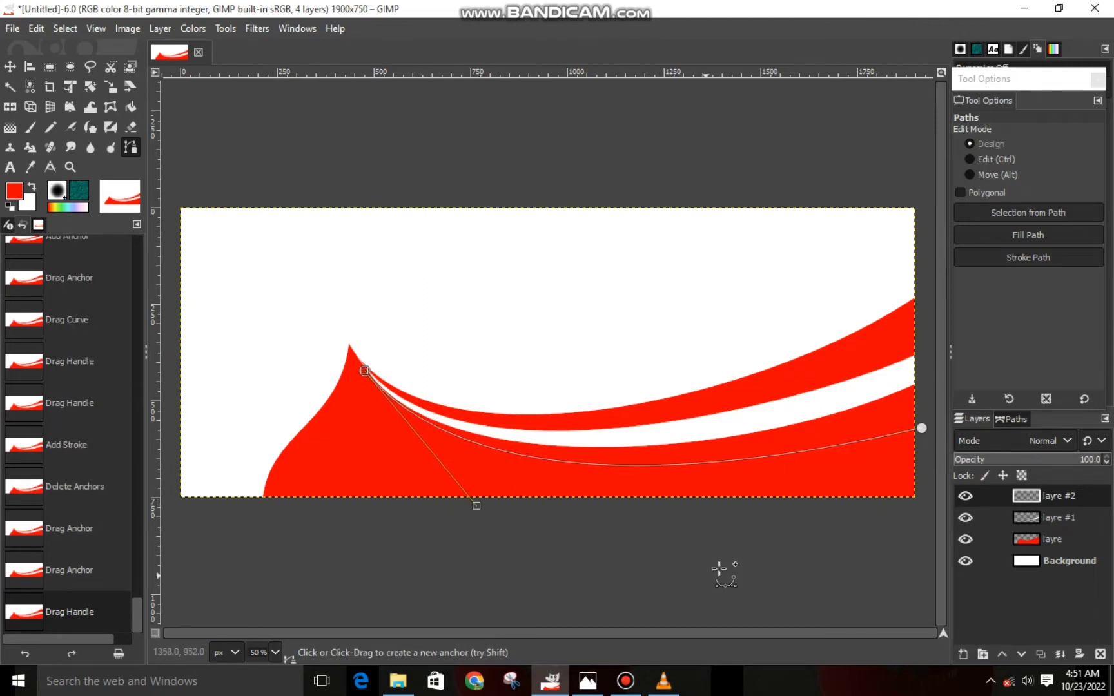
{"action": "left_click", "coordinate": [769, 556]}
{"action": "key", "text": "BackSpace"}
Extend the path up to the white band's lower edge at the right end and back to its tip, deleting the stray anchor.
{"action": "left_click", "coordinate": [921, 428]}
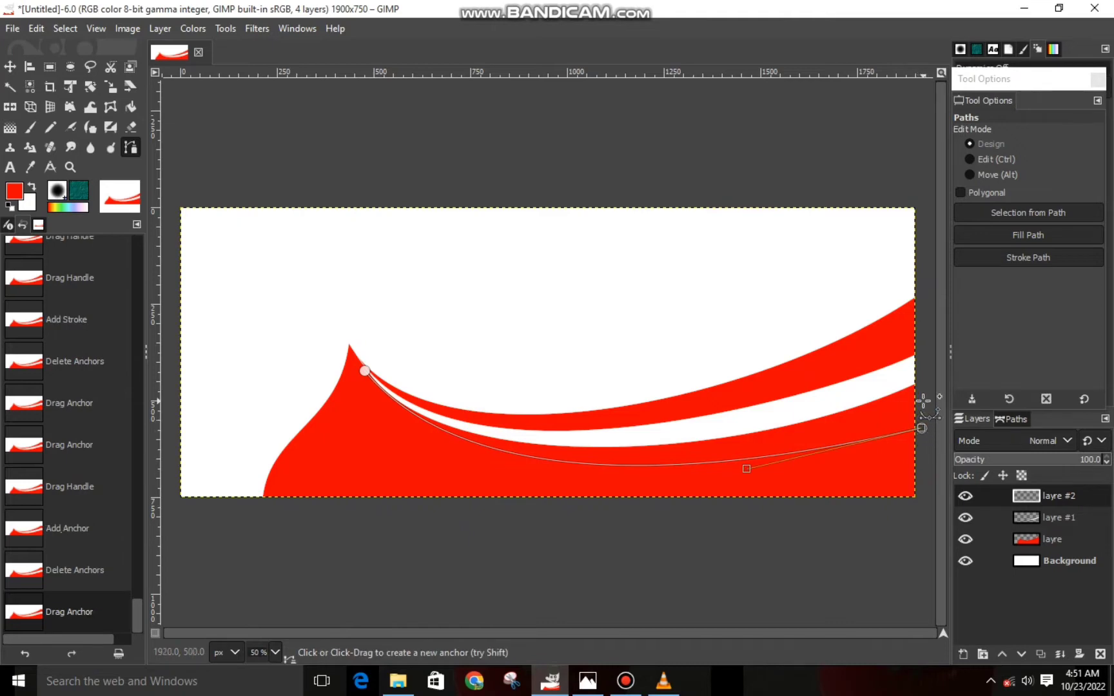
{"action": "scroll", "coordinate": [923, 401], "scroll_direction": "up", "scroll_amount": 1}
{"action": "left_click", "coordinate": [921, 395]}
{"action": "left_click", "coordinate": [920, 394]}
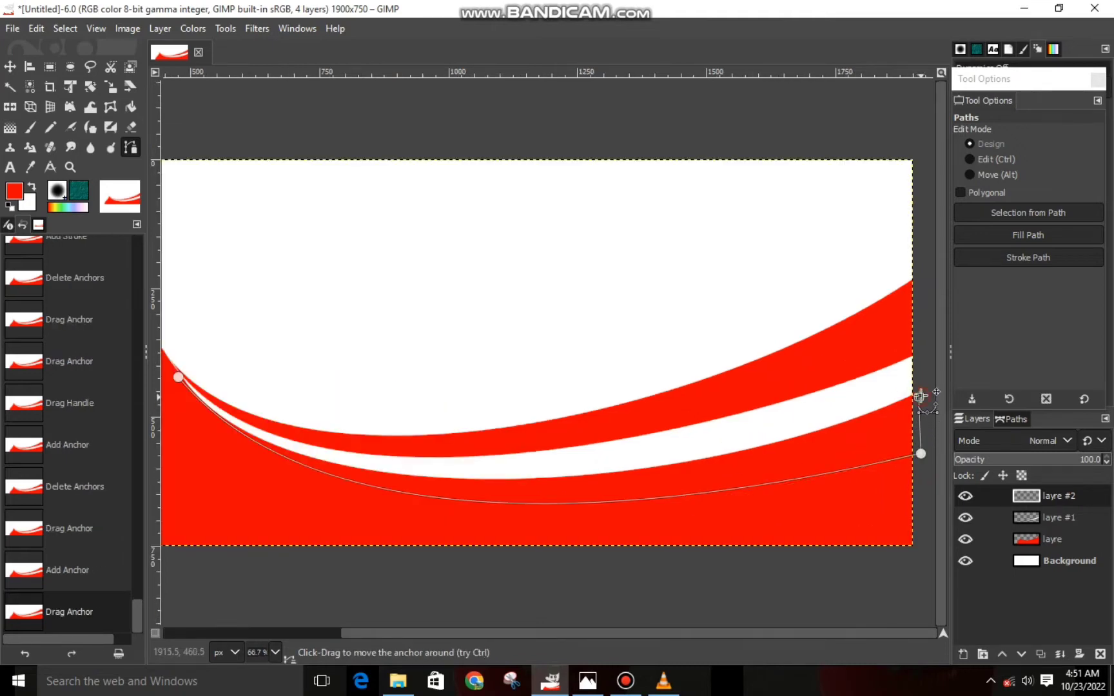
{"action": "left_click_drag", "start_coordinate": [721, 630], "coordinate": [569, 629]}
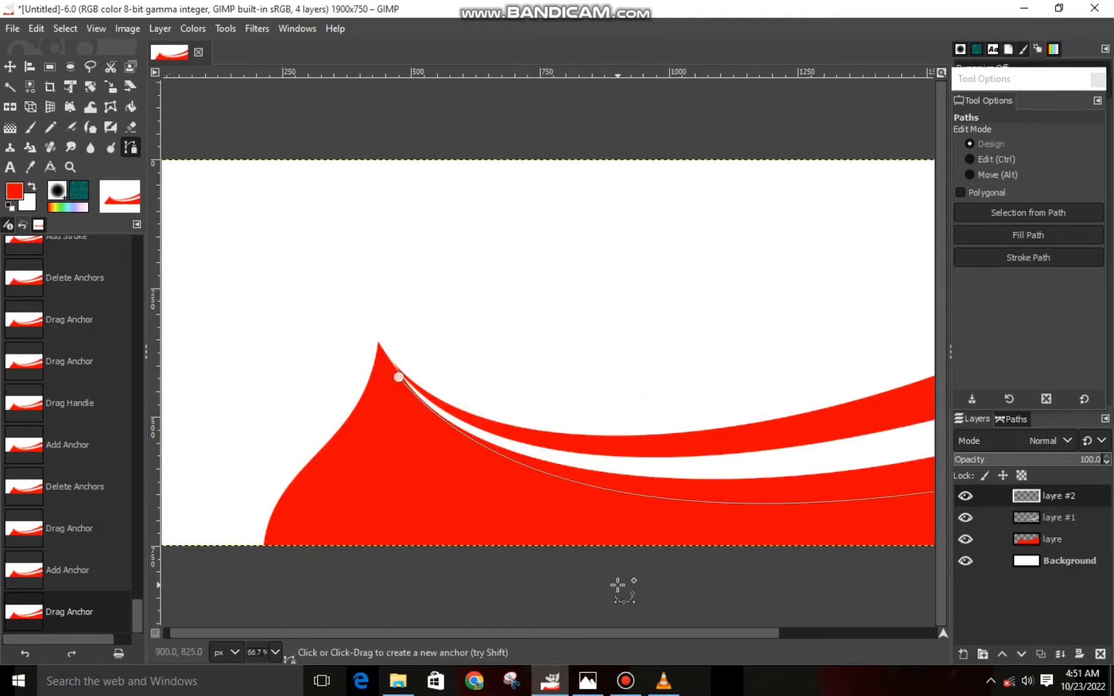
{"action": "scroll", "coordinate": [619, 586], "scroll_direction": "down", "scroll_amount": 1}
{"action": "left_click", "coordinate": [366, 372]}
{"action": "left_click_drag", "start_coordinate": [379, 376], "coordinate": [365, 372]}
{"action": "left_click", "coordinate": [352, 406]}
{"action": "key", "text": "BackSpace"}
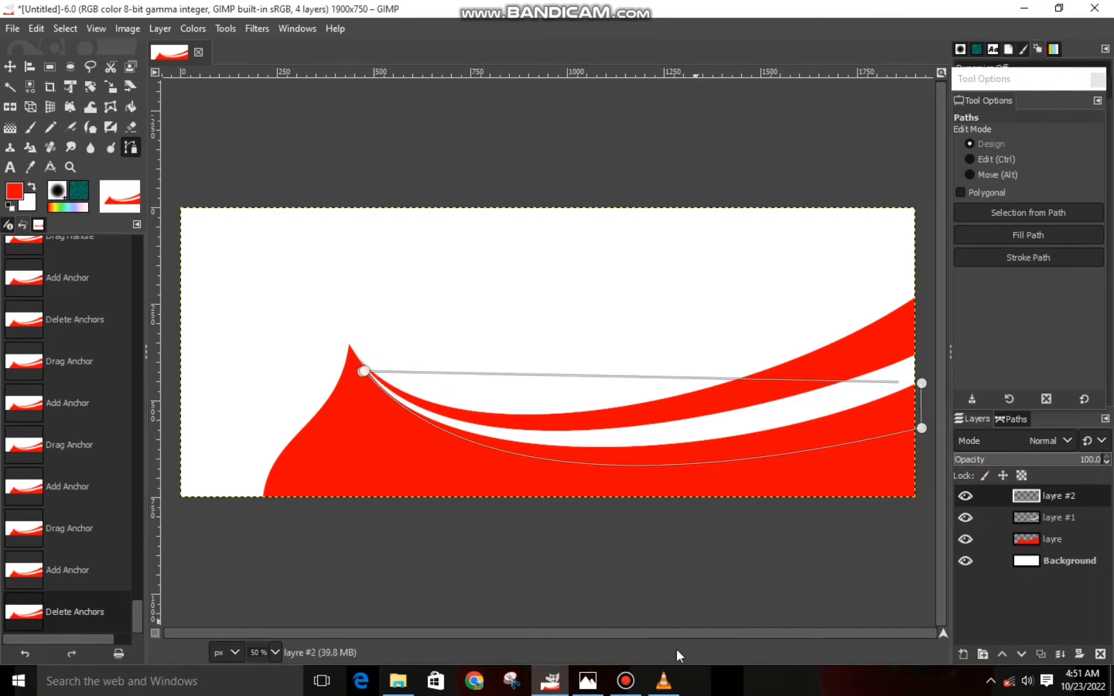
Bend the path's upper segment with its curve and handles to follow the white band's lower edge.
{"action": "mouse_move", "coordinate": [771, 379]}
{"action": "left_mouse_down"}
{"action": "mouse_move", "coordinate": [770, 397]}
{"action": "mouse_move", "coordinate": [765, 386]}
{"action": "left_mouse_up"}
{"action": "left_click_drag", "start_coordinate": [585, 383], "coordinate": [599, 444]}
{"action": "left_click_drag", "start_coordinate": [373, 462], "coordinate": [509, 500]}
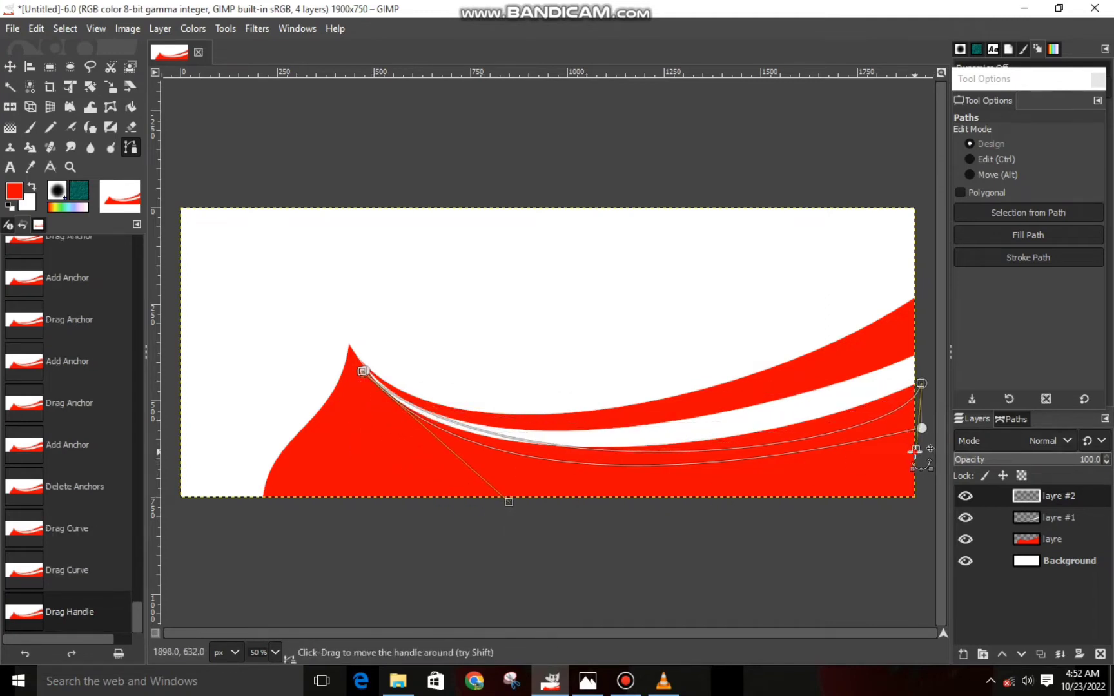
{"action": "left_click_drag", "start_coordinate": [916, 450], "coordinate": [861, 424]}
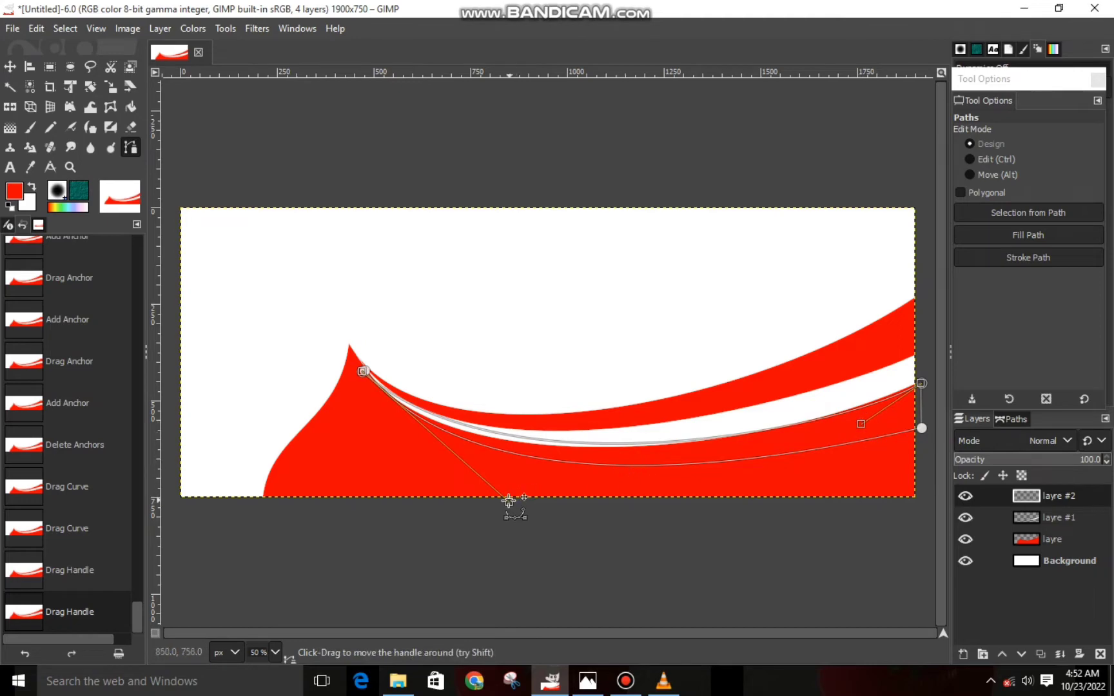
{"action": "mouse_move", "coordinate": [509, 501]}
{"action": "left_mouse_down"}
{"action": "mouse_move", "coordinate": [497, 497]}
{"action": "mouse_move", "coordinate": [504, 512]}
{"action": "left_mouse_up"}
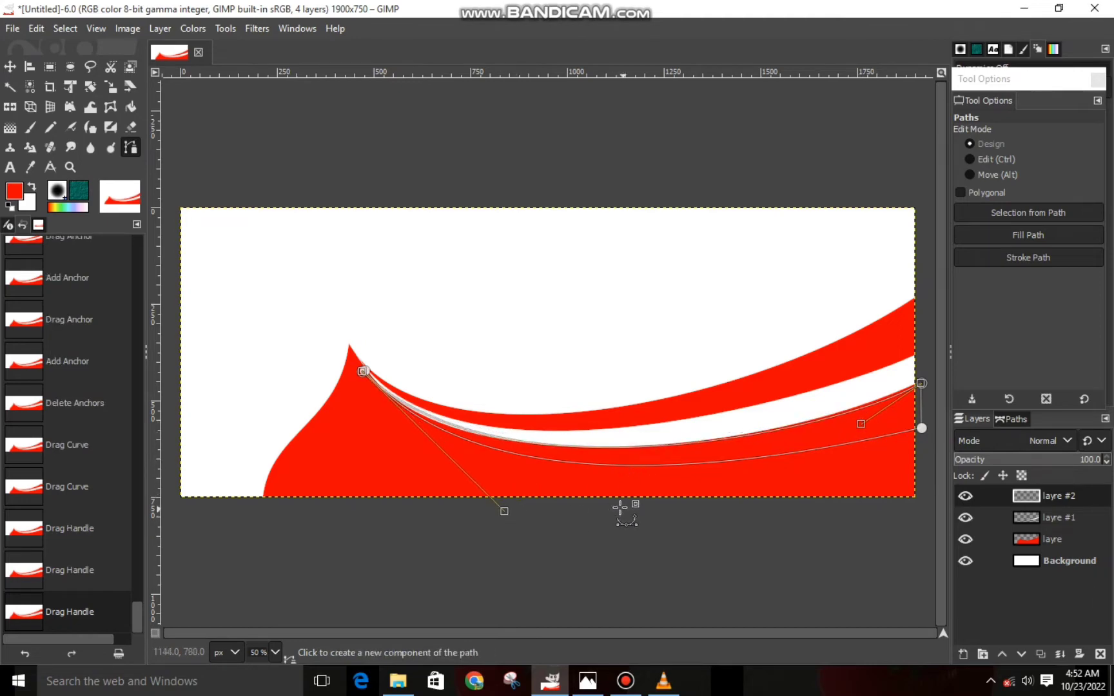
Fine-tune both handles of the upper segment against the white band's lower edge and delete the stray anchor.
{"action": "scroll", "coordinate": [616, 509], "scroll_direction": "up", "scroll_amount": 1}
{"action": "left_click_drag", "start_coordinate": [469, 564], "coordinate": [443, 561]}
{"action": "scroll", "coordinate": [687, 638], "scroll_direction": "right", "scroll_amount": 2}
{"action": "scroll", "coordinate": [858, 476], "scroll_direction": "down", "scroll_amount": 1}
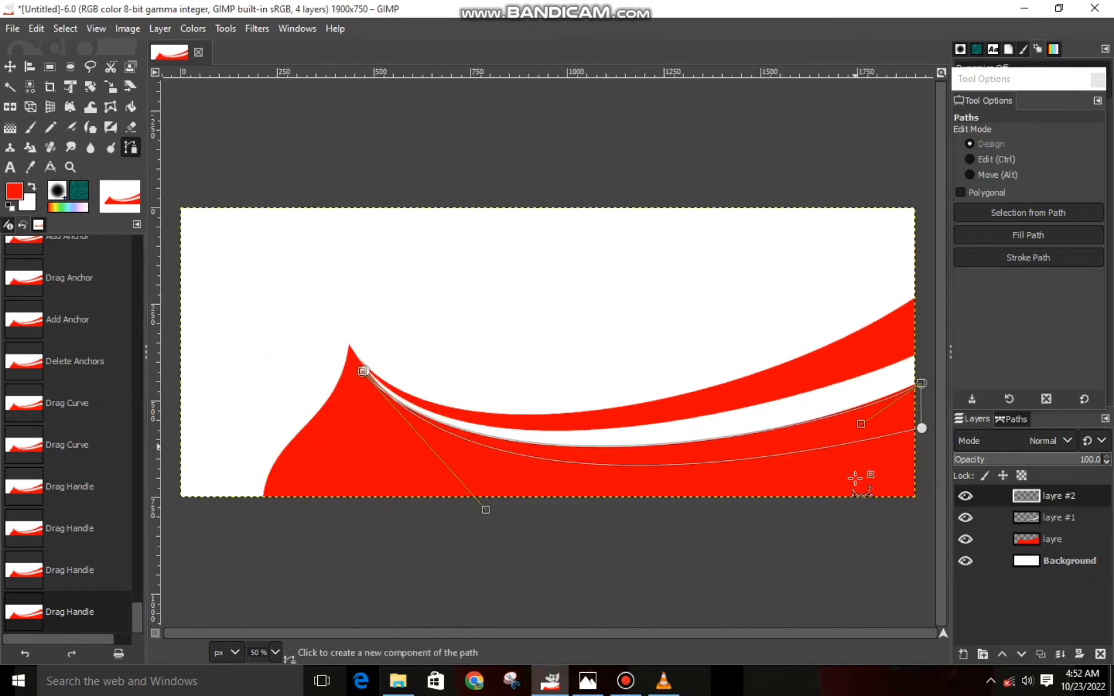
{"action": "left_click_drag", "start_coordinate": [866, 423], "coordinate": [885, 406]}
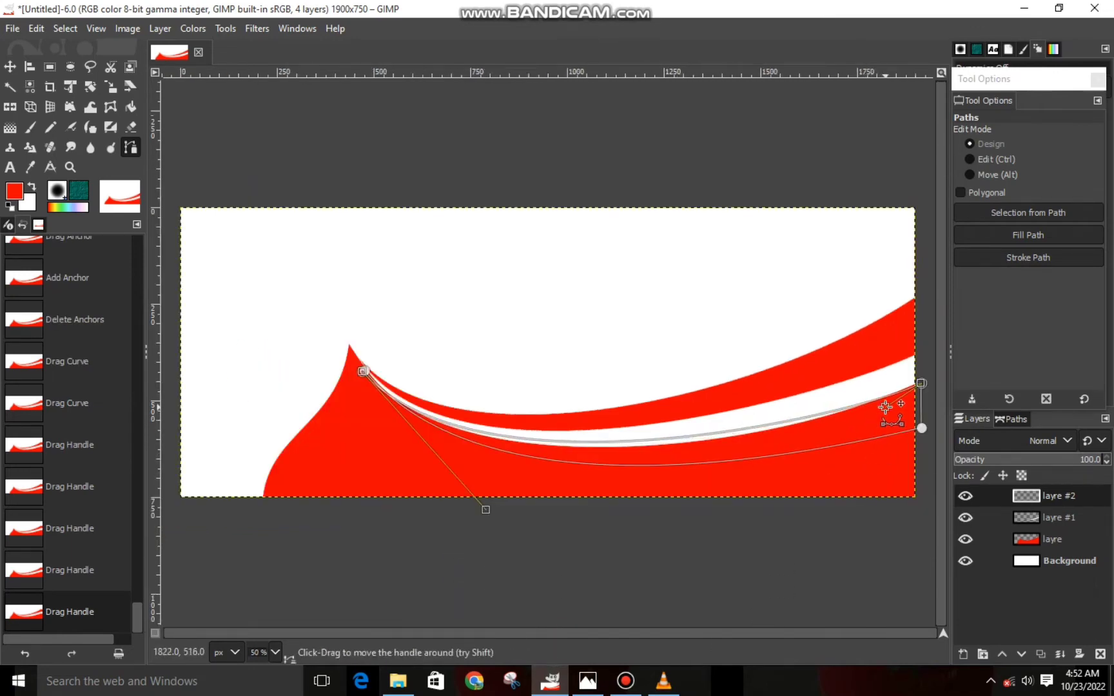
{"action": "mouse_move", "coordinate": [485, 509]}
{"action": "left_mouse_down"}
{"action": "mouse_move", "coordinate": [606, 512]}
{"action": "mouse_move", "coordinate": [514, 520]}
{"action": "left_mouse_up"}
{"action": "left_click", "coordinate": [540, 566]}
{"action": "key", "text": "BackSpace"}
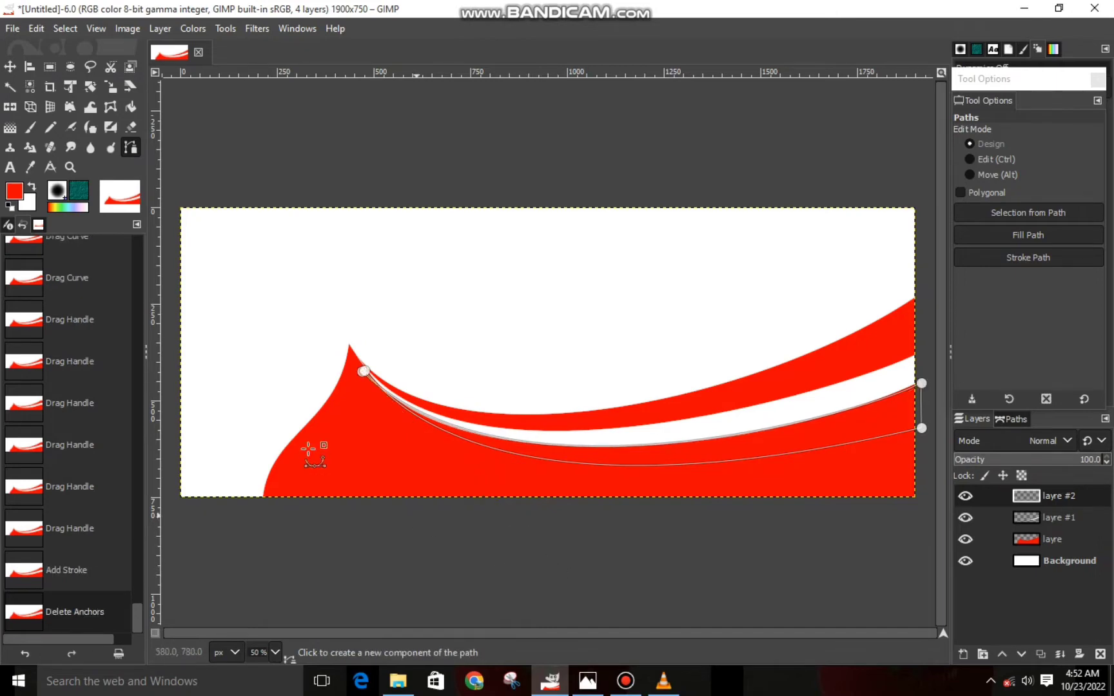
Nudge the path's anchor at the band's tip slightly upward and readjust its handle to match the white band's edge.
{"action": "scroll", "coordinate": [308, 448], "scroll_direction": "up", "scroll_amount": 3}
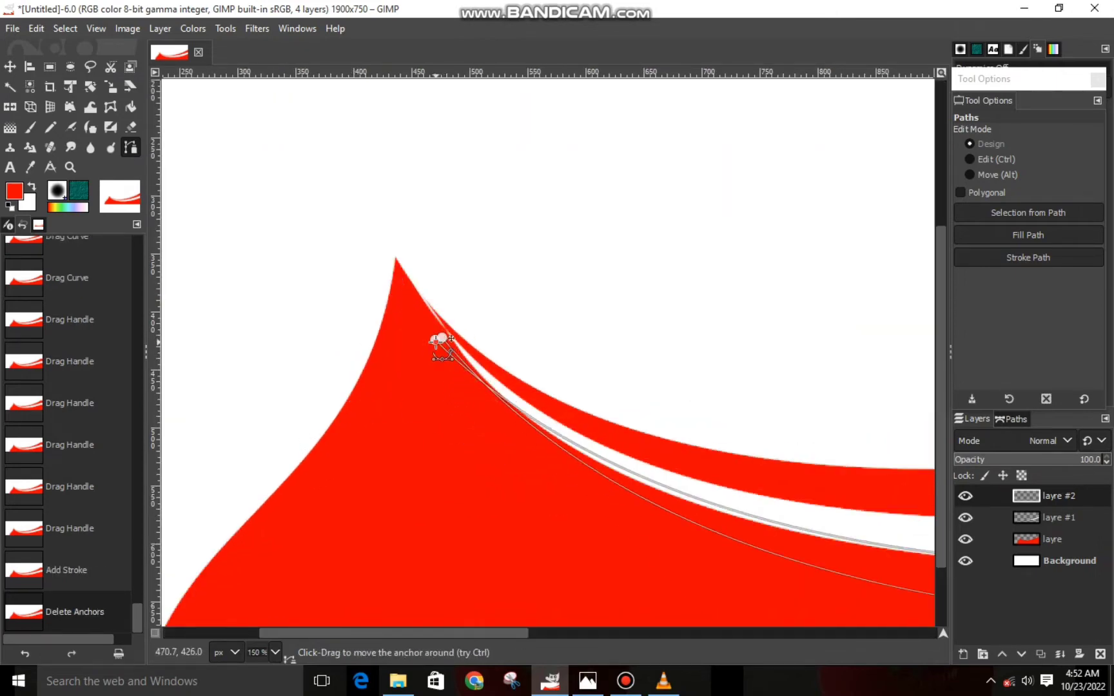
{"action": "left_click_drag", "start_coordinate": [440, 339], "coordinate": [442, 334]}
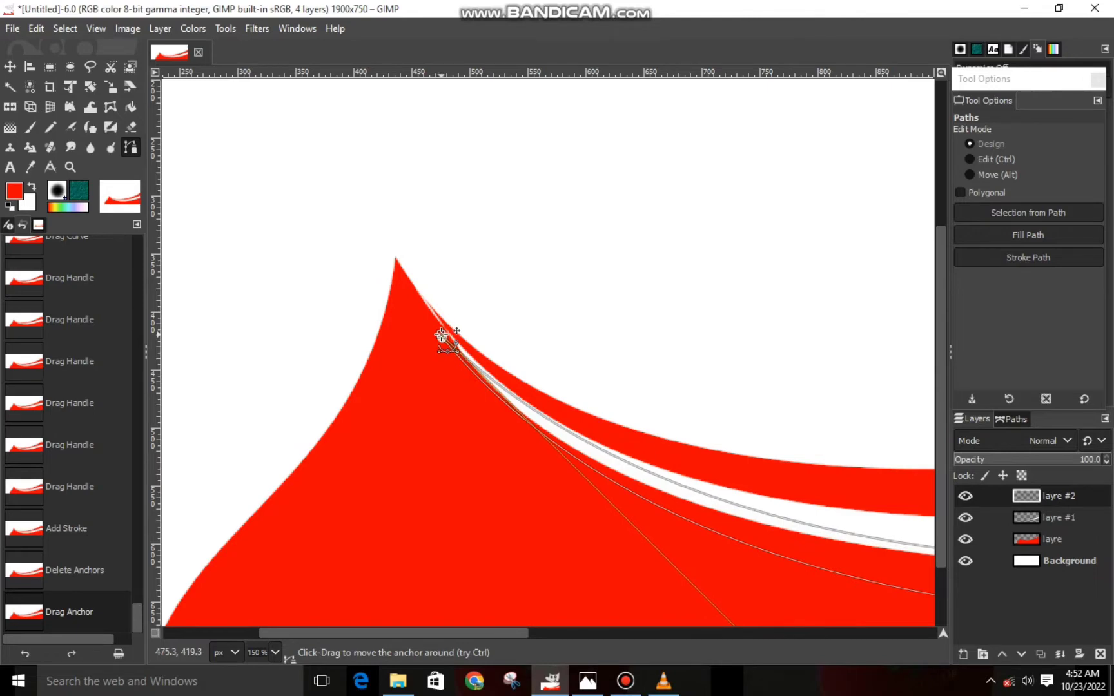
{"action": "scroll", "coordinate": [440, 335], "scroll_direction": "down", "scroll_amount": 2}
{"action": "left_click_drag", "start_coordinate": [625, 584], "coordinate": [603, 577]}
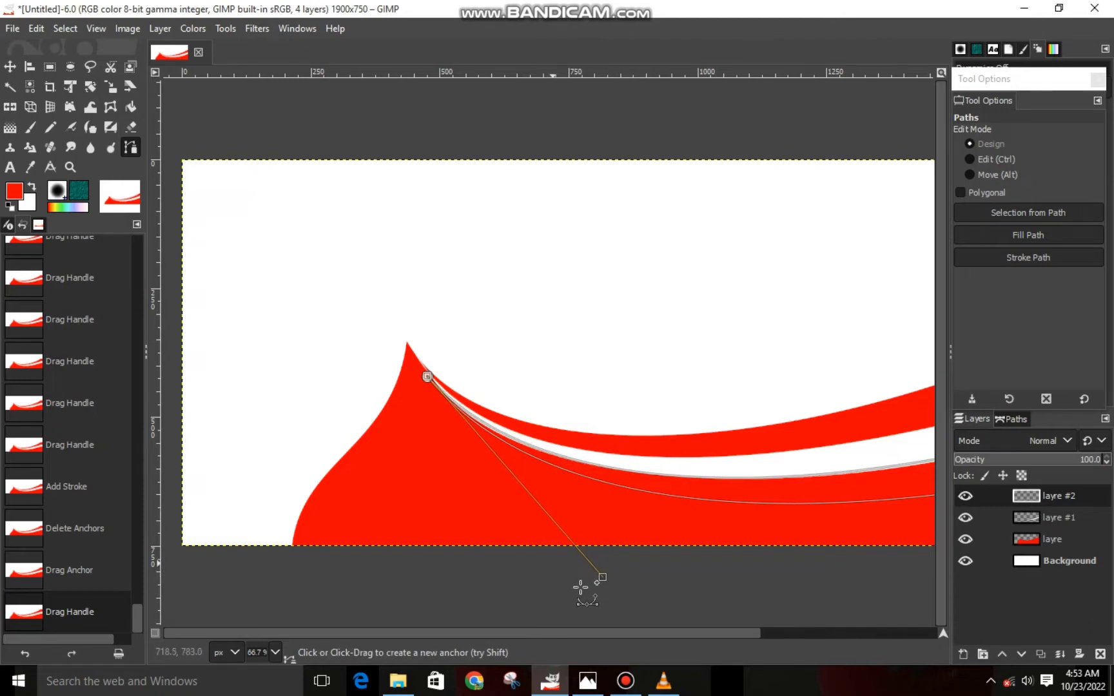
{"action": "scroll", "coordinate": [570, 577], "scroll_direction": "right", "scroll_amount": 5}
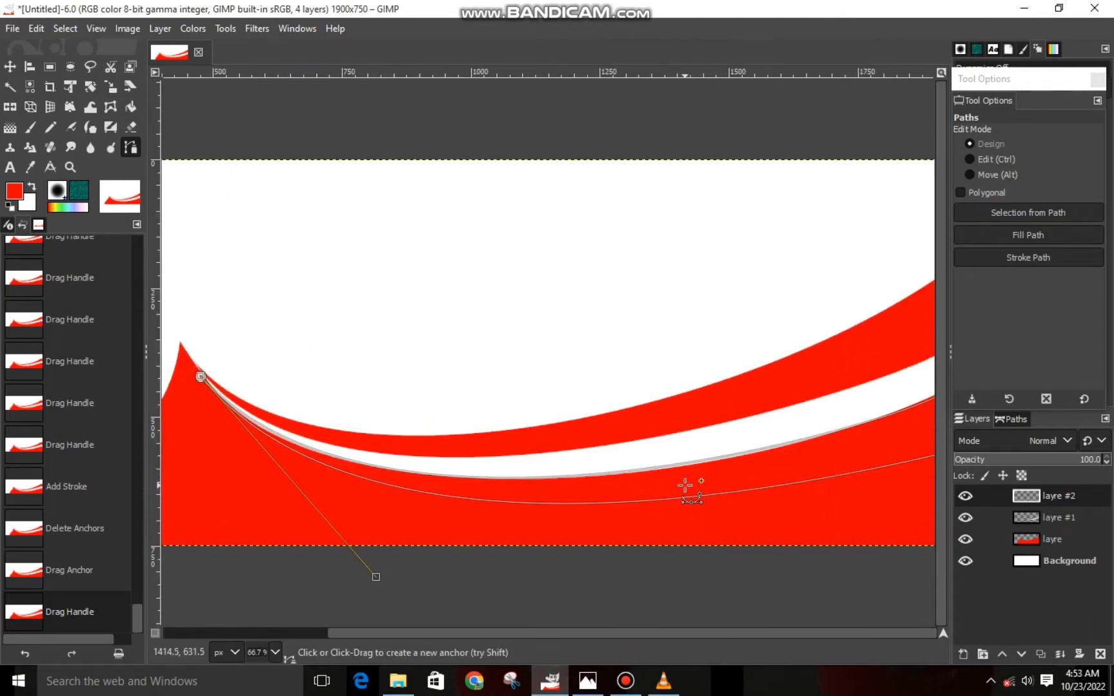
{"action": "scroll", "coordinate": [760, 122], "scroll_direction": "down", "scroll_amount": 1, "text": "ctrl"}
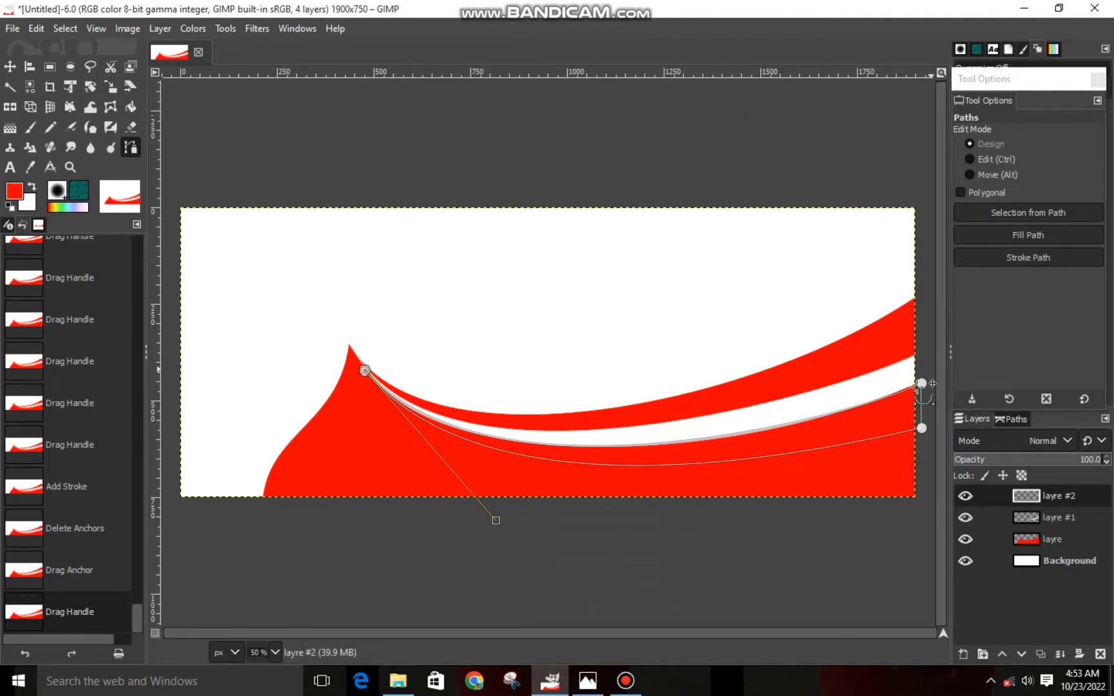
Move the upper right anchor slightly inward and lengthen its handle along the white band's lower edge.
{"action": "scroll", "coordinate": [921, 384], "scroll_direction": "up", "scroll_amount": 1, "text": "ctrl"}
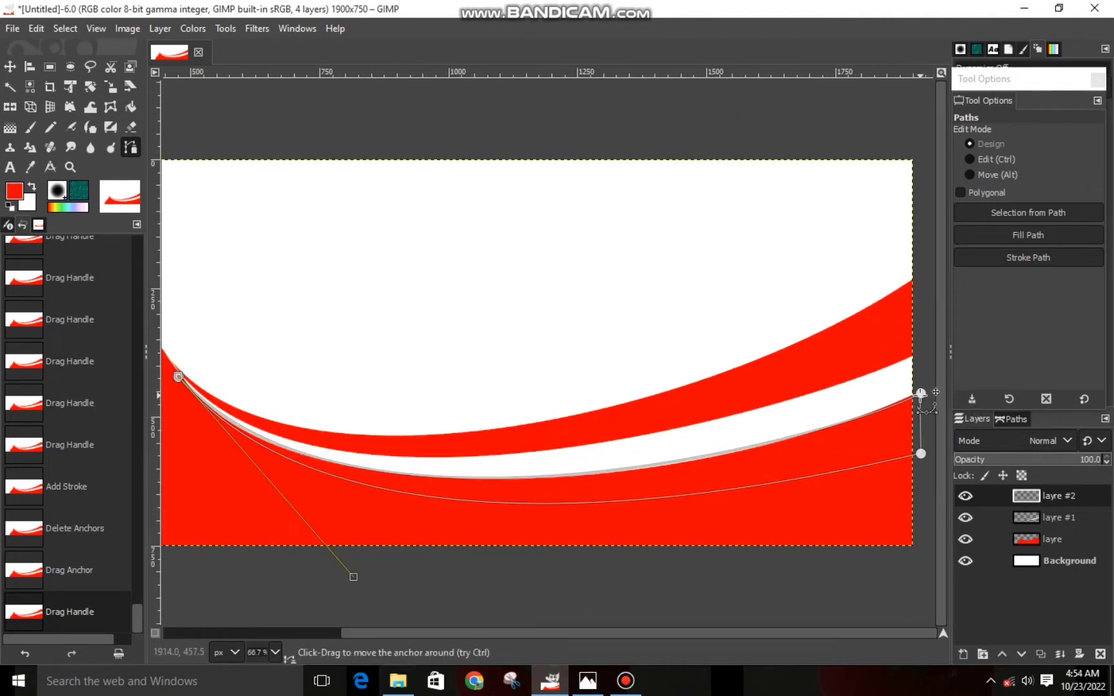
{"action": "left_click_drag", "start_coordinate": [921, 391], "coordinate": [918, 389]}
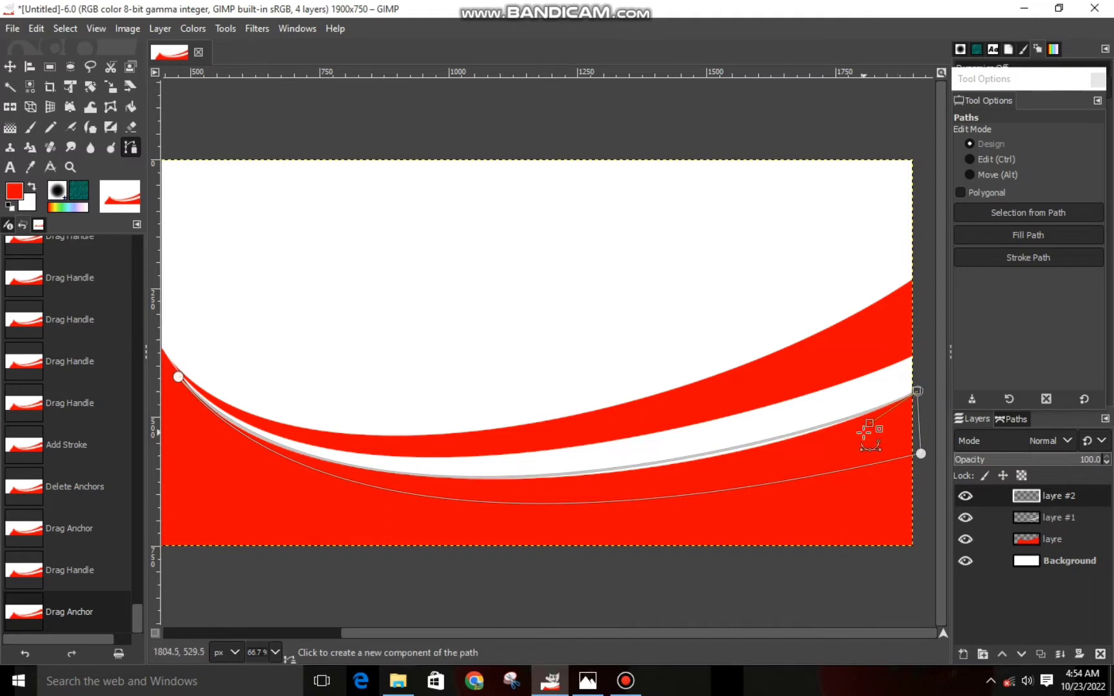
{"action": "left_click_drag", "start_coordinate": [869, 424], "coordinate": [829, 440]}
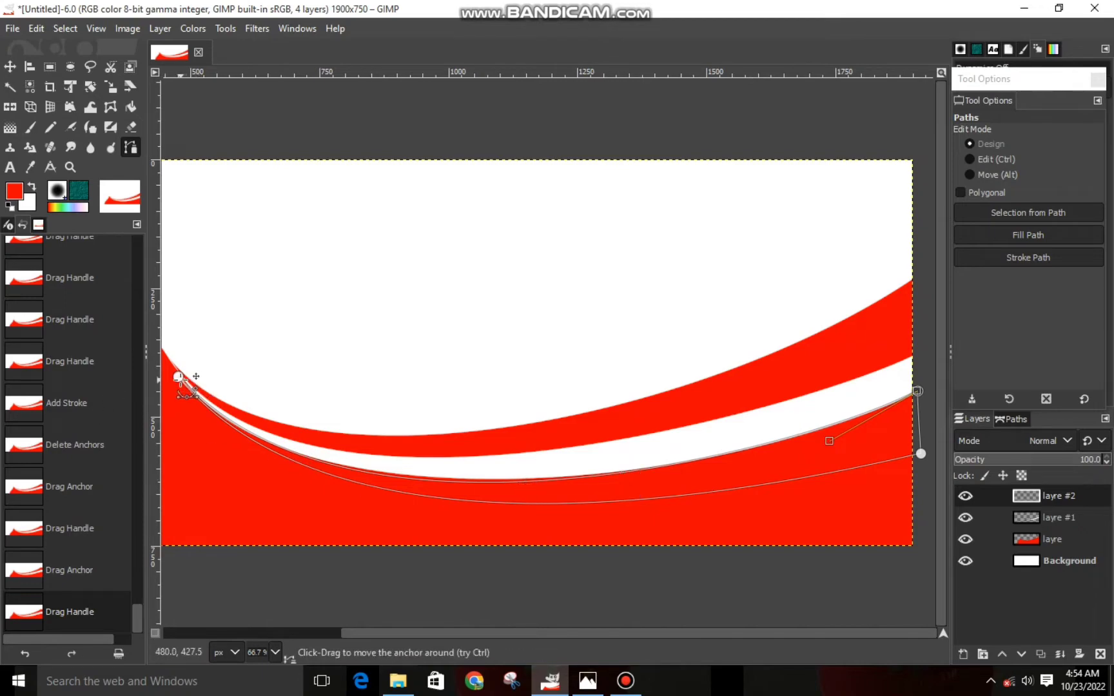
Refine the anchors and handle at the band's tip to align the upper segment, and delete the stray anchor.
{"action": "left_click_drag", "start_coordinate": [178, 377], "coordinate": [325, 559]}
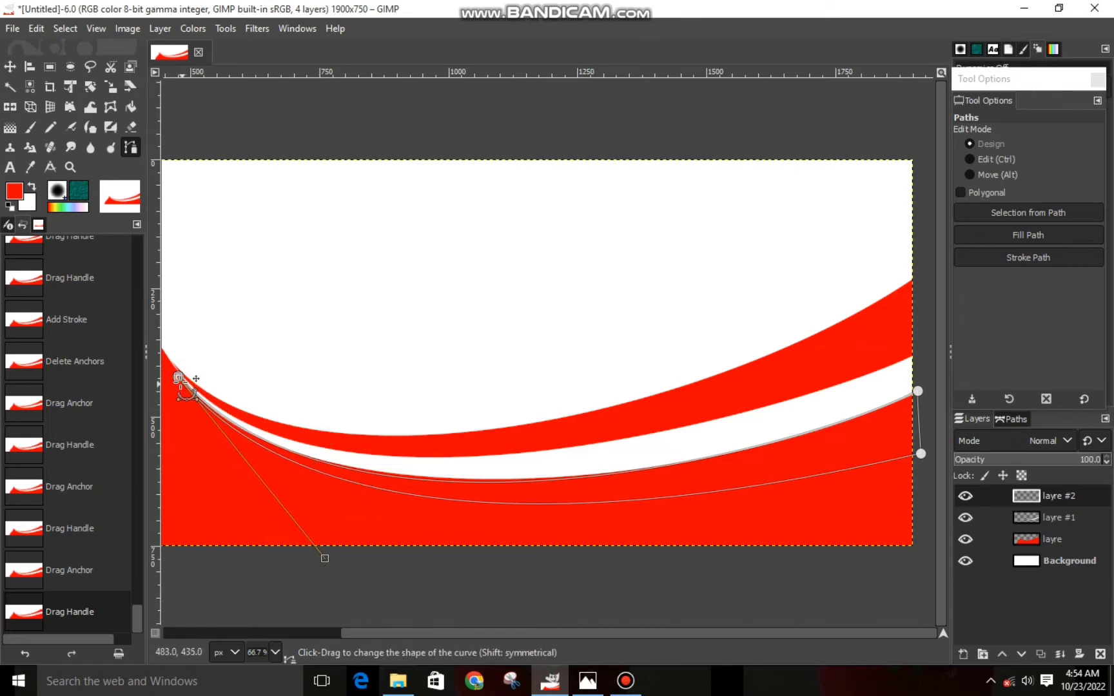
{"action": "left_click", "coordinate": [178, 377]}
{"action": "left_click_drag", "start_coordinate": [179, 377], "coordinate": [176, 376]}
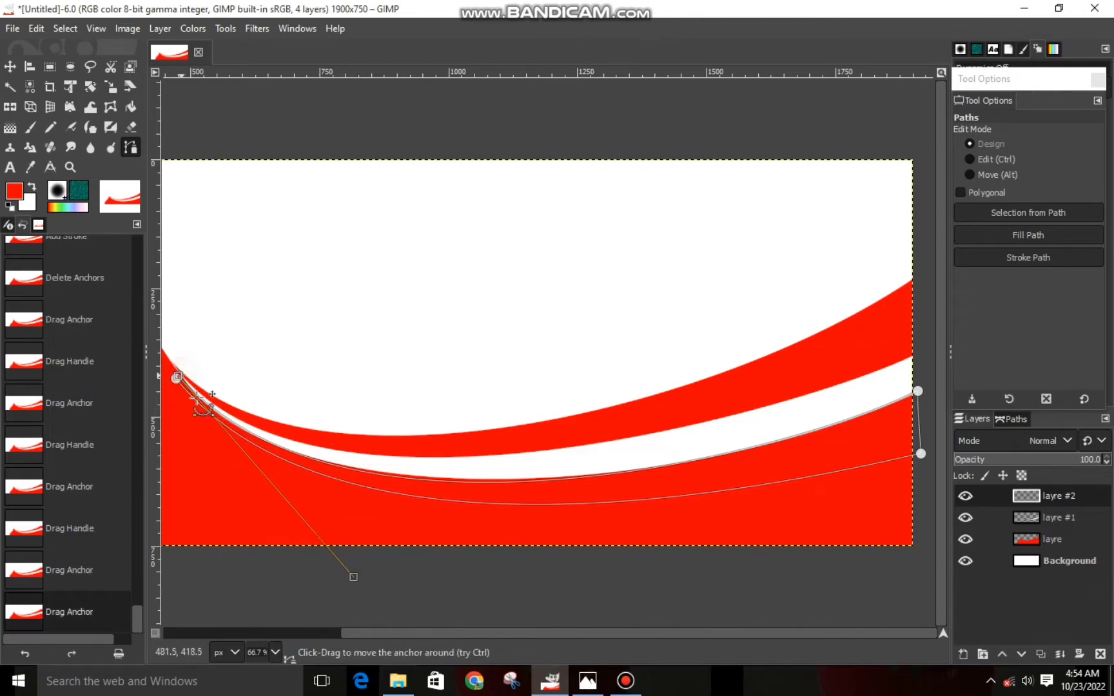
{"action": "left_click_drag", "start_coordinate": [358, 577], "coordinate": [350, 569]}
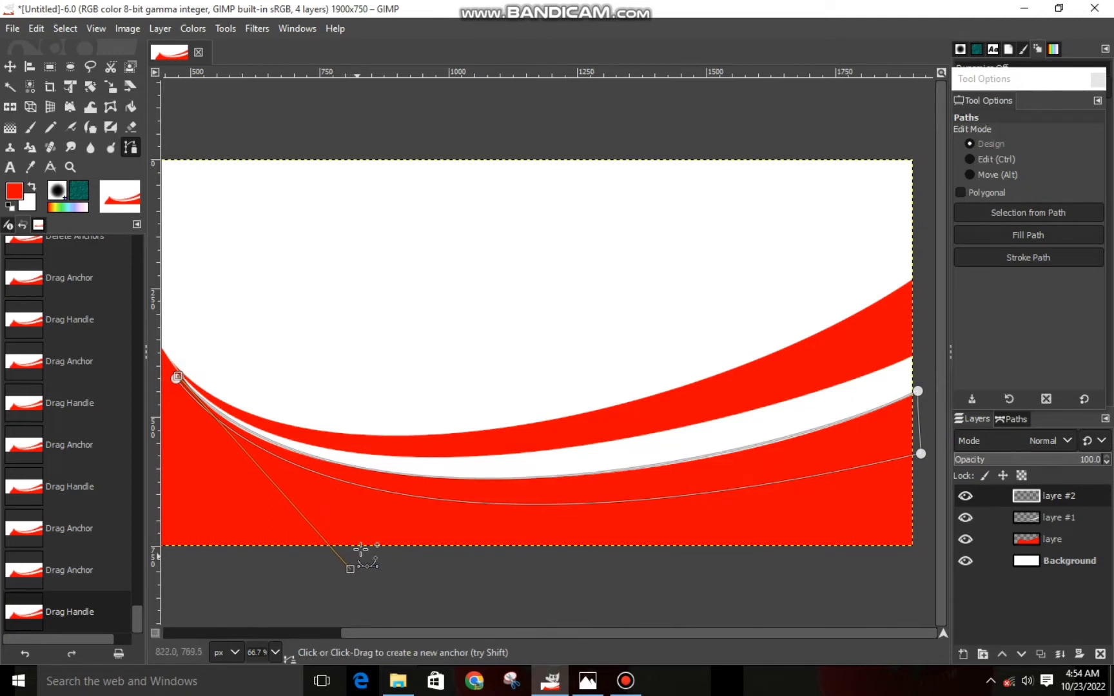
{"action": "left_click", "coordinate": [477, 517]}
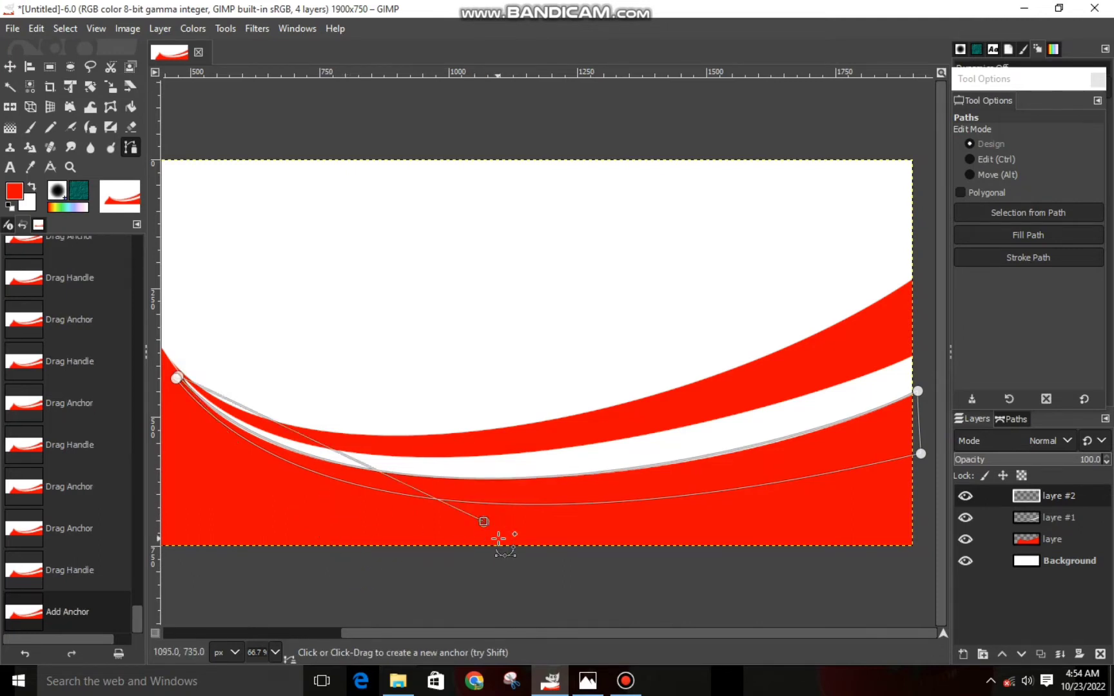
{"action": "key", "text": "BackSpace"}
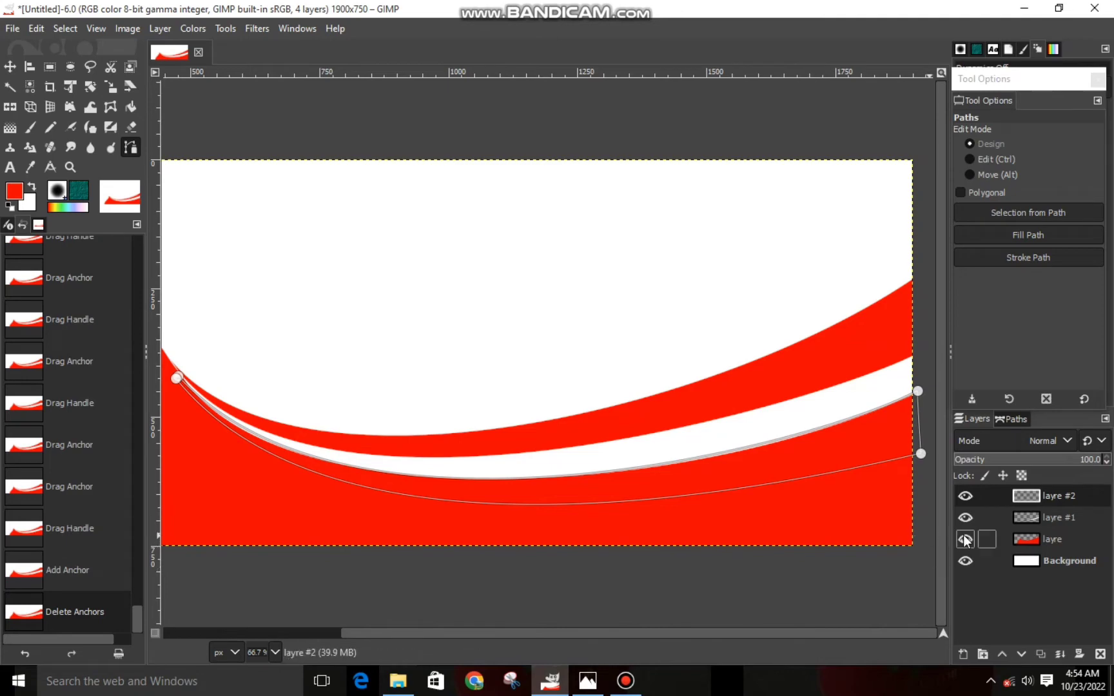
Convert the path under the white band to a selection and set the foreground color to dark grey 3d3a3a.
{"action": "key", "text": "shift+v"}
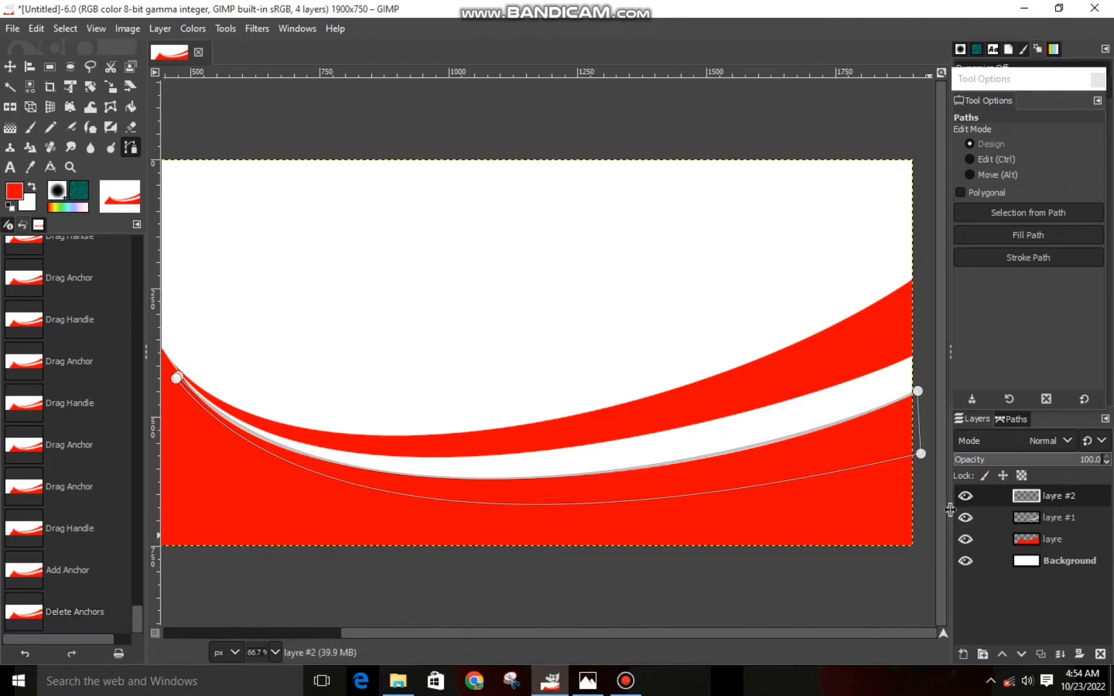
{"action": "key", "text": "minus"}
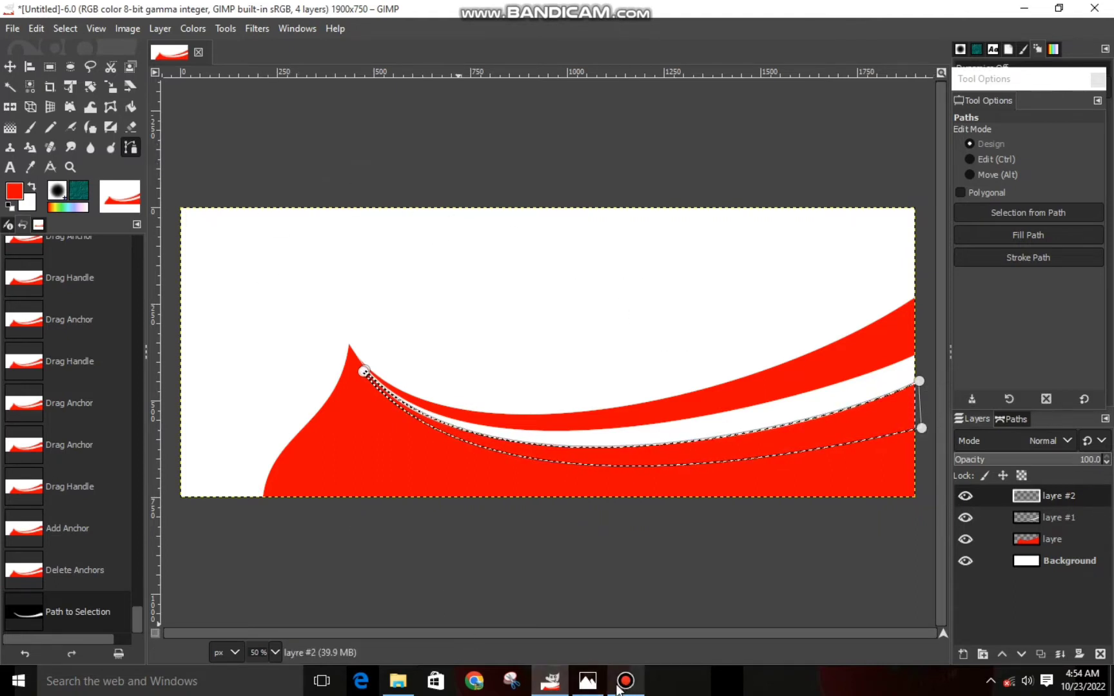
{"action": "left_click", "coordinate": [589, 685]}
{"action": "left_click", "coordinate": [17, 192]}
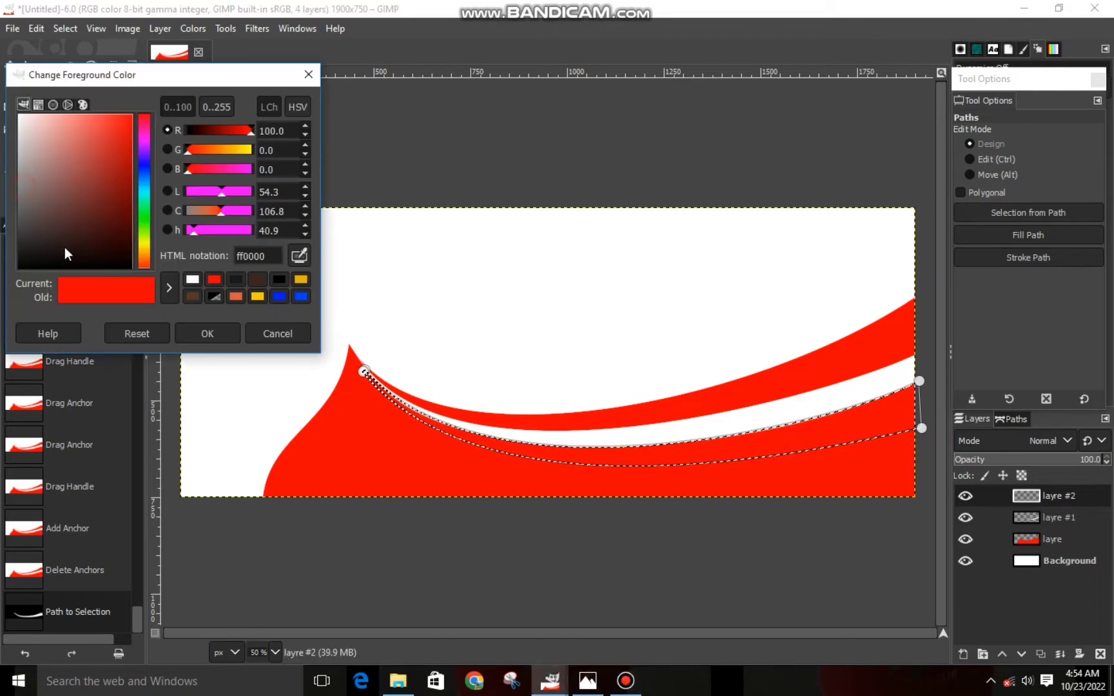
{"action": "left_click_drag", "start_coordinate": [50, 246], "coordinate": [23, 233]}
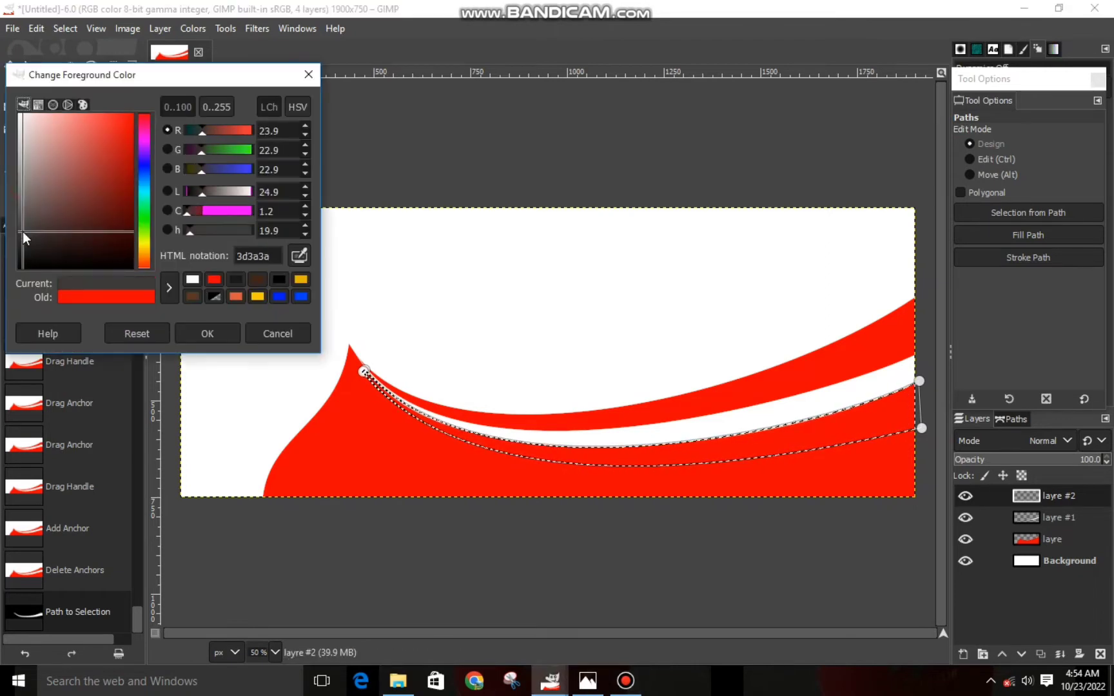
{"action": "left_click", "coordinate": [203, 331]}
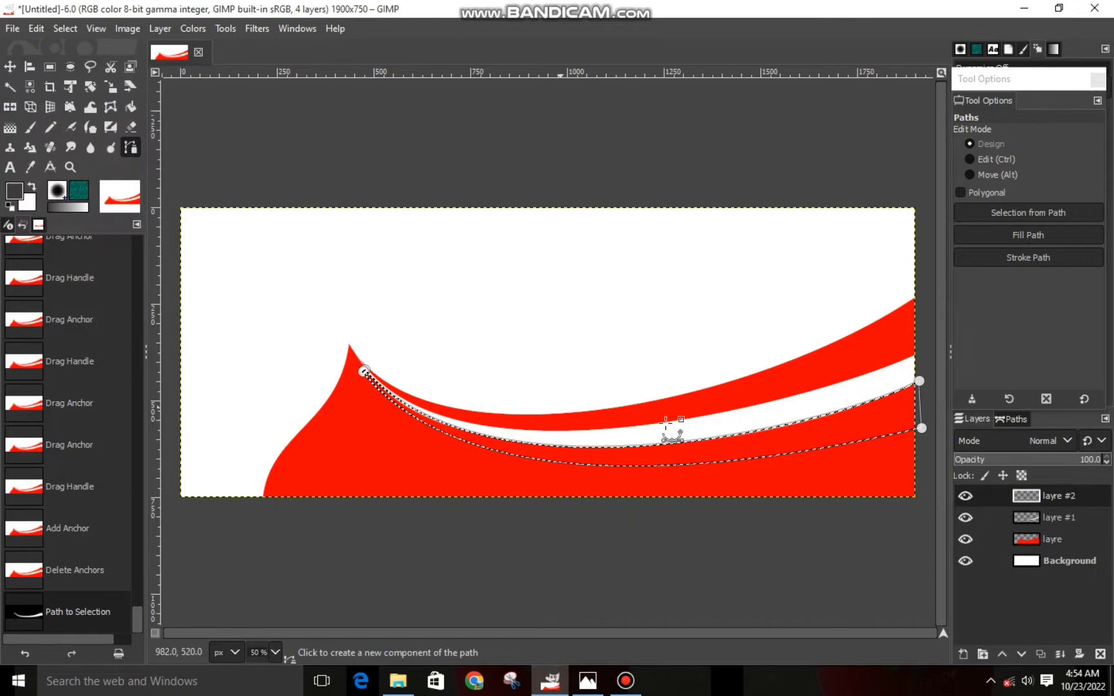
{"action": "right_click", "coordinate": [709, 455]}
{"action": "mouse_move", "coordinate": [769, 501]}
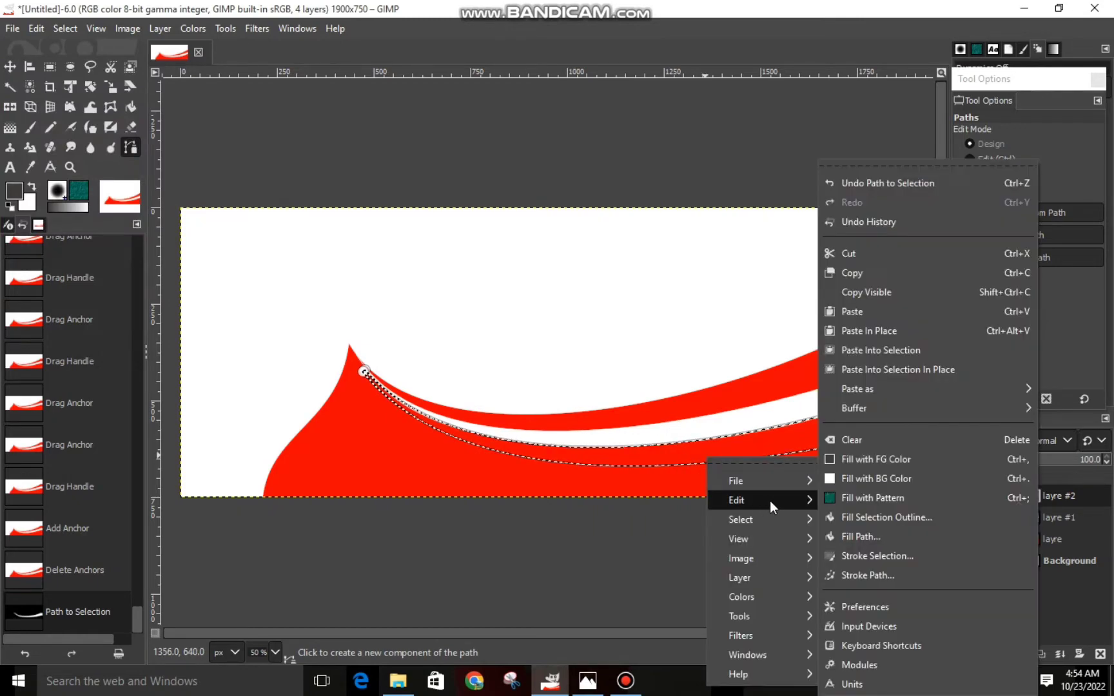
{"action": "left_click", "coordinate": [867, 556]}
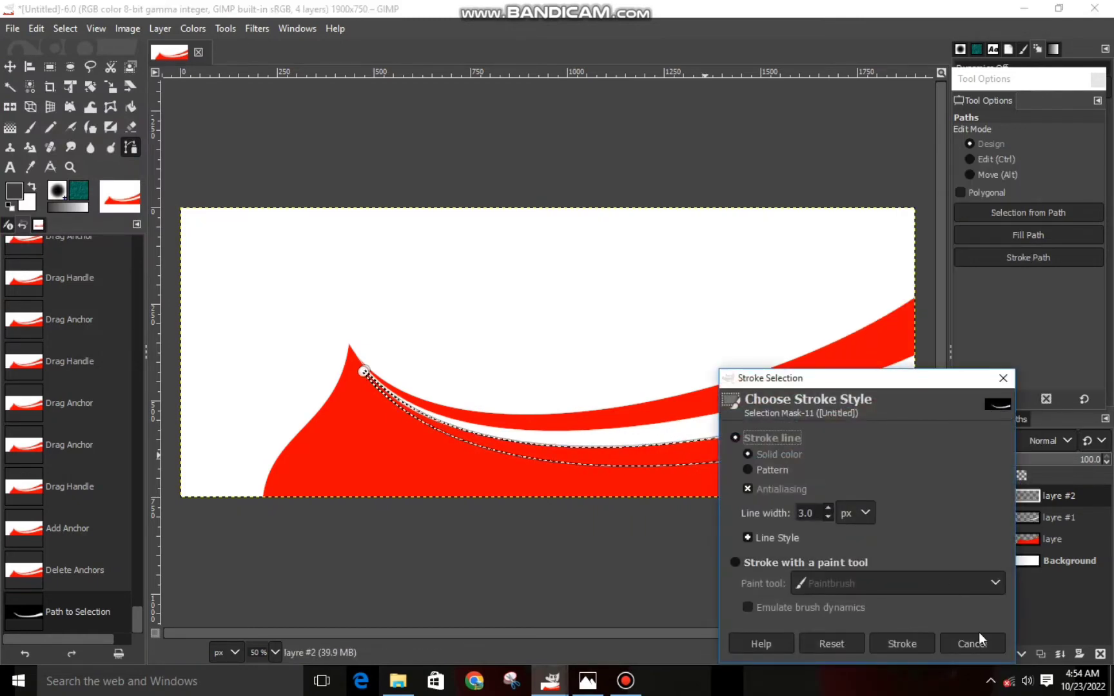
{"action": "left_click", "coordinate": [973, 641]}
Fill the selected band on layre #2 with the foreground color, clear the selection and switch to the Move tool.
{"action": "right_click", "coordinate": [830, 453]}
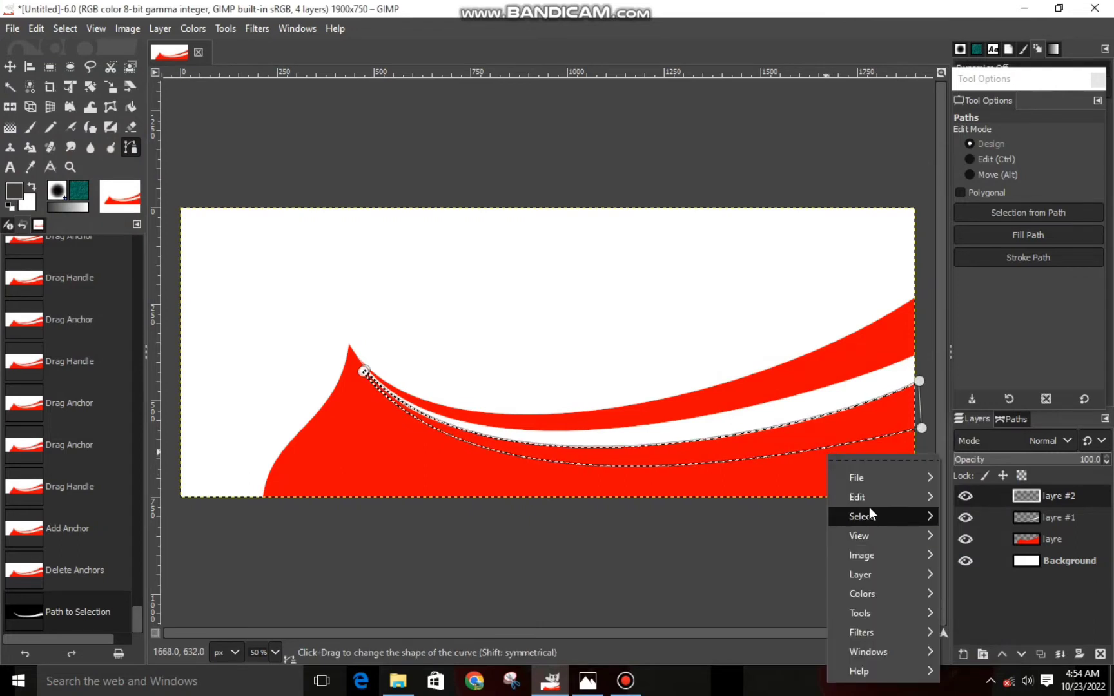
{"action": "mouse_move", "coordinate": [869, 499]}
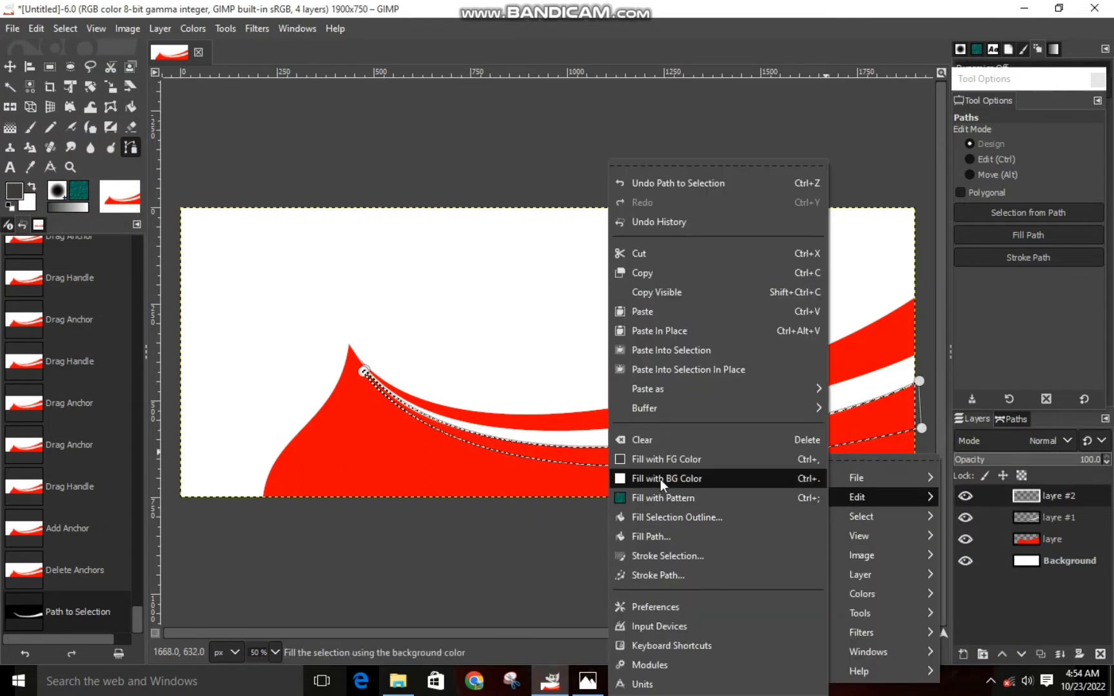
{"action": "left_click", "coordinate": [654, 460]}
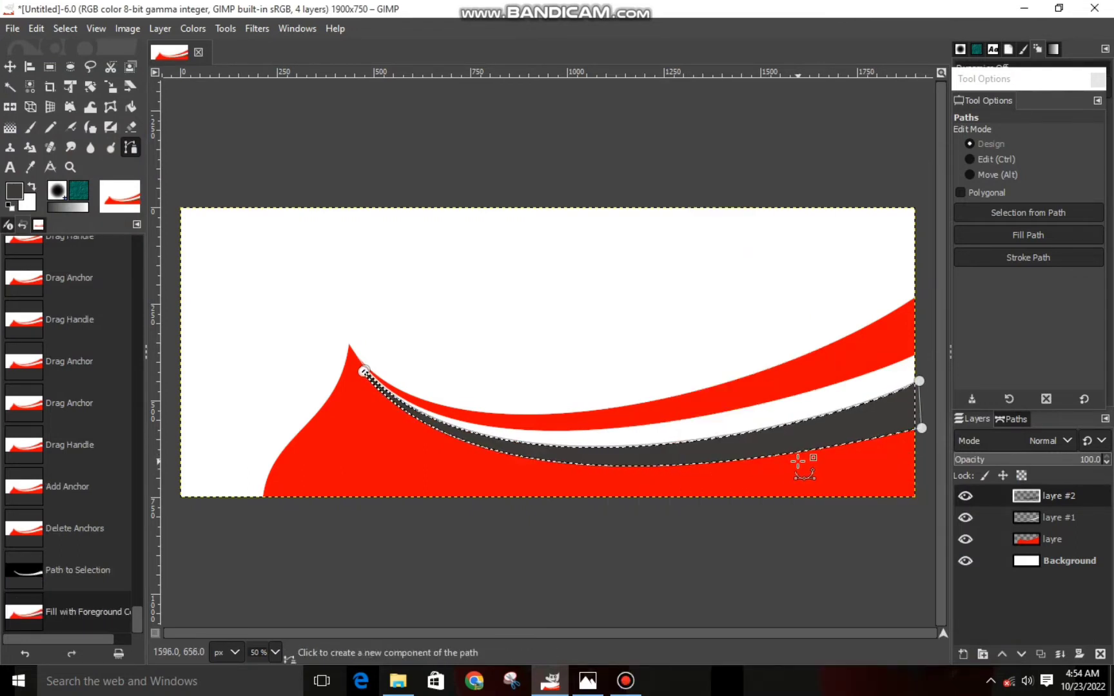
{"action": "left_click", "coordinate": [63, 29]}
{"action": "left_click", "coordinate": [90, 72]}
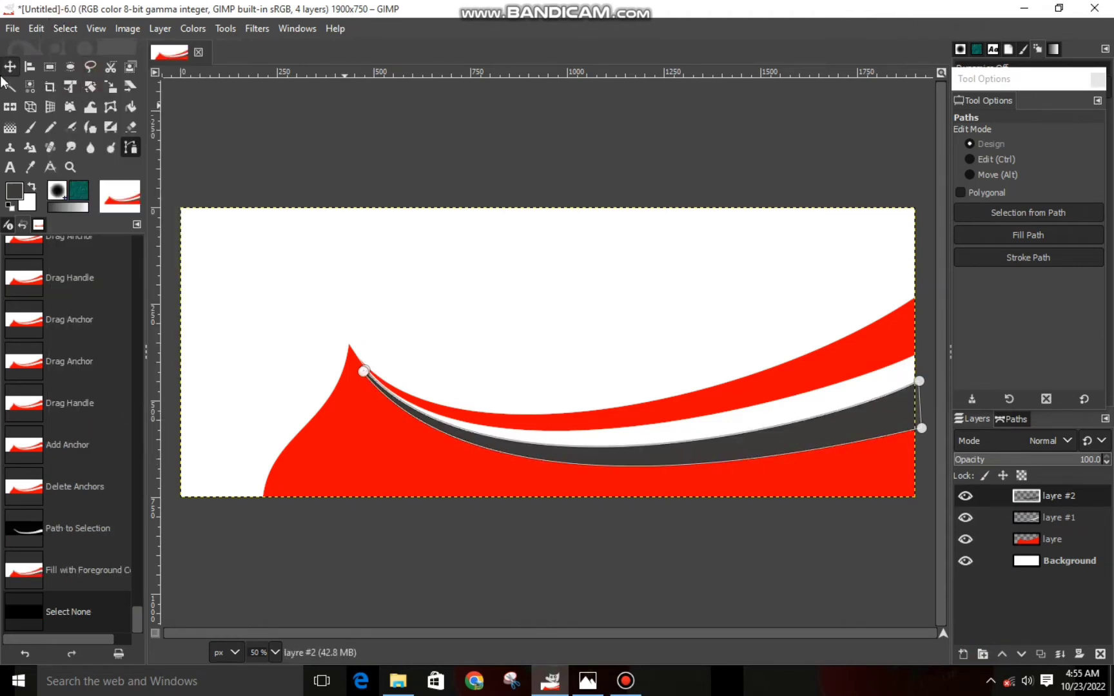
{"action": "left_click", "coordinate": [10, 70]}
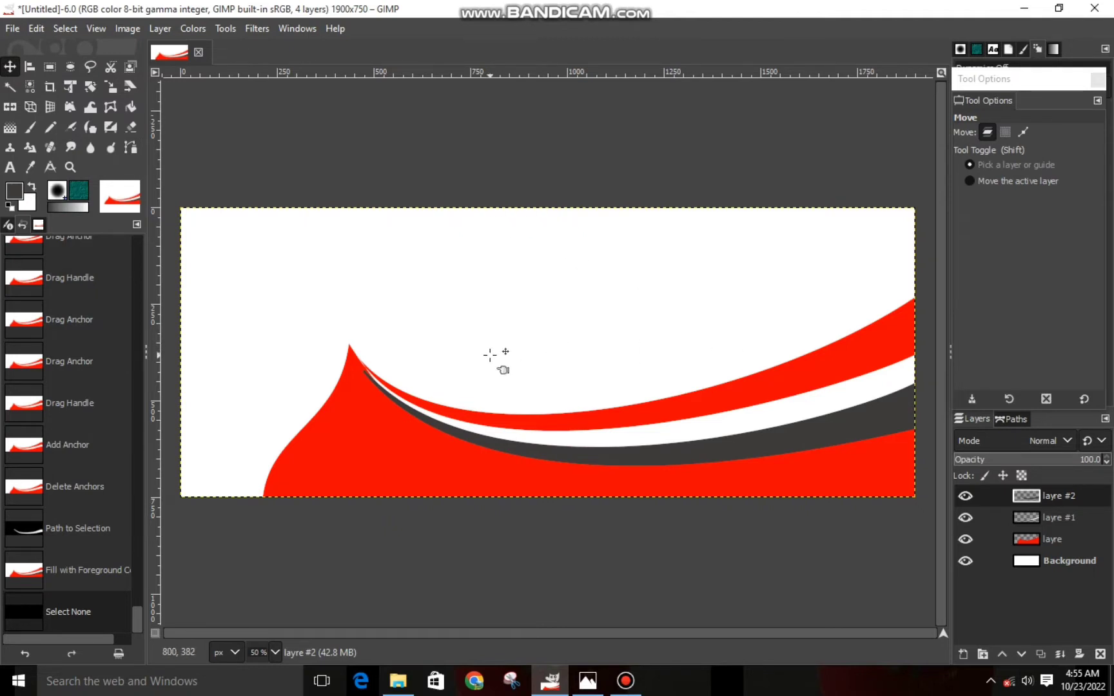
{"action": "key", "text": "minus"}
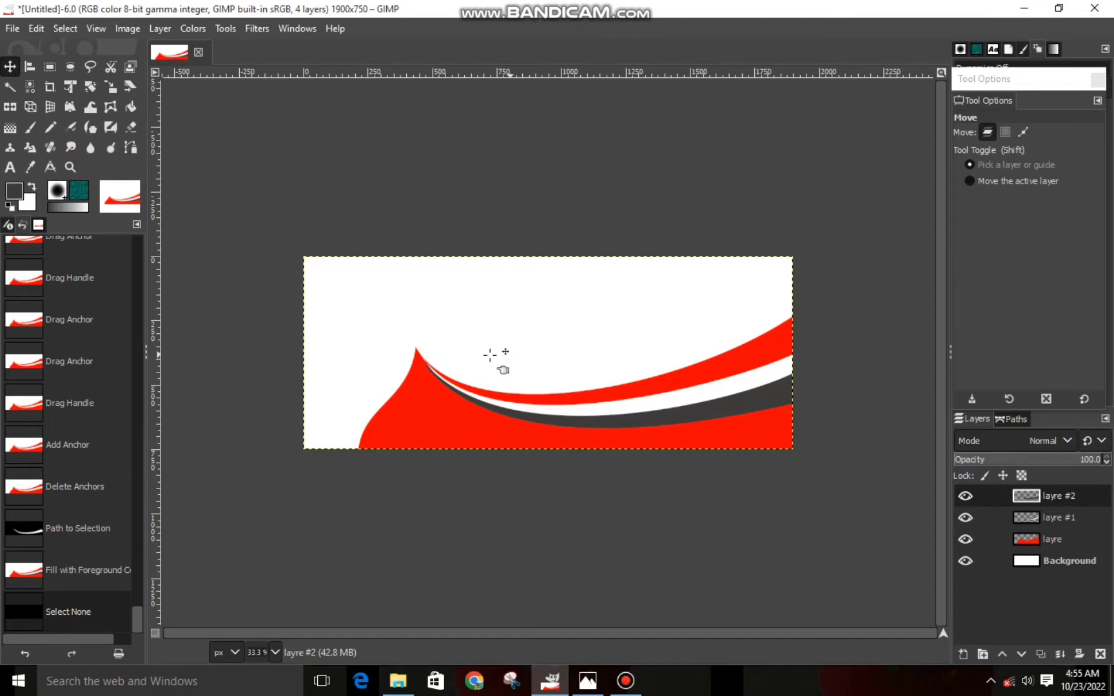
Add a new empty layer above layre #2, removing the layer group created by mistake.
{"action": "left_click", "coordinate": [975, 656]}
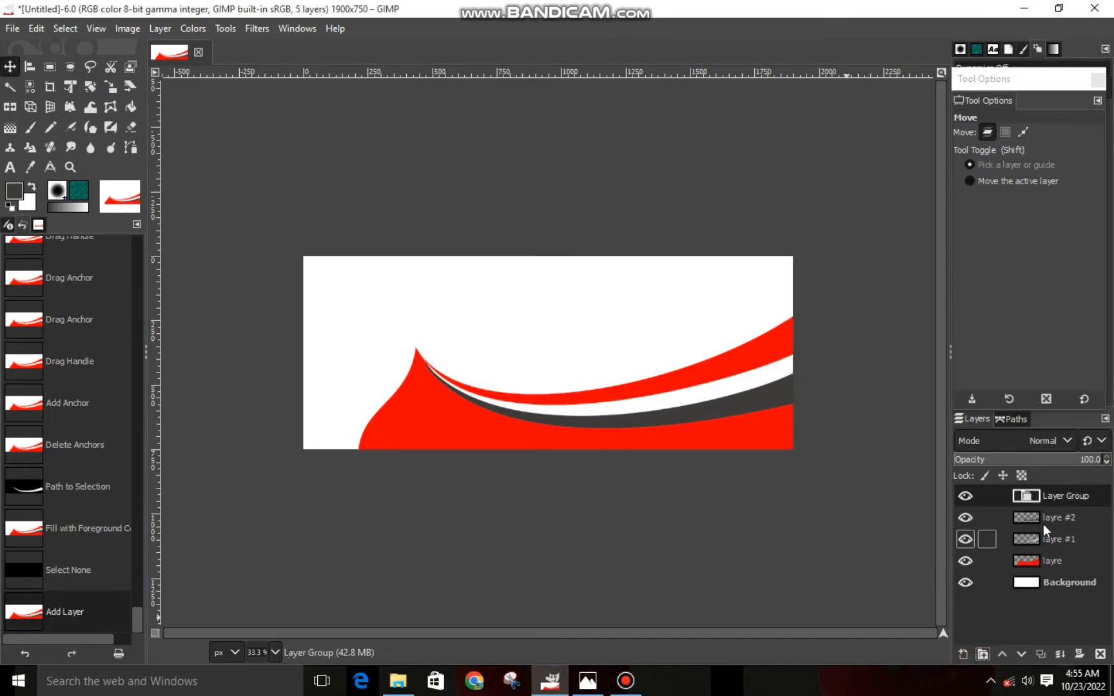
{"action": "left_click", "coordinate": [1101, 654]}
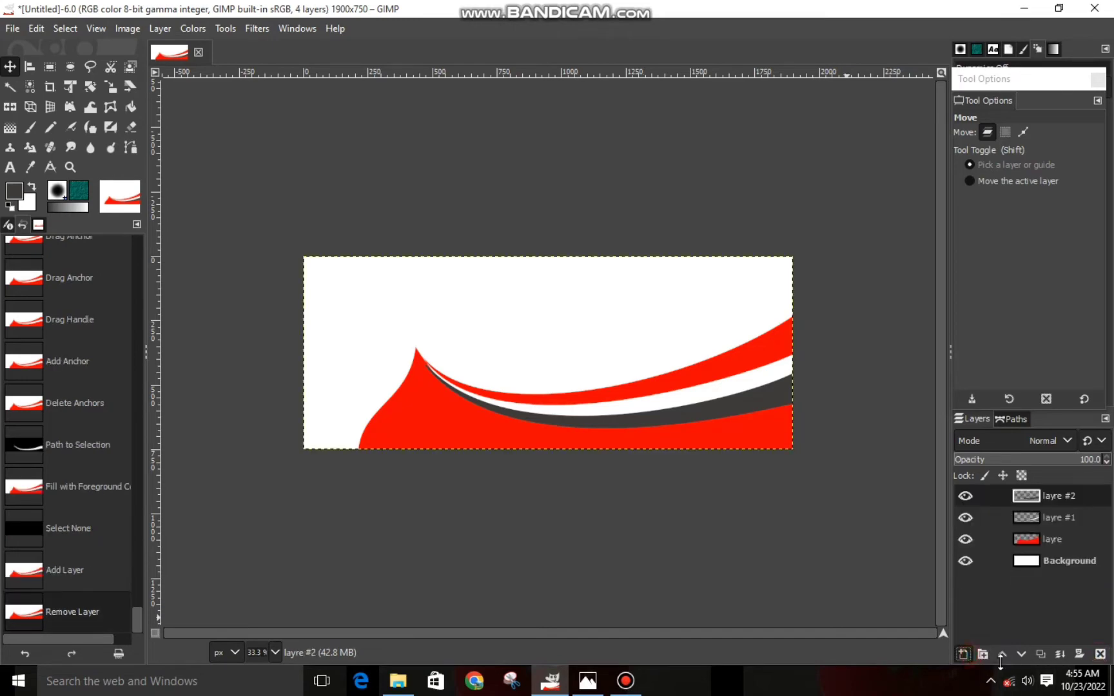
{"action": "left_click", "coordinate": [963, 654]}
{"action": "left_click", "coordinate": [995, 640]}
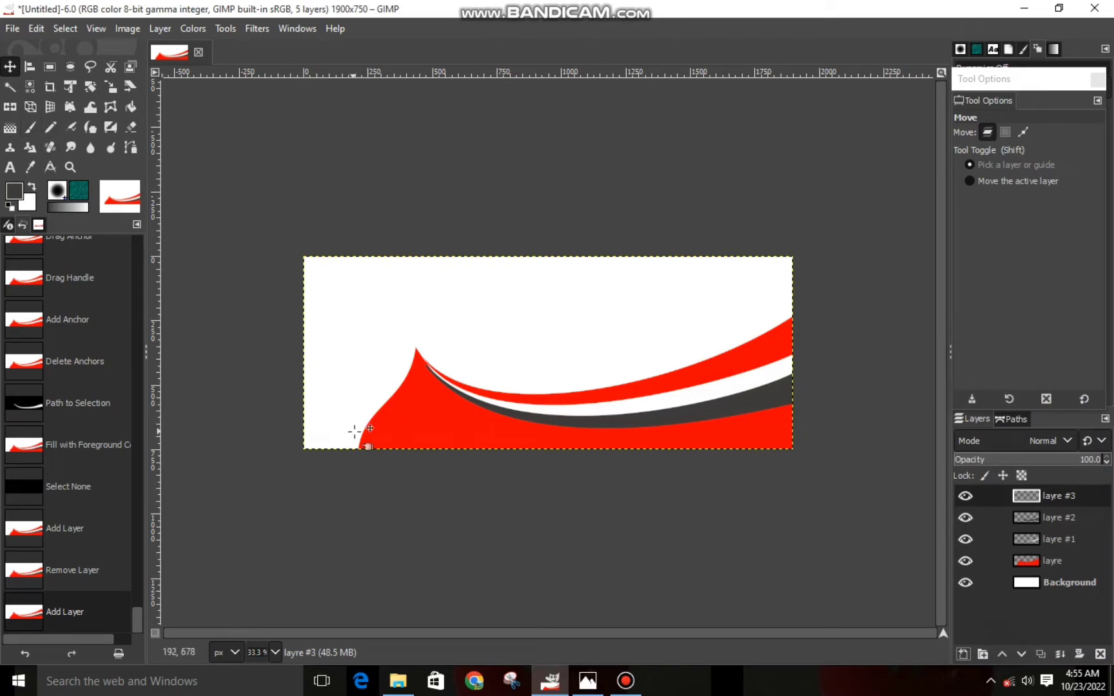
Start a path from the grey band's tip to just beyond the banner's lower right corner and bend it downward.
{"action": "left_click", "coordinate": [588, 683]}
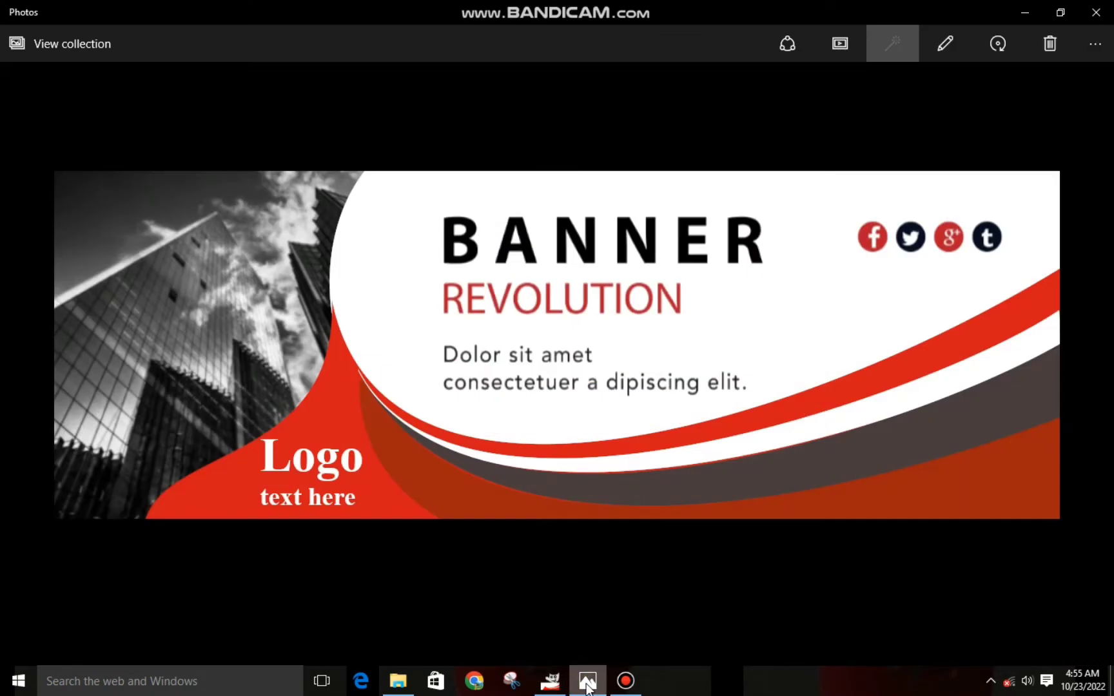
{"action": "left_click", "coordinate": [587, 683]}
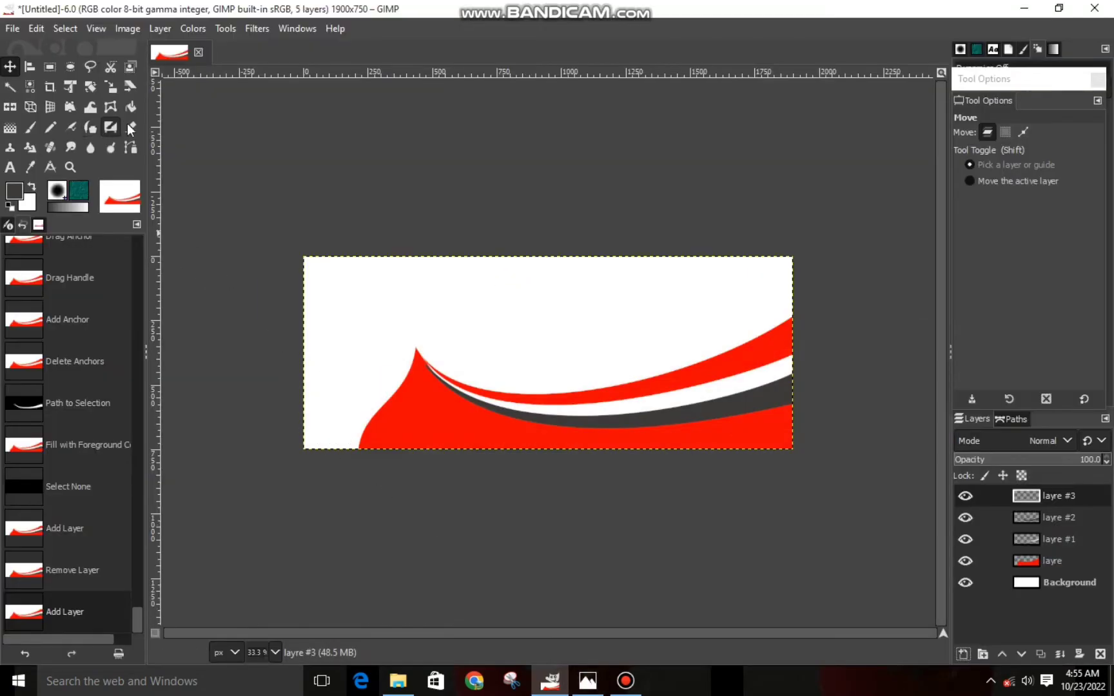
{"action": "left_click", "coordinate": [130, 147]}
{"action": "scroll", "coordinate": [454, 401], "scroll_direction": "up", "scroll_amount": 1}
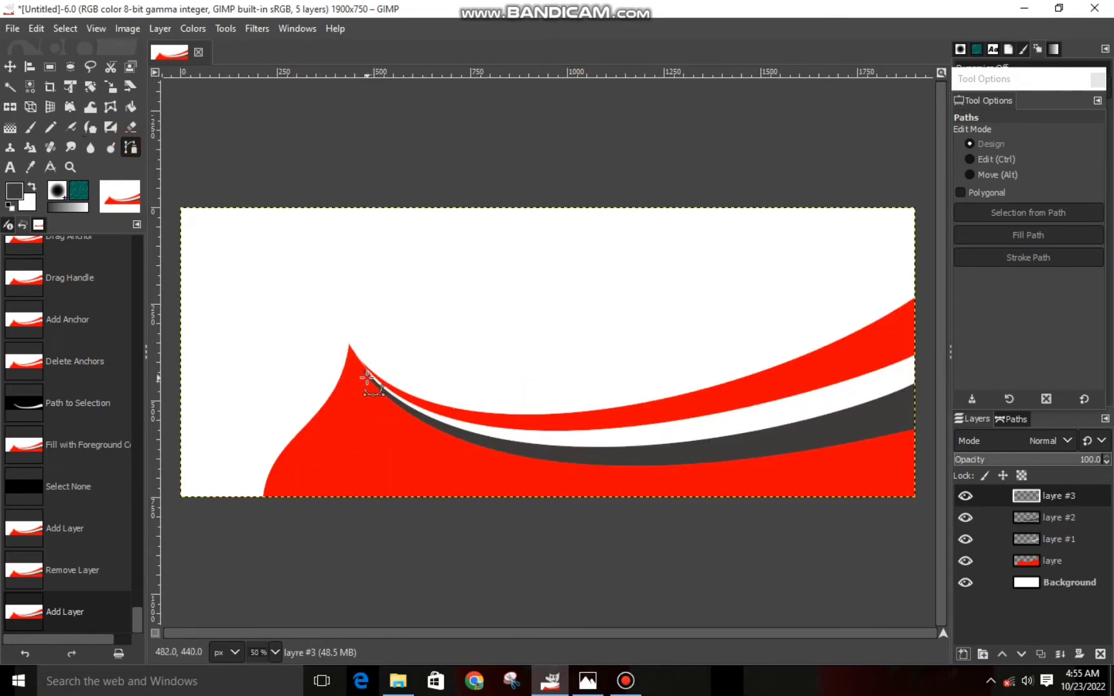
{"action": "left_click", "coordinate": [367, 378]}
{"action": "left_click", "coordinate": [888, 517]}
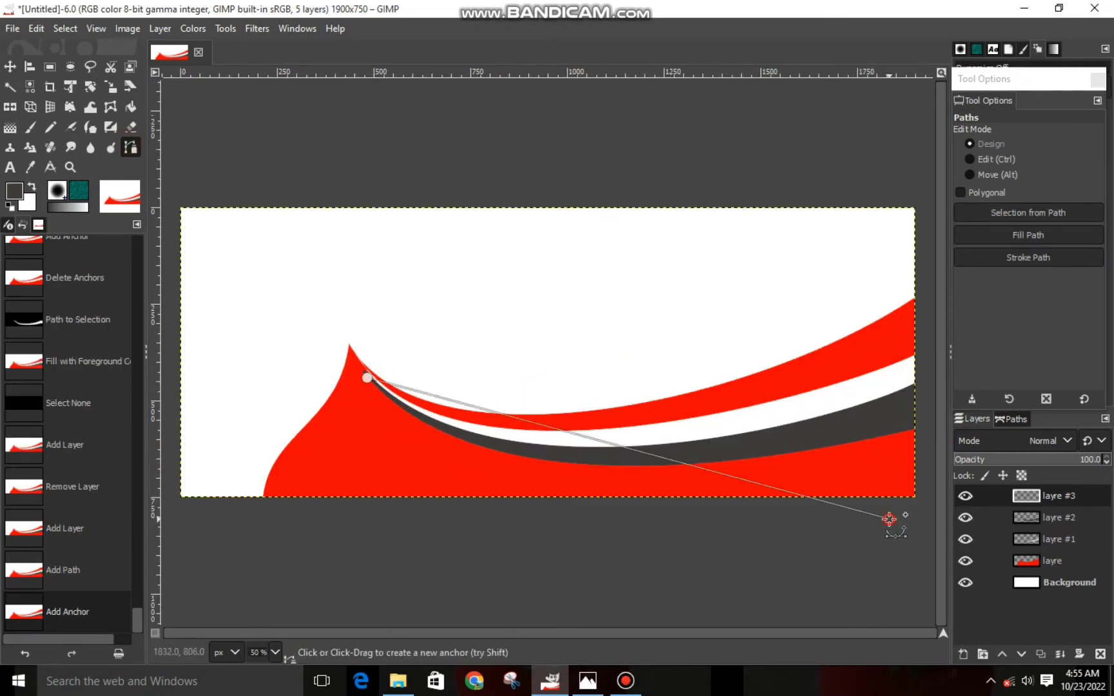
{"action": "left_click_drag", "start_coordinate": [889, 517], "coordinate": [918, 512]}
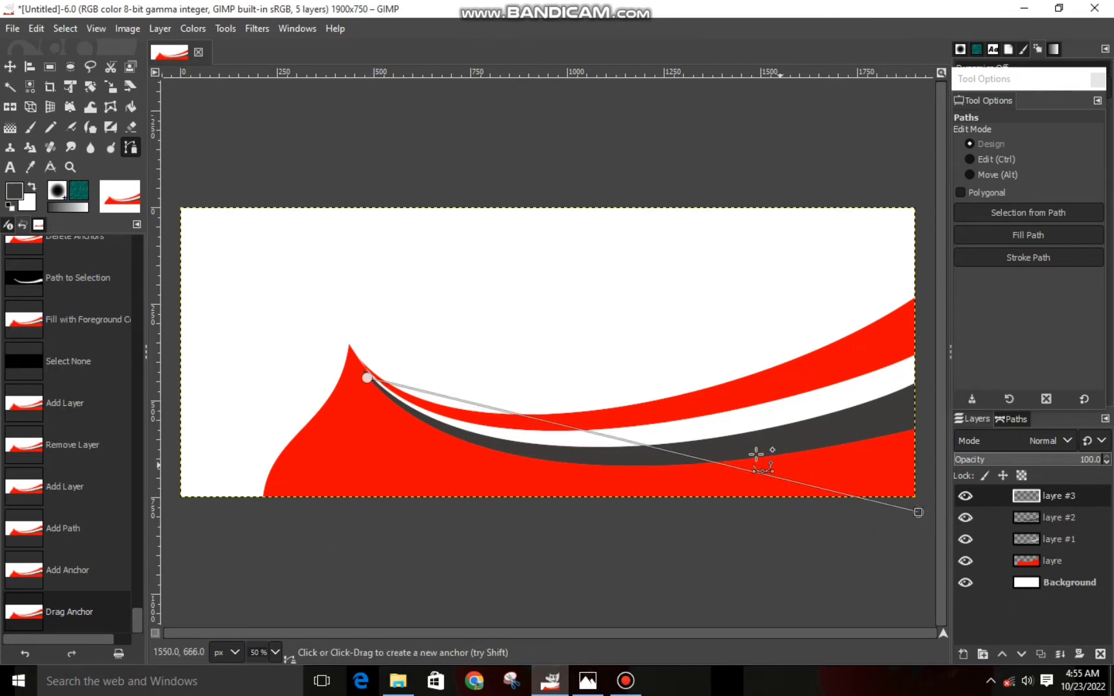
{"action": "left_click_drag", "start_coordinate": [684, 454], "coordinate": [628, 533]}
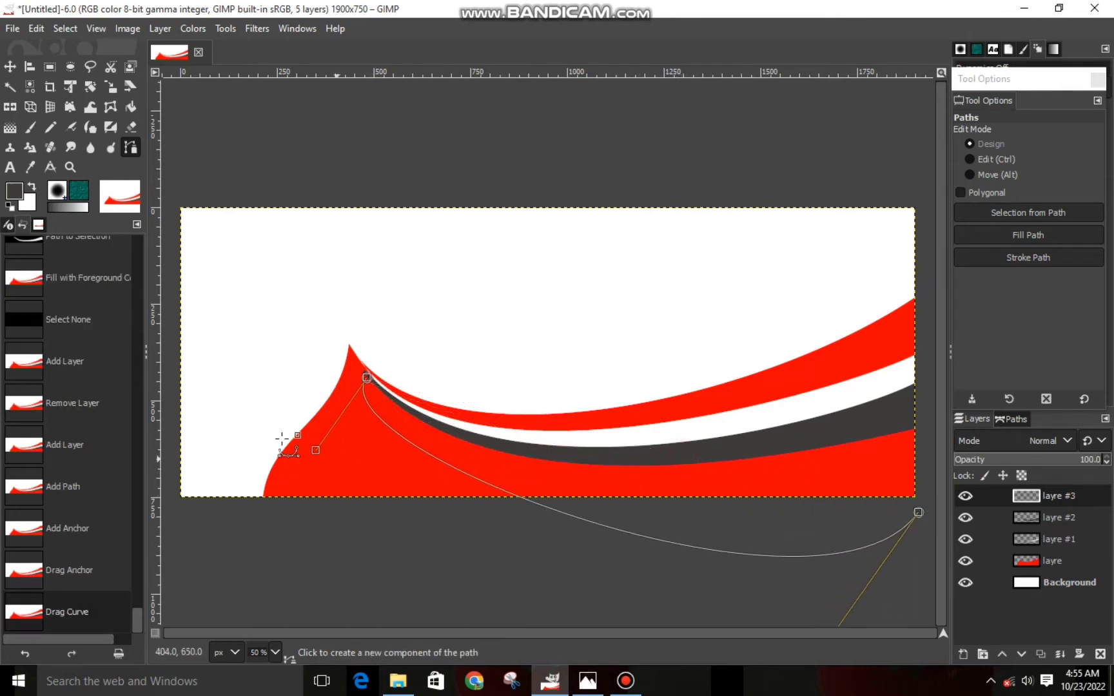
Delete the stray path component and adjust both handles into a shallow curve dipping just below the banner's bottom edge.
{"action": "left_click_drag", "start_coordinate": [316, 454], "coordinate": [340, 476]}
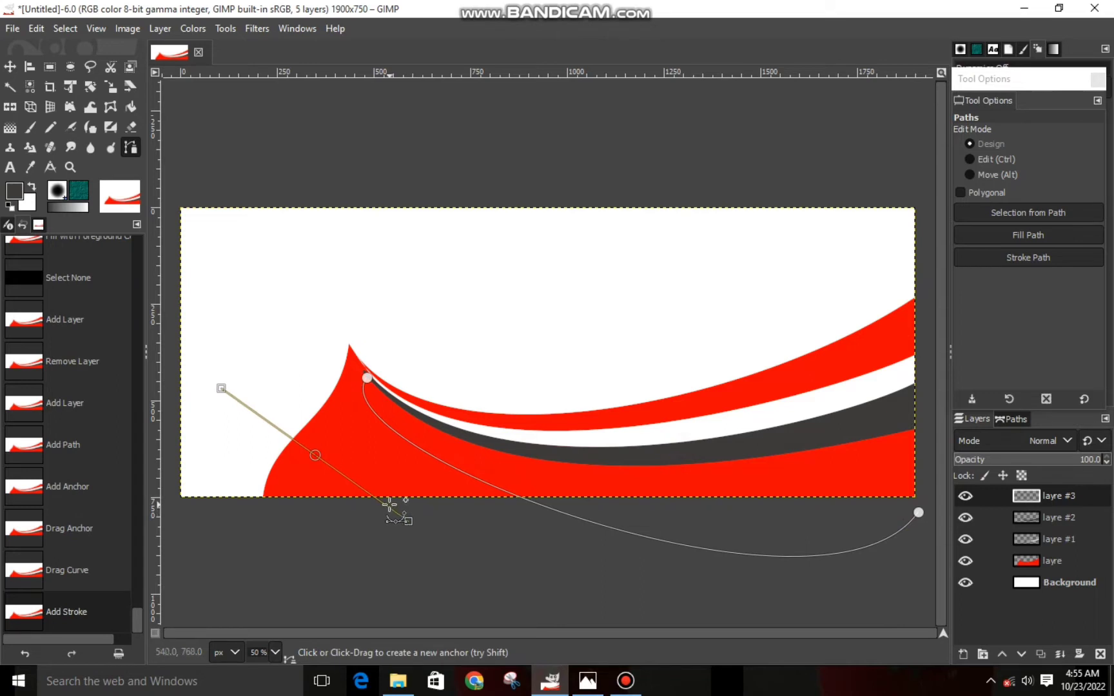
{"action": "key", "text": "Delete"}
{"action": "left_click_drag", "start_coordinate": [366, 377], "coordinate": [445, 513]}
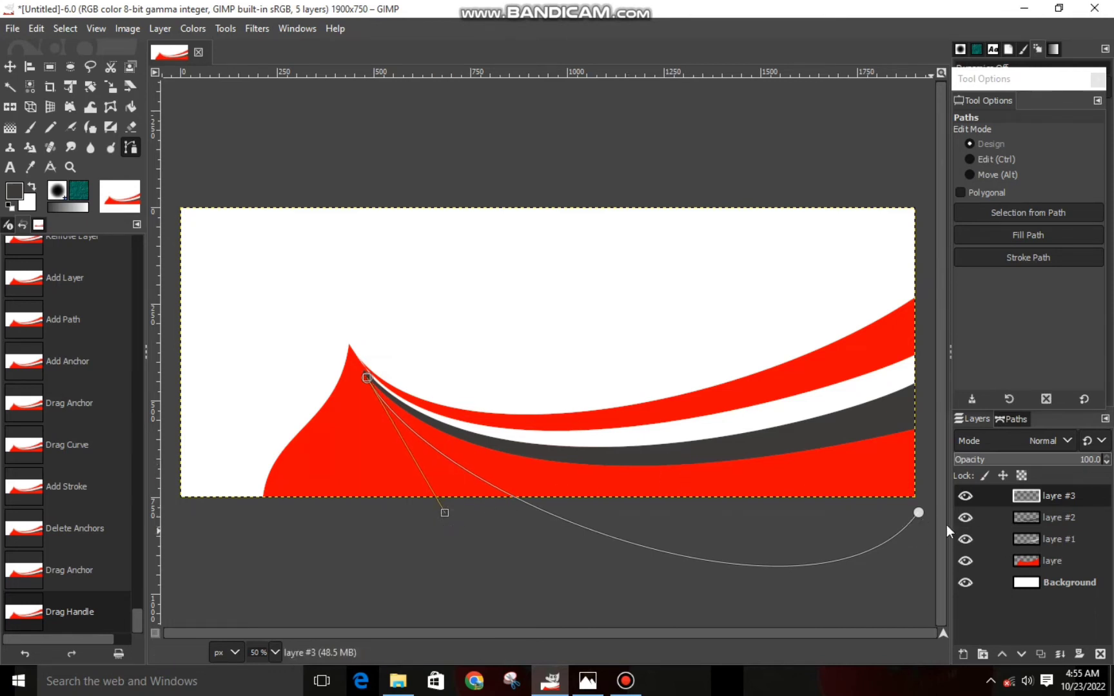
{"action": "left_click_drag", "start_coordinate": [917, 513], "coordinate": [838, 602]}
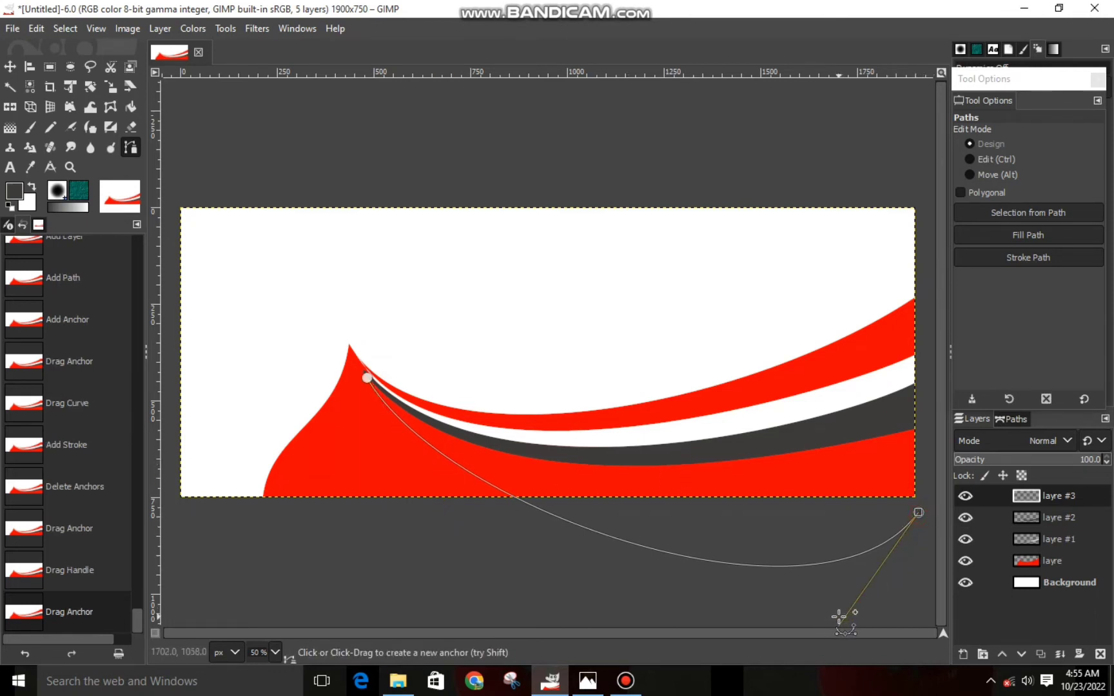
{"action": "key", "text": "minus"}
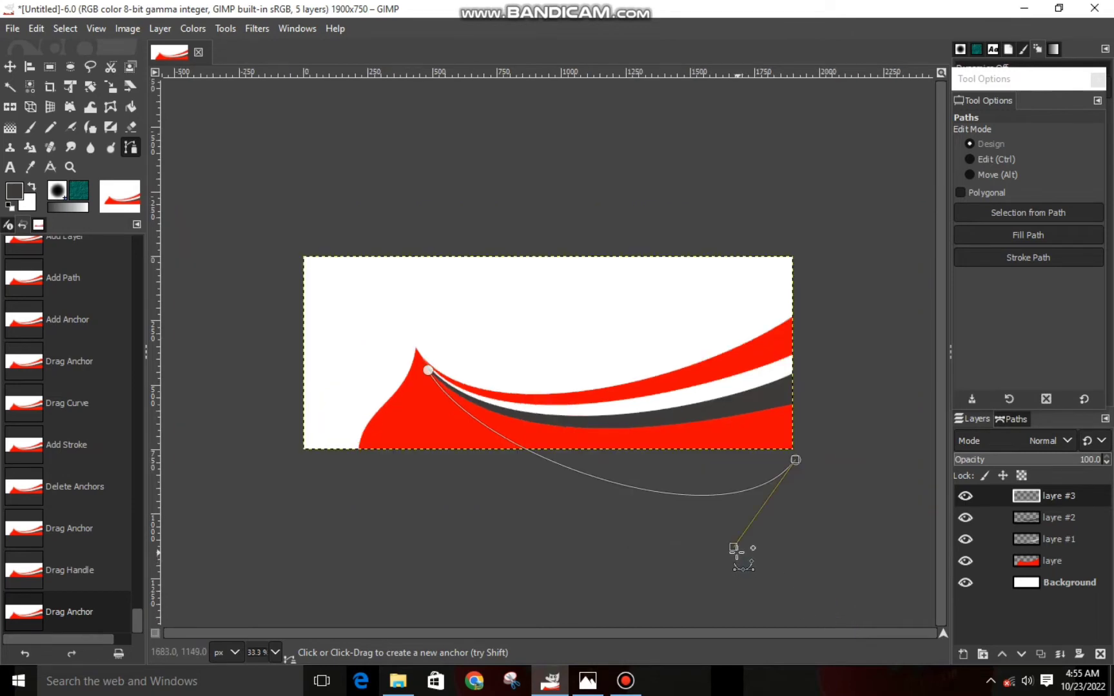
{"action": "left_click_drag", "start_coordinate": [734, 548], "coordinate": [712, 486]}
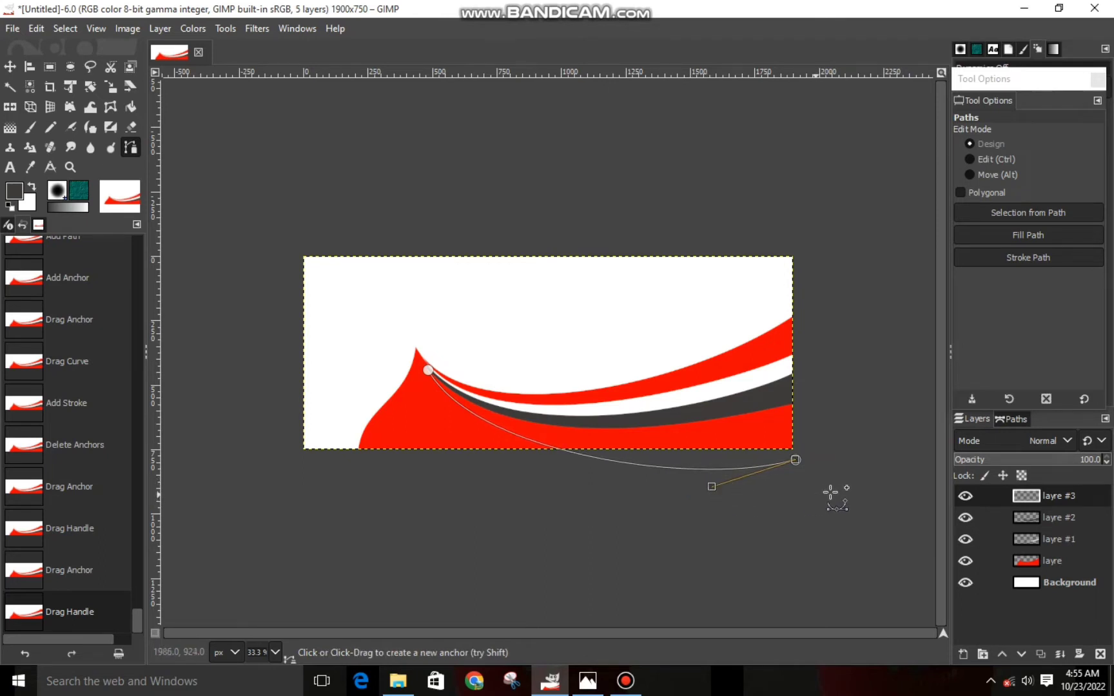
Add an anchor just outside the banner at the grey band's right end, nudge the lower corner anchor and delete the stray anchor.
{"action": "left_click", "coordinate": [831, 491]}
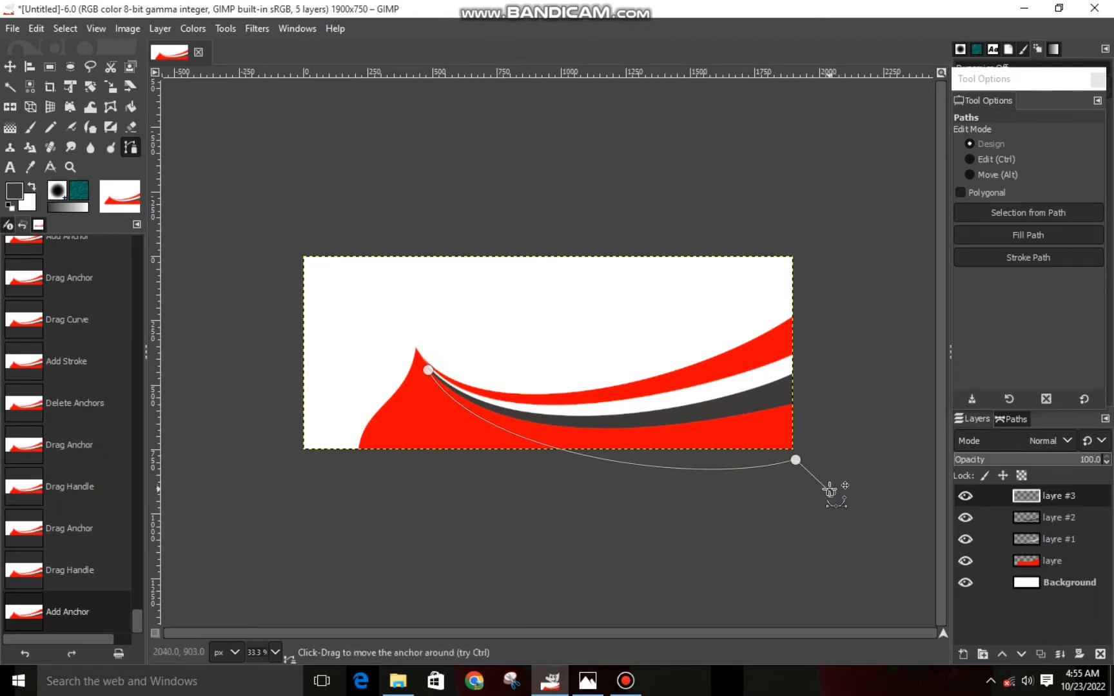
{"action": "left_click_drag", "start_coordinate": [831, 488], "coordinate": [796, 398]}
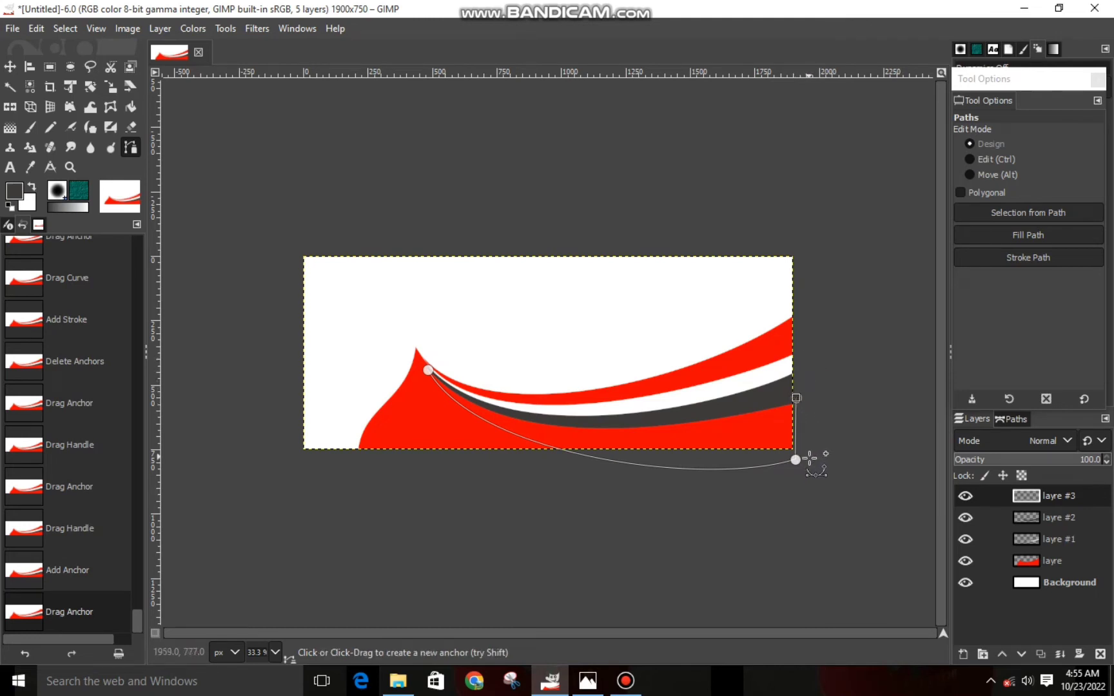
{"action": "left_click", "coordinate": [796, 460]}
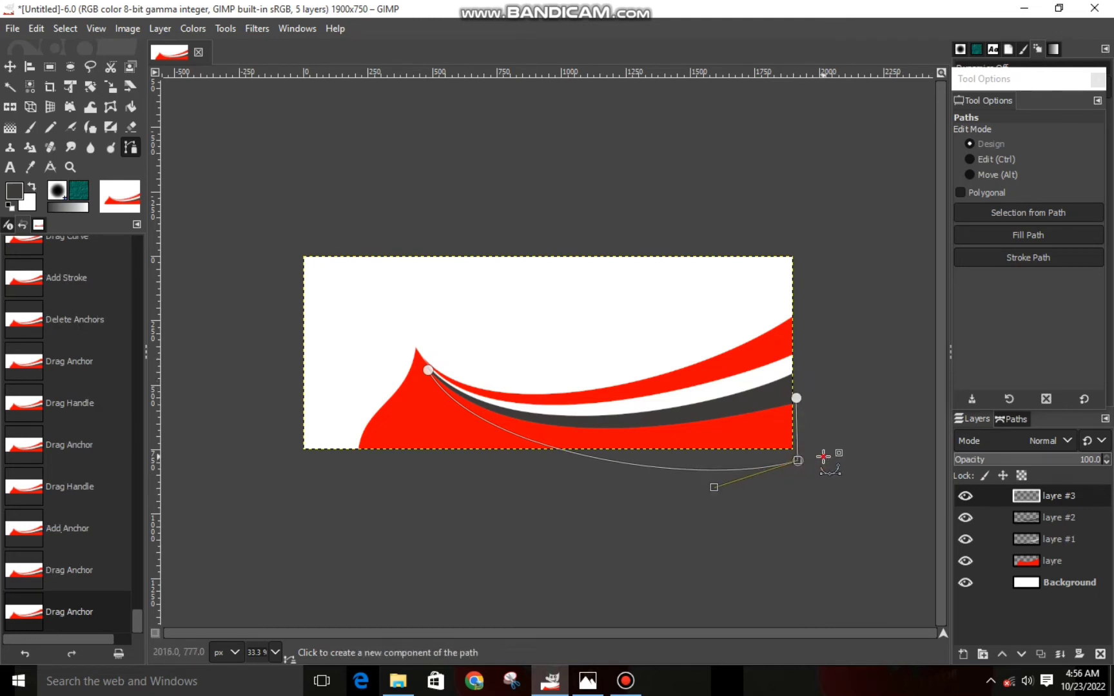
{"action": "left_click", "coordinate": [823, 457]}
{"action": "key", "text": "Delete"}
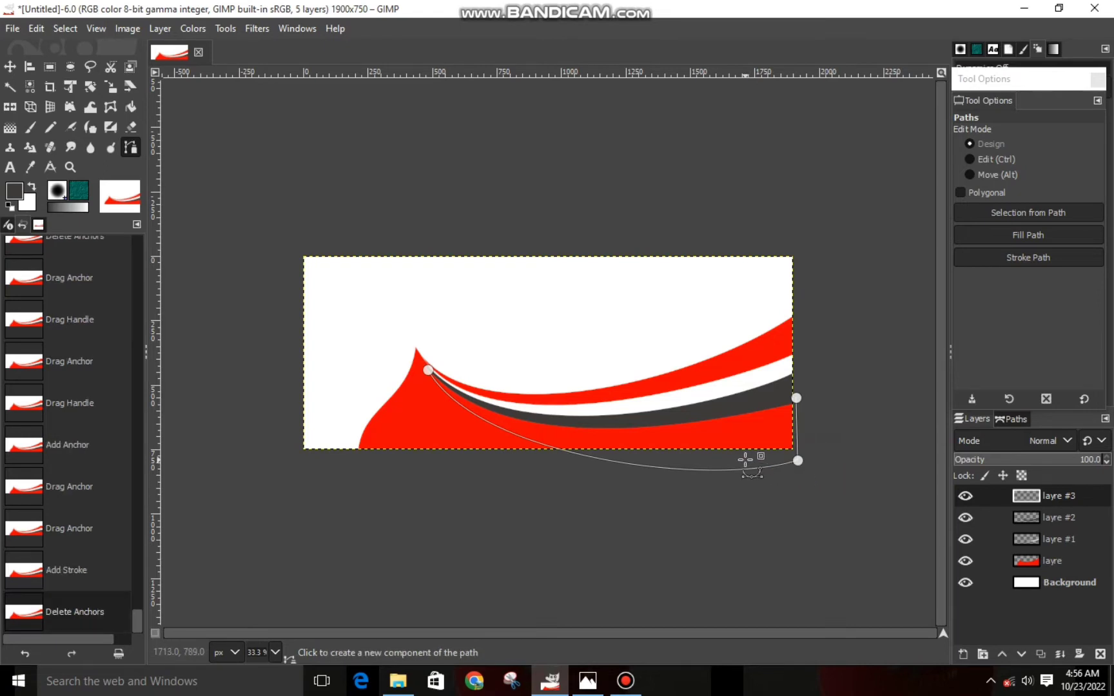
Nudge the upper right anchor outward, add an anchor back at the band's tip and bend the upper segment toward the grey band's lower edge.
{"action": "scroll", "coordinate": [751, 448], "scroll_direction": "up", "scroll_amount": 1}
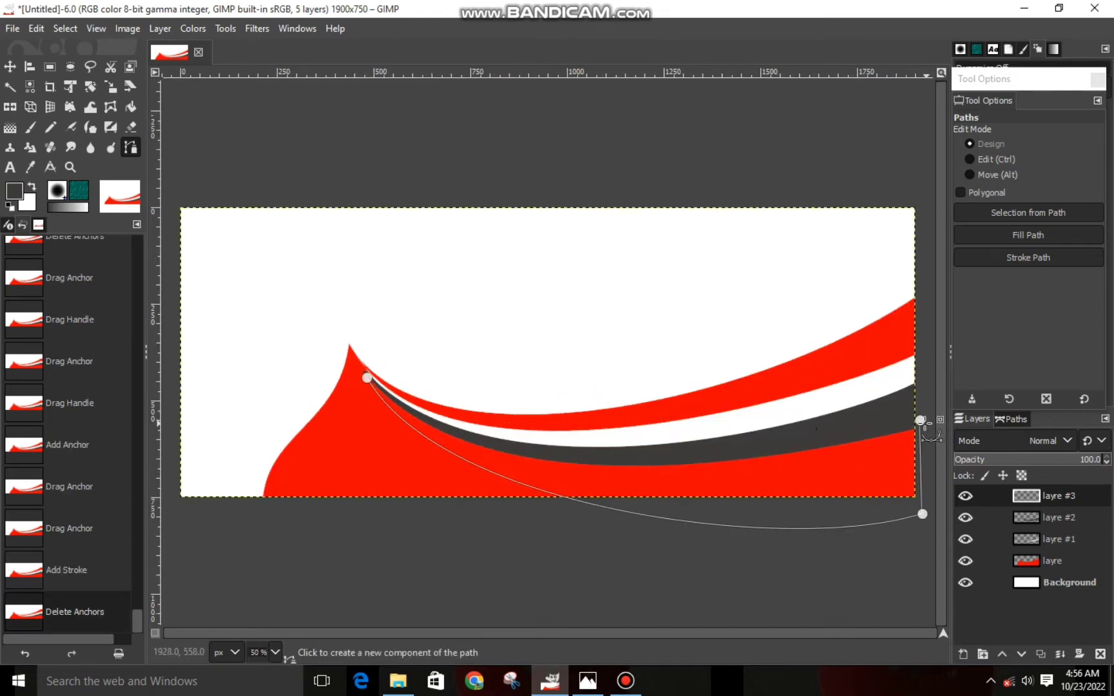
{"action": "left_click_drag", "start_coordinate": [920, 420], "coordinate": [924, 420]}
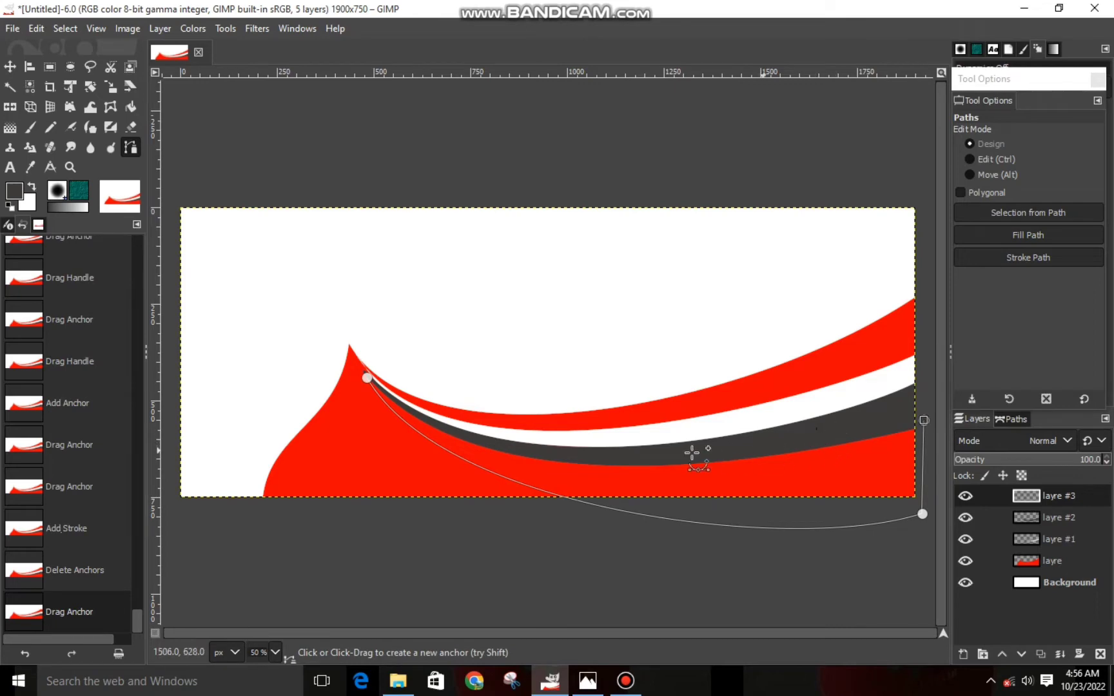
{"action": "left_click_drag", "start_coordinate": [370, 379], "coordinate": [372, 377]}
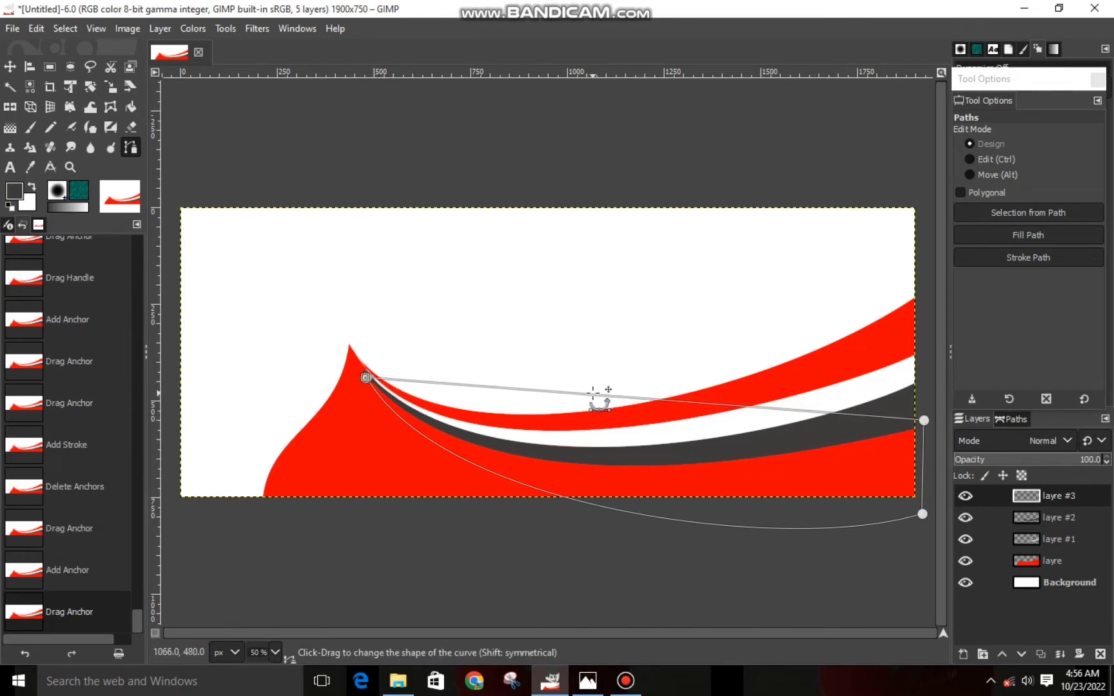
{"action": "left_click_drag", "start_coordinate": [593, 394], "coordinate": [604, 457]}
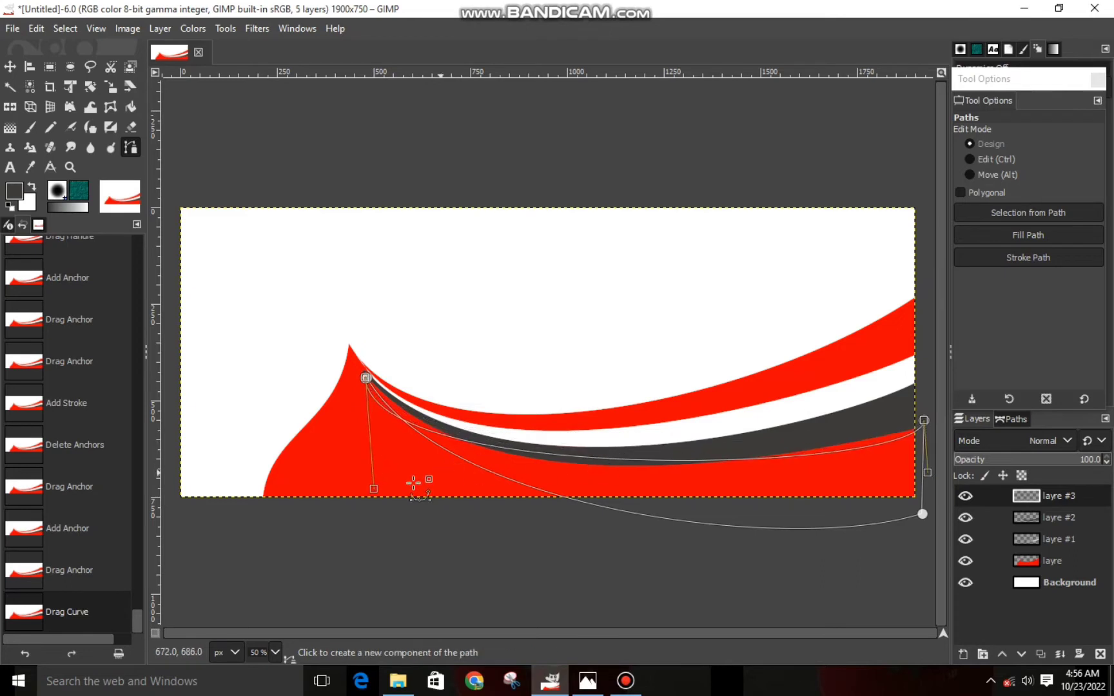
Adjust the upper segment's handles and right anchor to follow the grey band's lower edge, remove the stray anchor and convert the path to a selection.
{"action": "left_click_drag", "start_coordinate": [386, 494], "coordinate": [499, 527]}
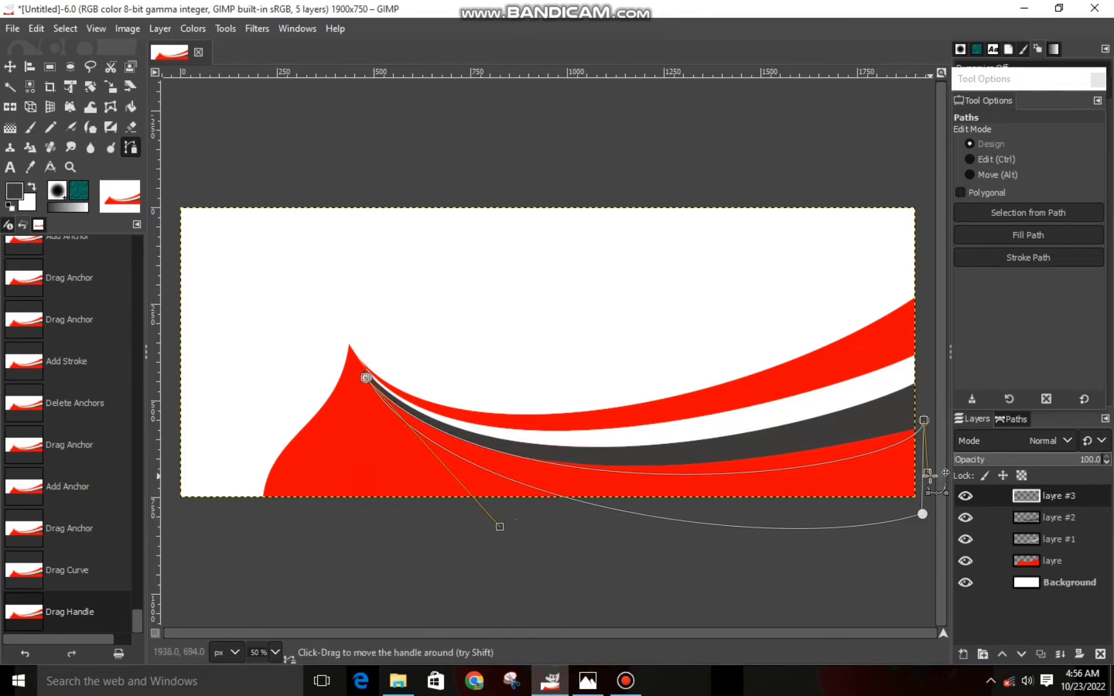
{"action": "left_click_drag", "start_coordinate": [927, 473], "coordinate": [881, 449]}
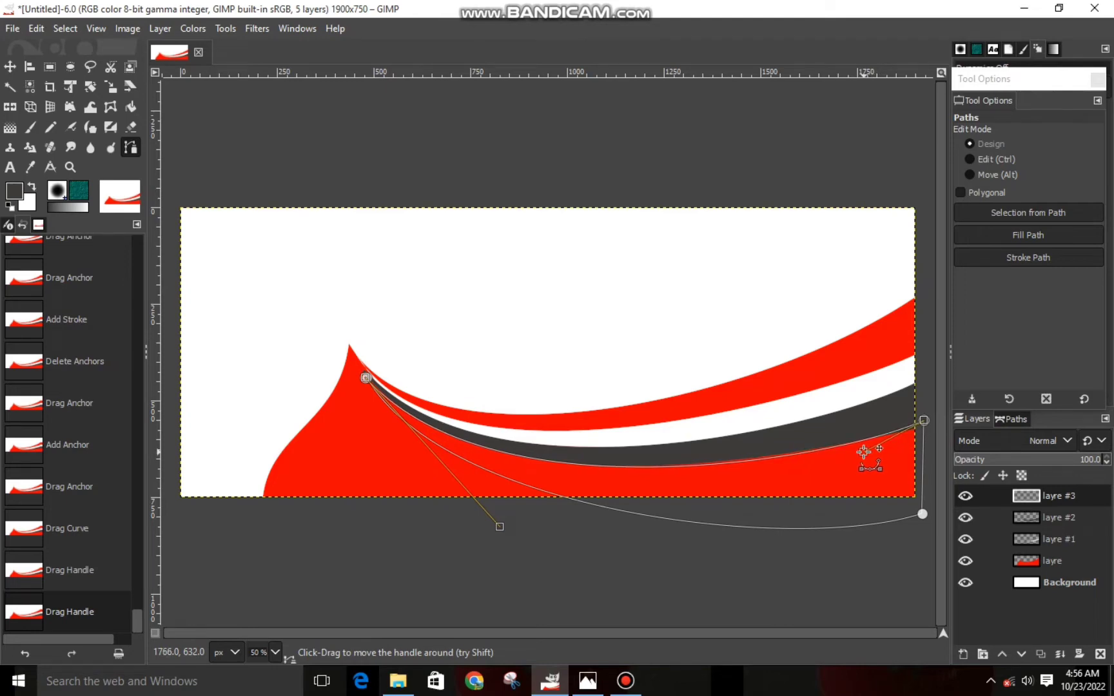
{"action": "left_click", "coordinate": [698, 583]}
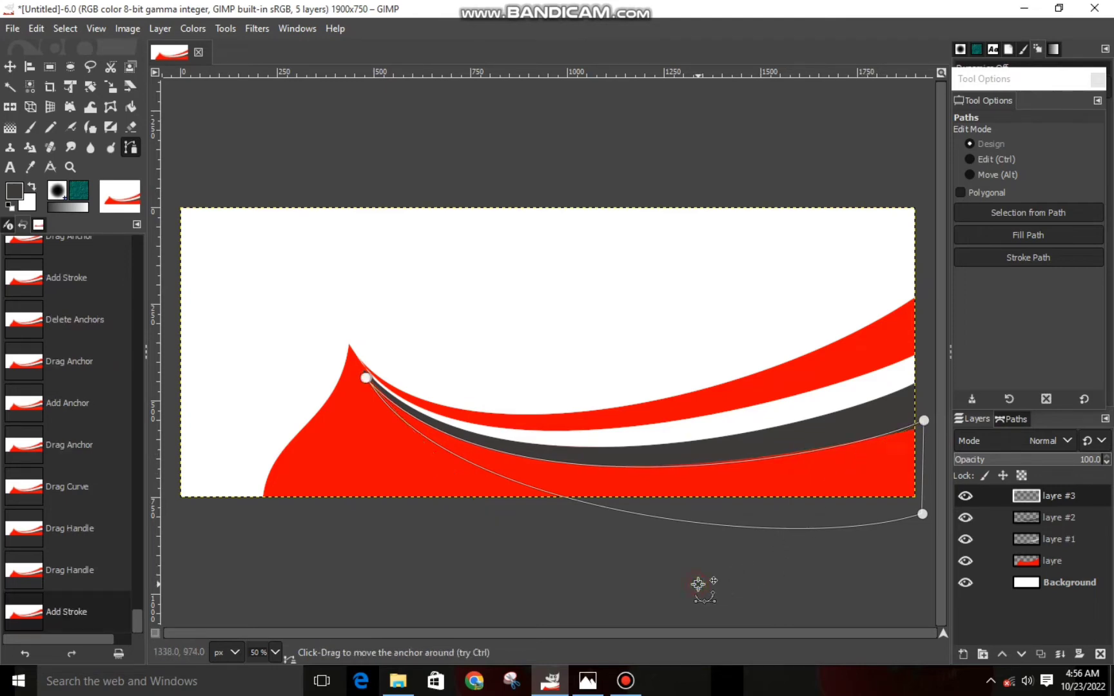
{"action": "key", "text": "BackSpace"}
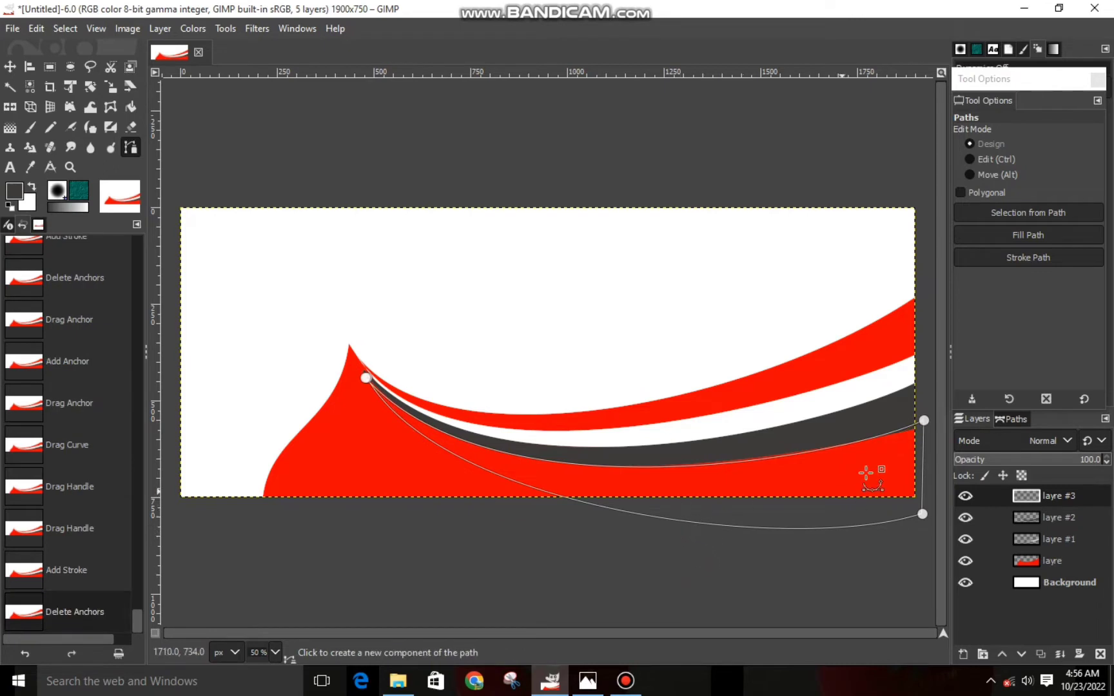
{"action": "left_click", "coordinate": [924, 421]}
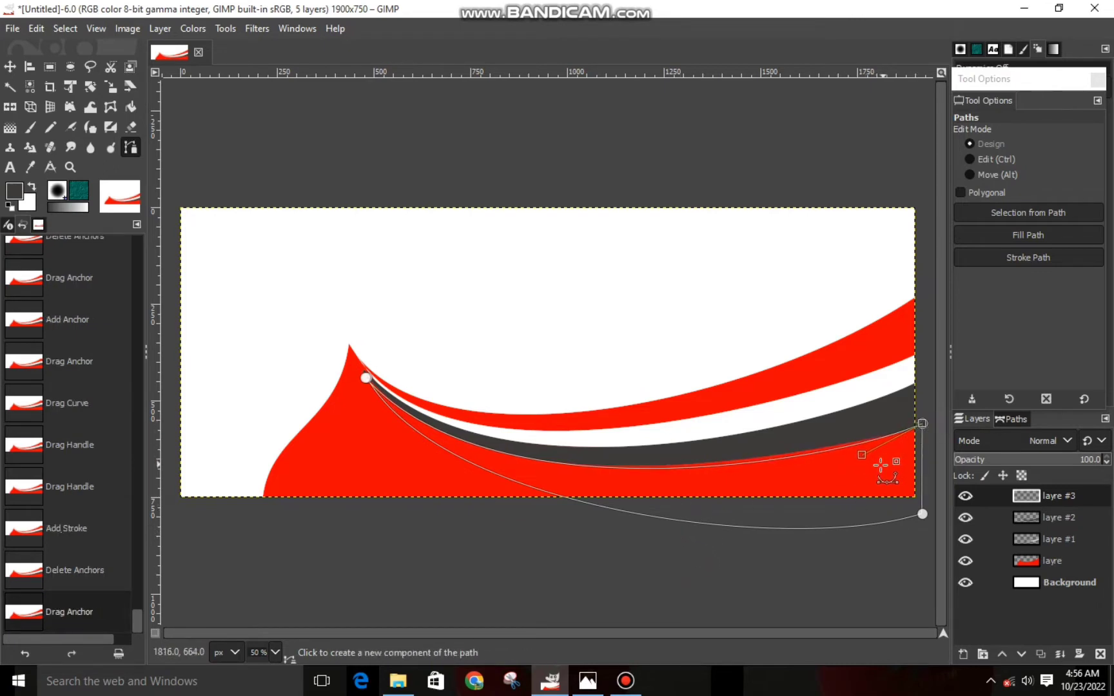
{"action": "left_click_drag", "start_coordinate": [865, 456], "coordinate": [814, 452]}
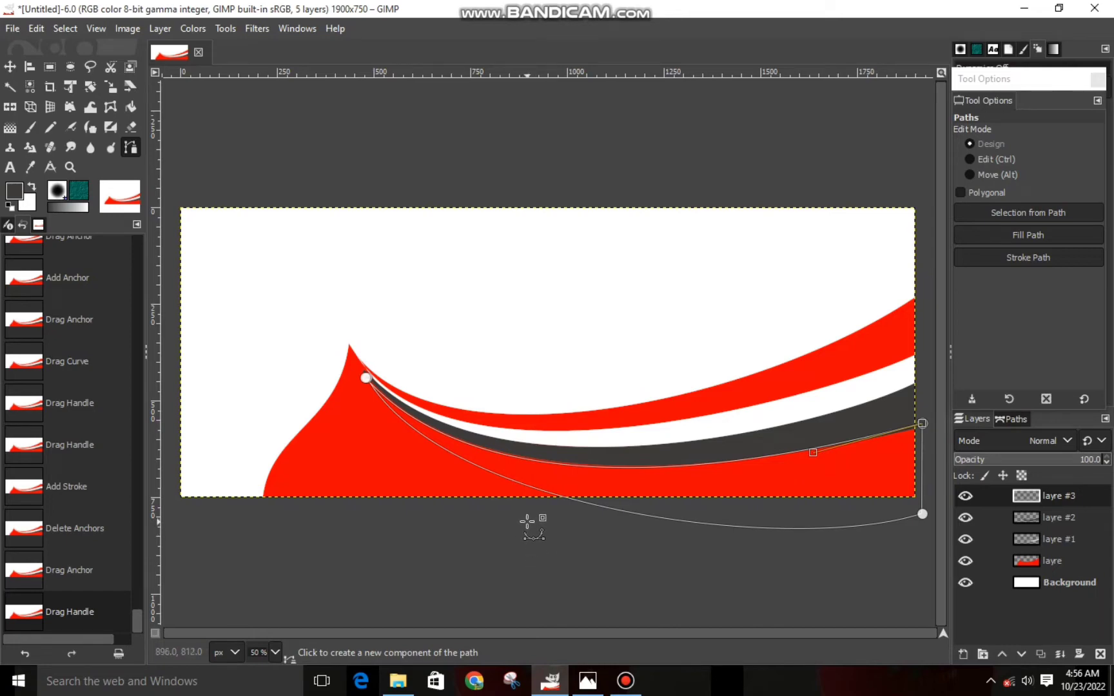
{"action": "key", "text": "shift+v"}
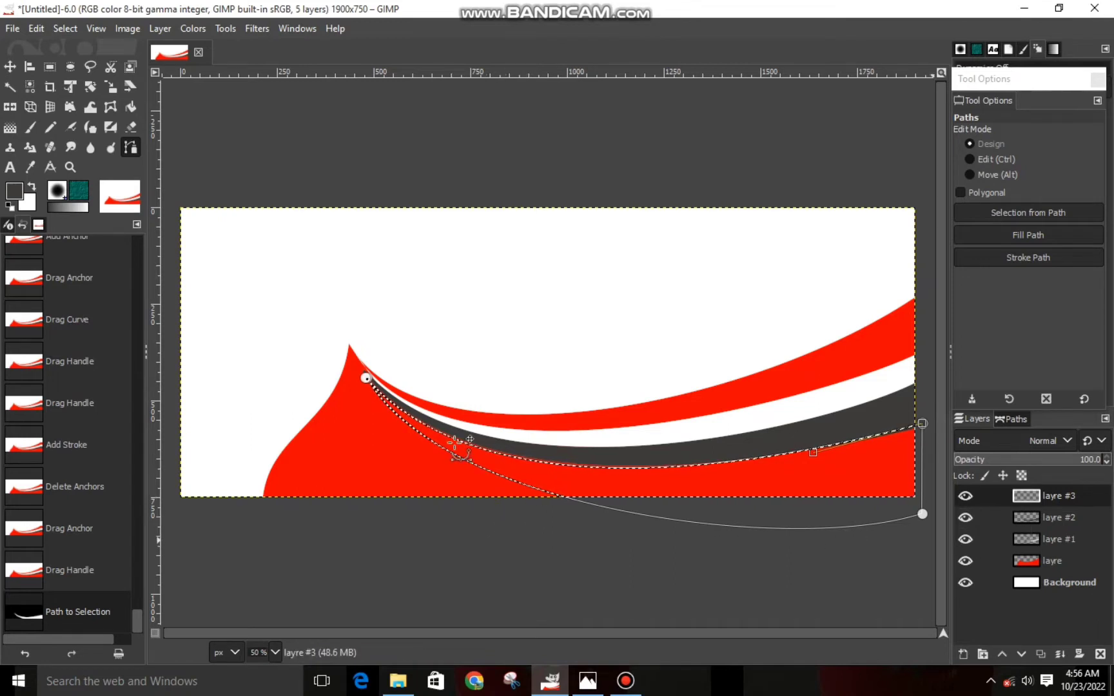
Set the foreground colour to brown a55238 and fill the selected area below the grey band.
{"action": "left_click", "coordinate": [14, 191]}
{"action": "mouse_move", "coordinate": [93, 169]}
{"action": "left_mouse_down"}
{"action": "mouse_move", "coordinate": [84, 120]}
{"action": "mouse_move", "coordinate": [122, 191]}
{"action": "mouse_move", "coordinate": [134, 173]}
{"action": "mouse_move", "coordinate": [87, 176]}
{"action": "mouse_move", "coordinate": [89, 159]}
{"action": "mouse_move", "coordinate": [75, 184]}
{"action": "mouse_move", "coordinate": [87, 191]}
{"action": "left_mouse_up"}
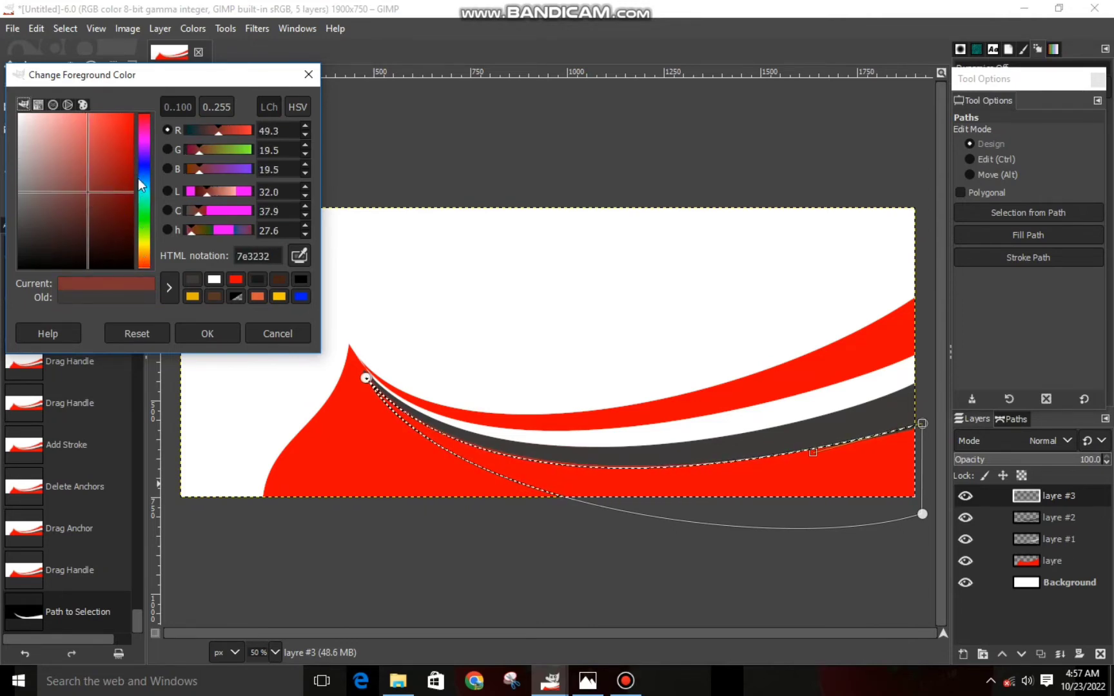
{"action": "left_click_drag", "start_coordinate": [142, 247], "coordinate": [141, 261]}
{"action": "mouse_move", "coordinate": [90, 188]}
{"action": "left_mouse_down"}
{"action": "mouse_move", "coordinate": [114, 176]}
{"action": "mouse_move", "coordinate": [93, 168]}
{"action": "left_mouse_up"}
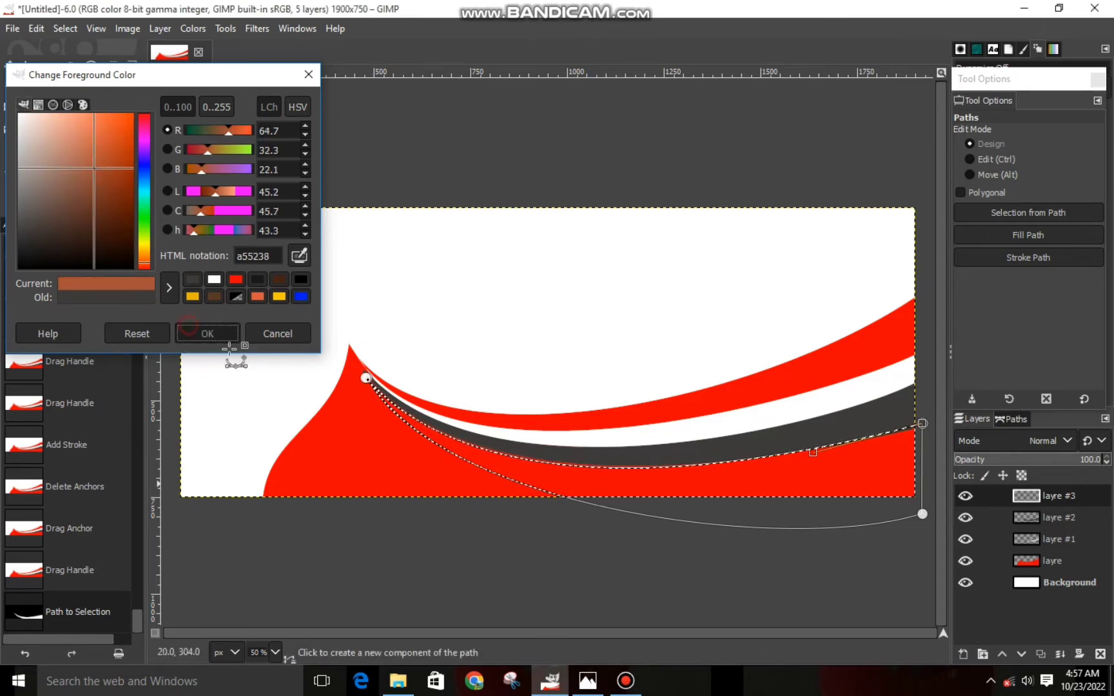
{"action": "left_click", "coordinate": [209, 336]}
{"action": "right_click", "coordinate": [521, 477]}
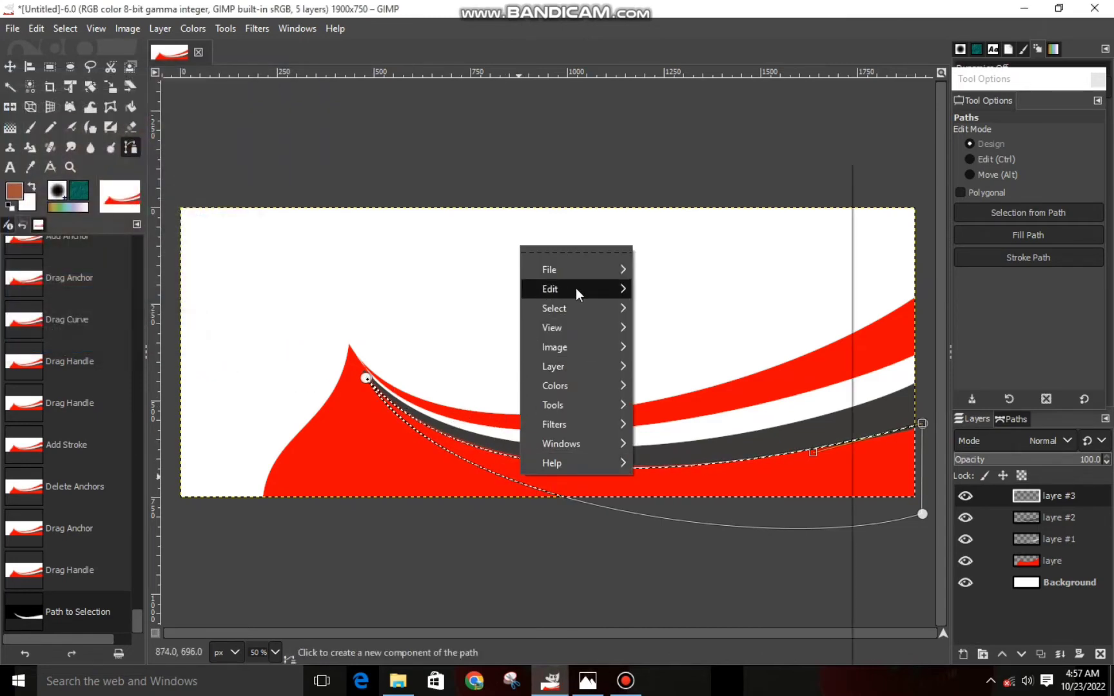
{"action": "mouse_move", "coordinate": [575, 288]}
{"action": "left_click", "coordinate": [678, 456]}
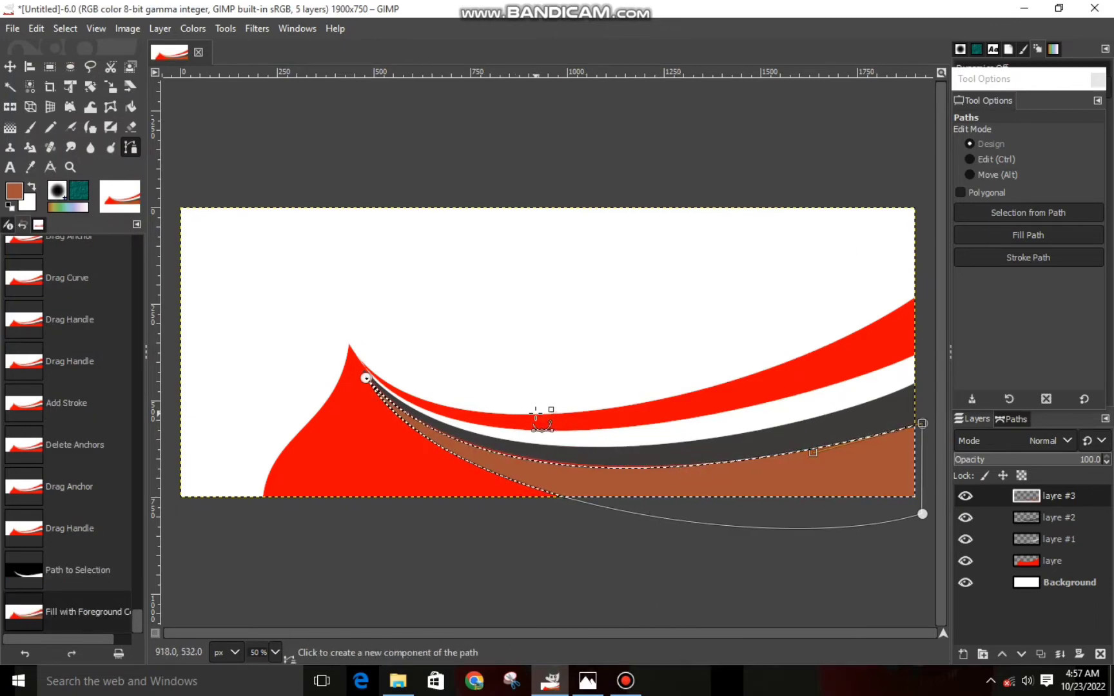
Change the foreground colour to dark red a1312d, refill the selected area below the grey band and clear the selection.
{"action": "left_click", "coordinate": [12, 193]}
{"action": "mouse_move", "coordinate": [93, 169]}
{"action": "left_mouse_down"}
{"action": "mouse_move", "coordinate": [100, 151]}
{"action": "mouse_move", "coordinate": [105, 164]}
{"action": "left_mouse_up"}
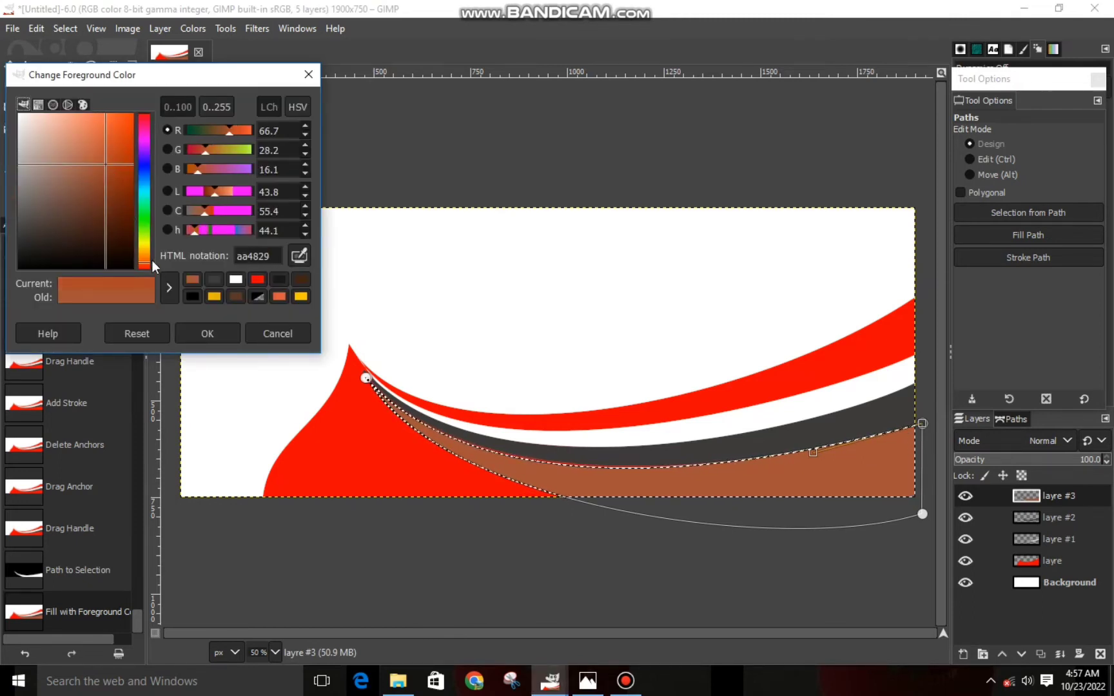
{"action": "left_click_drag", "start_coordinate": [147, 260], "coordinate": [144, 267]}
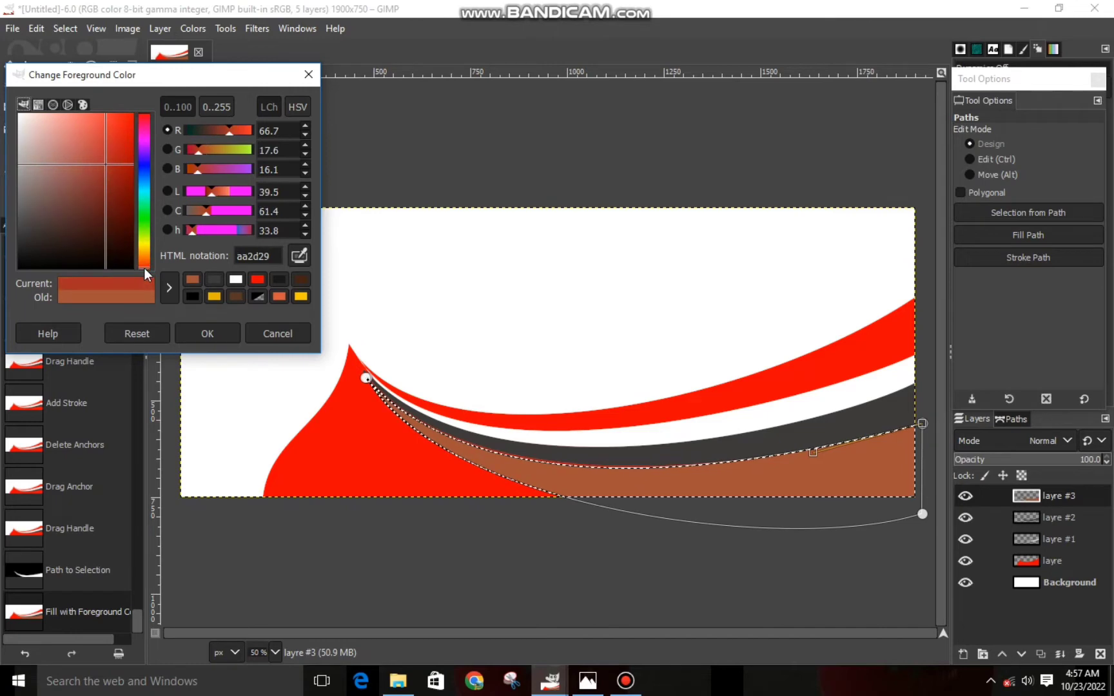
{"action": "mouse_move", "coordinate": [102, 171]}
{"action": "left_mouse_down"}
{"action": "mouse_move", "coordinate": [91, 177]}
{"action": "mouse_move", "coordinate": [101, 170]}
{"action": "left_mouse_up"}
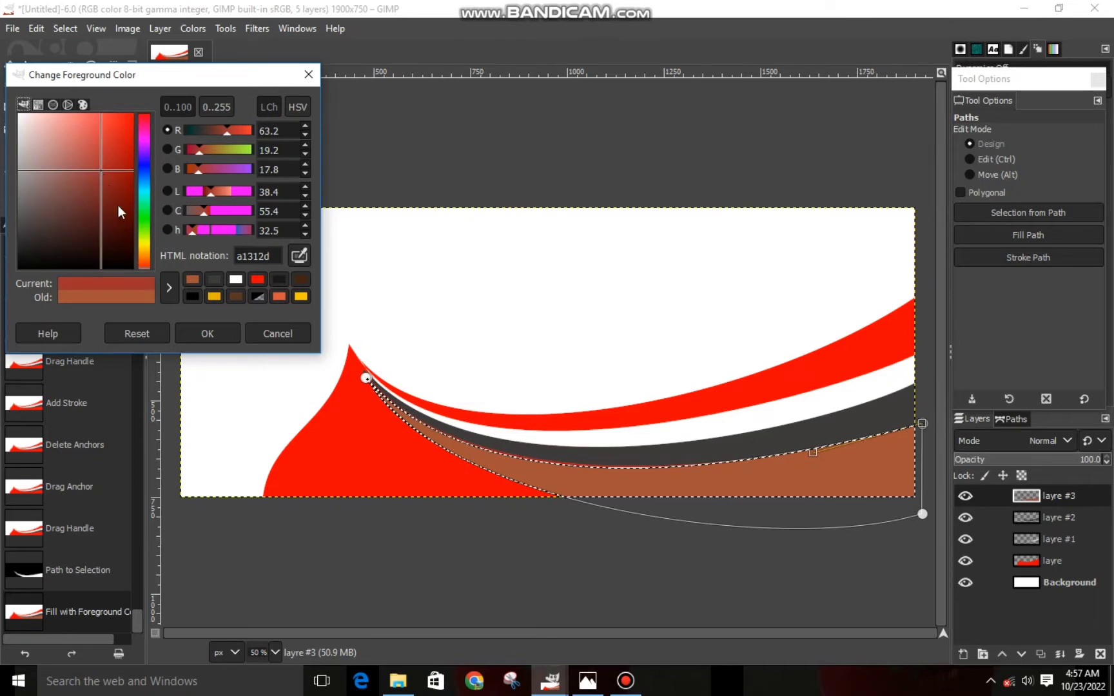
{"action": "left_click", "coordinate": [204, 330]}
{"action": "right_click", "coordinate": [658, 491]}
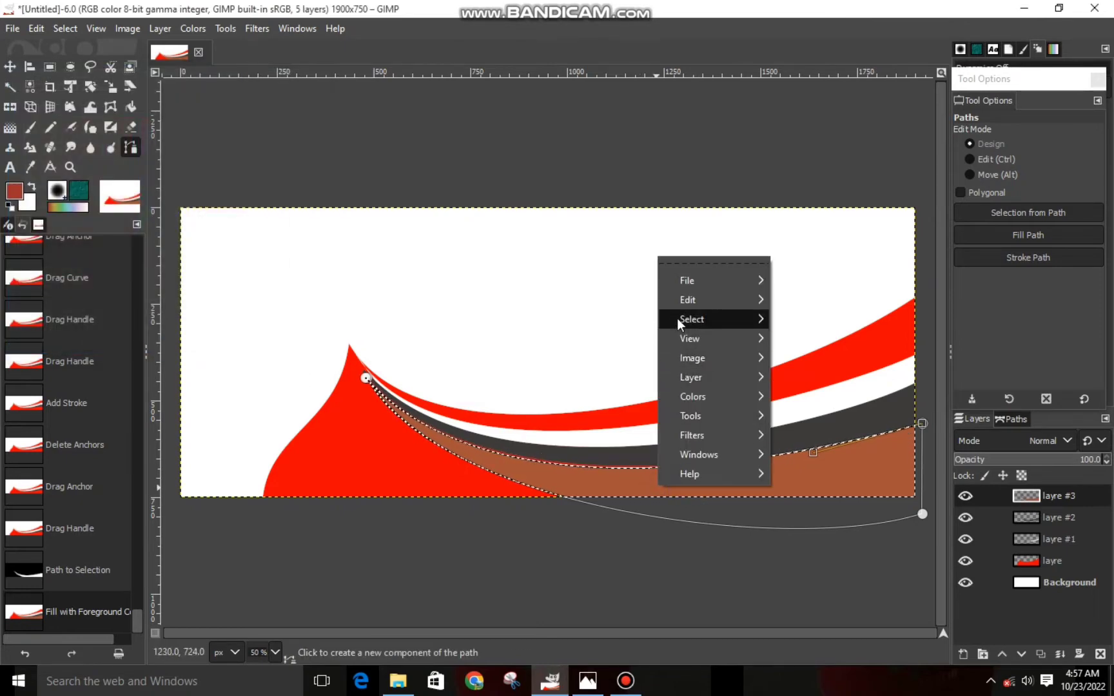
{"action": "mouse_move", "coordinate": [685, 303]}
{"action": "left_click", "coordinate": [818, 456]}
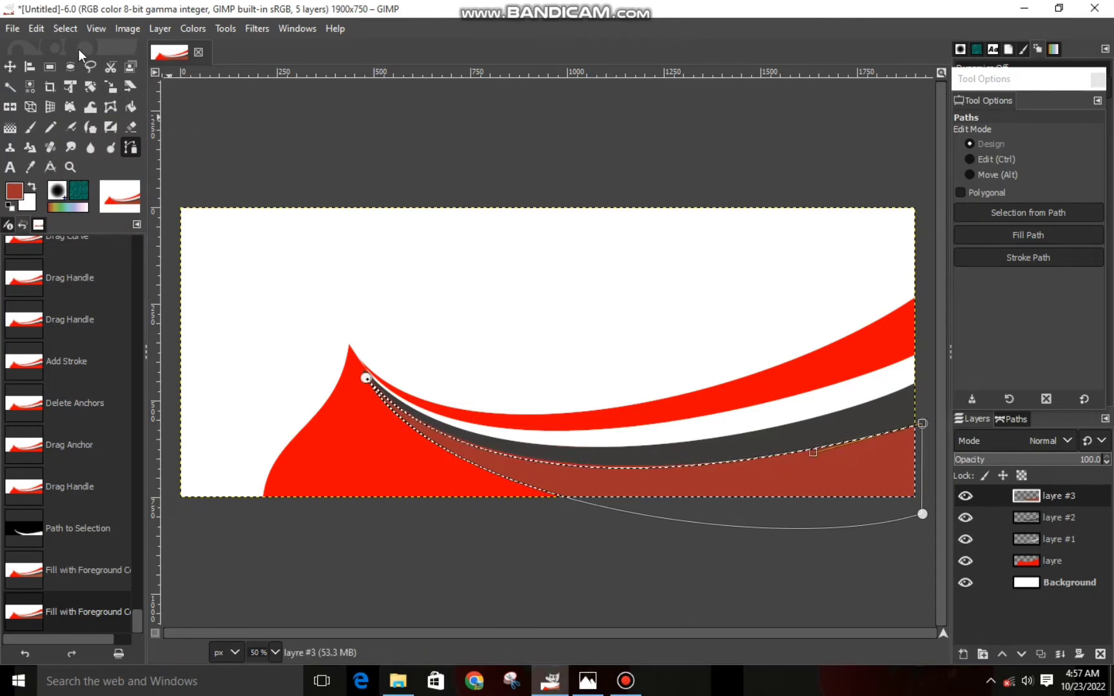
{"action": "left_click", "coordinate": [65, 28]}
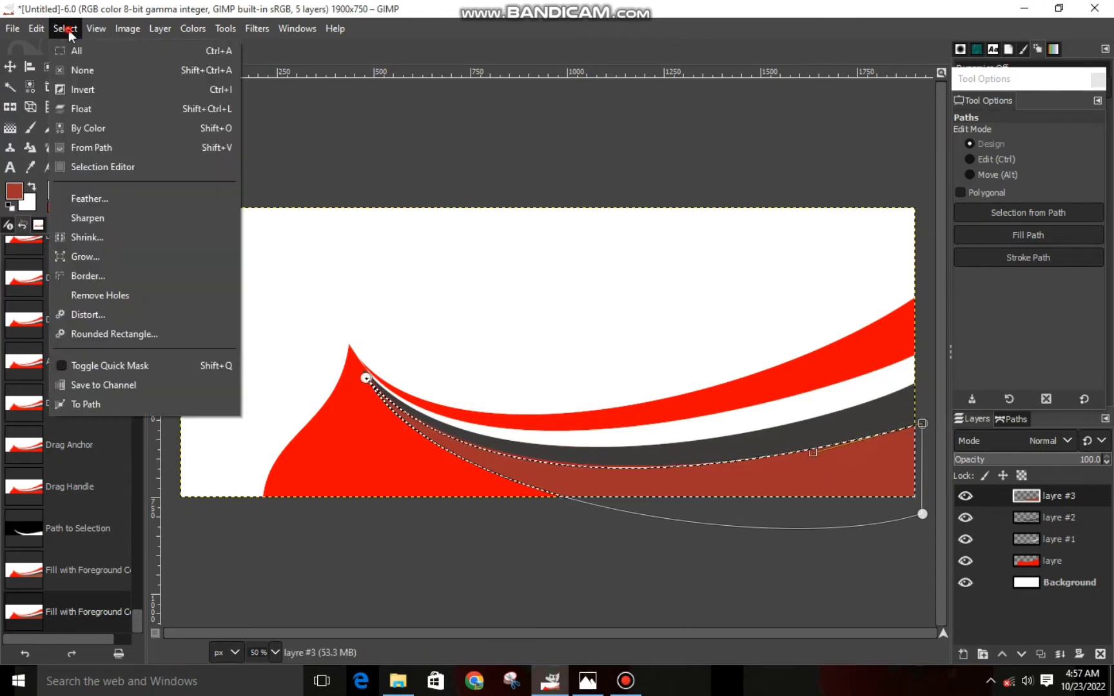
{"action": "left_click", "coordinate": [97, 69]}
{"action": "left_click", "coordinate": [9, 65]}
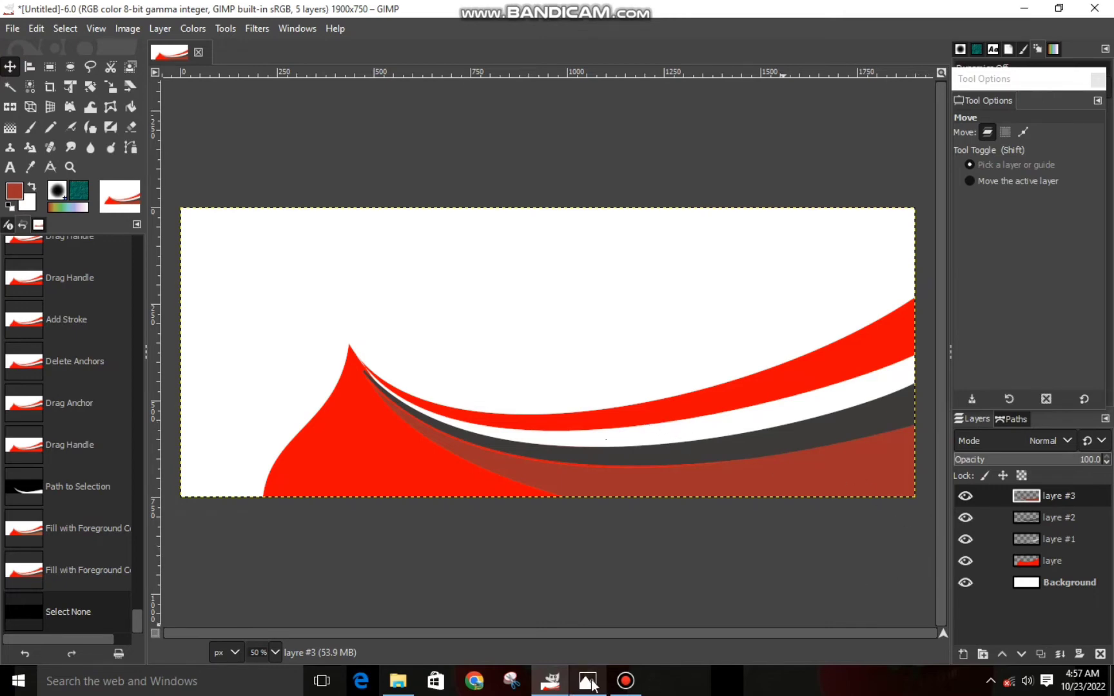
{"action": "left_click", "coordinate": [625, 680]}
{"action": "left_click", "coordinate": [625, 680]}
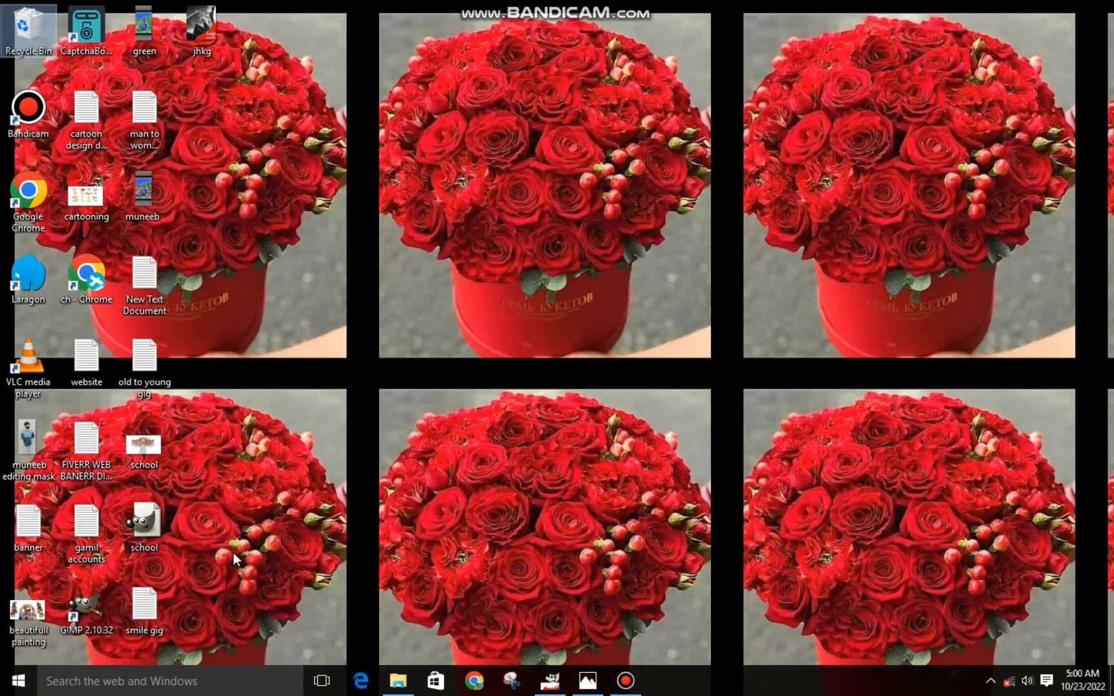
Bring the jhkg image from the desktop into the banner as a new layer.
{"action": "mouse_move", "coordinate": [398, 681]}
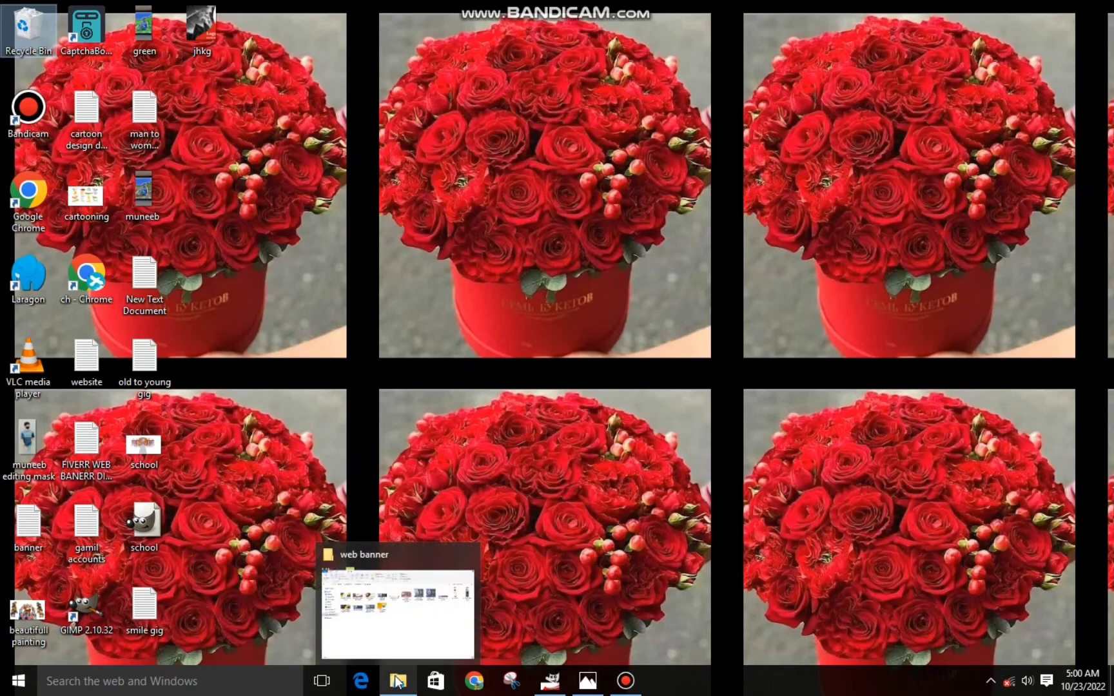
{"action": "left_click", "coordinate": [311, 253]}
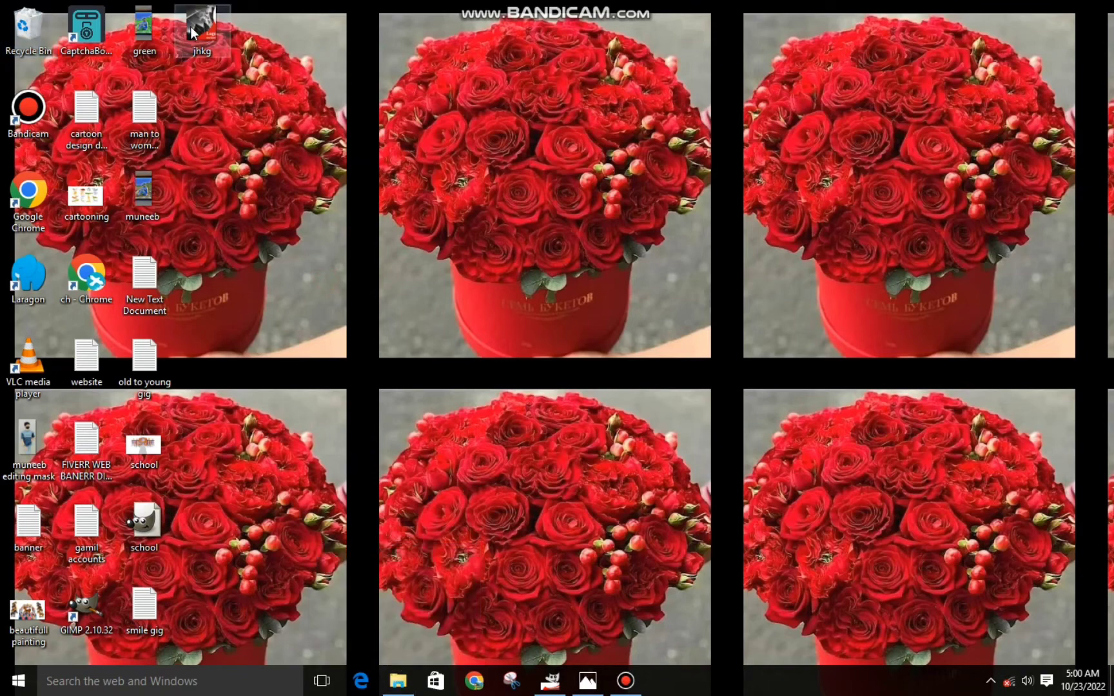
{"action": "left_click_drag", "start_coordinate": [191, 26], "coordinate": [592, 618]}
{"action": "left_click_drag", "start_coordinate": [555, 664], "coordinate": [398, 419]}
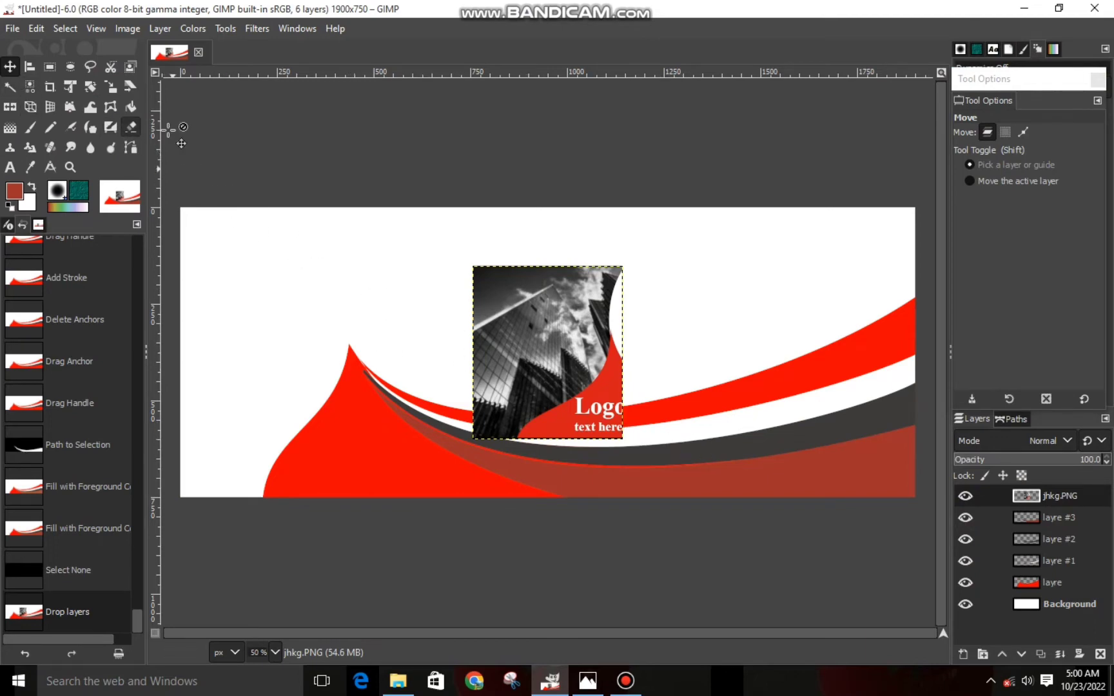
Scale the jhkg.PNG layer to 526 × 609 px and place it over the banner's left part.
{"action": "left_click", "coordinate": [108, 86]}
{"action": "left_click", "coordinate": [593, 337]}
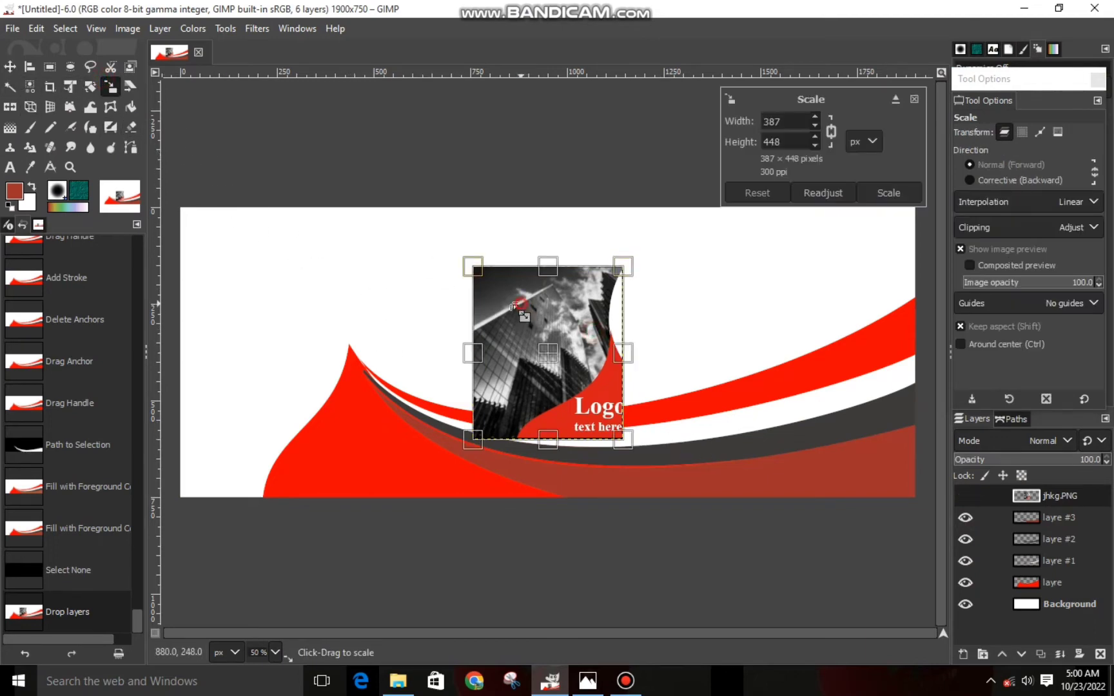
{"action": "left_click_drag", "start_coordinate": [530, 314], "coordinate": [337, 359]}
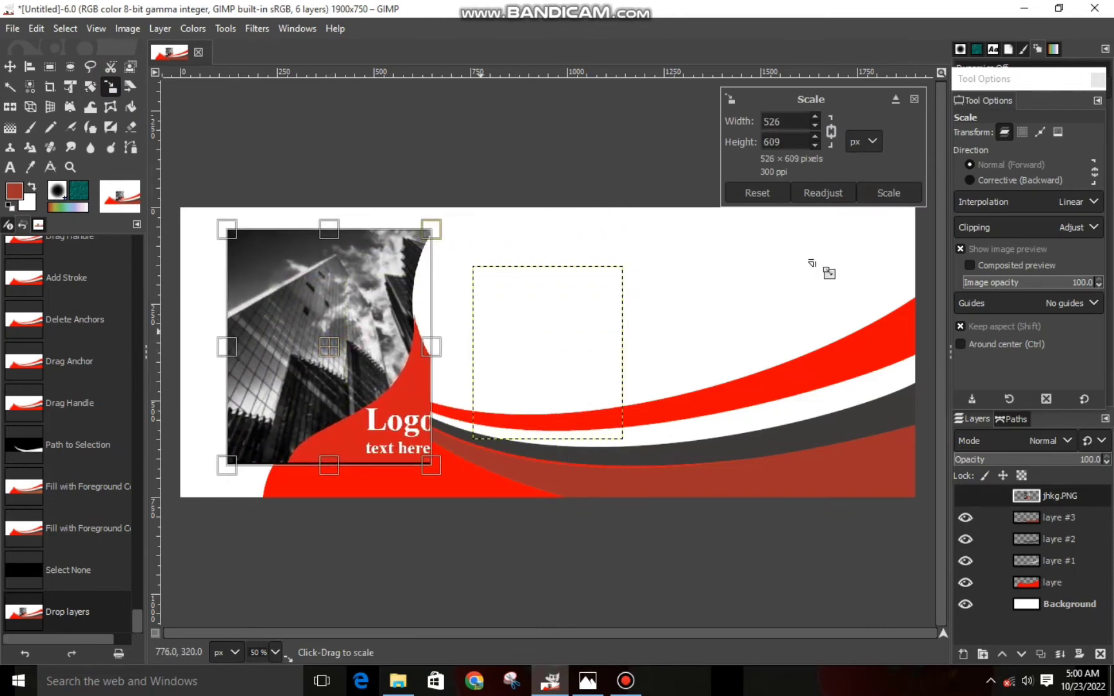
{"action": "left_click", "coordinate": [904, 194]}
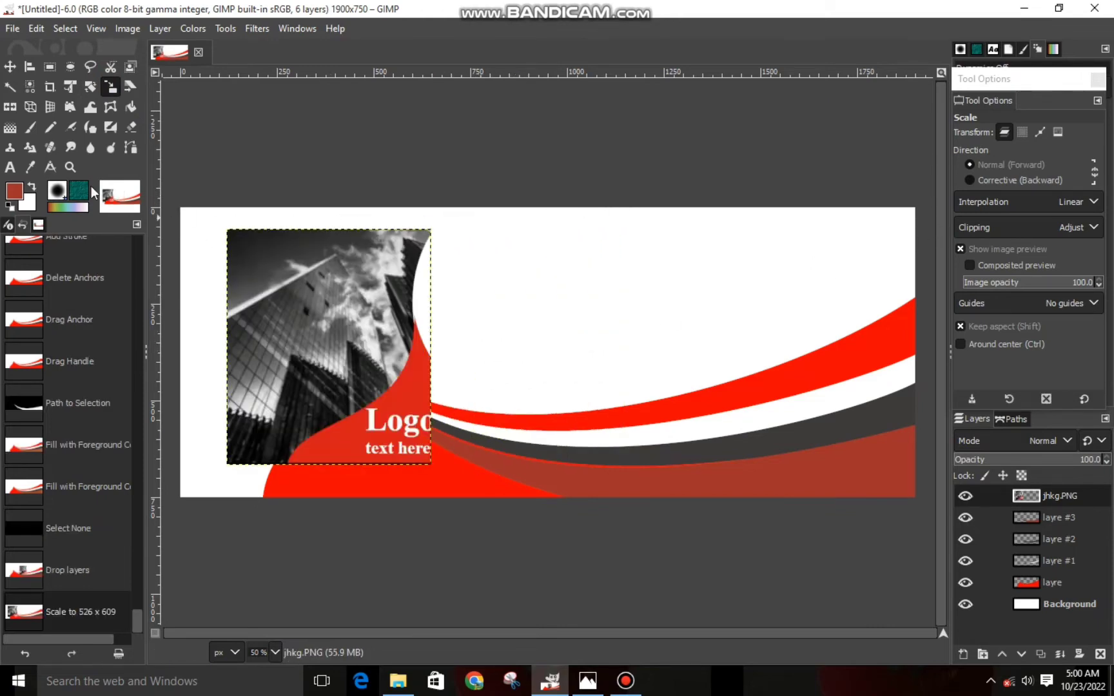
Erase the photo's red logo corner and its text along the curved edge, using an eraser size of 149.
{"action": "left_click", "coordinate": [131, 127]}
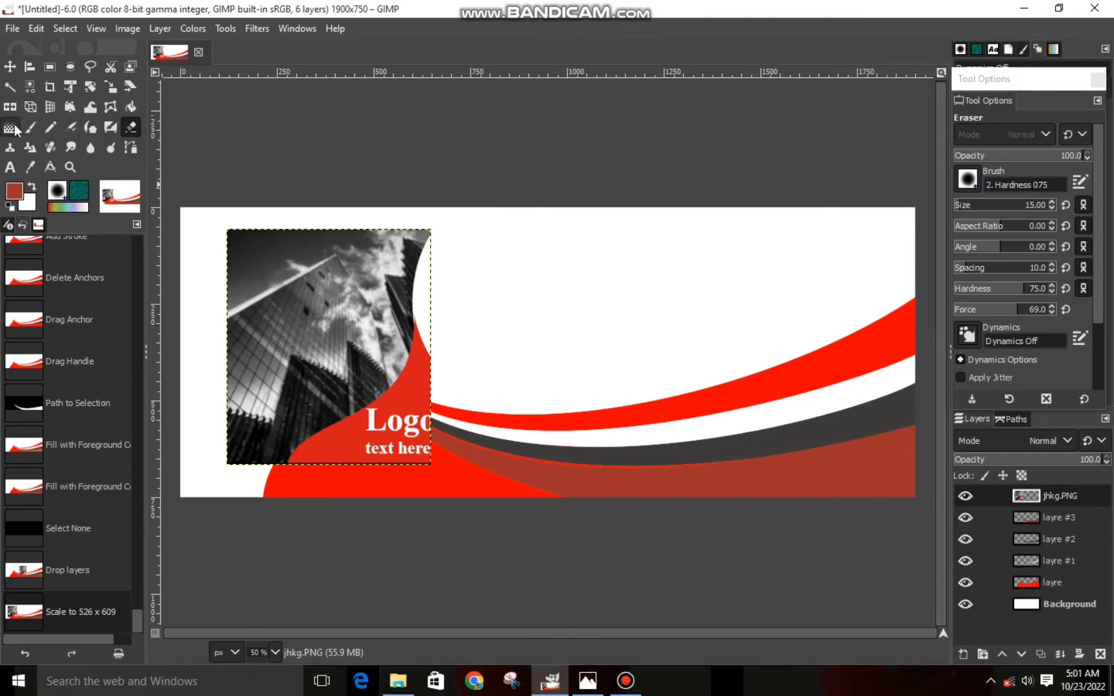
{"action": "left_click", "coordinate": [983, 212]}
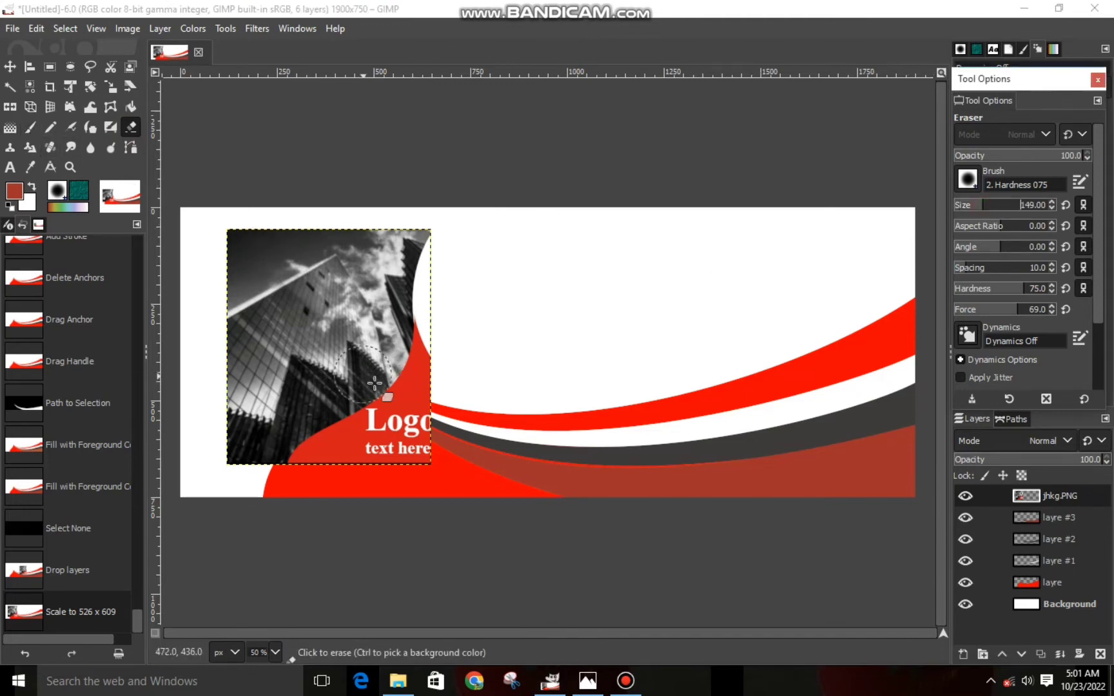
{"action": "mouse_move", "coordinate": [416, 361]}
{"action": "left_mouse_down"}
{"action": "mouse_move", "coordinate": [423, 378]}
{"action": "mouse_move", "coordinate": [373, 461]}
{"action": "mouse_move", "coordinate": [443, 345]}
{"action": "mouse_move", "coordinate": [438, 323]}
{"action": "mouse_move", "coordinate": [407, 401]}
{"action": "mouse_move", "coordinate": [363, 416]}
{"action": "mouse_move", "coordinate": [298, 477]}
{"action": "mouse_move", "coordinate": [398, 435]}
{"action": "mouse_move", "coordinate": [443, 318]}
{"action": "mouse_move", "coordinate": [451, 329]}
{"action": "left_mouse_up"}
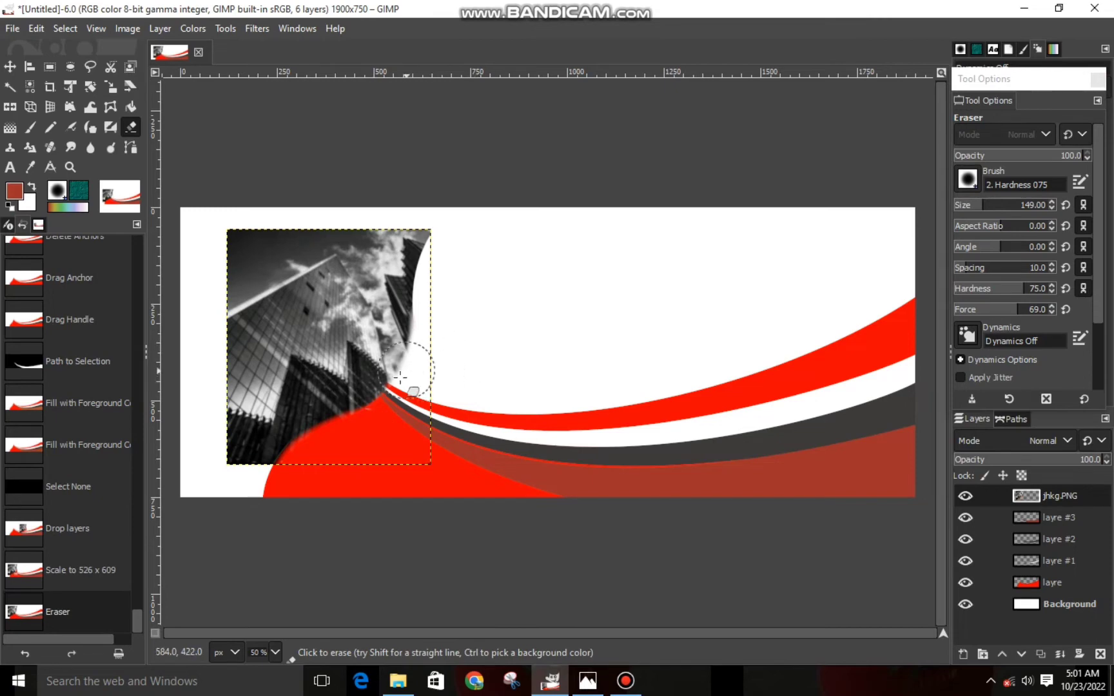
Scale the erased building photo to 722 × 836 px and position it to cover the banner's left end down to the red shape.
{"action": "left_click", "coordinate": [111, 86]}
{"action": "left_click", "coordinate": [299, 318]}
{"action": "mouse_move", "coordinate": [298, 319]}
{"action": "left_mouse_down"}
{"action": "mouse_move", "coordinate": [321, 385]}
{"action": "mouse_move", "coordinate": [375, 466]}
{"action": "left_mouse_up"}
{"action": "left_click_drag", "start_coordinate": [336, 355], "coordinate": [316, 387]}
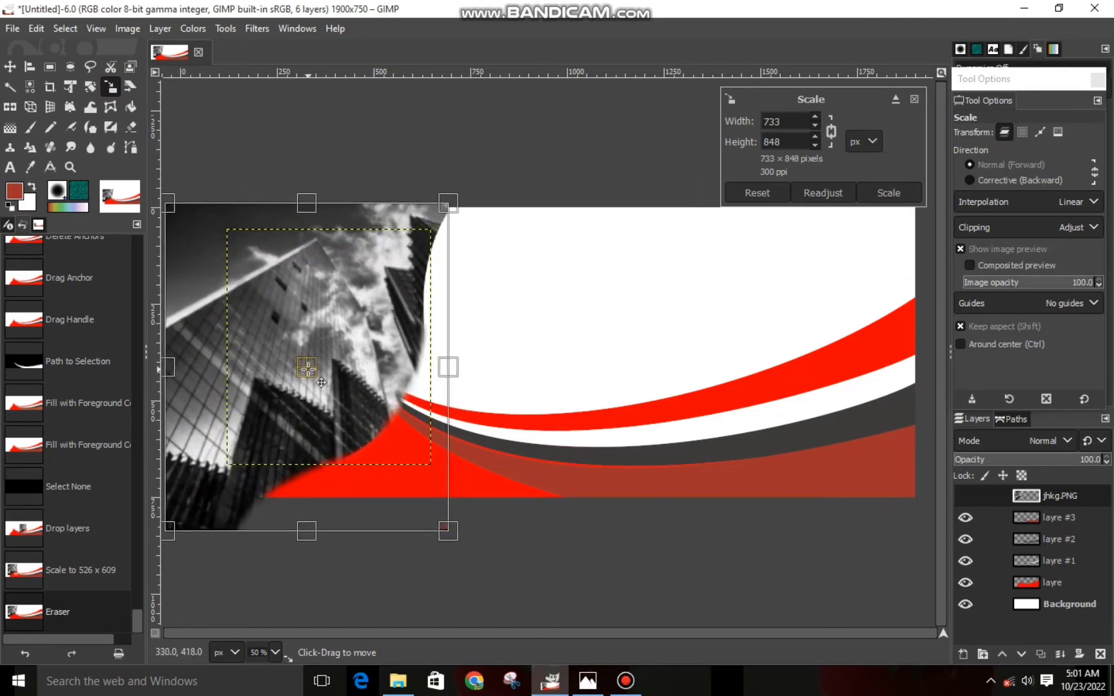
{"action": "left_click_drag", "start_coordinate": [448, 204], "coordinate": [417, 240]}
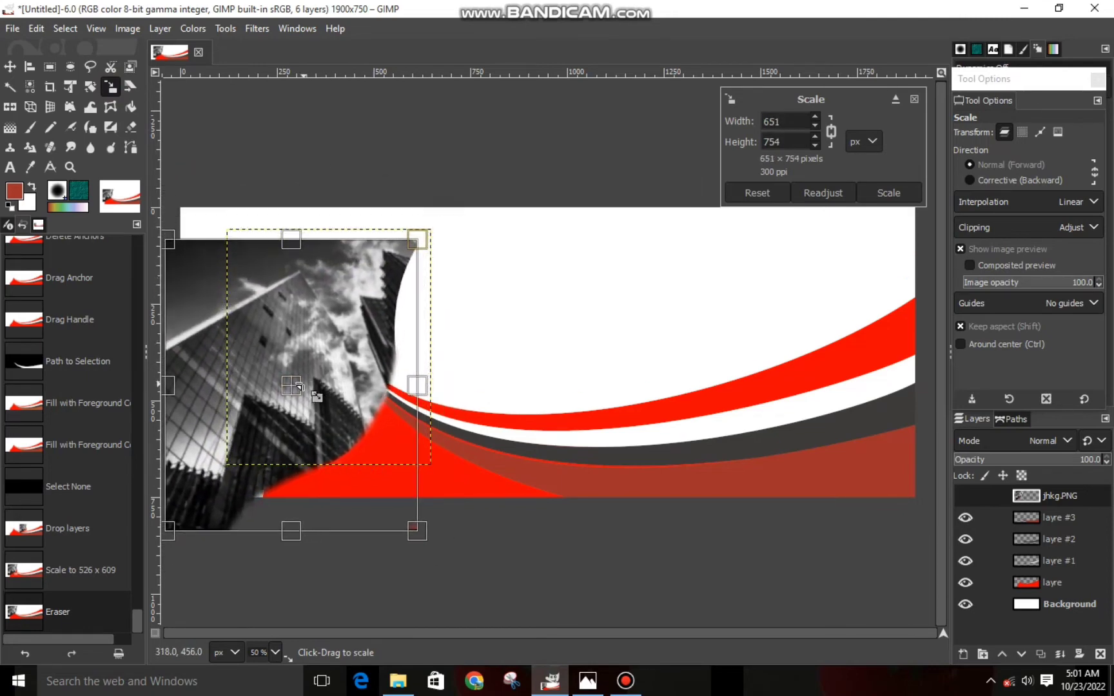
{"action": "left_click_drag", "start_coordinate": [314, 396], "coordinate": [319, 349]}
{"action": "left_click_drag", "start_coordinate": [271, 427], "coordinate": [261, 435]}
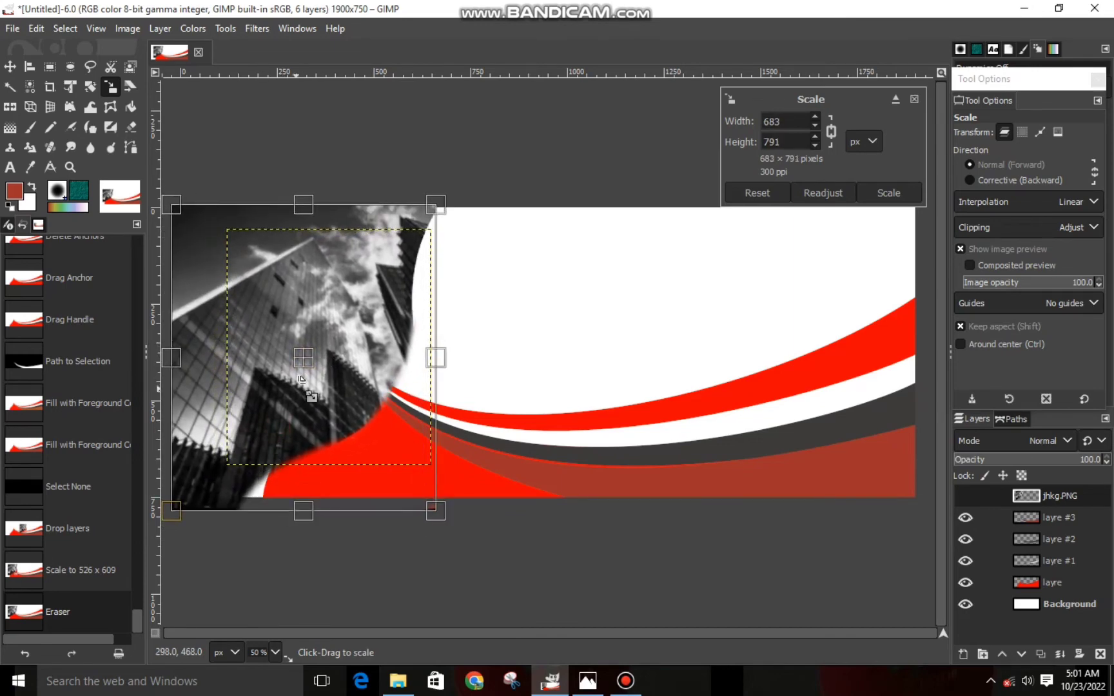
{"action": "left_click_drag", "start_coordinate": [325, 378], "coordinate": [336, 370]}
{"action": "left_click_drag", "start_coordinate": [270, 419], "coordinate": [257, 391]}
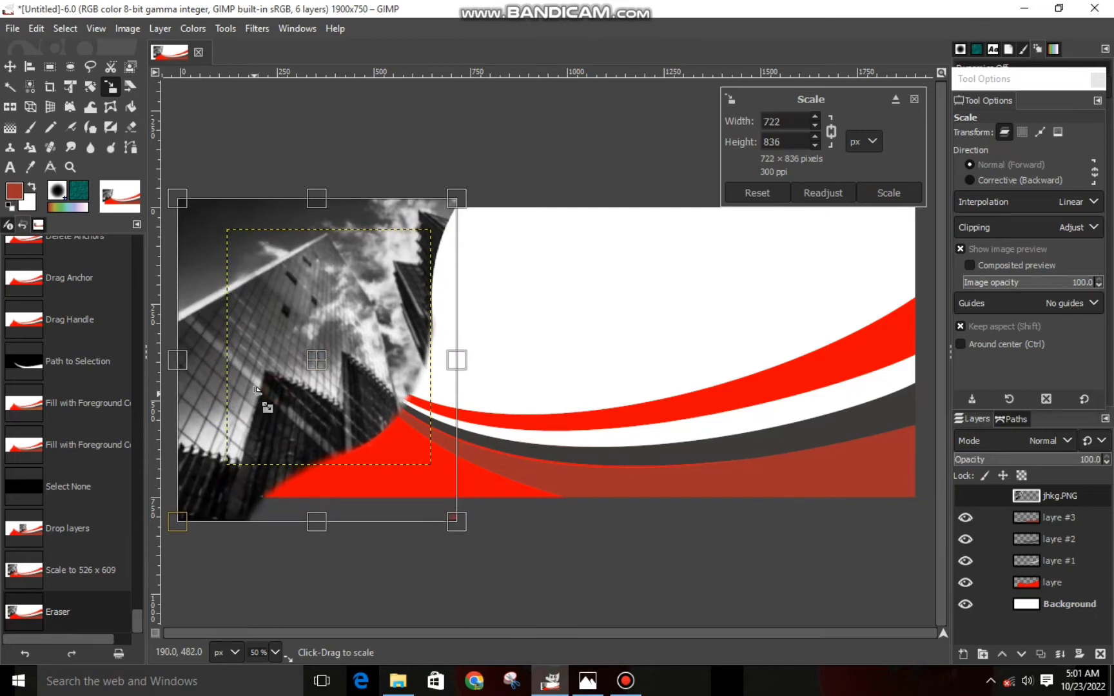
{"action": "left_click_drag", "start_coordinate": [329, 371], "coordinate": [321, 378]}
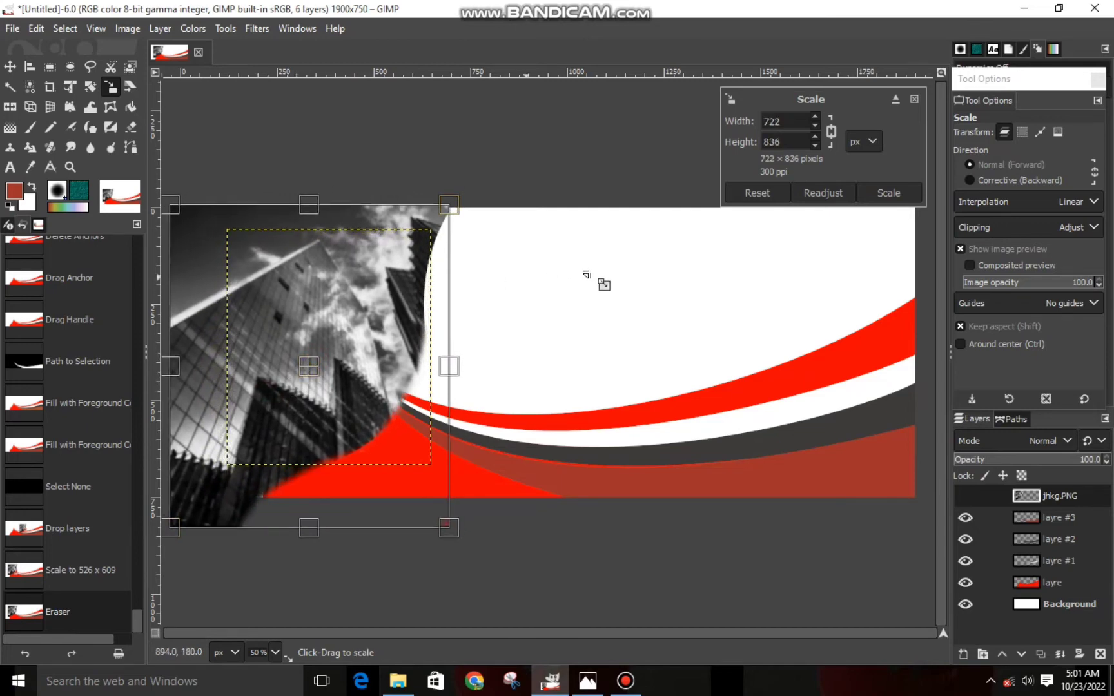
{"action": "left_click", "coordinate": [888, 193]}
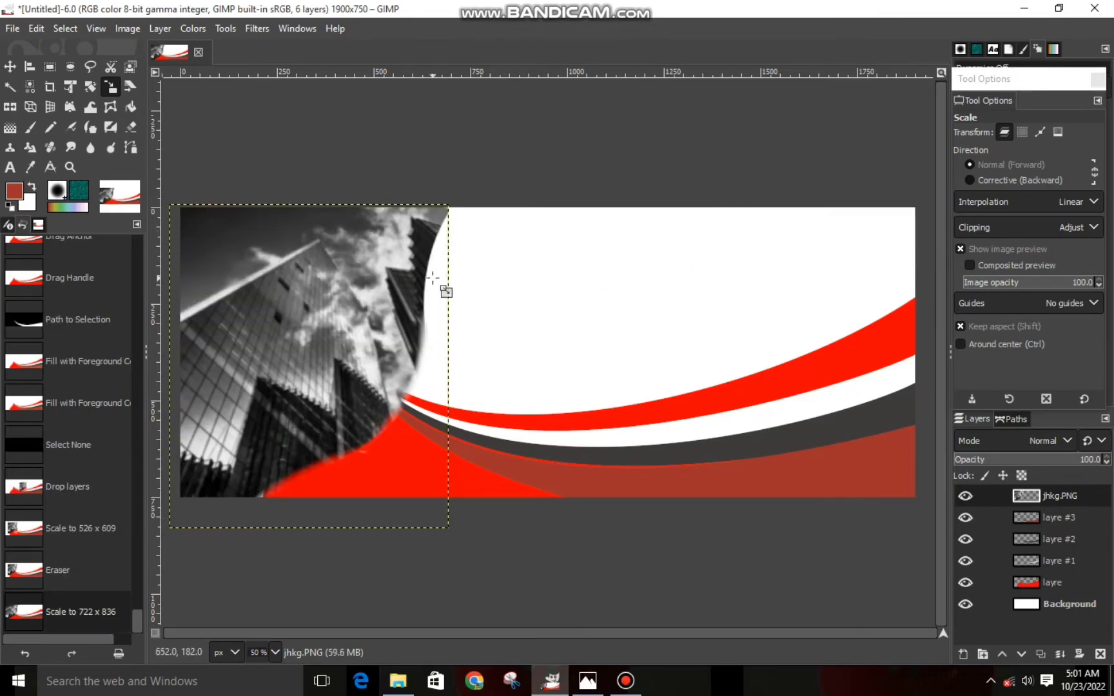
Apply a Perspective transform to the jhkg.PNG layer, narrowing its upper edge and widening its lower edge so it overhangs the banner's left end.
{"action": "left_click", "coordinate": [35, 106]}
{"action": "left_click", "coordinate": [309, 351]}
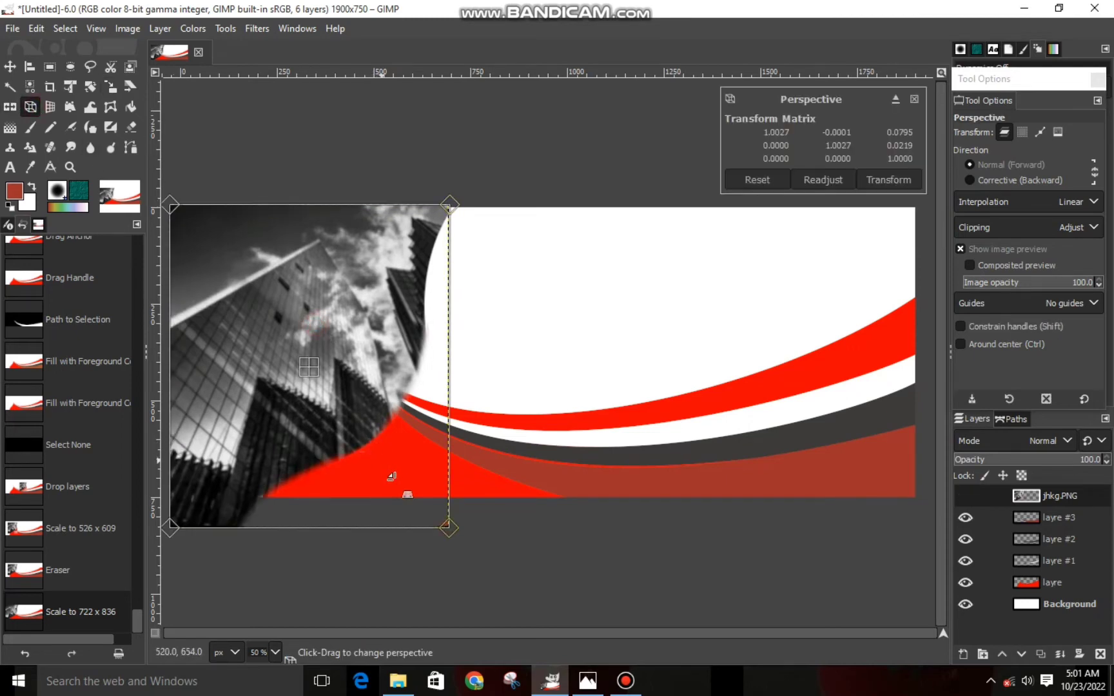
{"action": "left_click_drag", "start_coordinate": [399, 476], "coordinate": [406, 466]}
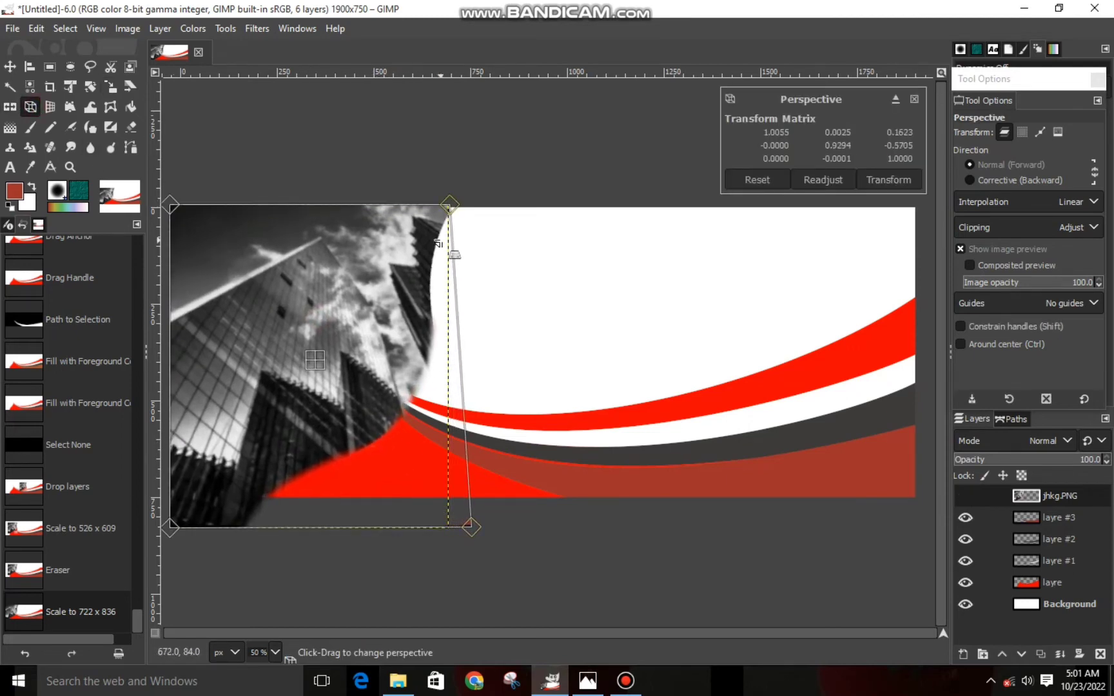
{"action": "mouse_move", "coordinate": [437, 244]}
{"action": "left_mouse_down"}
{"action": "mouse_move", "coordinate": [435, 220]}
{"action": "mouse_move", "coordinate": [444, 226]}
{"action": "left_mouse_up"}
{"action": "left_click_drag", "start_coordinate": [221, 227], "coordinate": [207, 205]}
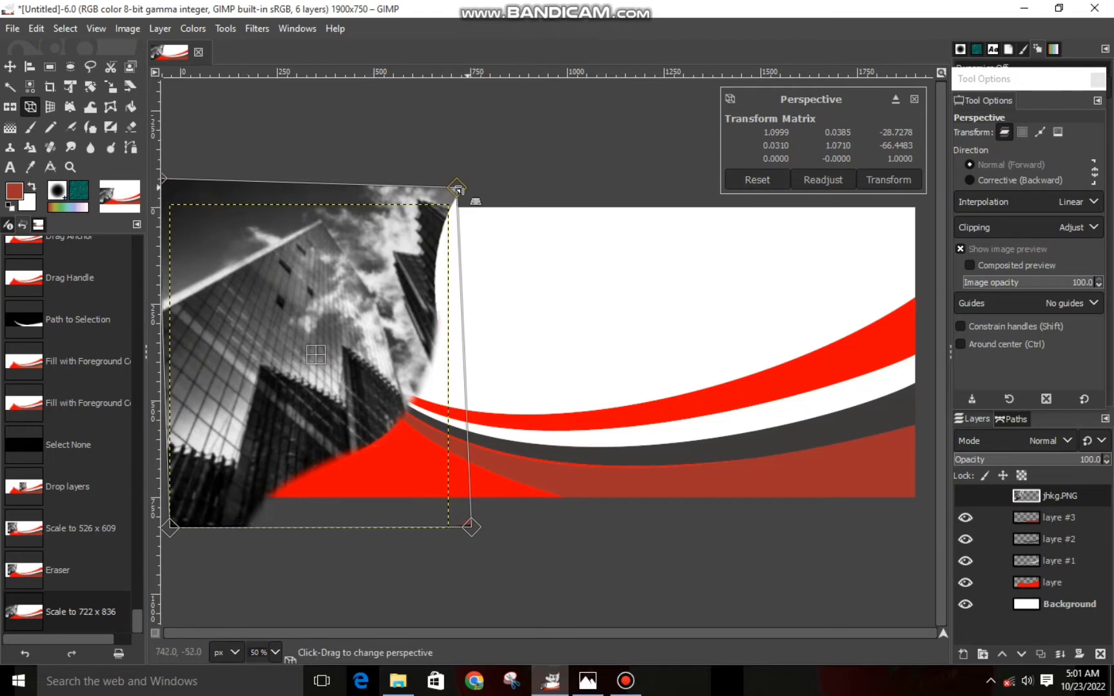
{"action": "left_click_drag", "start_coordinate": [458, 189], "coordinate": [417, 189]}
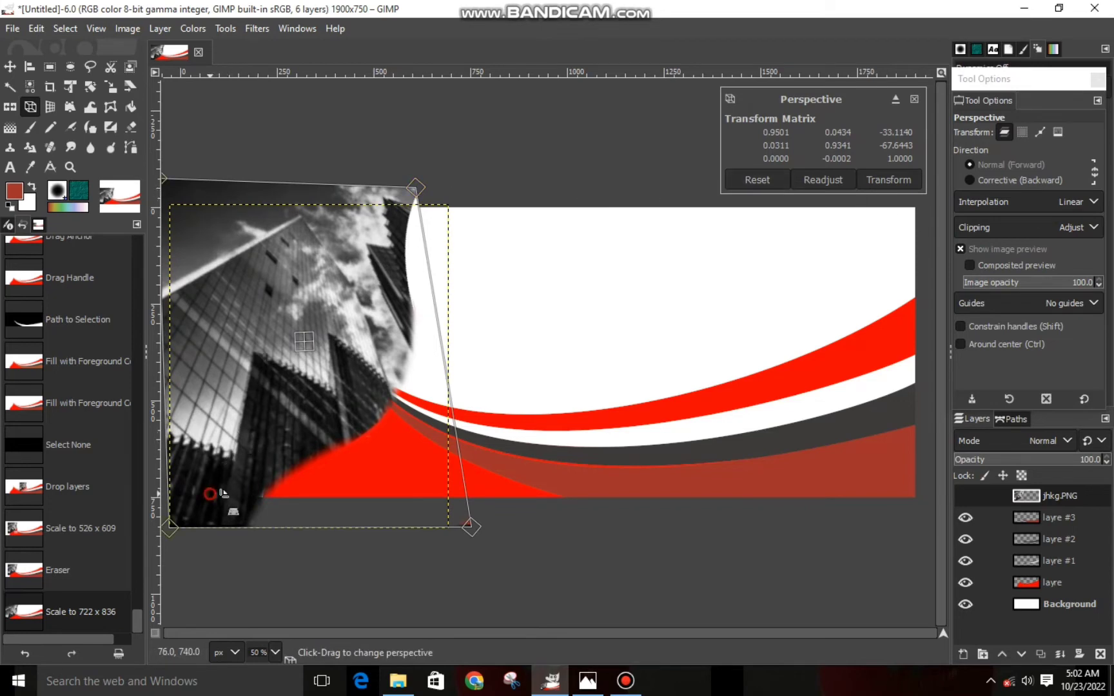
{"action": "left_click_drag", "start_coordinate": [214, 490], "coordinate": [220, 488]}
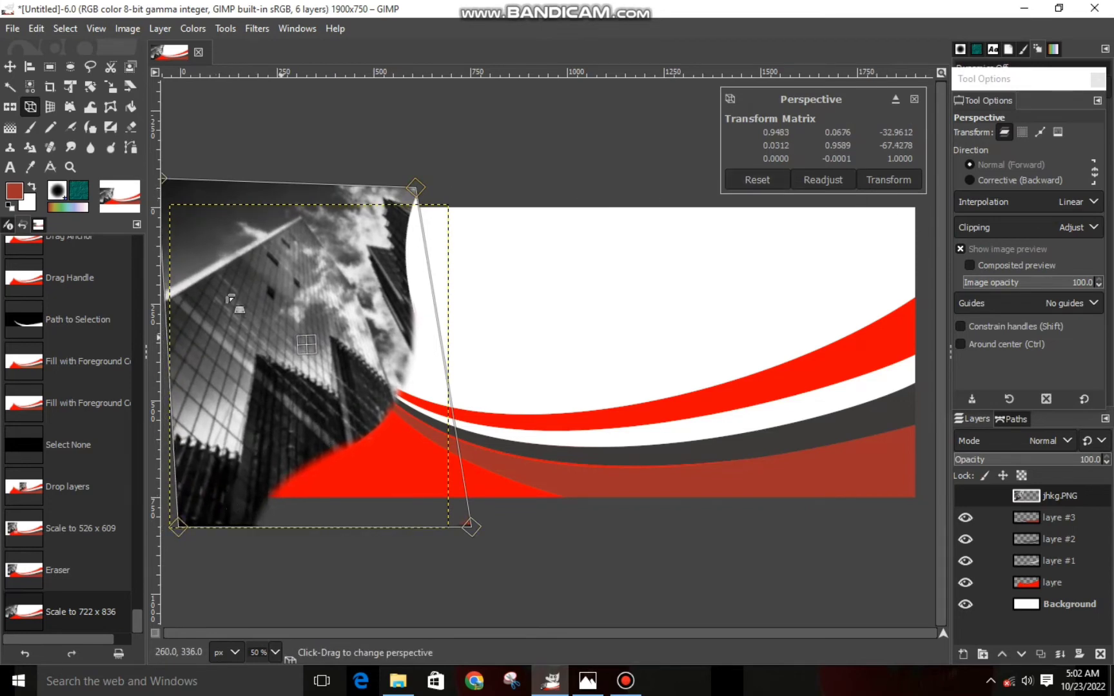
{"action": "left_click", "coordinate": [886, 178]}
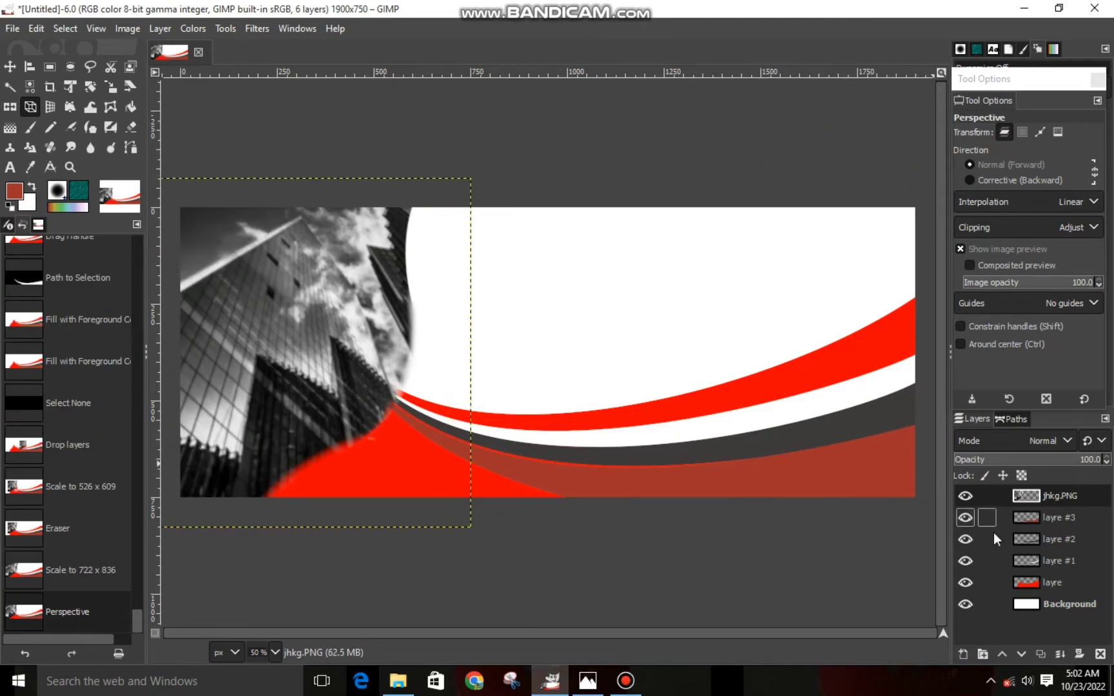
Hide the building photo to examine the curved shapes beneath it, and show the photo again.
{"action": "left_click", "coordinate": [1030, 517]}
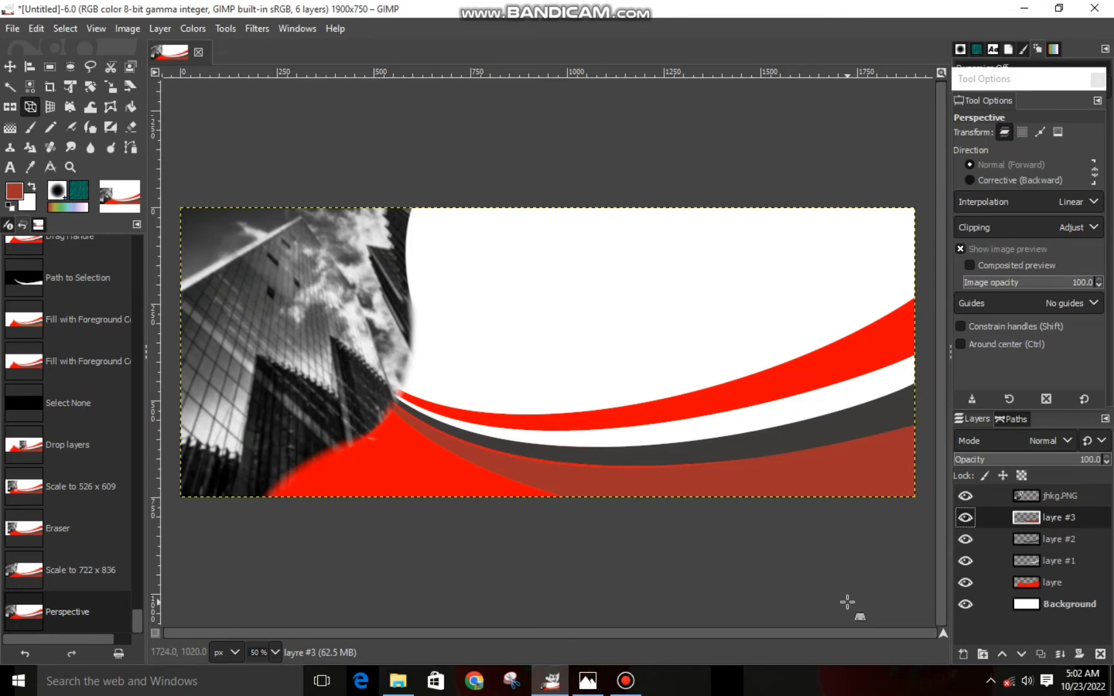
{"action": "left_click", "coordinate": [965, 506]}
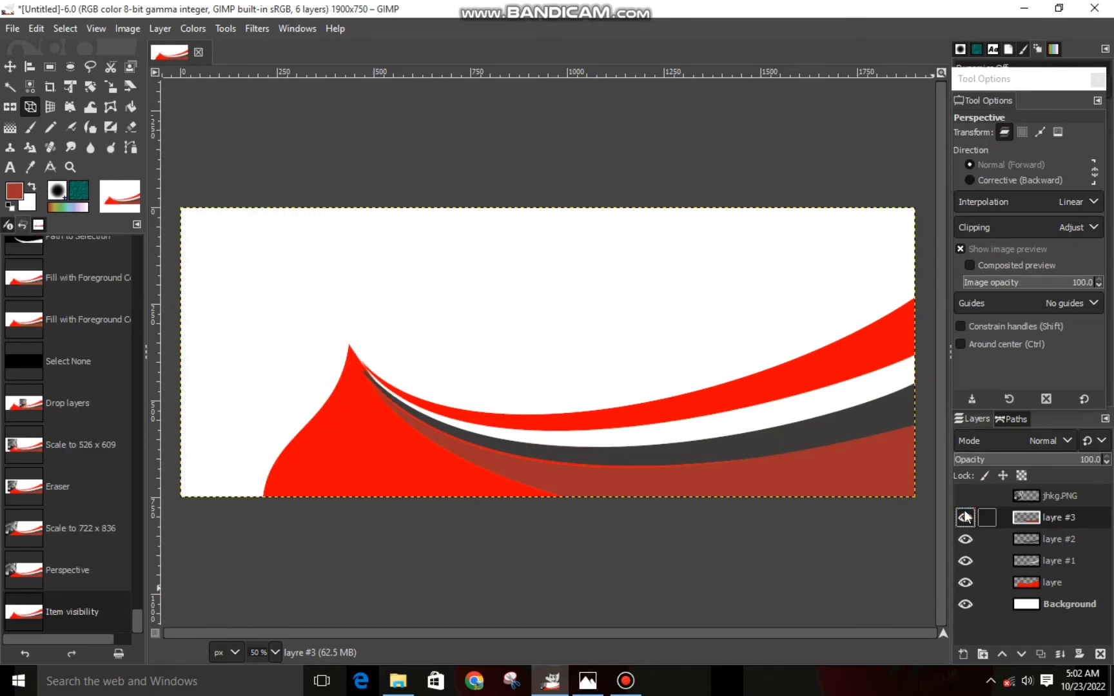
{"action": "left_click", "coordinate": [964, 517]}
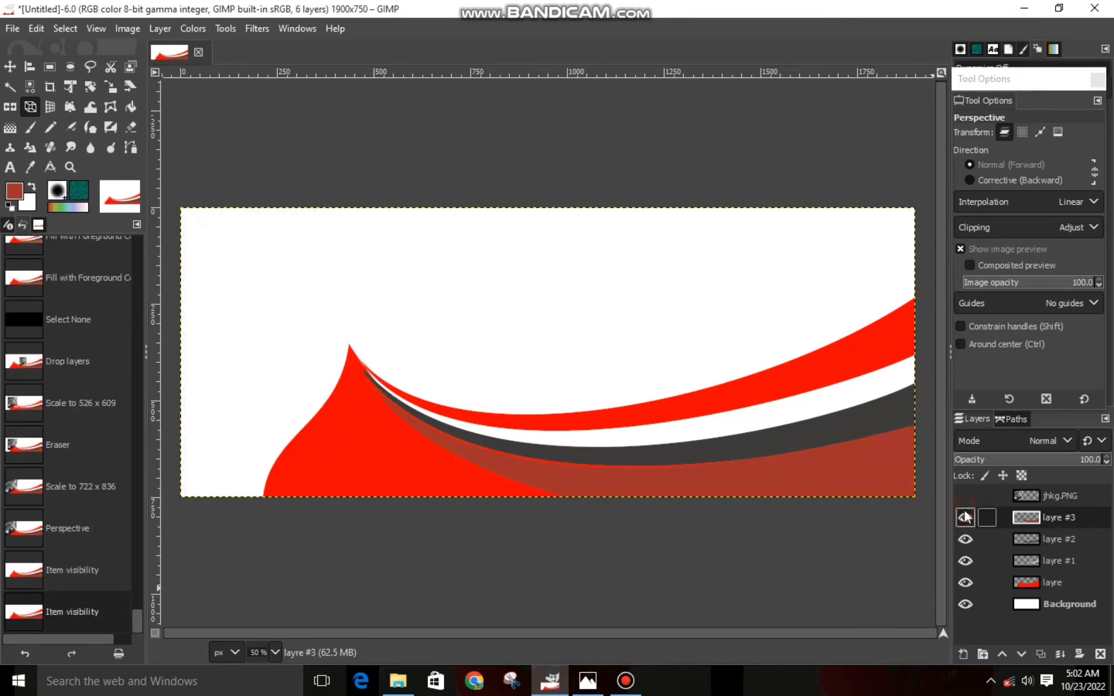
{"action": "left_click", "coordinate": [965, 496]}
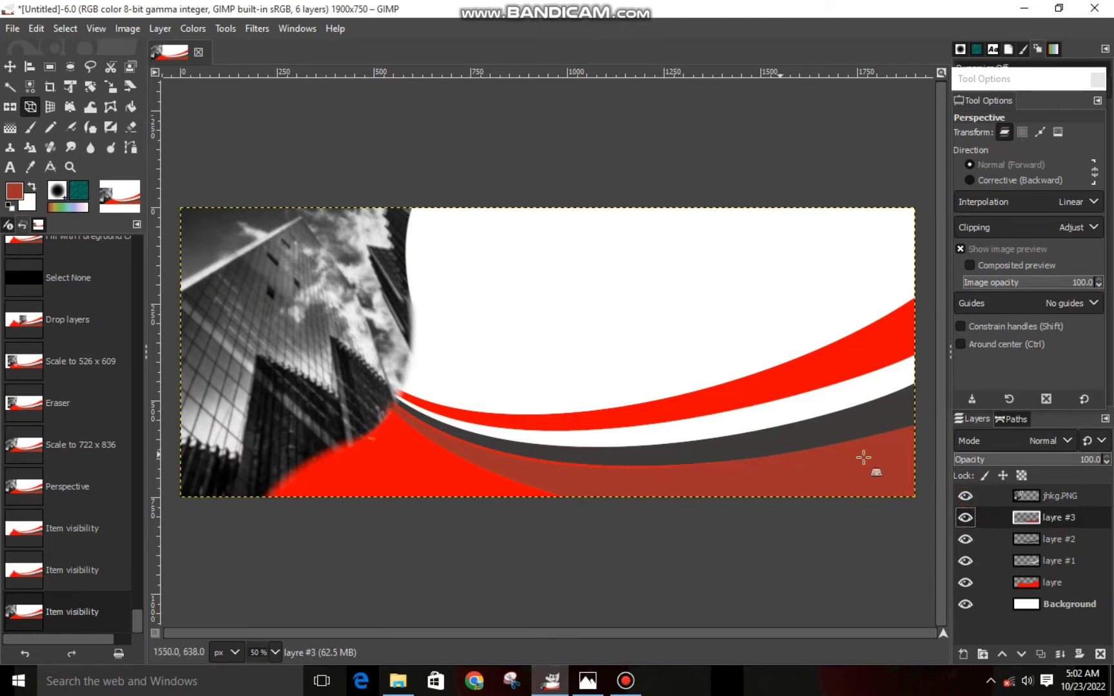
Lower the jhkg.PNG layer's opacity to 47.9.
{"action": "left_click_drag", "start_coordinate": [1039, 463], "coordinate": [1096, 463]}
{"action": "left_click", "coordinate": [1052, 494]}
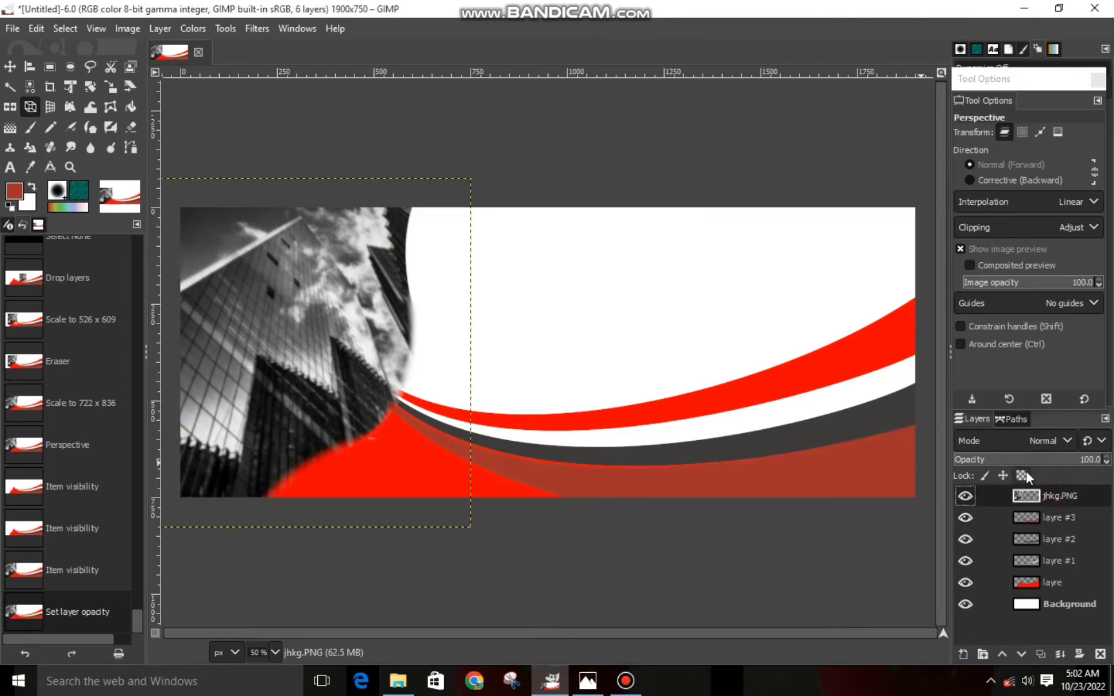
{"action": "left_click_drag", "start_coordinate": [1025, 462], "coordinate": [1022, 463]}
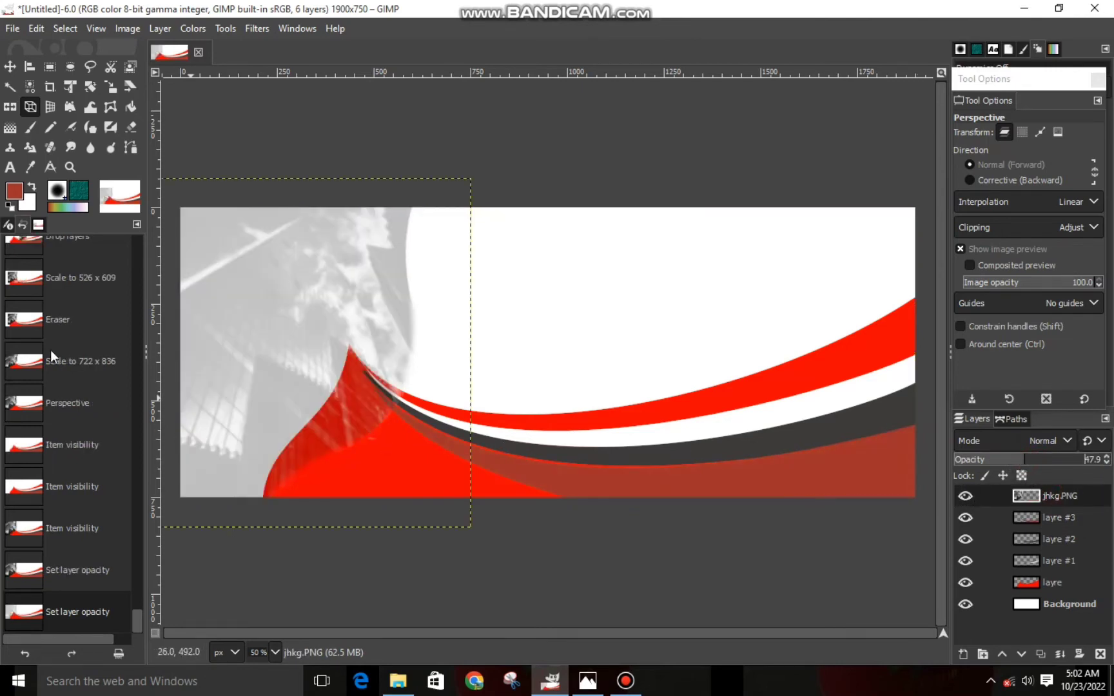
Trace a curved path along the red shape's left edge, from the banner's lower edge up to the shape's tip.
{"action": "left_click", "coordinate": [131, 147]}
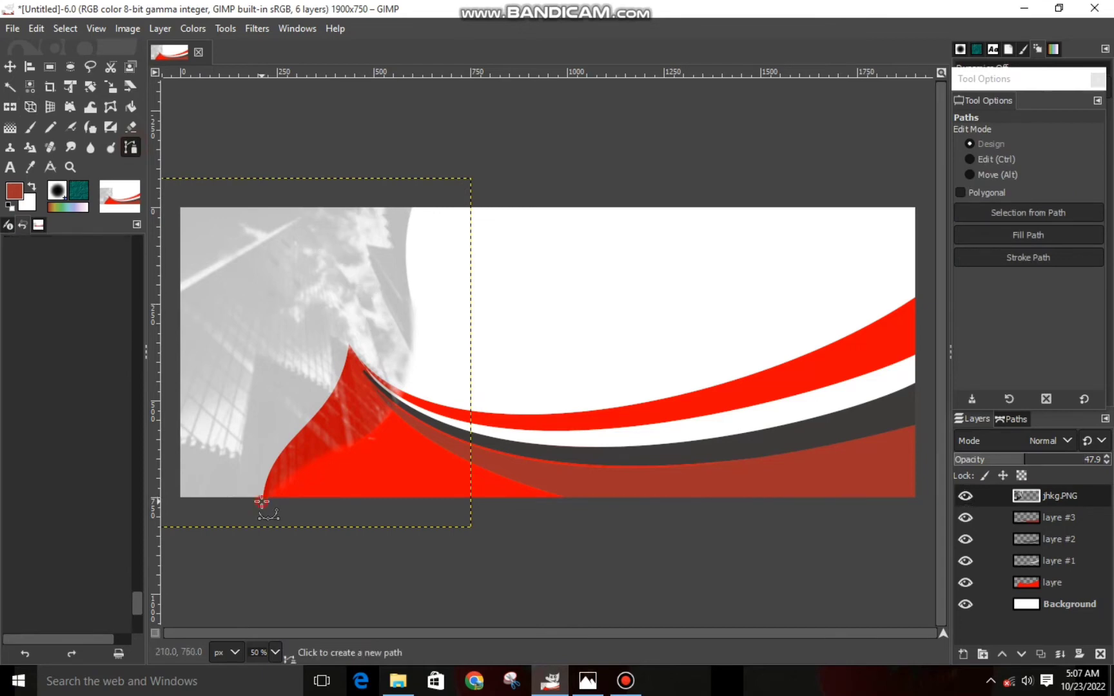
{"action": "left_click", "coordinate": [261, 501]}
{"action": "left_click", "coordinate": [346, 344]}
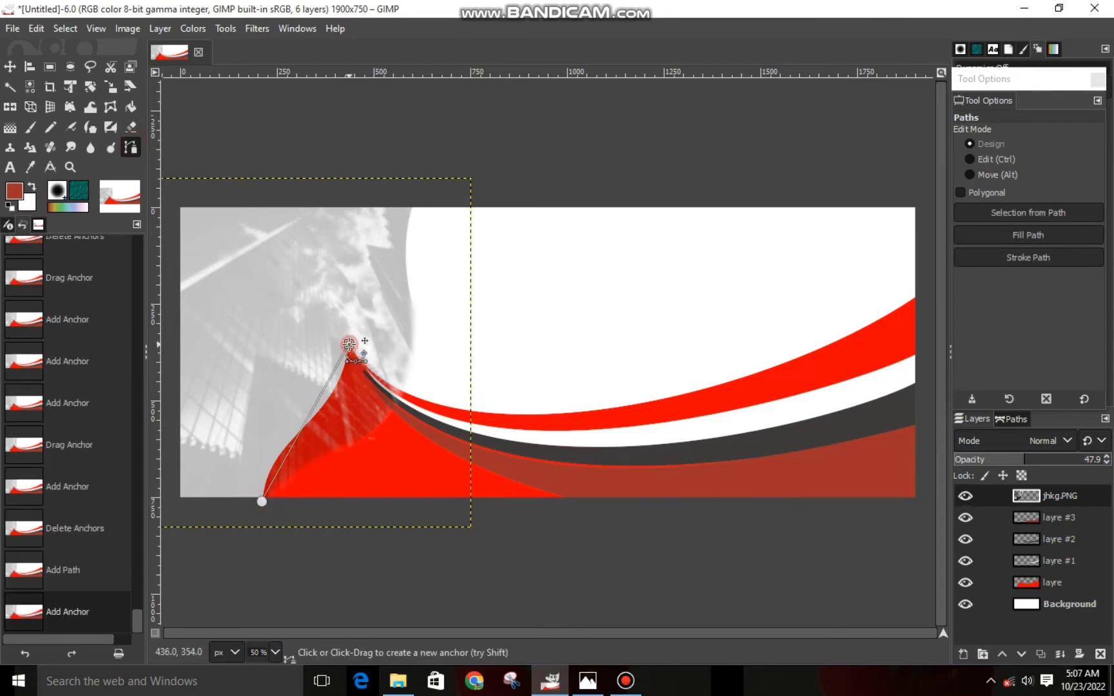
{"action": "left_click_drag", "start_coordinate": [282, 426], "coordinate": [288, 436]}
{"action": "left_click_drag", "start_coordinate": [347, 345], "coordinate": [337, 405]}
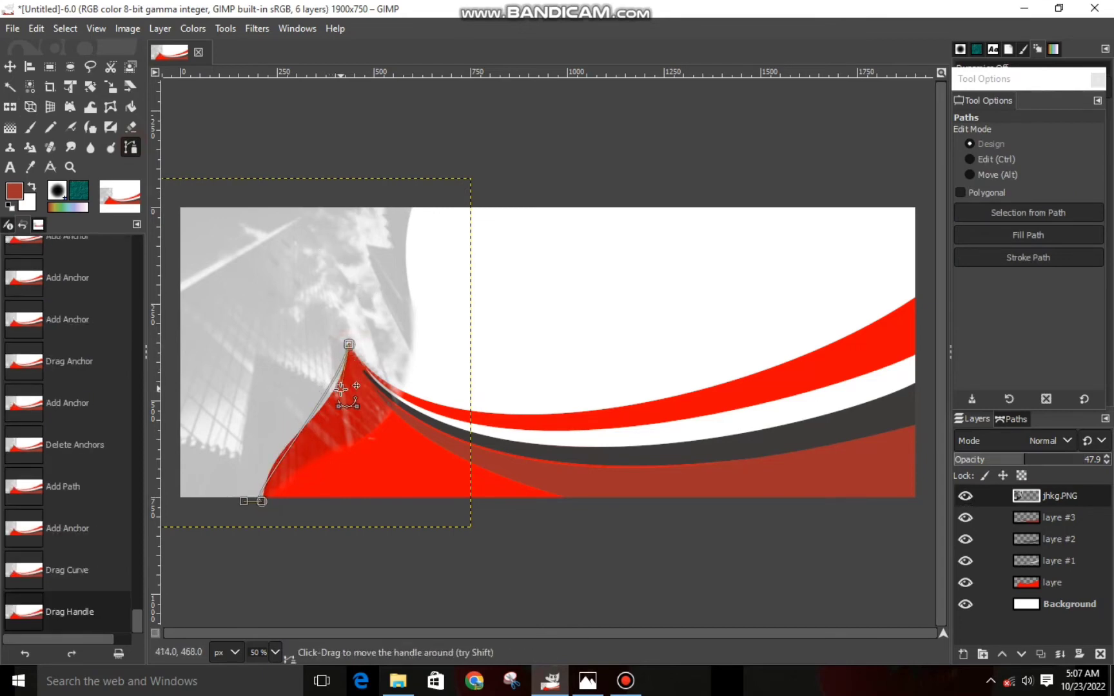
{"action": "left_click_drag", "start_coordinate": [241, 499], "coordinate": [259, 453]}
{"action": "left_click_drag", "start_coordinate": [338, 404], "coordinate": [345, 405]}
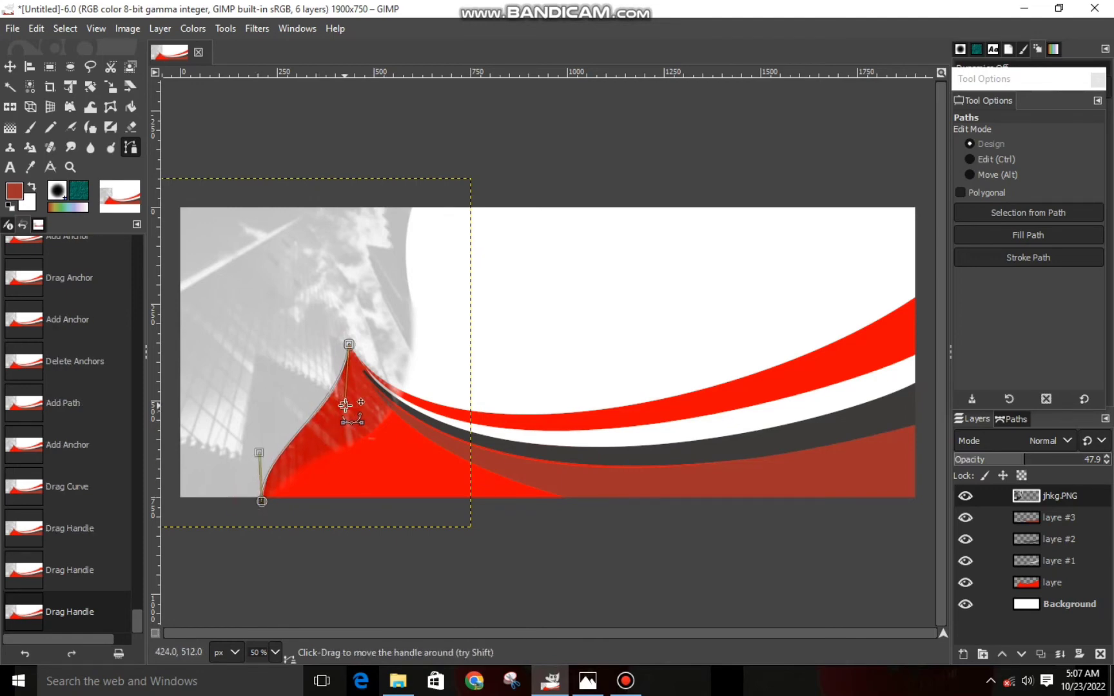
{"action": "left_click_drag", "start_coordinate": [260, 453], "coordinate": [260, 445]}
{"action": "left_click", "coordinate": [407, 352], "text": "shift"}
{"action": "key", "text": "BackSpace"}
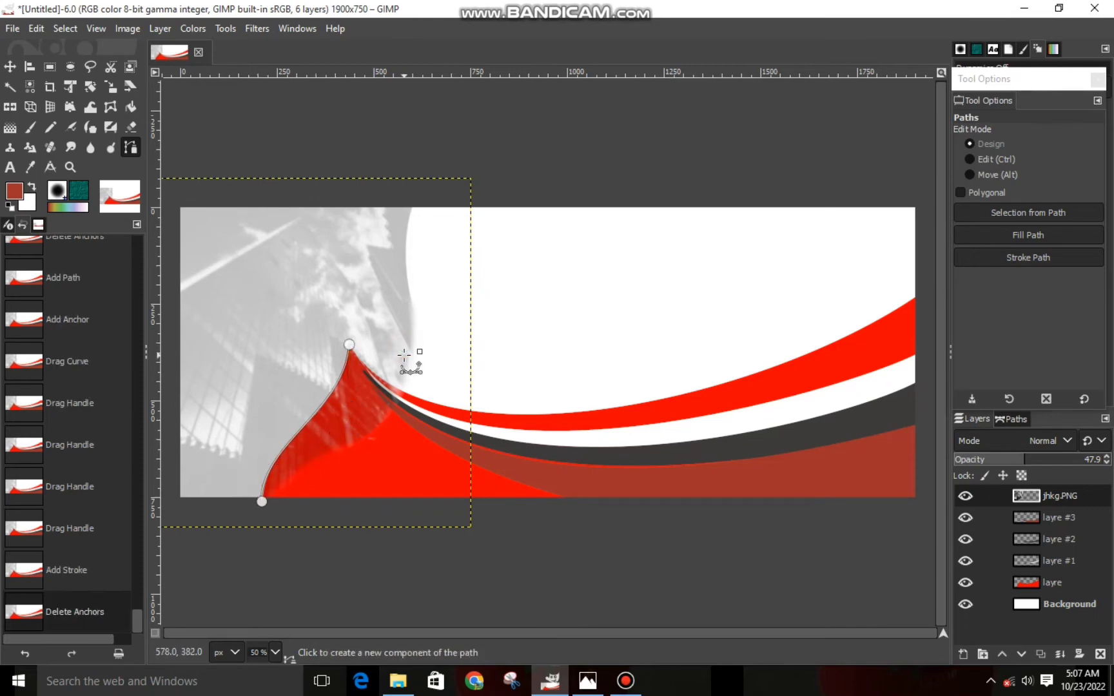
Extend the path from the red tip to just above the banner's upper edge, bowing this segment to the left.
{"action": "left_click", "coordinate": [349, 343]}
{"action": "left_click", "coordinate": [357, 202]}
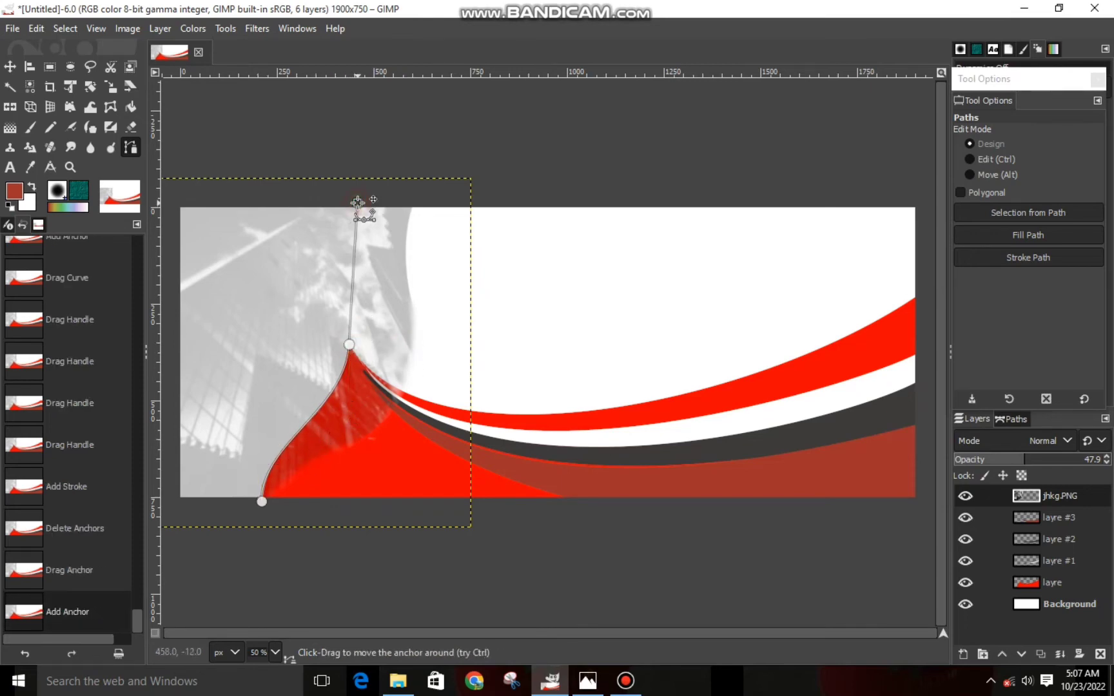
{"action": "left_click_drag", "start_coordinate": [350, 264], "coordinate": [333, 236]}
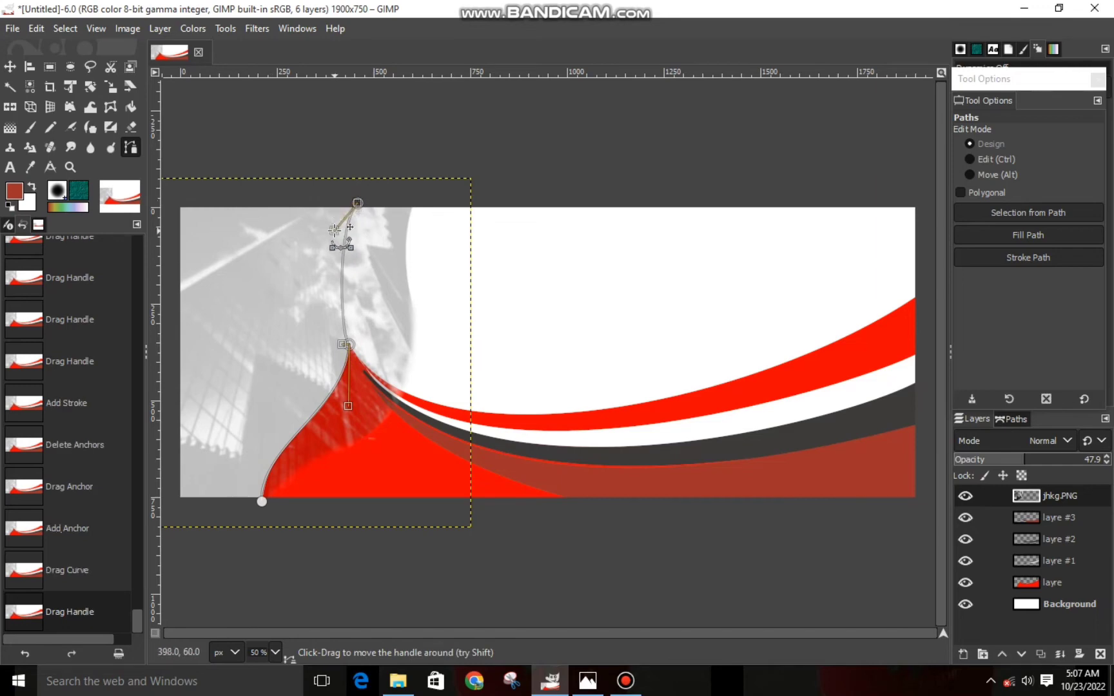
{"action": "left_click_drag", "start_coordinate": [342, 340], "coordinate": [334, 301]}
{"action": "left_click", "coordinate": [358, 204], "text": "shift"}
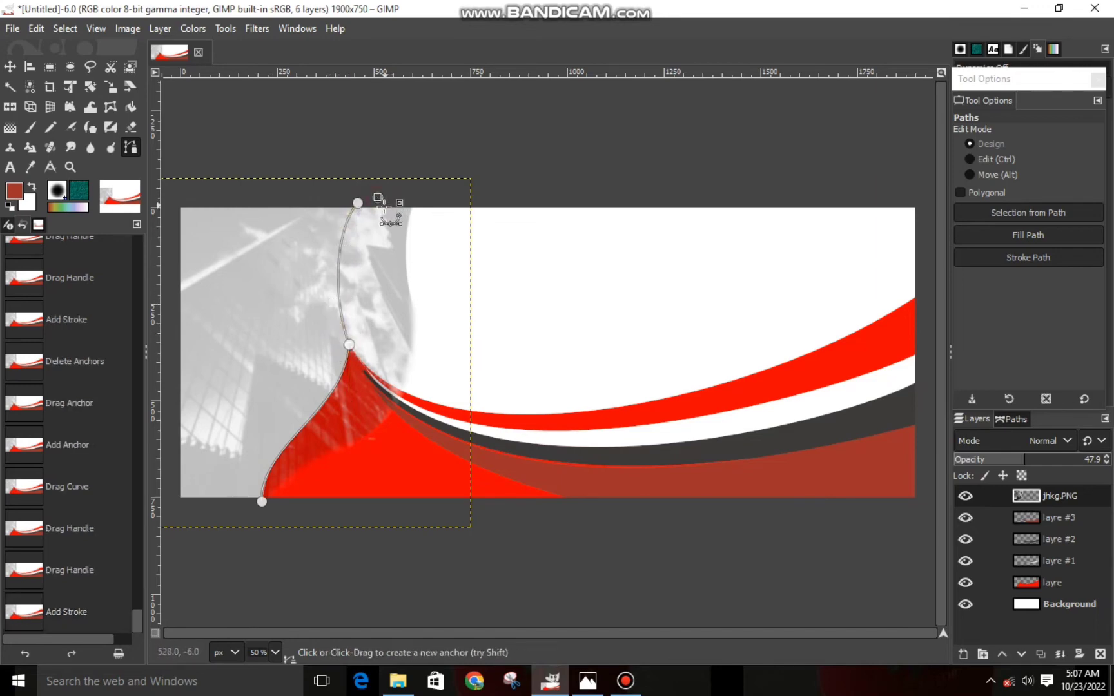
{"action": "key", "text": "BackSpace"}
Close the path around the unwanted right part of the photo and convert it to a selection.
{"action": "left_click", "coordinate": [358, 203]}
{"action": "left_click", "coordinate": [441, 205]}
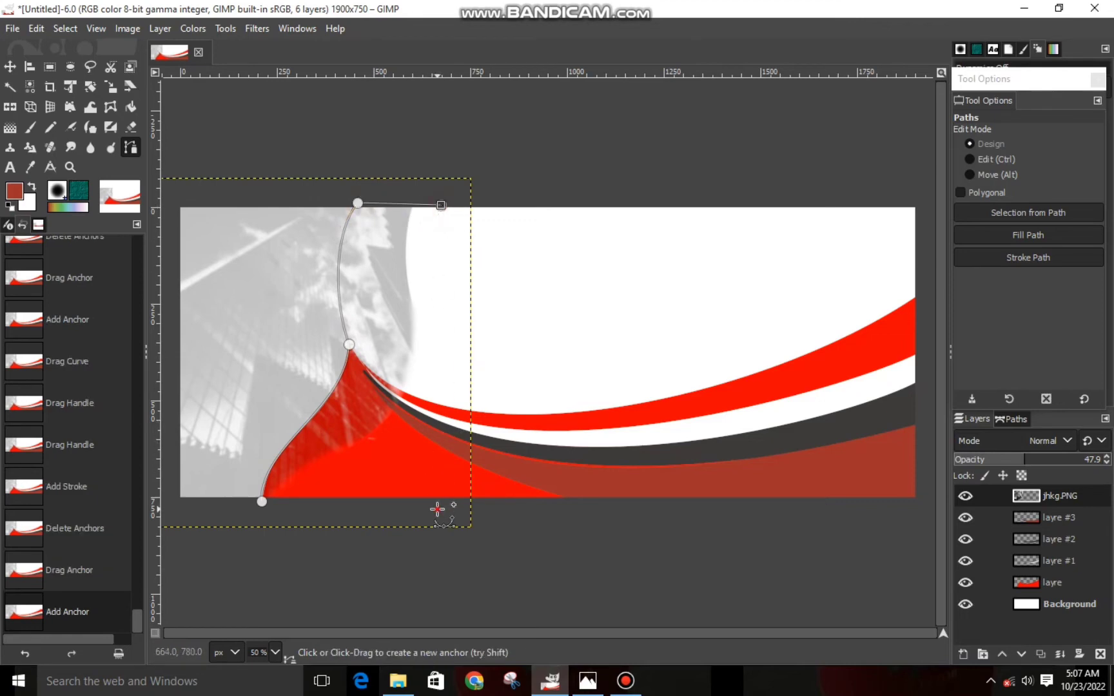
{"action": "left_click", "coordinate": [438, 509]}
{"action": "left_click", "coordinate": [286, 509]}
{"action": "left_click_drag", "start_coordinate": [286, 510], "coordinate": [462, 579]}
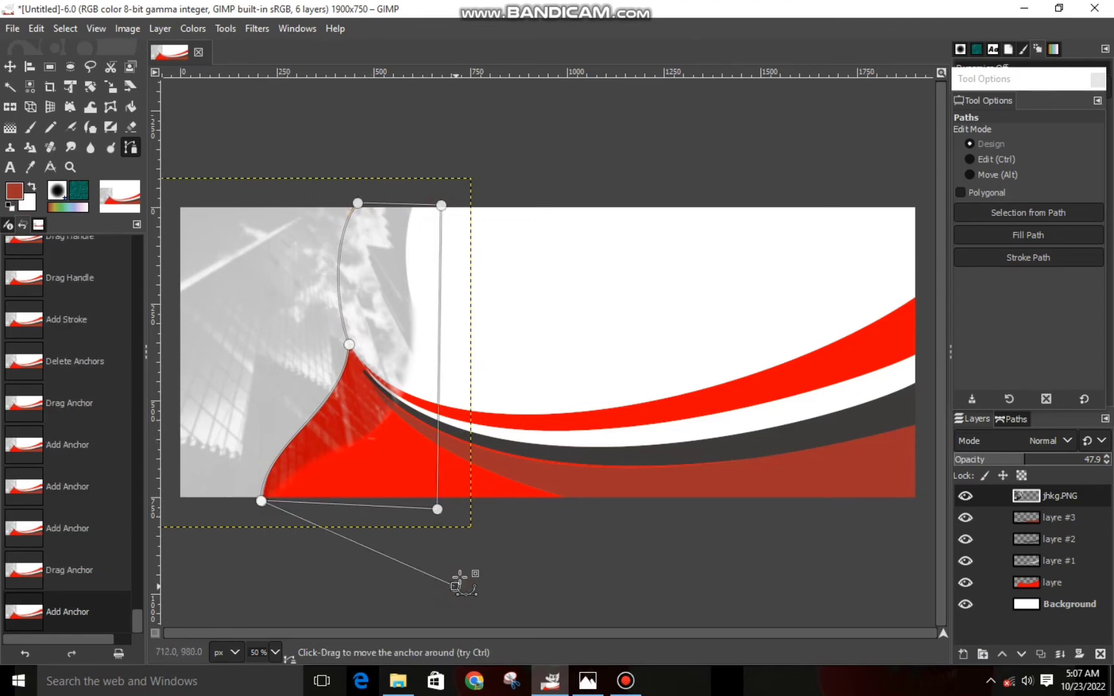
{"action": "key", "text": "BackSpace"}
{"action": "key", "text": "Return"}
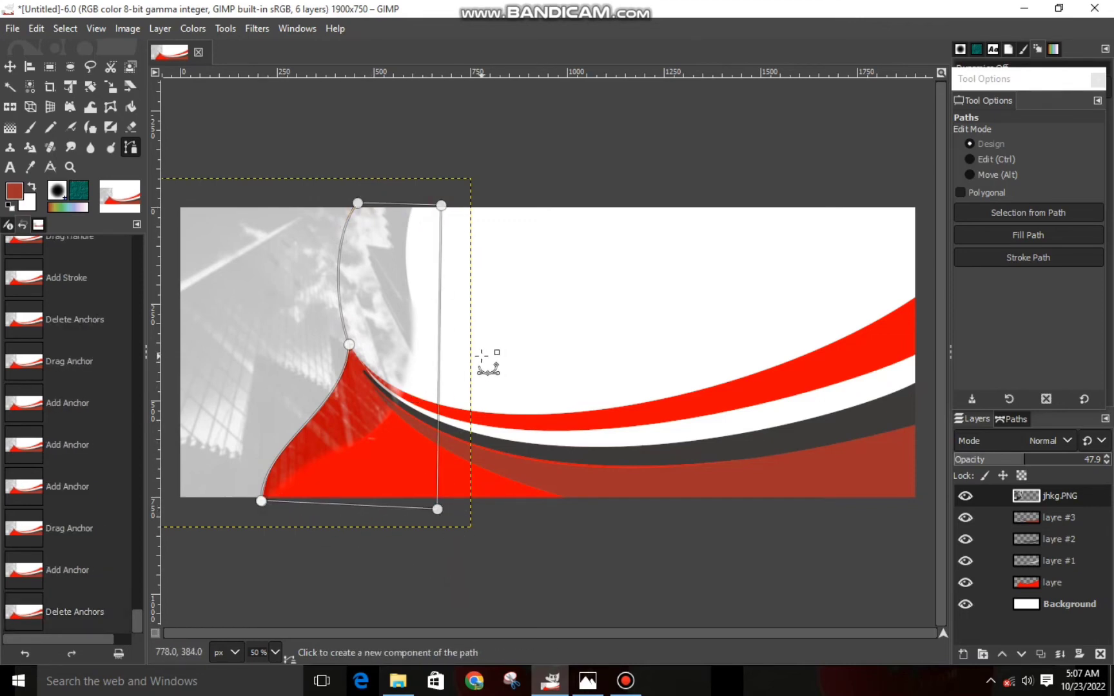
Cut the selected right part out of the jhkg.PNG layer and clear the selection.
{"action": "right_click", "coordinate": [407, 373]}
{"action": "mouse_move", "coordinate": [433, 415]}
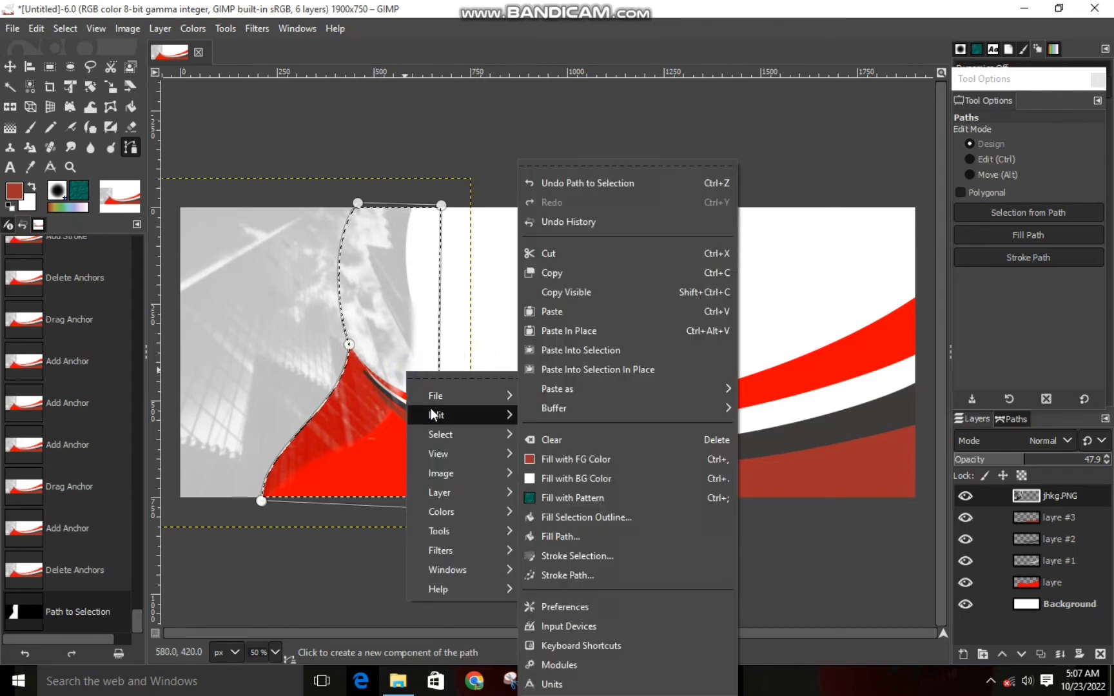
{"action": "left_click", "coordinate": [556, 253]}
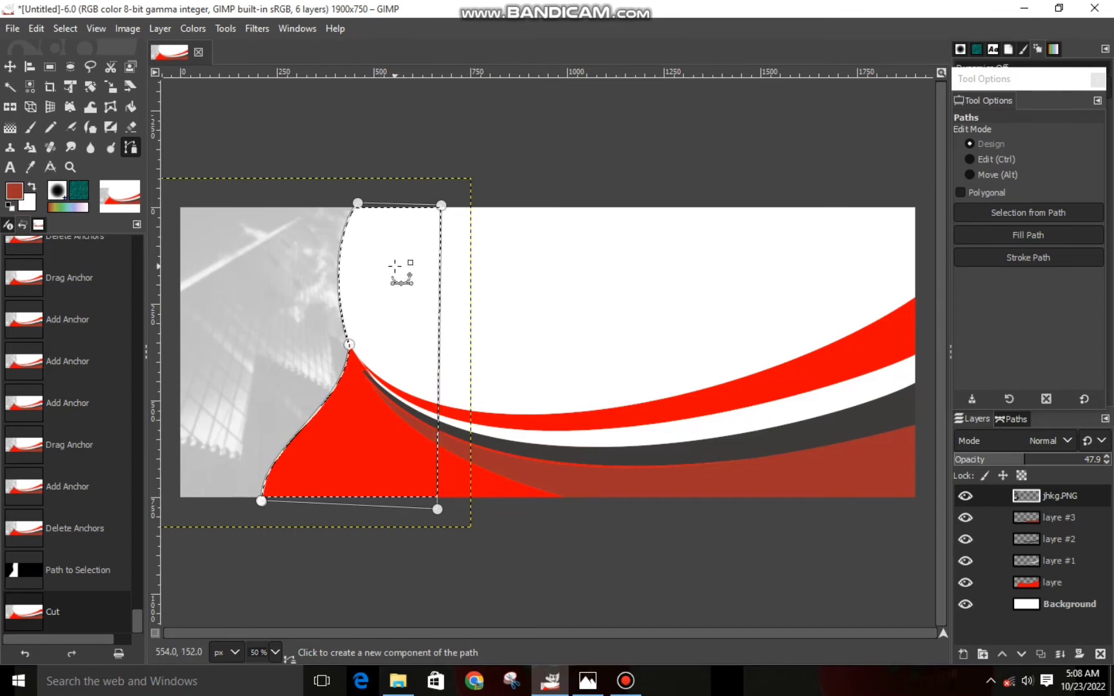
{"action": "left_click", "coordinate": [65, 29]}
{"action": "left_click", "coordinate": [105, 72]}
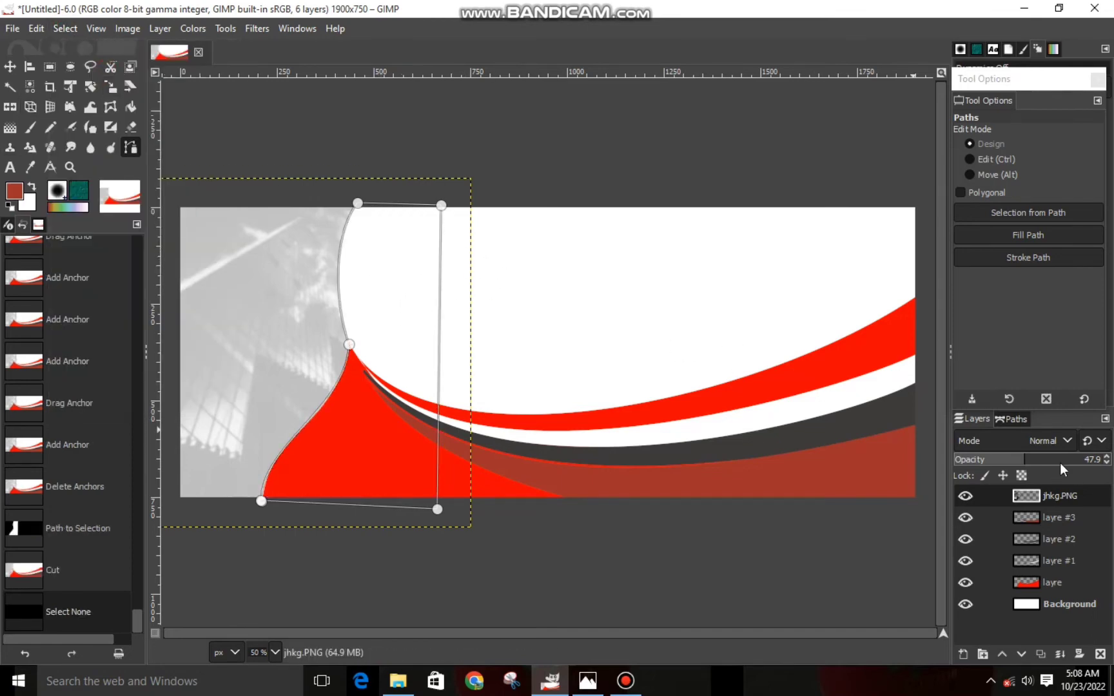
Switch to the Move tool and set the jhkg.PNG layer's opacity back to 100.
{"action": "left_click", "coordinate": [10, 67]}
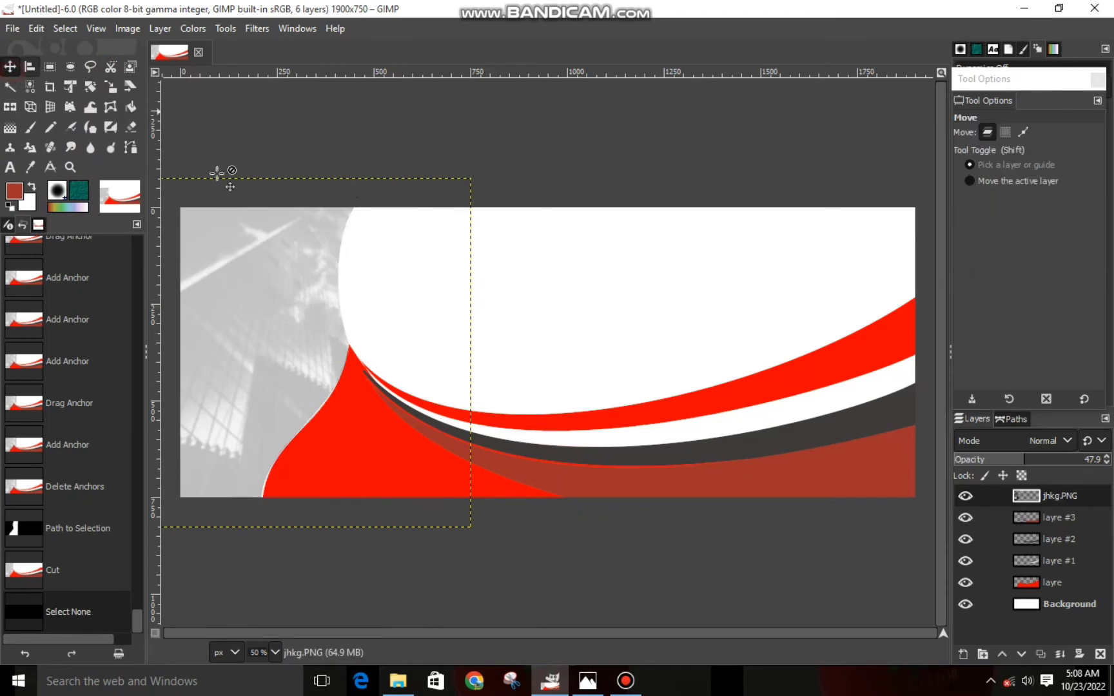
{"action": "left_click", "coordinate": [1032, 460]}
{"action": "left_click_drag", "start_coordinate": [1091, 469], "coordinate": [1110, 467]}
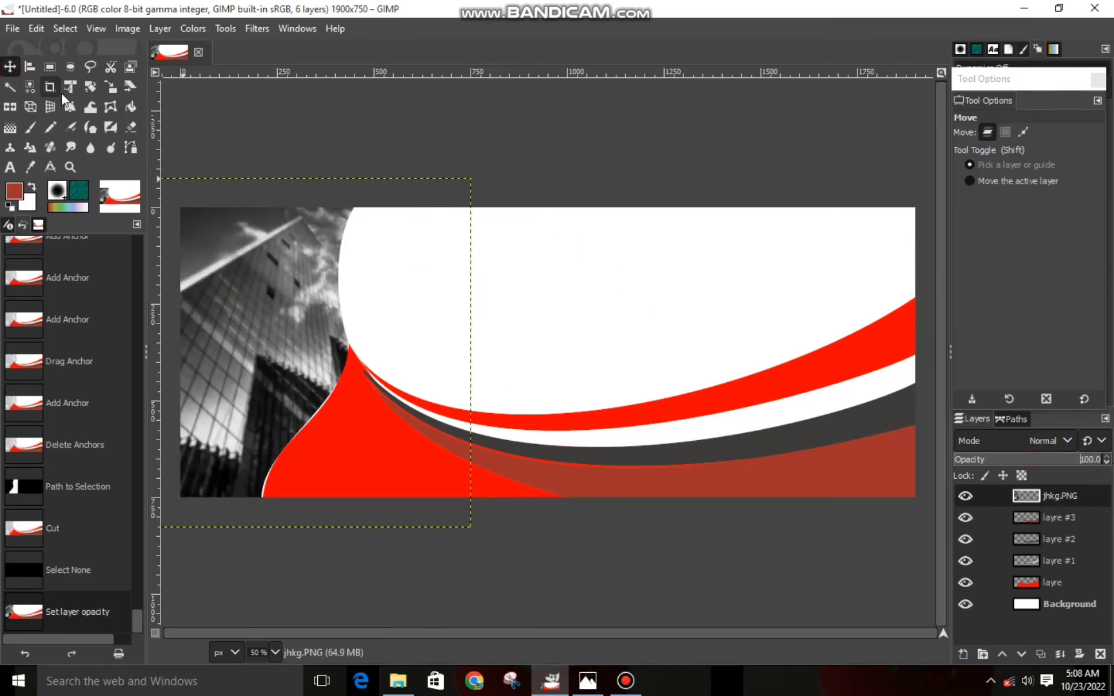
Scale the jhkg.PNG layer to 821 × 912 px so the photo meets the red shape's left edge.
{"action": "left_click", "coordinate": [110, 87]}
{"action": "left_click_drag", "start_coordinate": [397, 427], "coordinate": [417, 472]}
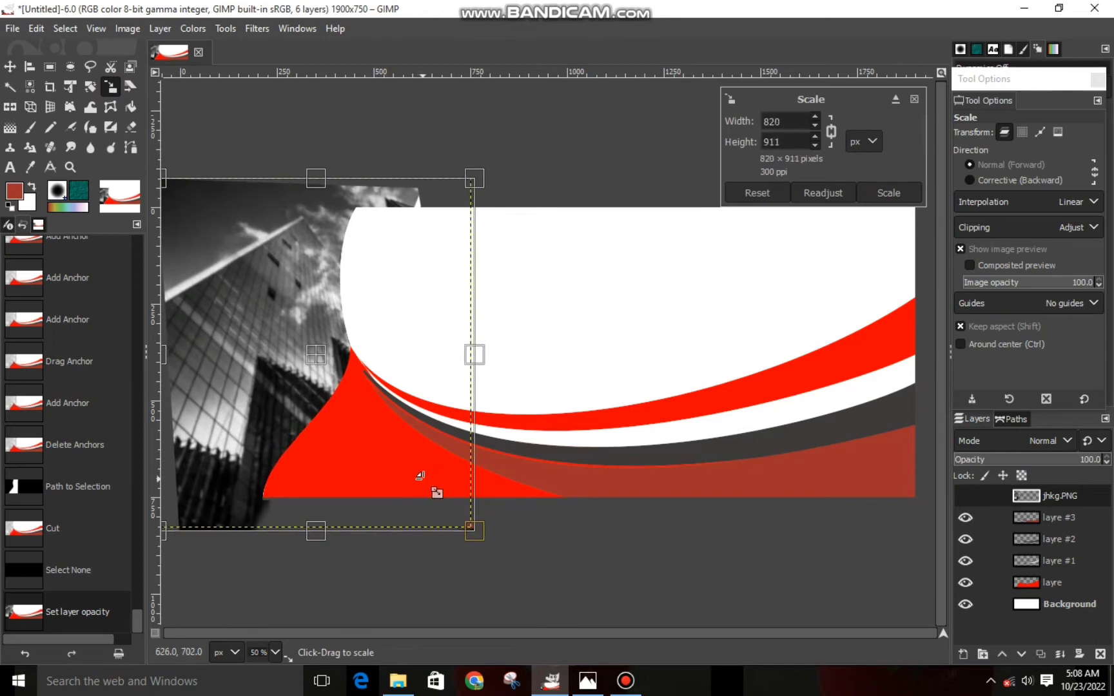
{"action": "left_click", "coordinate": [887, 192]}
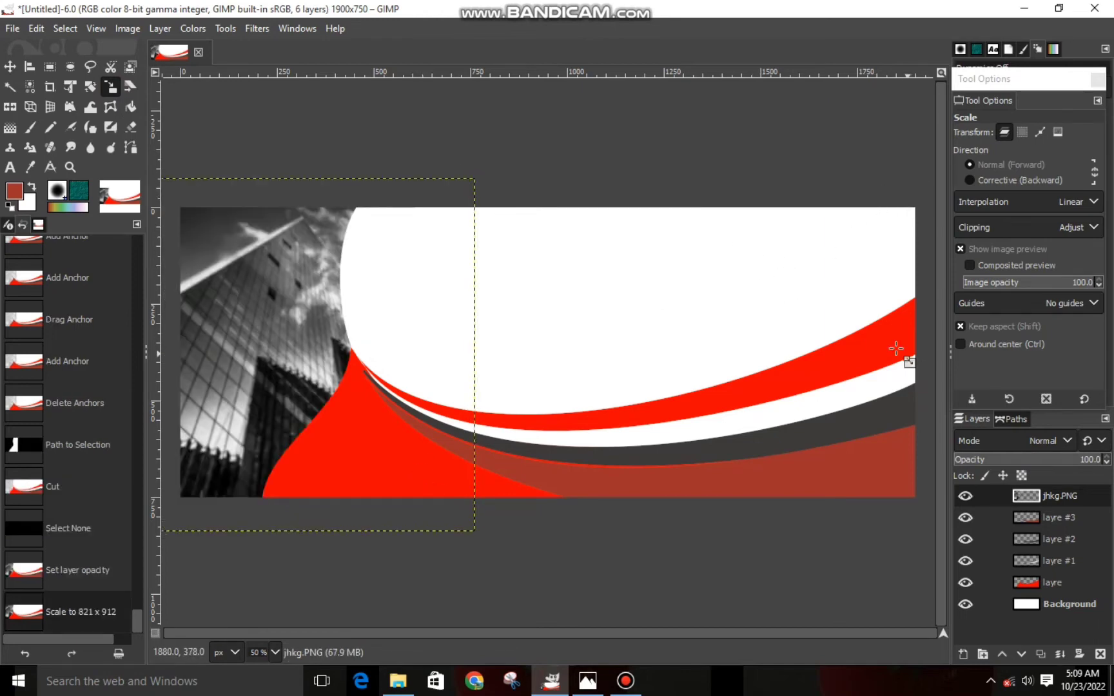
{"action": "left_click", "coordinate": [1054, 523]}
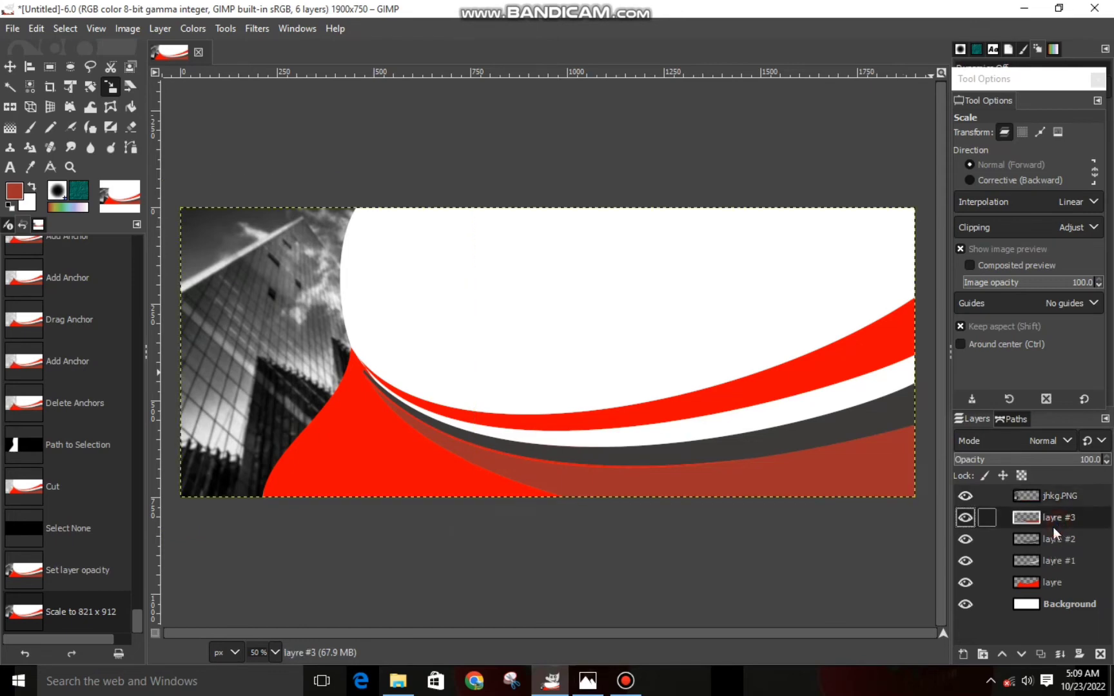
{"action": "left_click", "coordinate": [967, 518]}
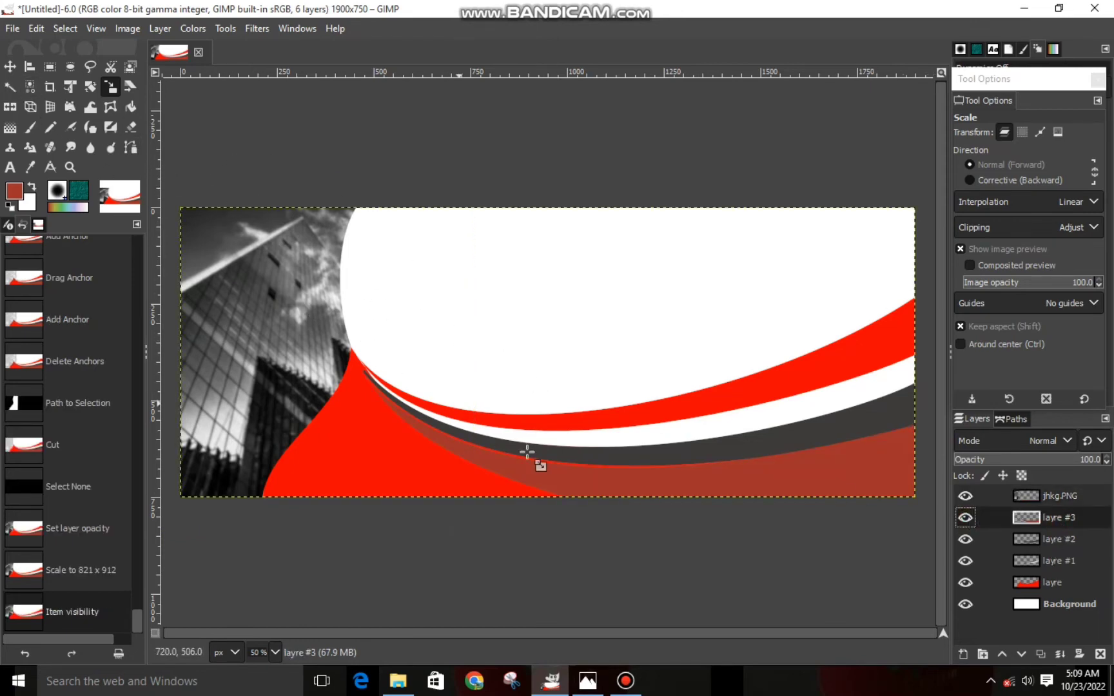
{"action": "left_click", "coordinate": [621, 486]}
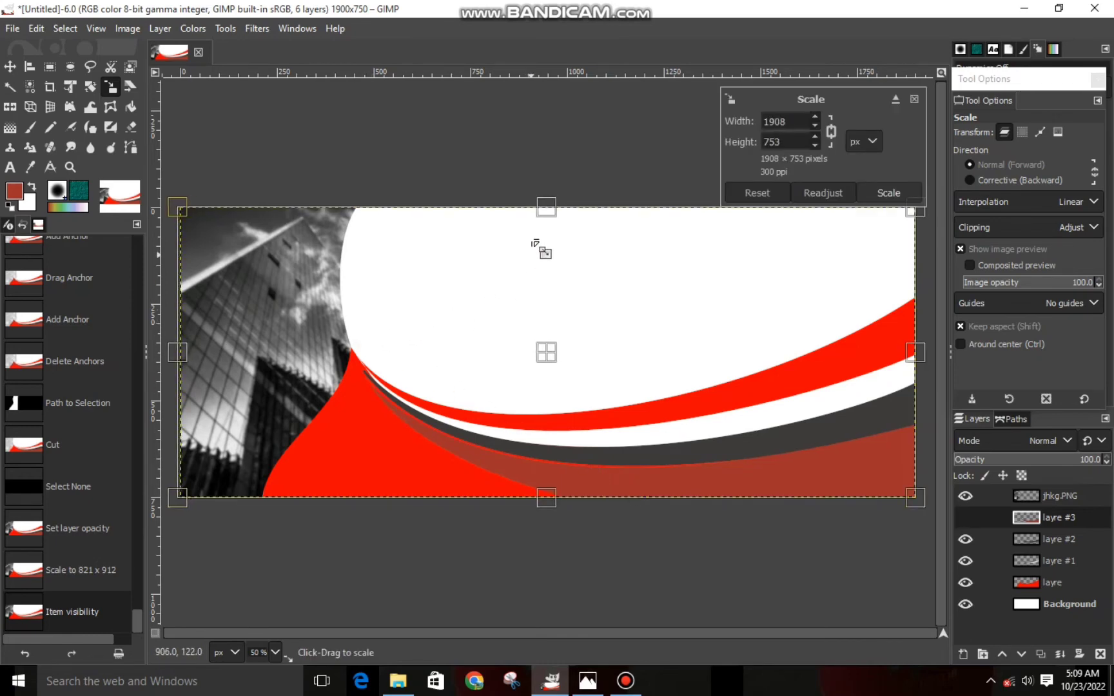
{"action": "left_click_drag", "start_coordinate": [540, 215], "coordinate": [540, 213]}
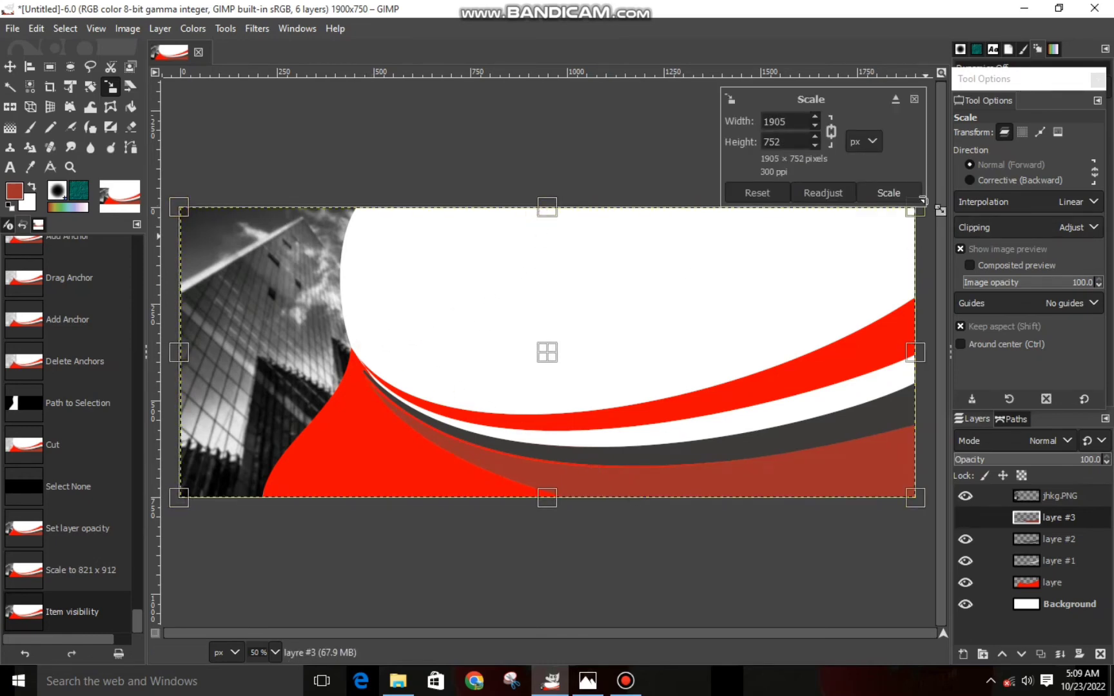
{"action": "left_click", "coordinate": [780, 192]}
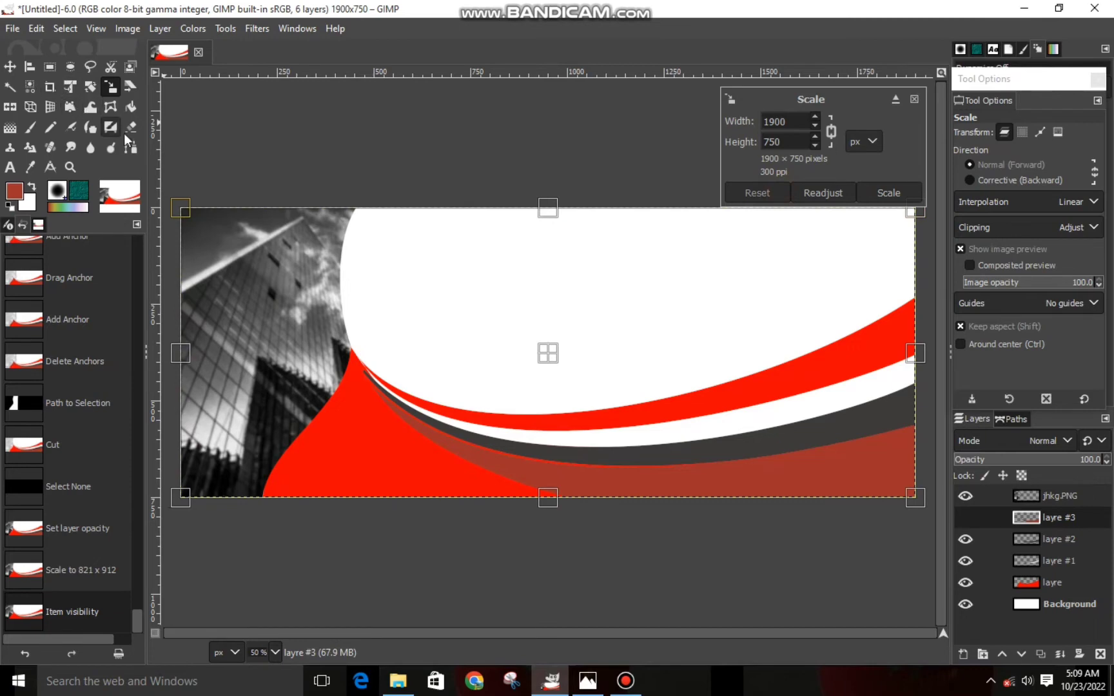
Apply a Perspective transform to layre #3, pulling its upper corners above the canvas and its sides slightly outward.
{"action": "left_click", "coordinate": [29, 109]}
{"action": "left_click", "coordinate": [465, 449]}
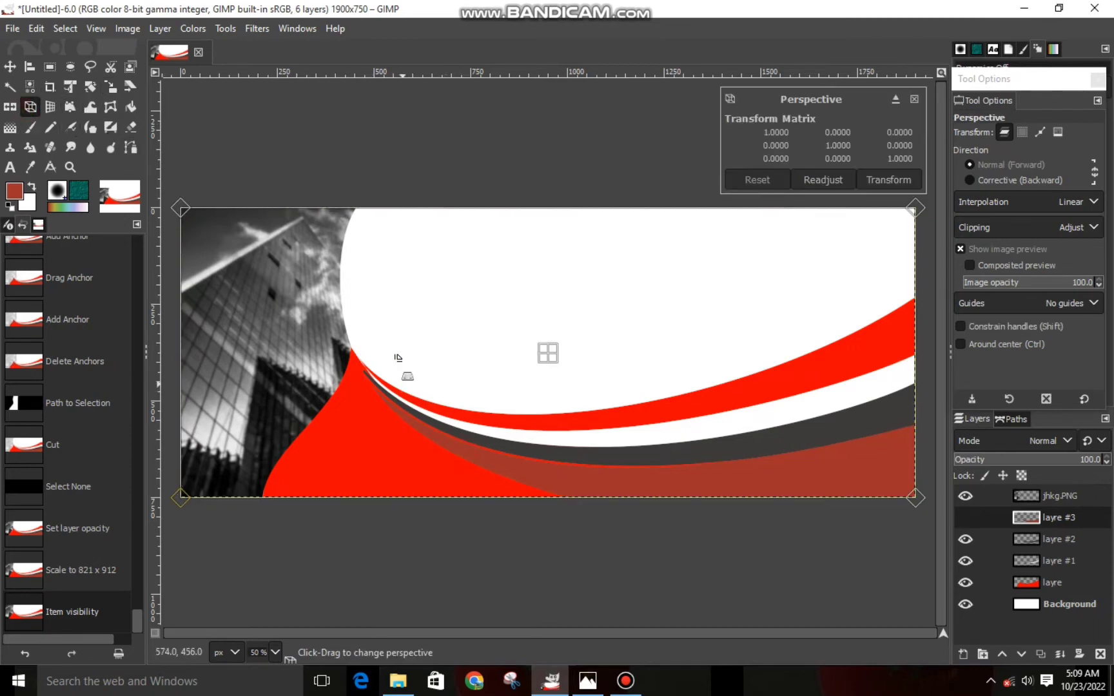
{"action": "left_click_drag", "start_coordinate": [398, 360], "coordinate": [393, 331]}
{"action": "left_click_drag", "start_coordinate": [705, 356], "coordinate": [713, 353]}
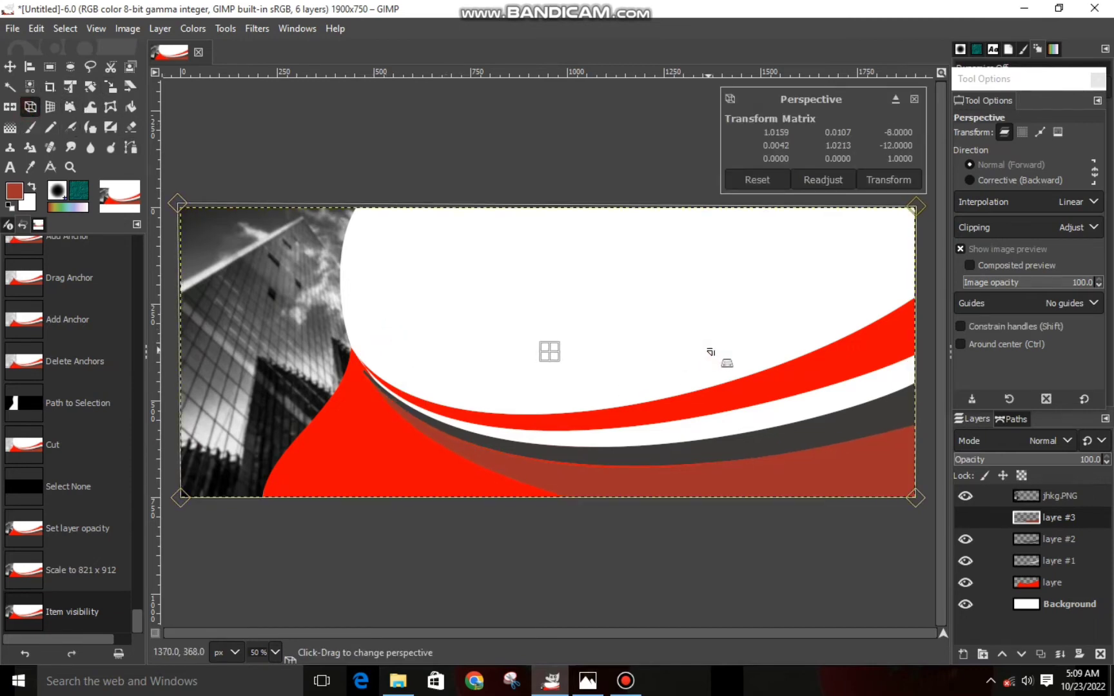
{"action": "left_click_drag", "start_coordinate": [601, 274], "coordinate": [602, 264]}
{"action": "left_click_drag", "start_coordinate": [876, 490], "coordinate": [909, 494]}
{"action": "left_click_drag", "start_coordinate": [415, 243], "coordinate": [544, 227]}
{"action": "left_click_drag", "start_coordinate": [226, 407], "coordinate": [216, 408]}
{"action": "left_click_drag", "start_coordinate": [857, 287], "coordinate": [865, 277]}
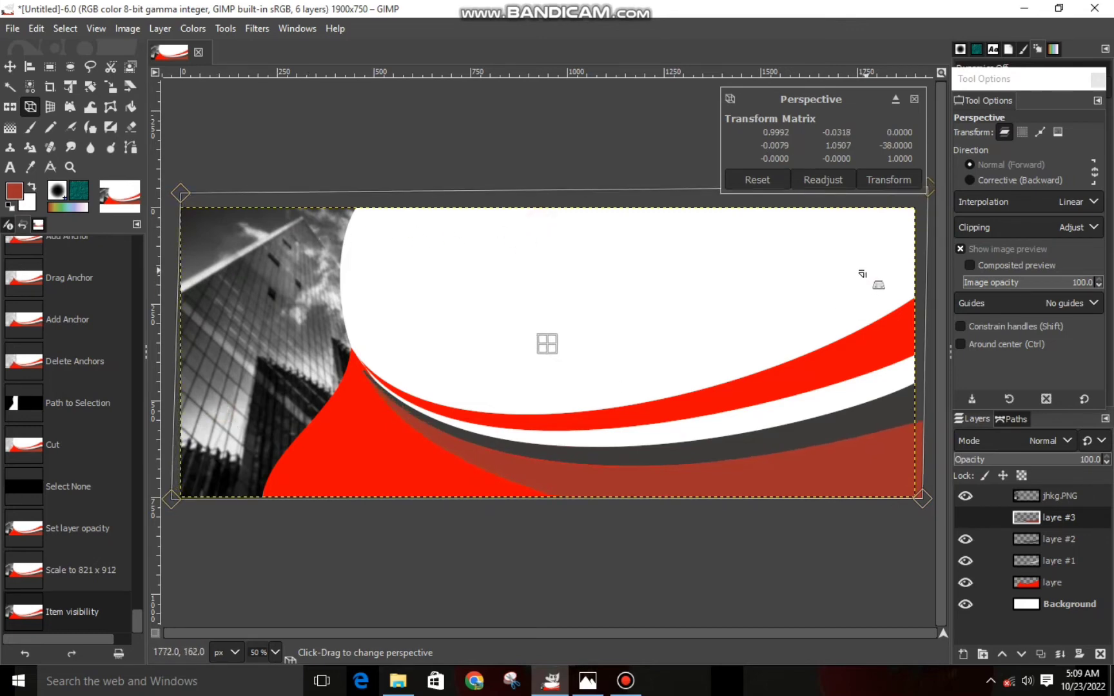
{"action": "left_click_drag", "start_coordinate": [189, 199], "coordinate": [189, 193]}
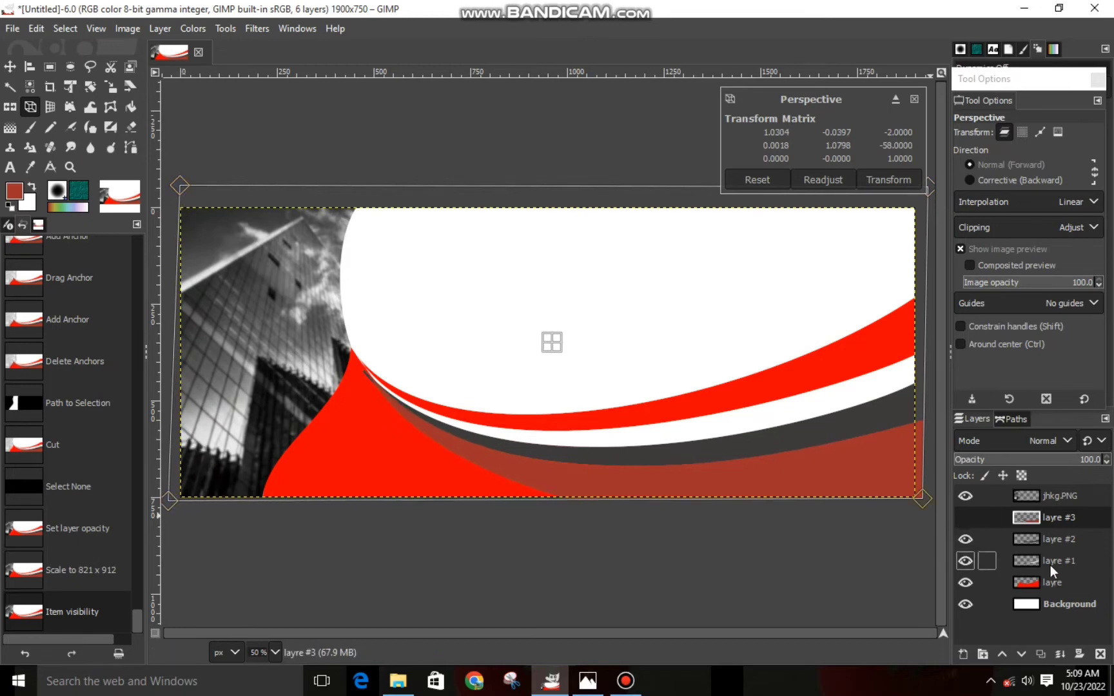
{"action": "left_click", "coordinate": [891, 187]}
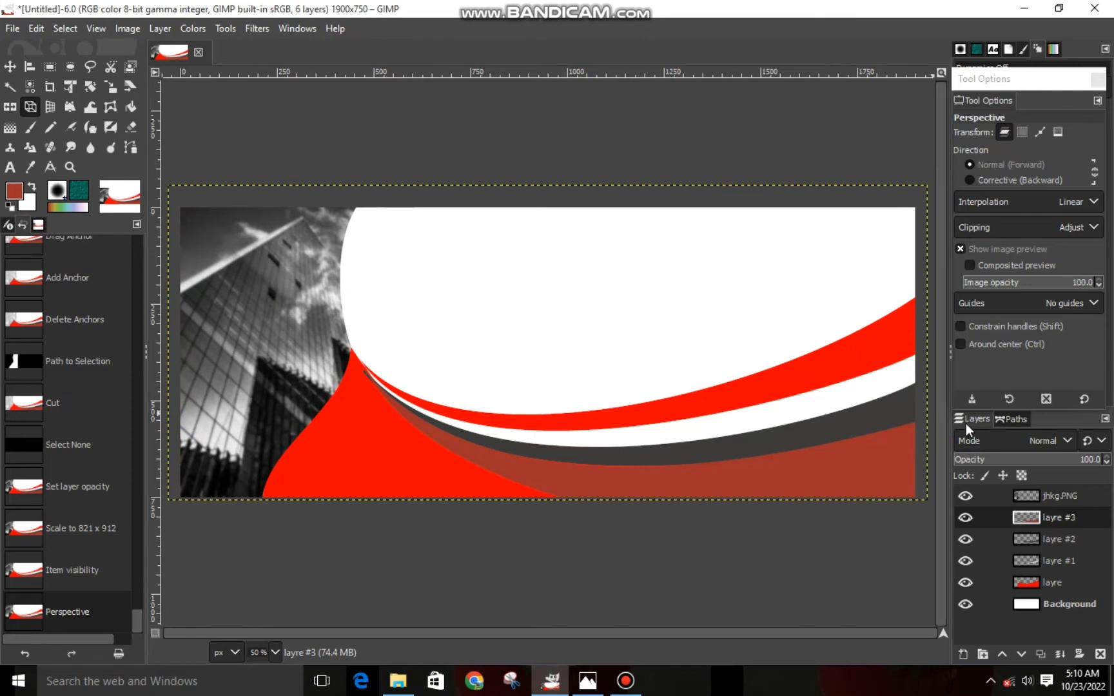
Select the jhkg.PNG layer and draw a text box across the upper white area beside the photo.
{"action": "left_click", "coordinate": [1081, 500]}
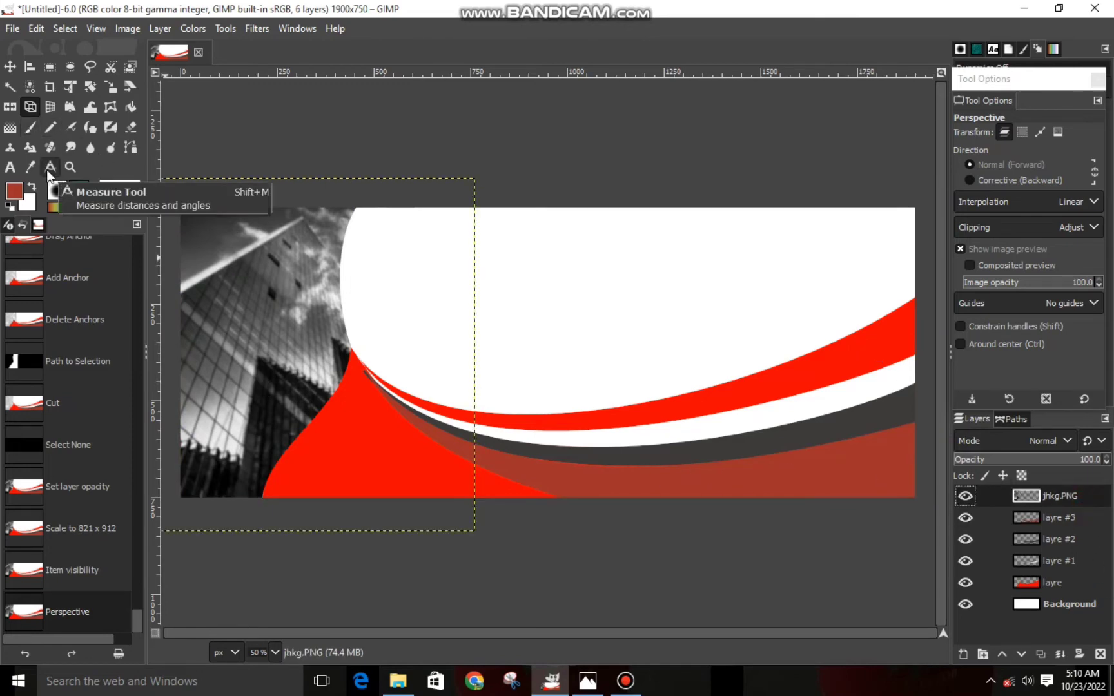
{"action": "left_click", "coordinate": [10, 167]}
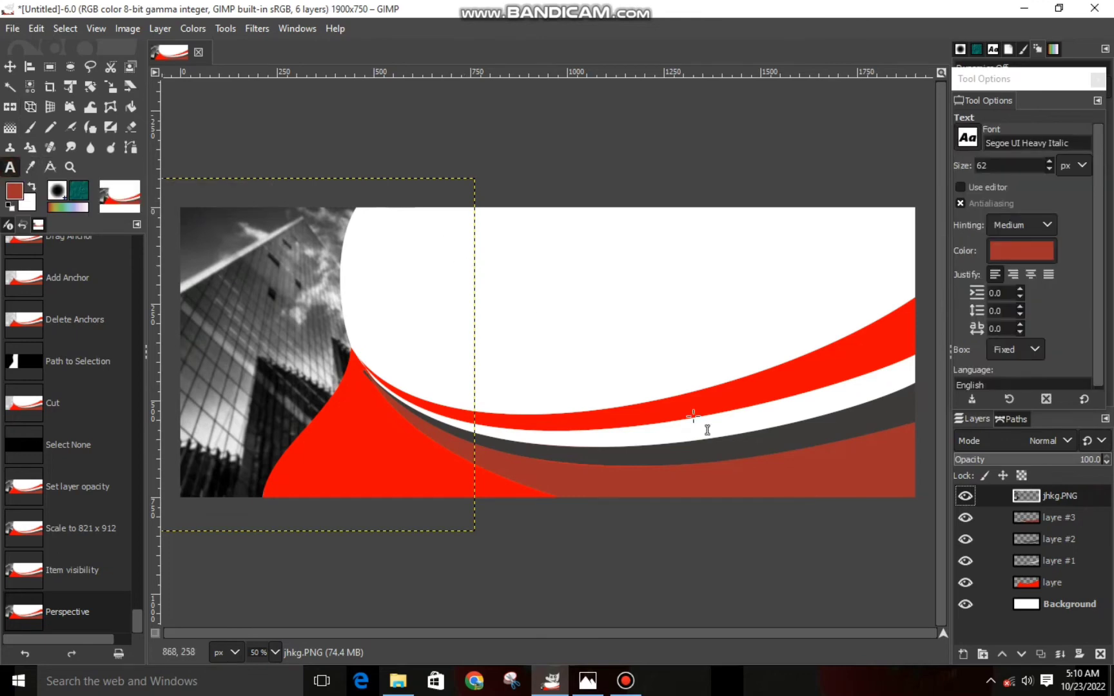
{"action": "left_click_drag", "start_coordinate": [418, 232], "coordinate": [741, 306]}
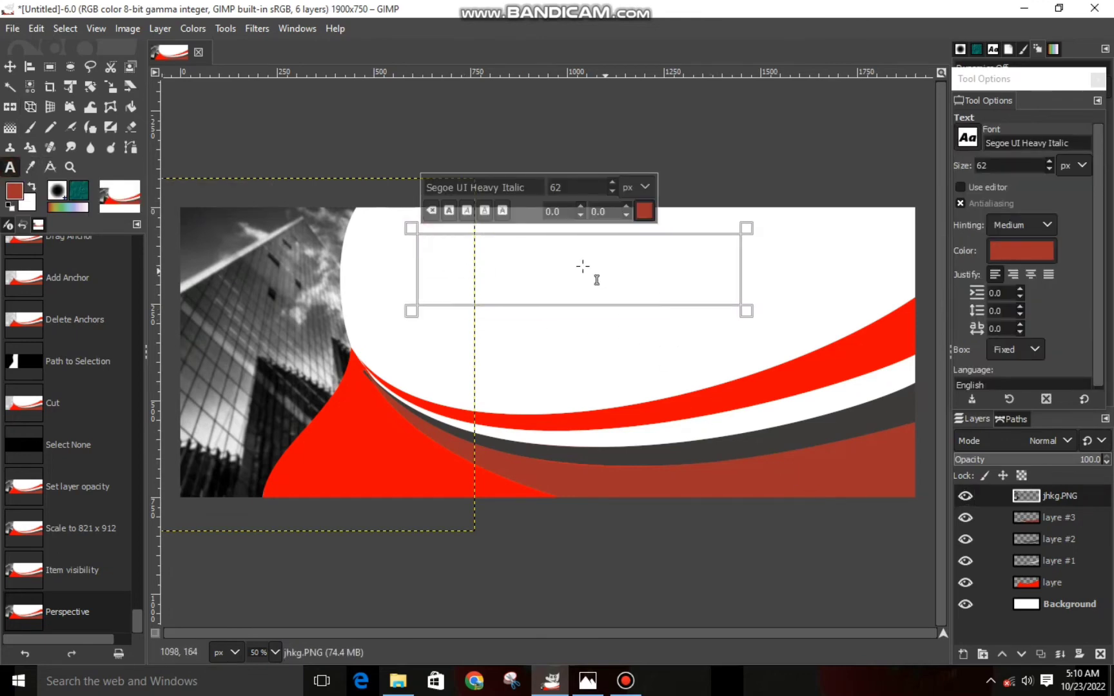
{"action": "left_click", "coordinate": [603, 681]}
{"action": "left_click", "coordinate": [604, 681]}
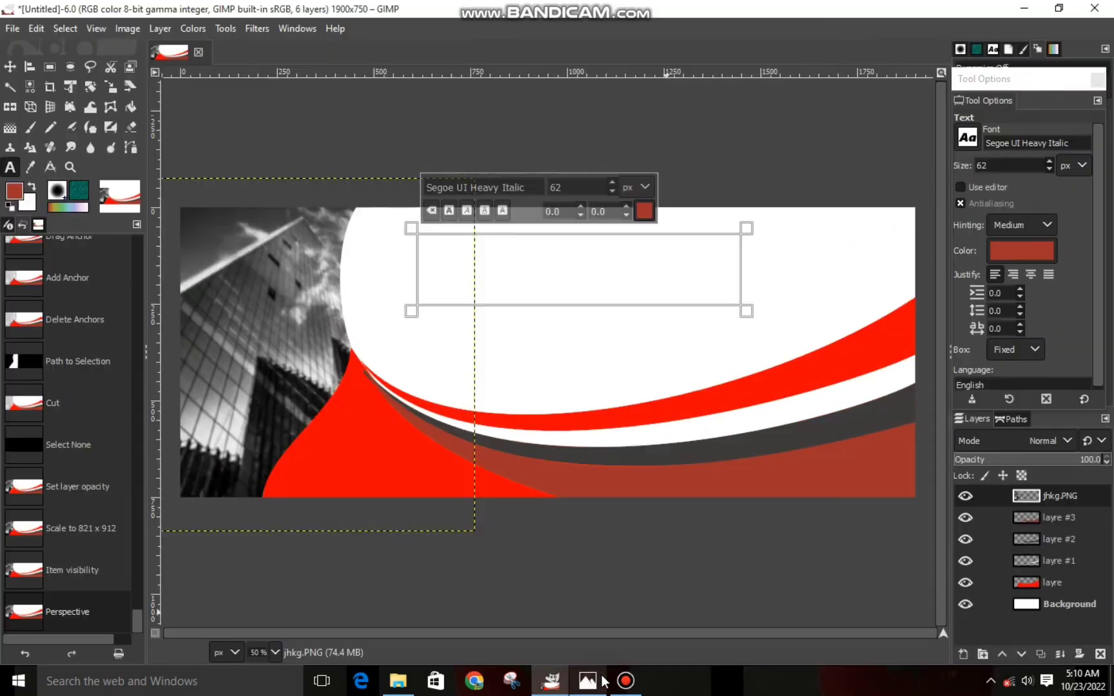
{"action": "left_click", "coordinate": [642, 212]}
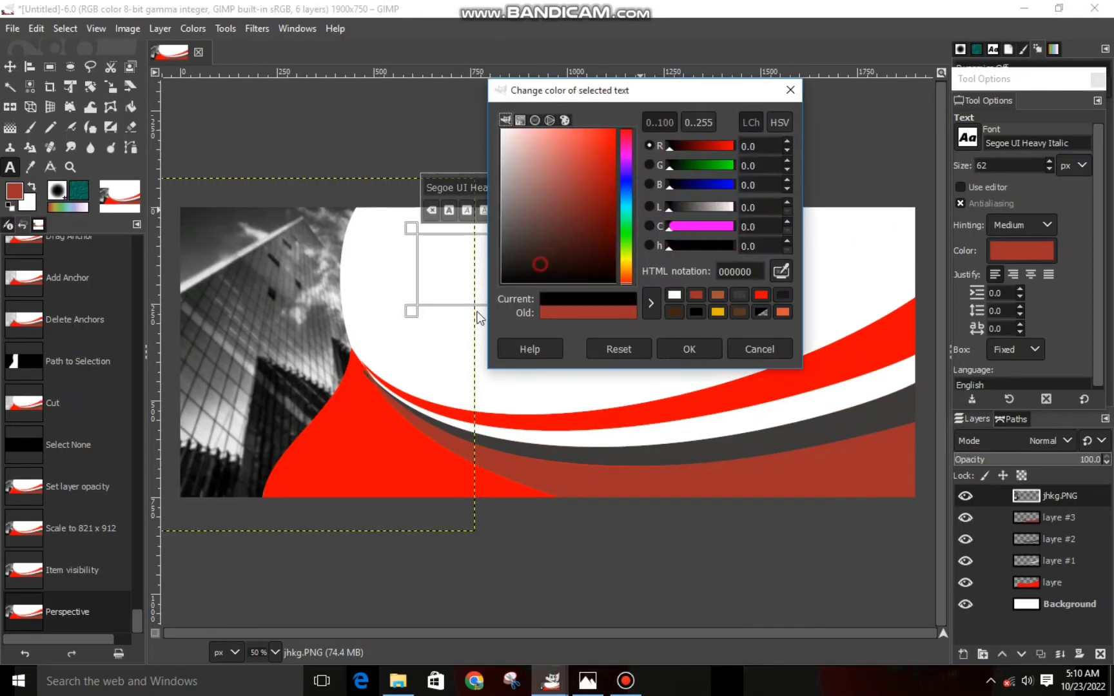
{"action": "left_click", "coordinate": [686, 348]}
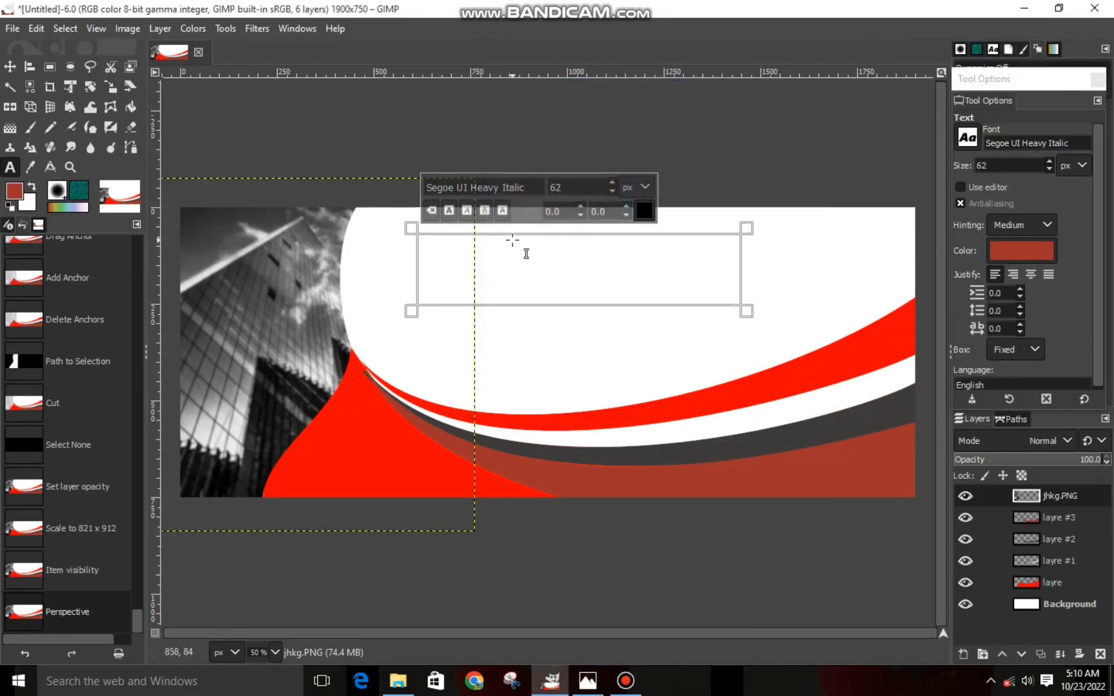
{"action": "type", "text": "BA"}
{"action": "key", "text": "BackSpace"}
{"action": "key", "text": "BackSpace"}
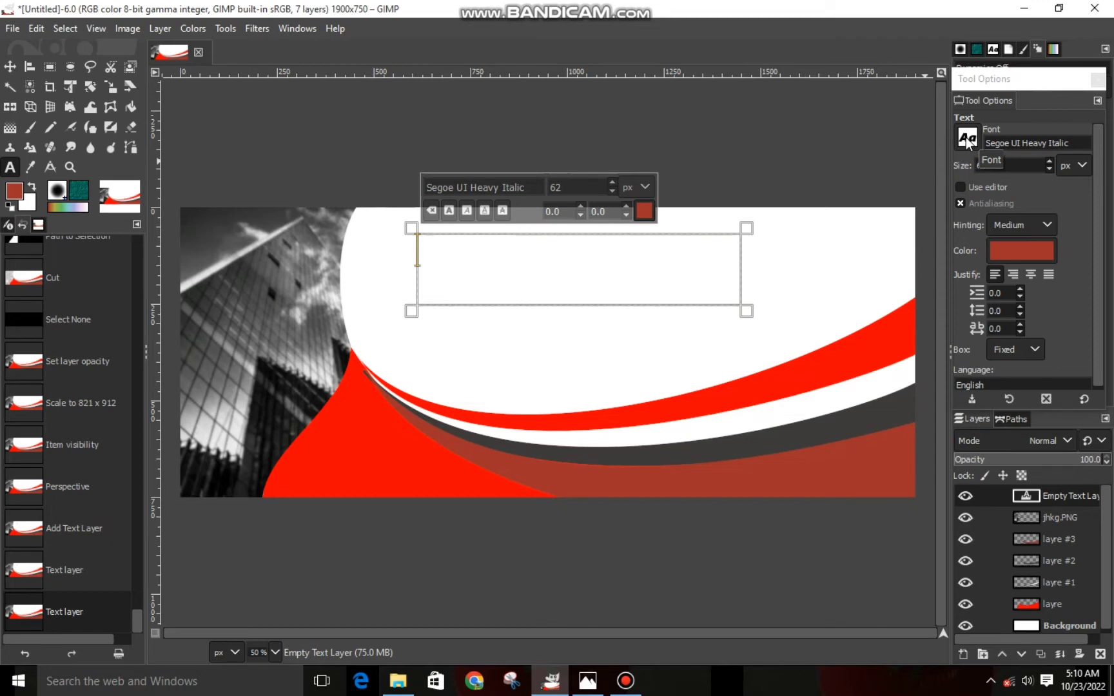
{"action": "left_click", "coordinate": [644, 211]}
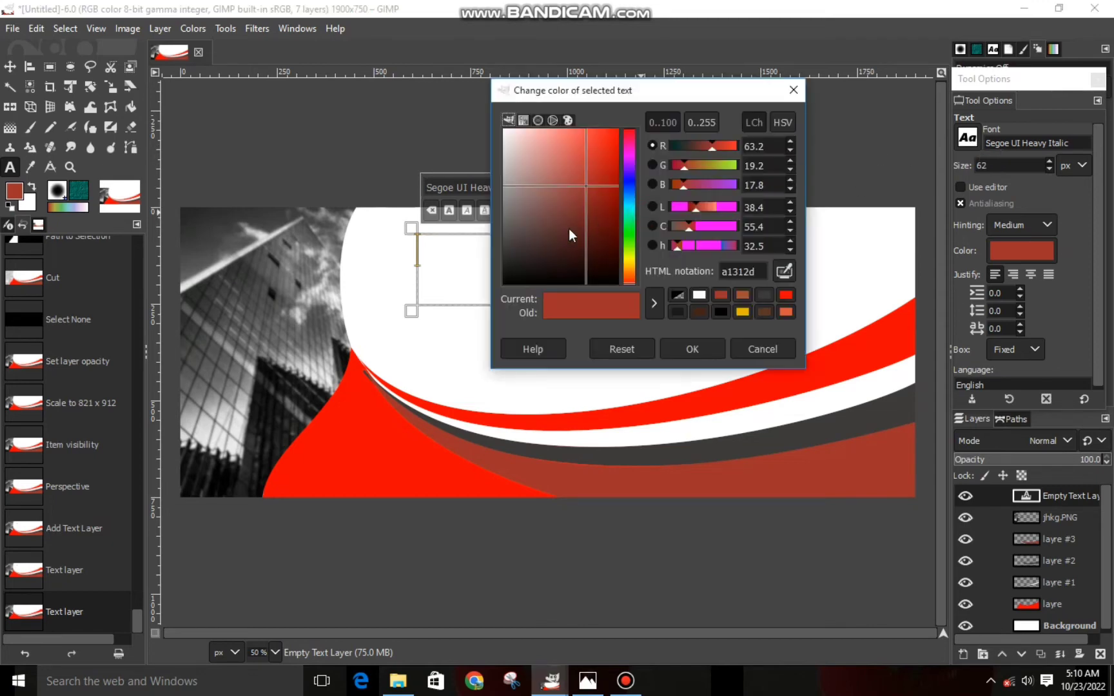
{"action": "left_click", "coordinate": [763, 348]}
Enter the word BANNER in the text box in black Segoe UI Semi-Bold.
{"action": "left_click", "coordinate": [977, 136]}
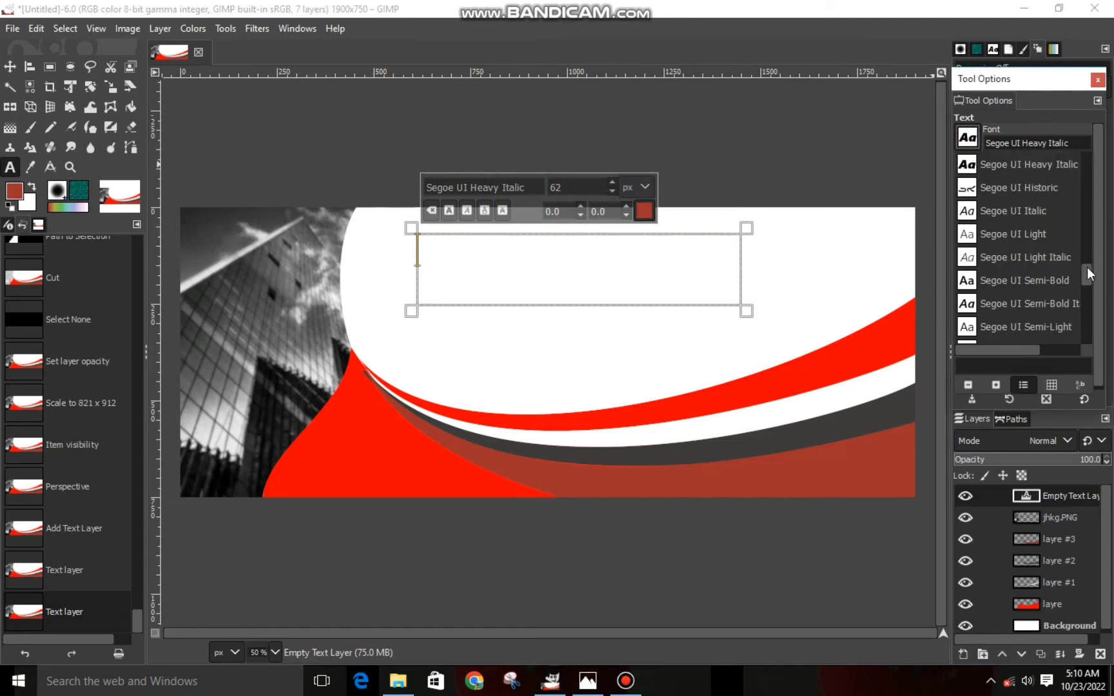
{"action": "left_click", "coordinate": [1008, 281]}
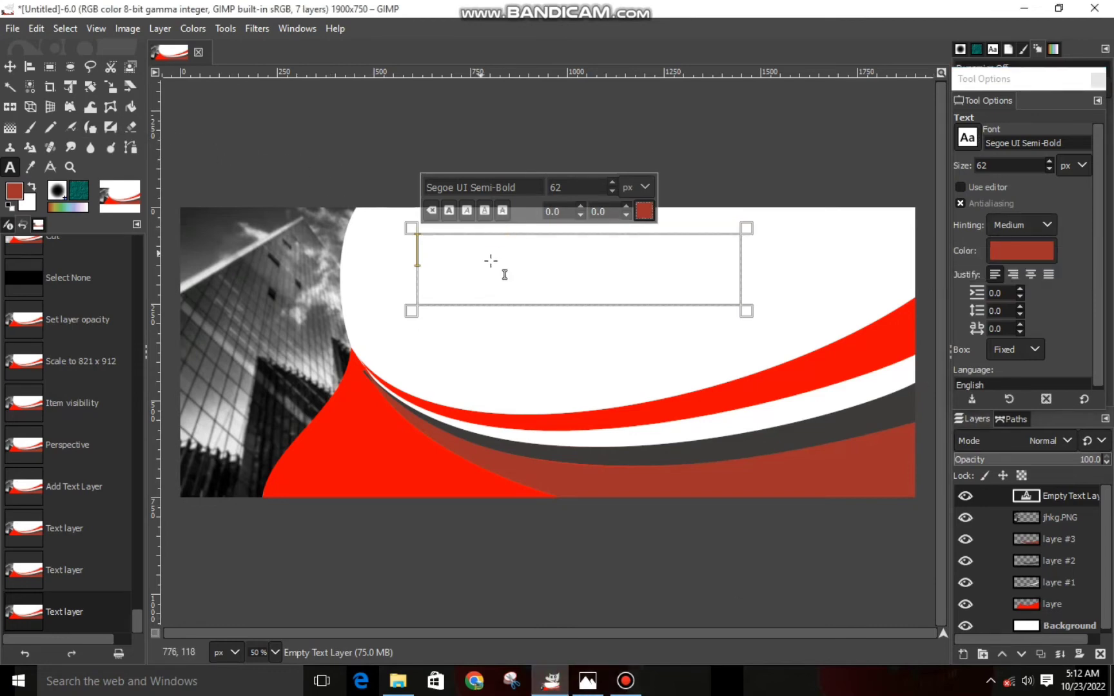
{"action": "left_click", "coordinate": [643, 210]}
{"action": "left_click", "coordinate": [691, 344]}
{"action": "type", "text": "BANNER"}
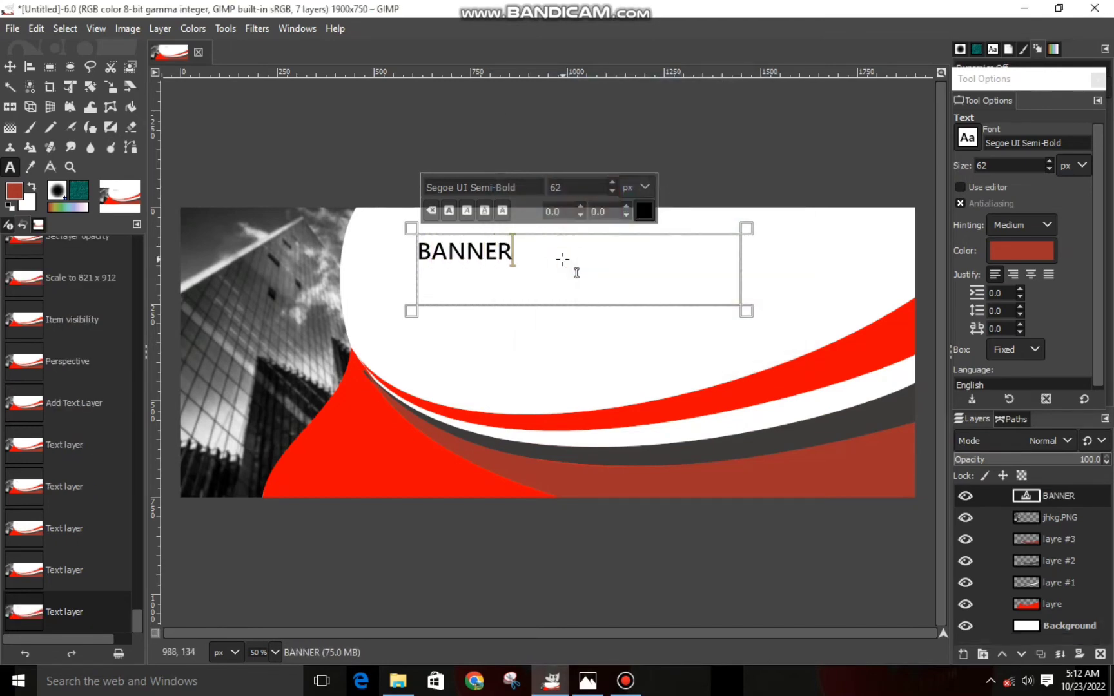
Set the font size of BANNER to 122 px and reshape the text box to be narrower and taller.
{"action": "left_click_drag", "start_coordinate": [563, 259], "coordinate": [407, 255]}
{"action": "left_click", "coordinate": [613, 182]}
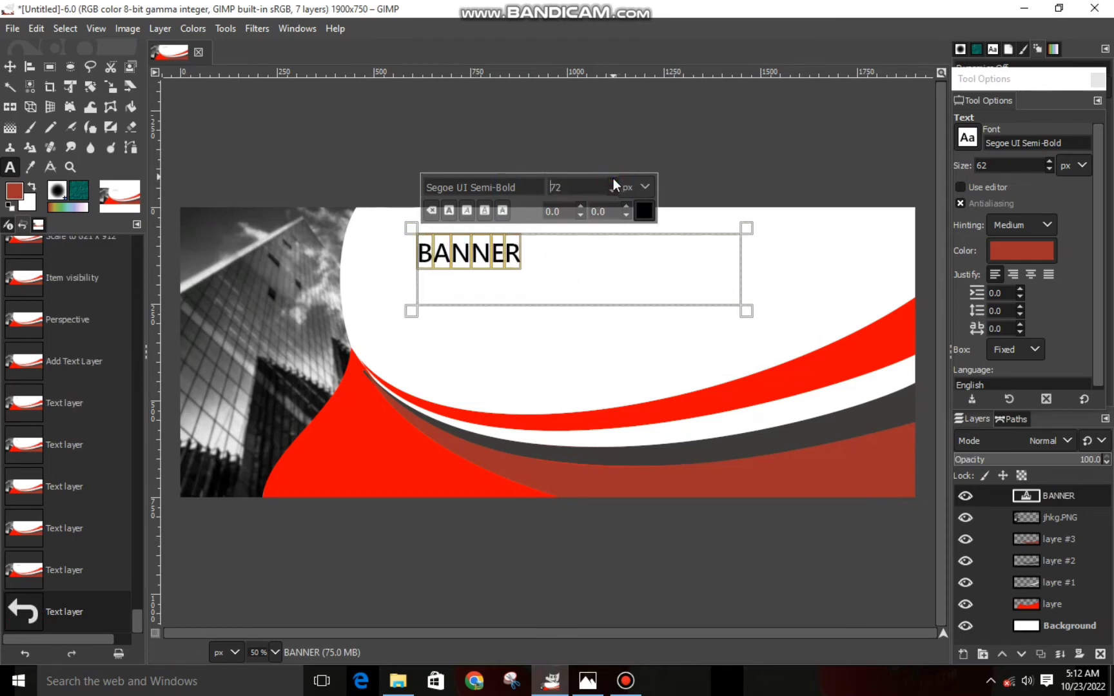
{"action": "left_click", "coordinate": [612, 183]}
{"action": "left_click_drag", "start_coordinate": [746, 228], "coordinate": [711, 223]}
{"action": "left_click", "coordinate": [611, 172]}
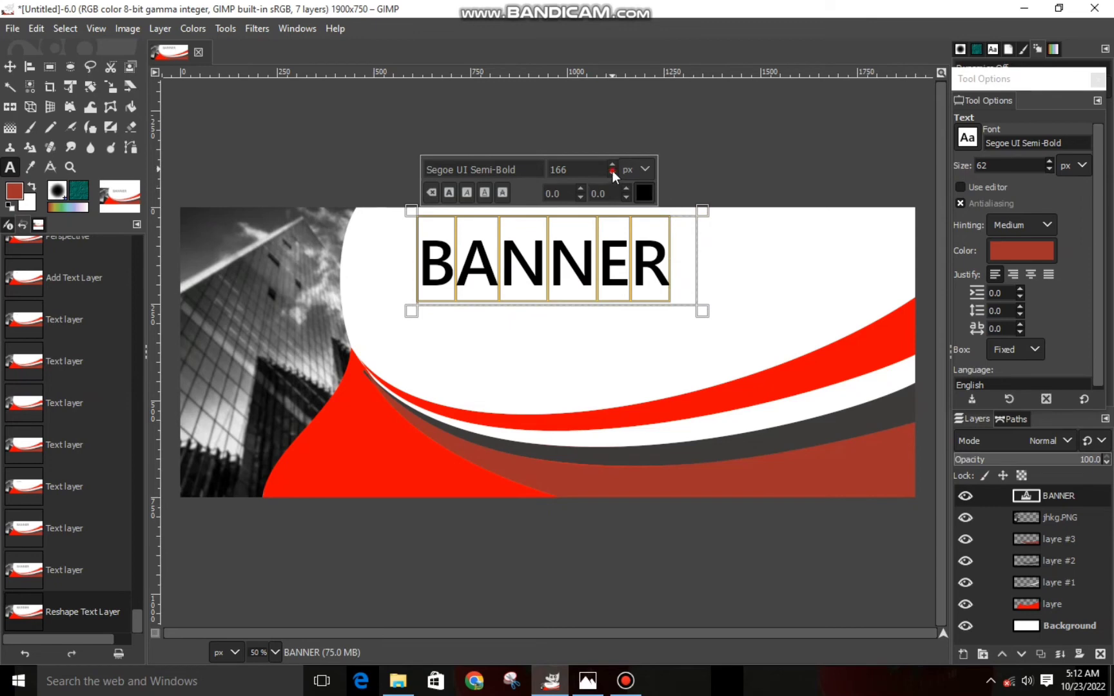
{"action": "left_click", "coordinate": [611, 172]}
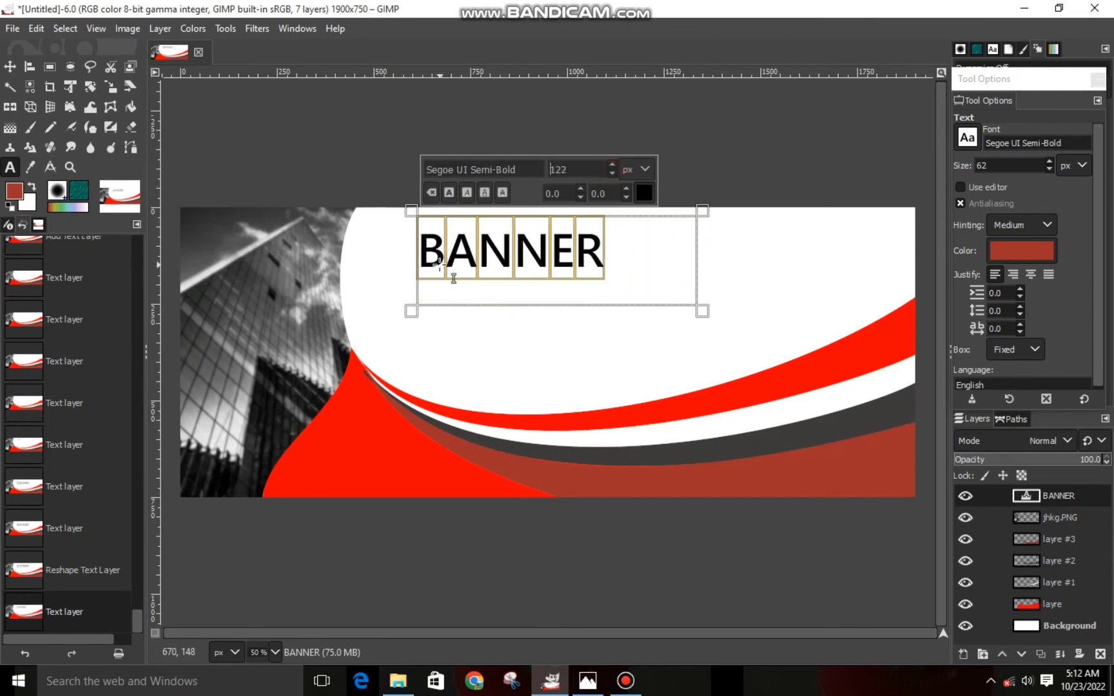
Try spreading out the letters of BANNER by inserting spaces between them, and undo those edits.
{"action": "left_click", "coordinate": [445, 255]}
{"action": "left_click", "coordinate": [493, 254]}
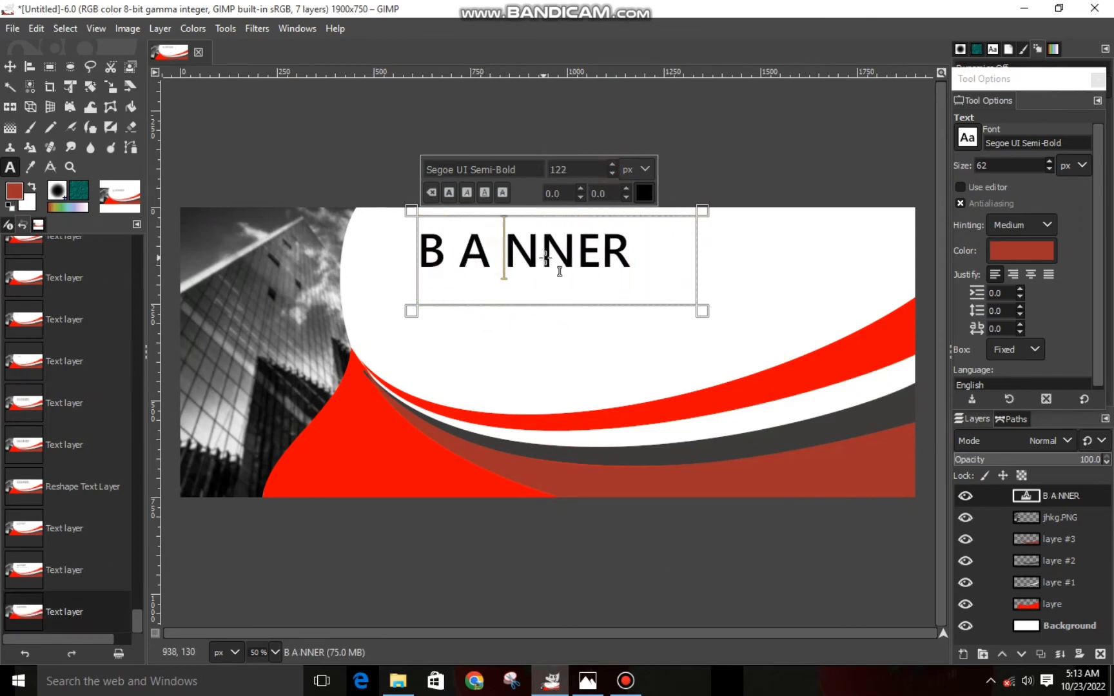
{"action": "left_click", "coordinate": [538, 255]}
{"action": "left_click", "coordinate": [594, 273]}
{"action": "key", "text": "ctrl+z"}
{"action": "key", "text": "ctrl+z"}
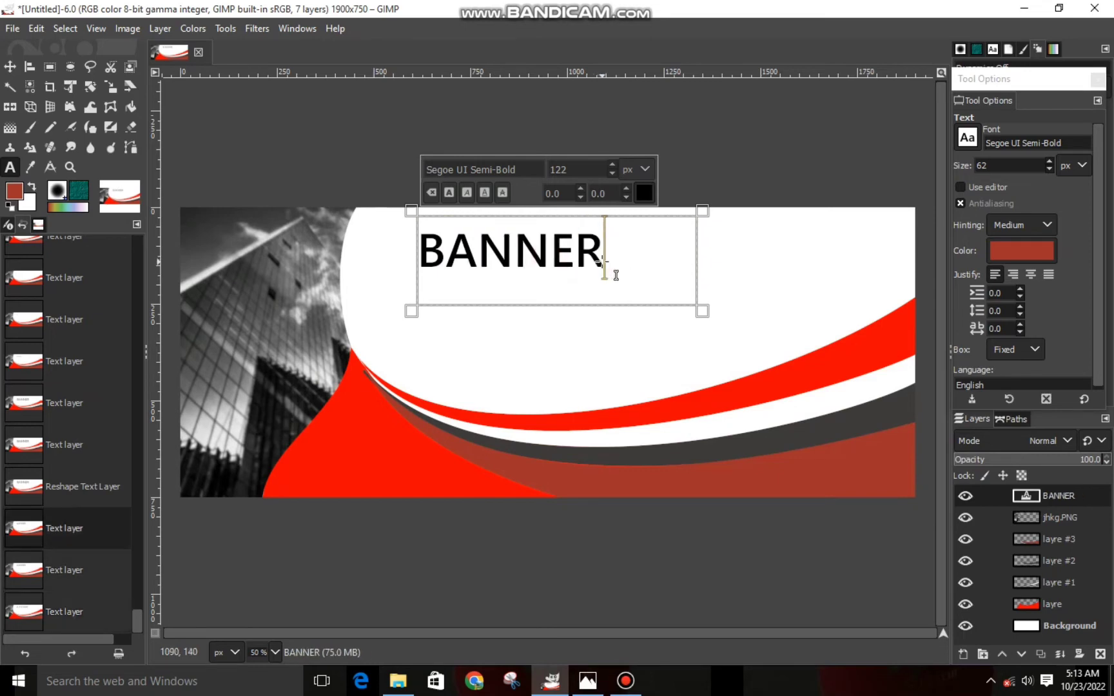
Set the baseline of BANNER to 32.0 and increase the kerning to spread out its letters.
{"action": "left_click", "coordinate": [449, 256]}
{"action": "double_click", "coordinate": [450, 258]}
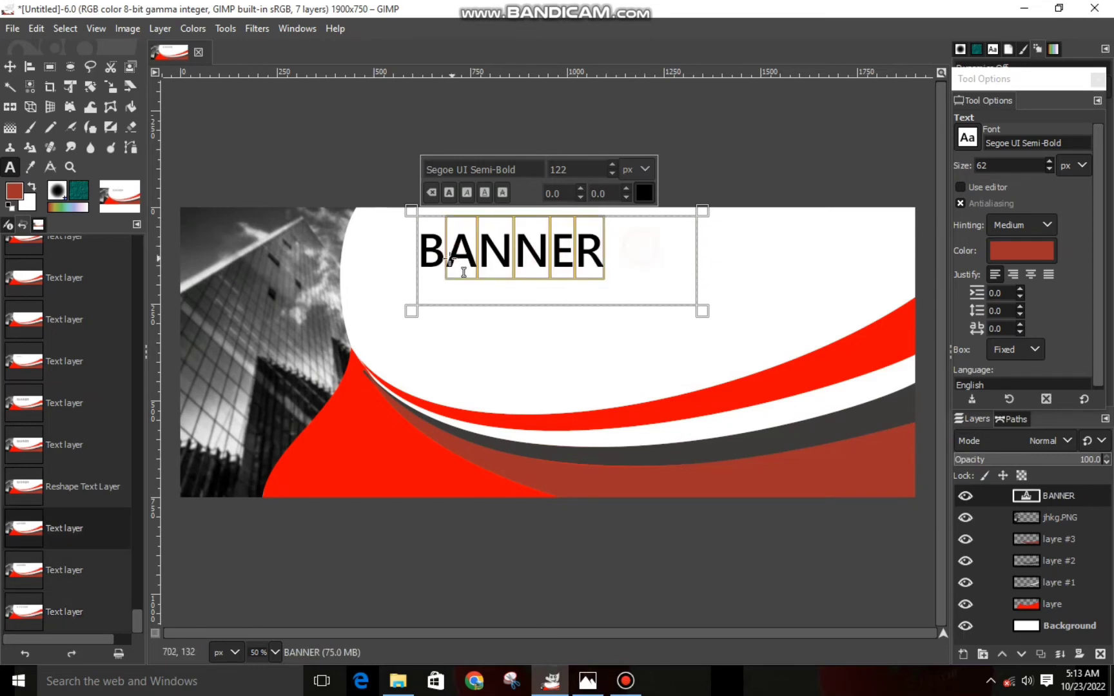
{"action": "left_click", "coordinate": [580, 190]}
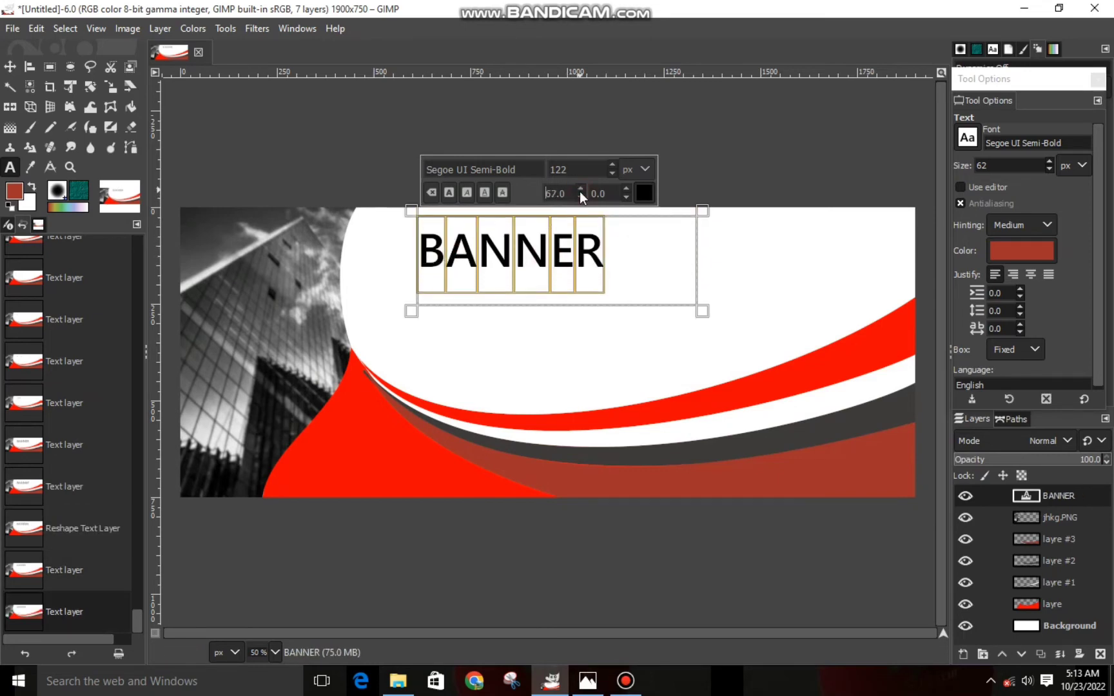
{"action": "left_click", "coordinate": [580, 197]}
{"action": "left_click", "coordinate": [624, 189]}
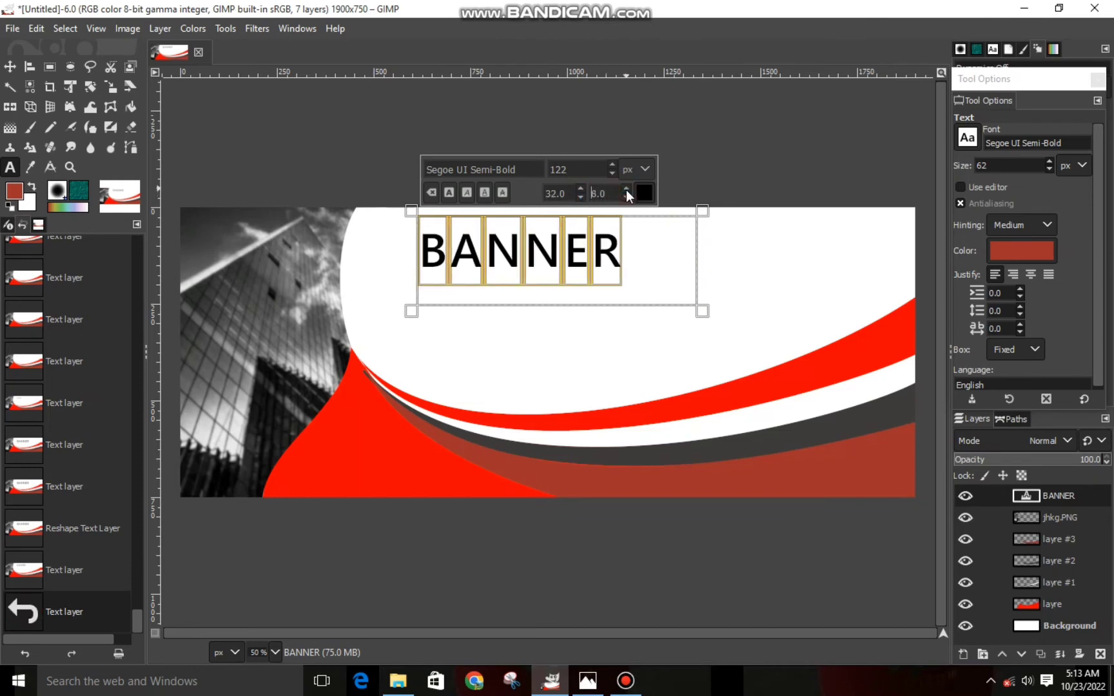
{"action": "left_click", "coordinate": [666, 276]}
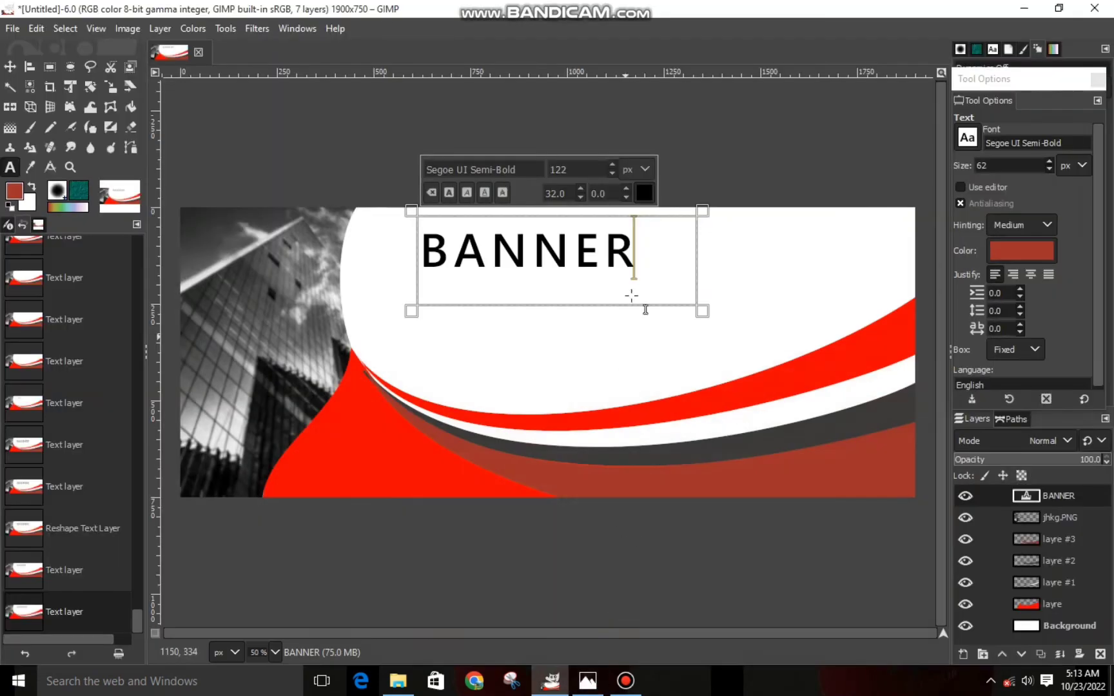
Add REVOLUTION as a second line below BANNER and widen the text box to fit the word on one line.
{"action": "key", "text": "Return"}
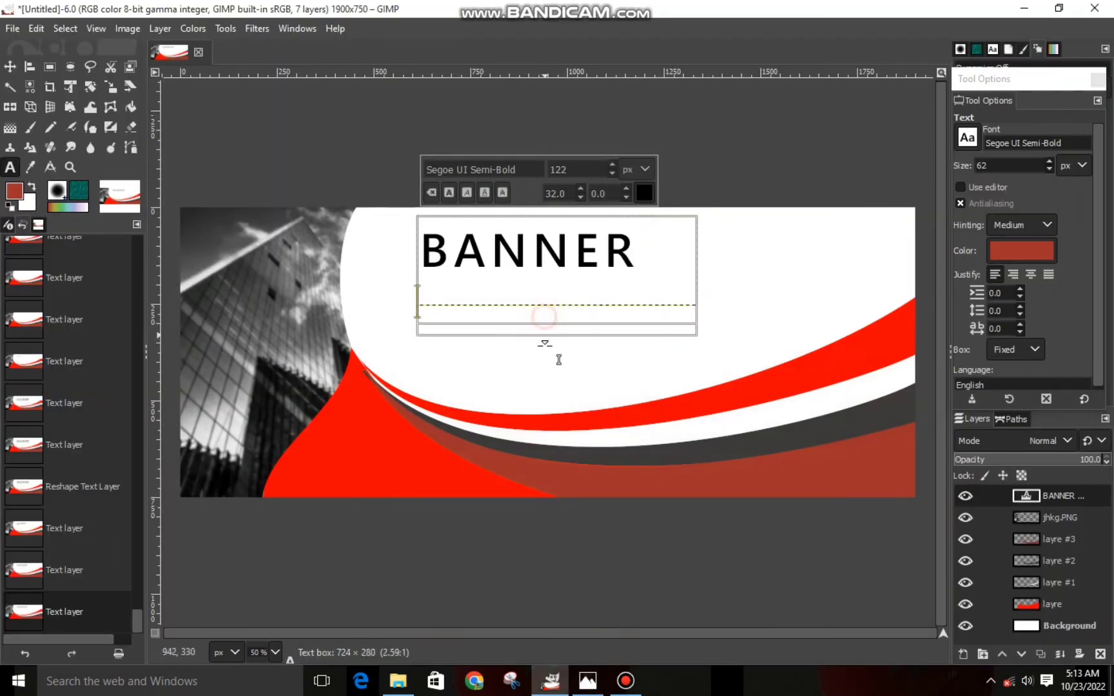
{"action": "type", "text": "REVOL"}
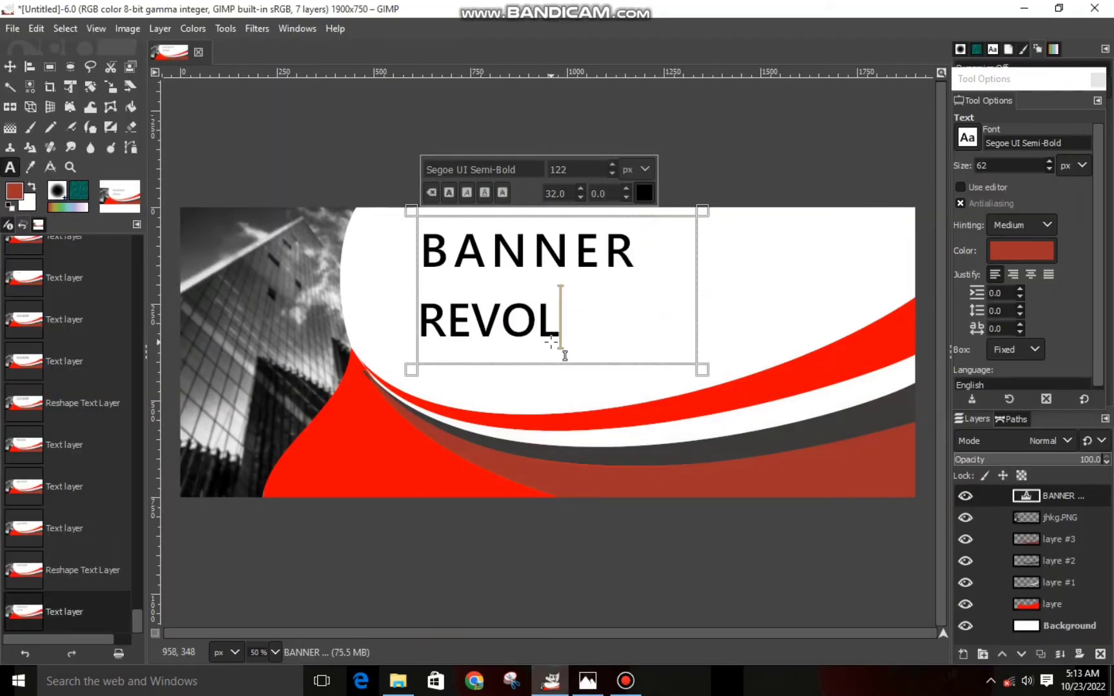
{"action": "type", "text": "UTION"}
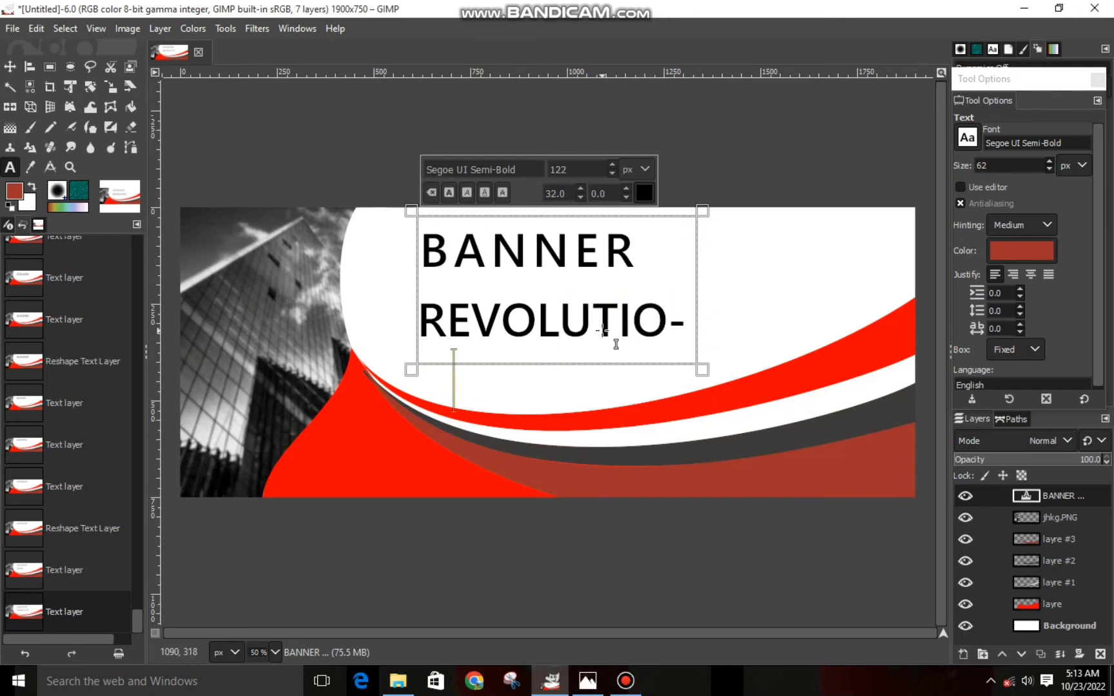
{"action": "left_click_drag", "start_coordinate": [727, 315], "coordinate": [737, 319]}
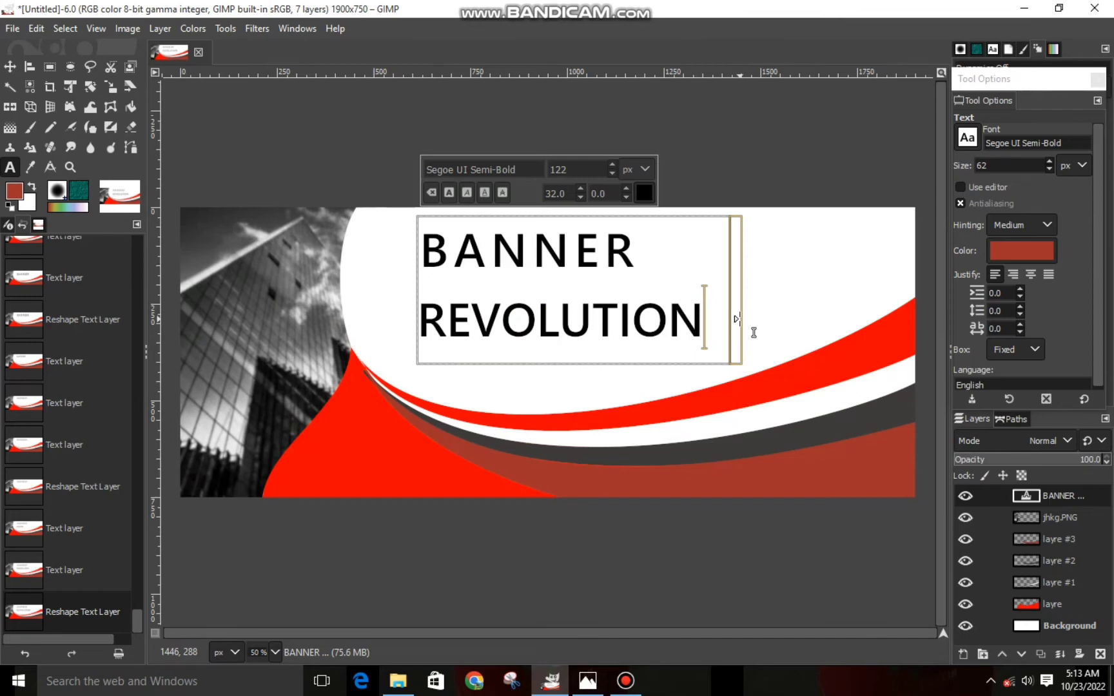
Set the kerning of REVOLUTION to -10.0 and its font size to 87 px.
{"action": "triple_click", "coordinate": [684, 348]}
{"action": "scroll", "coordinate": [627, 197], "scroll_direction": "down", "scroll_amount": 10}
{"action": "left_click", "coordinate": [612, 173]}
{"action": "left_click", "coordinate": [613, 174]}
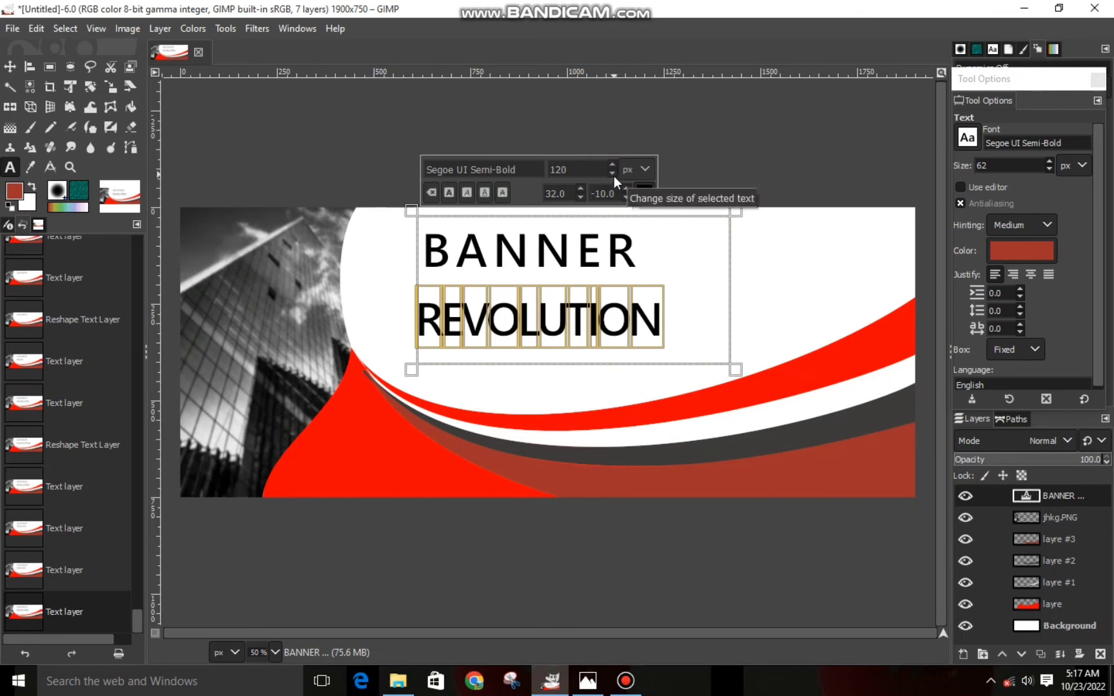
{"action": "left_click", "coordinate": [612, 172]}
{"action": "left_click", "coordinate": [612, 173]}
{"action": "left_click", "coordinate": [613, 173]}
{"action": "left_click", "coordinate": [612, 172]}
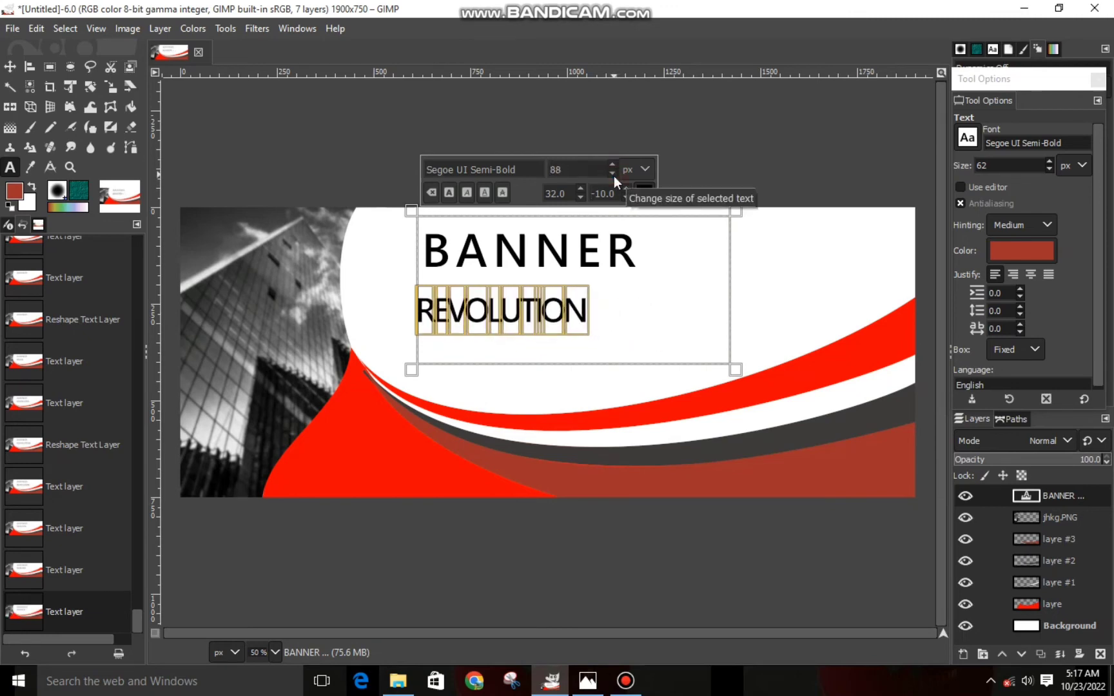
{"action": "left_click", "coordinate": [613, 174]}
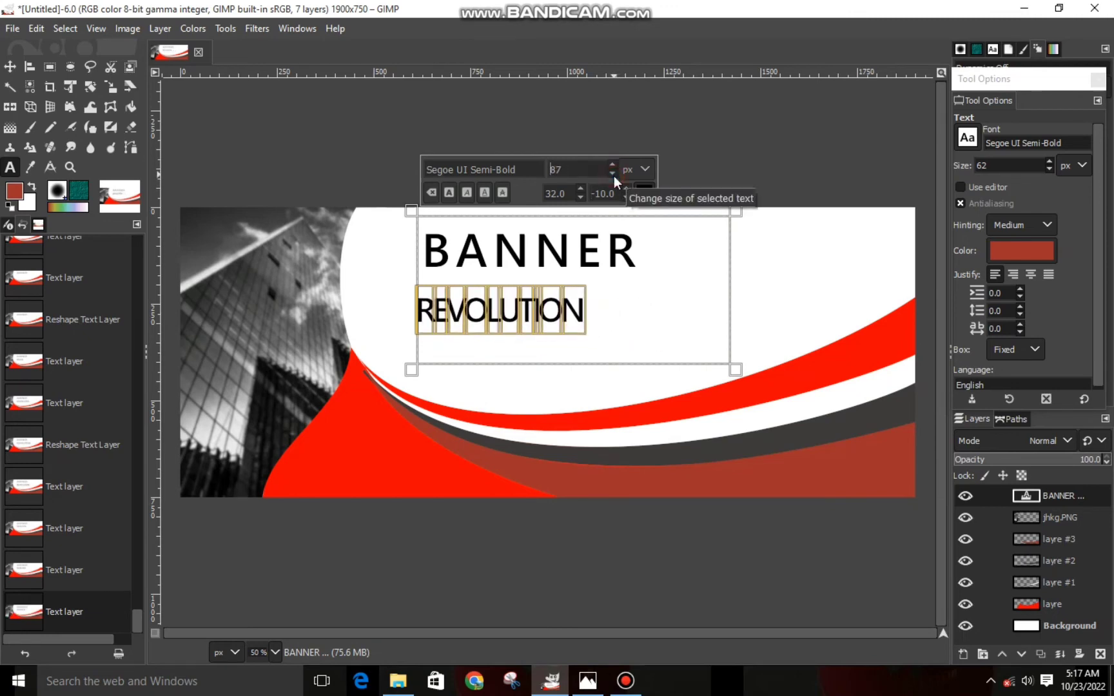
Set the baseline of REVOLUTION to -9.0 and deselect the word.
{"action": "left_click", "coordinate": [581, 189]}
{"action": "left_click", "coordinate": [579, 201]}
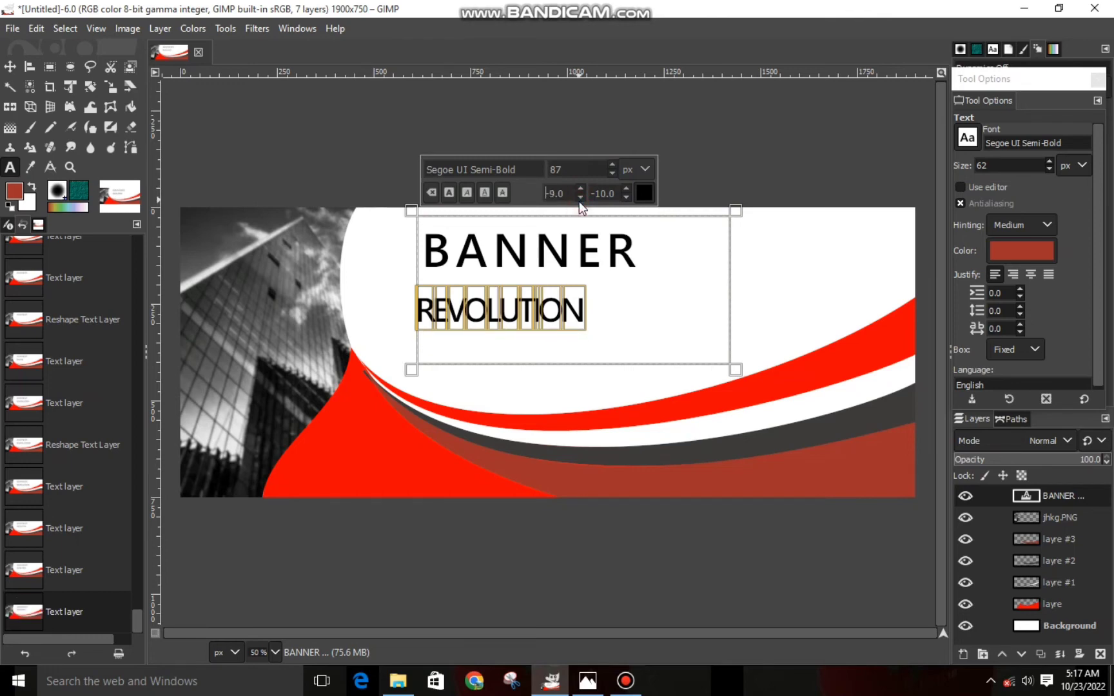
{"action": "left_click", "coordinate": [622, 283]}
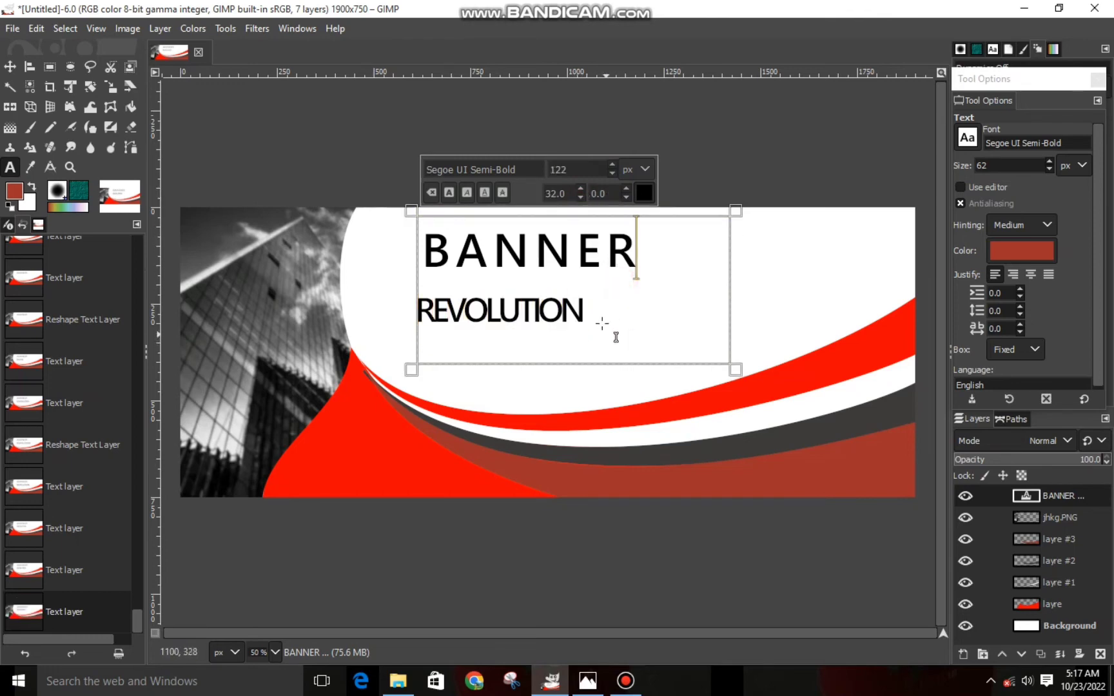
Set the kerning of REVOLUTION to -6.0 and shorten the heading's text box to end at the bottom of the word.
{"action": "left_click", "coordinate": [593, 311]}
{"action": "double_click", "coordinate": [593, 310]}
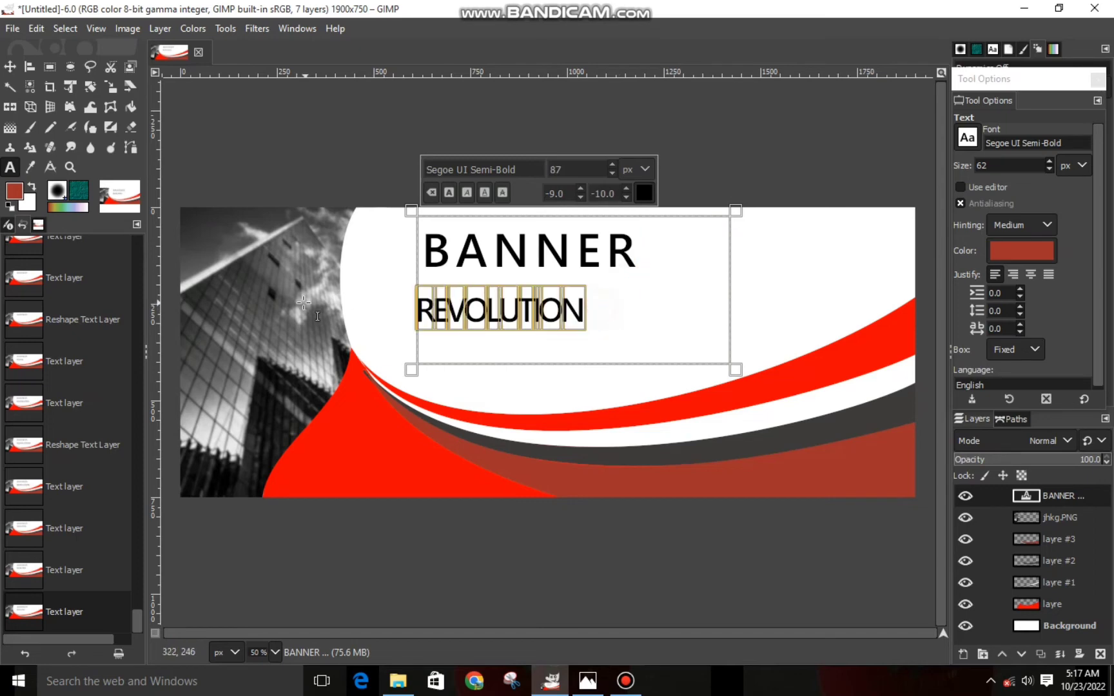
{"action": "left_click", "coordinate": [626, 190]}
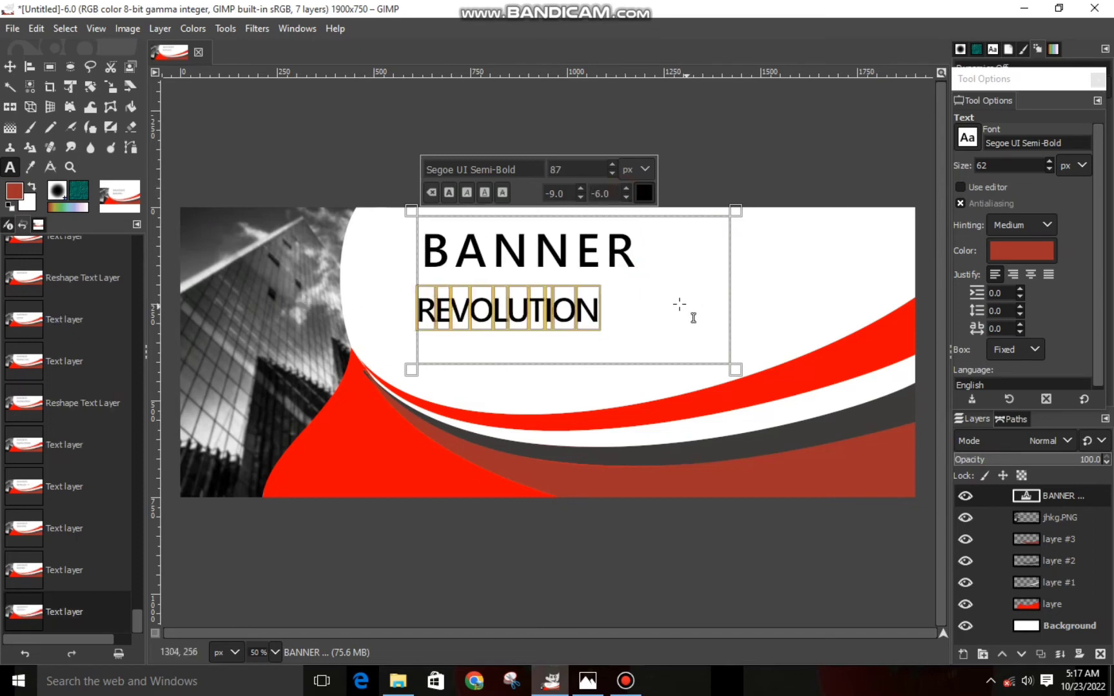
{"action": "left_click", "coordinate": [667, 302]}
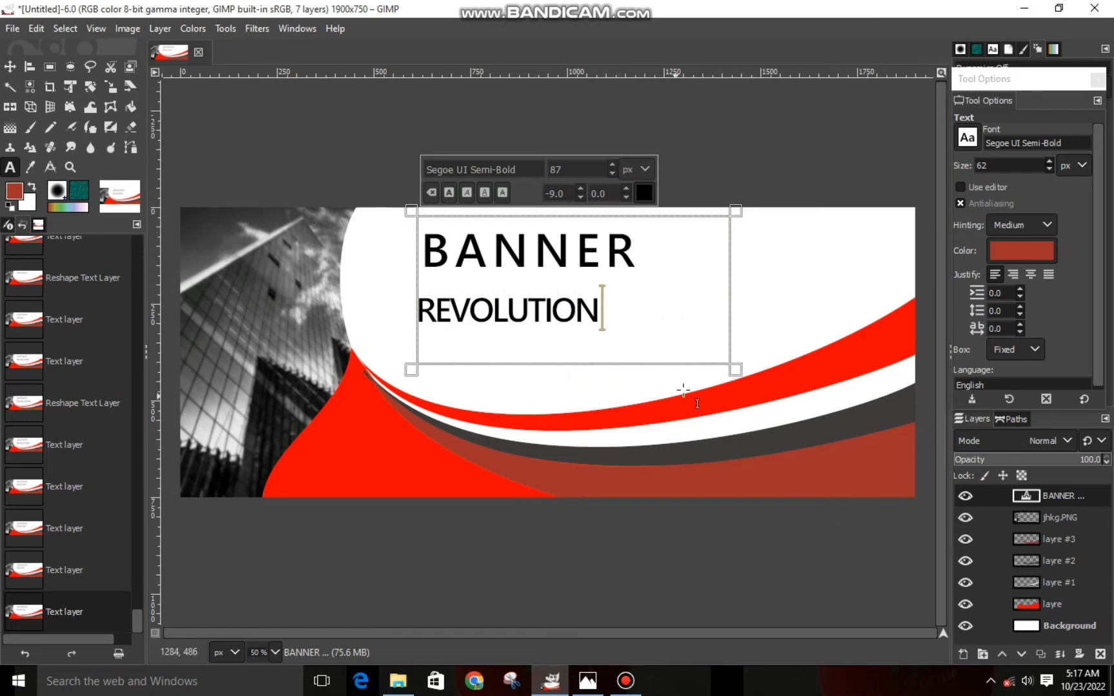
{"action": "left_click_drag", "start_coordinate": [688, 376], "coordinate": [687, 345]}
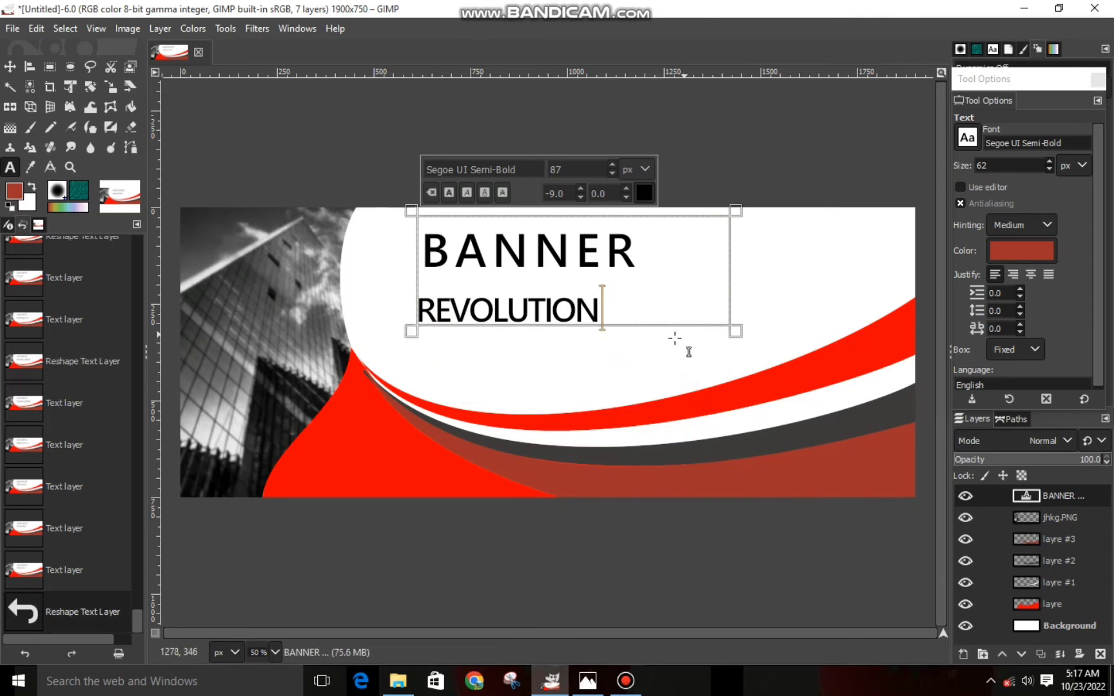
Add a text box below REVOLUTION reading "Dolor sit amet" and narrow it by moving its left edge inward.
{"action": "left_click_drag", "start_coordinate": [372, 324], "coordinate": [732, 402]}
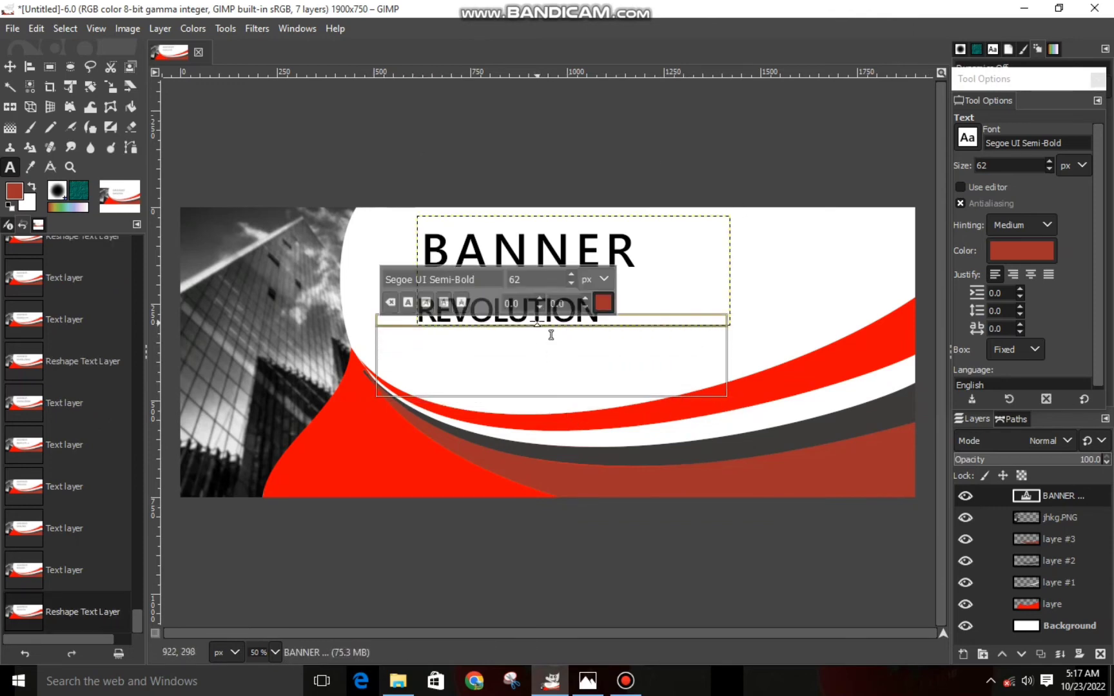
{"action": "left_click_drag", "start_coordinate": [536, 330], "coordinate": [538, 339]}
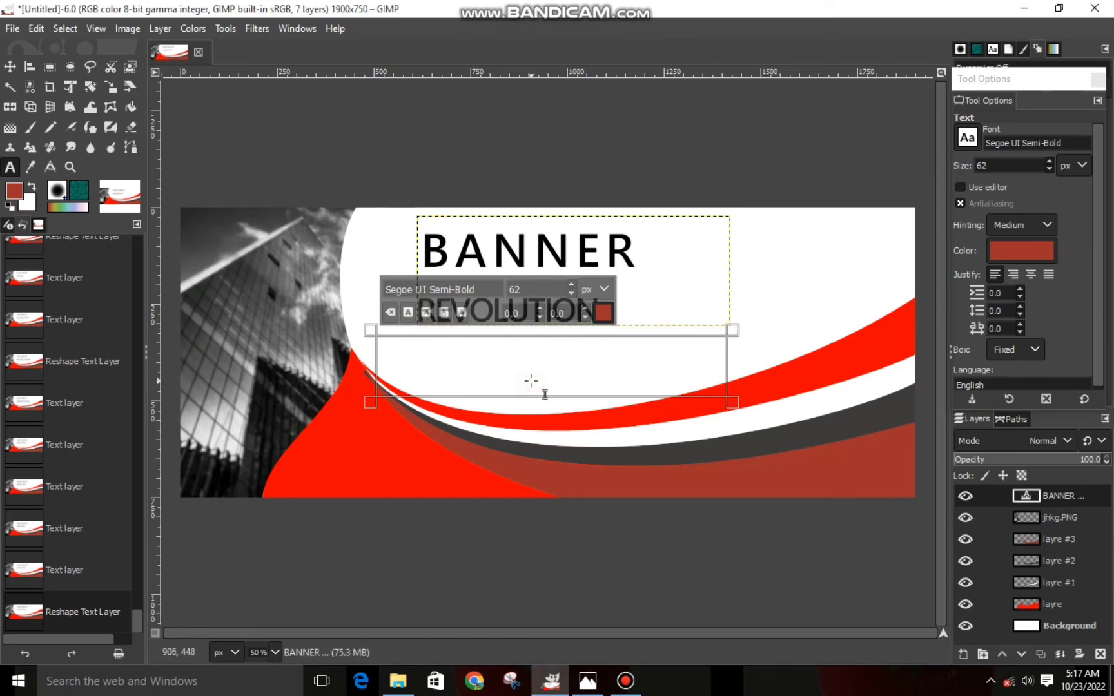
{"action": "type", "text": "D"}
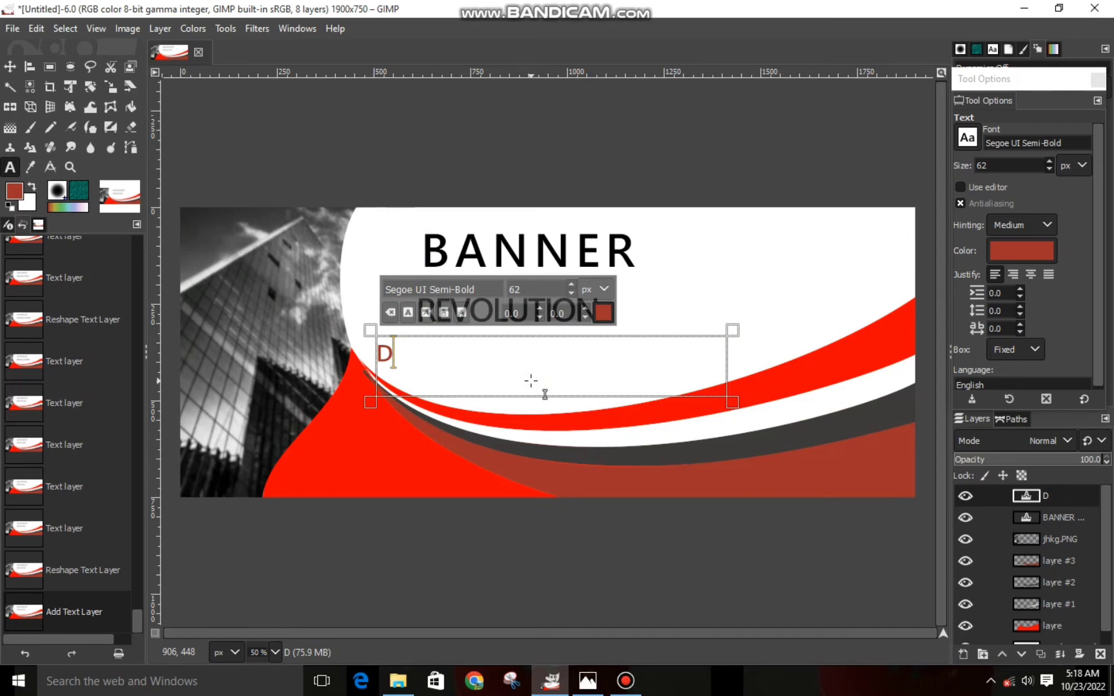
{"action": "type", "text": "oller"}
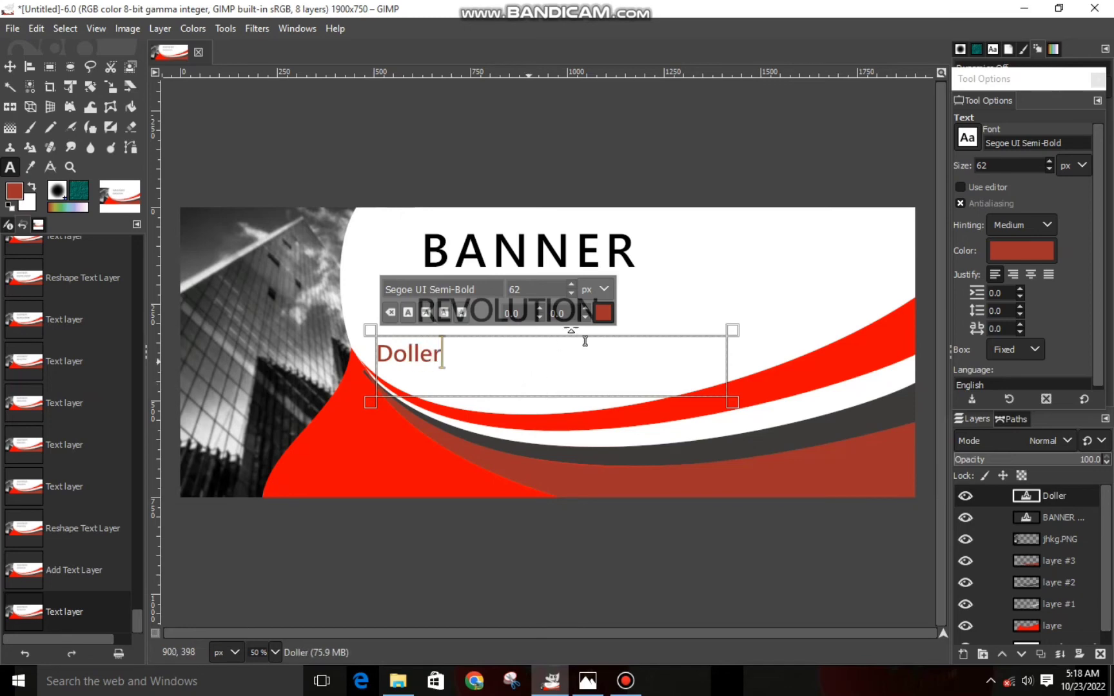
{"action": "key", "text": "BackSpace"}
{"action": "key", "text": "BackSpace"}
{"action": "key", "text": "BackSpace"}
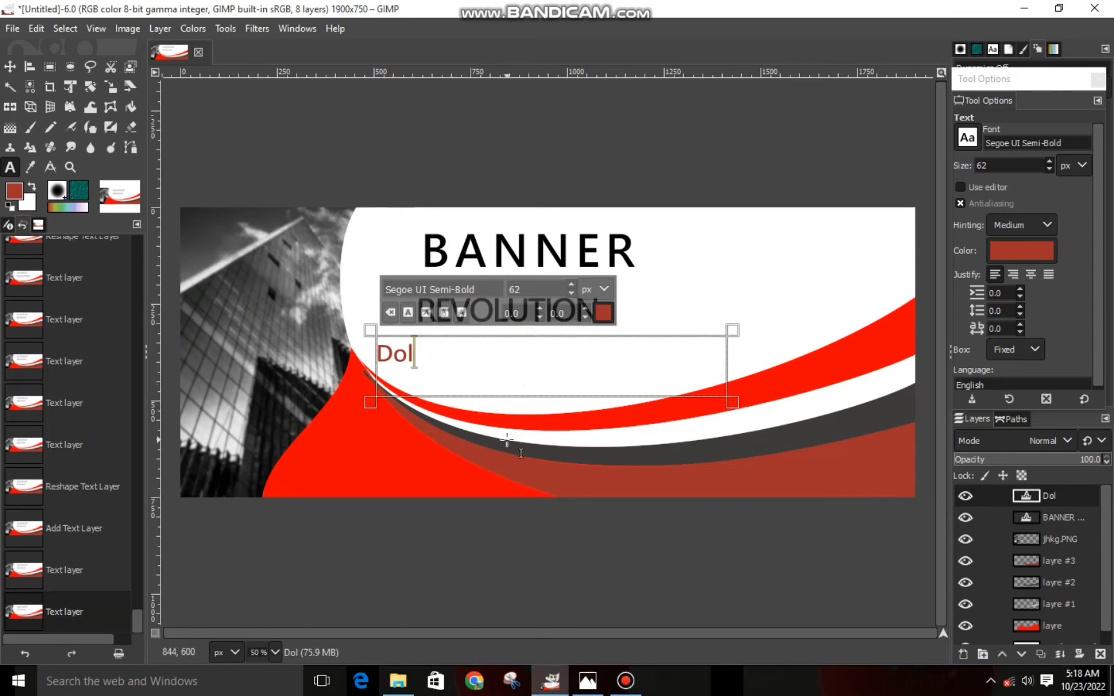
{"action": "type", "text": "or sit"}
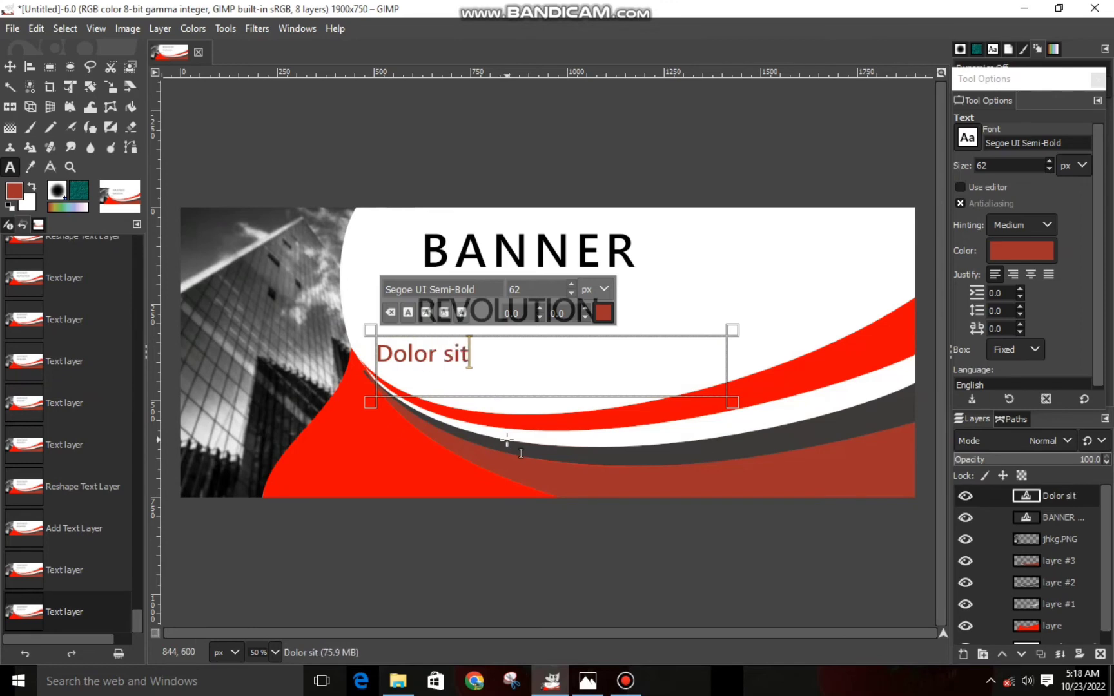
{"action": "type", "text": " am"}
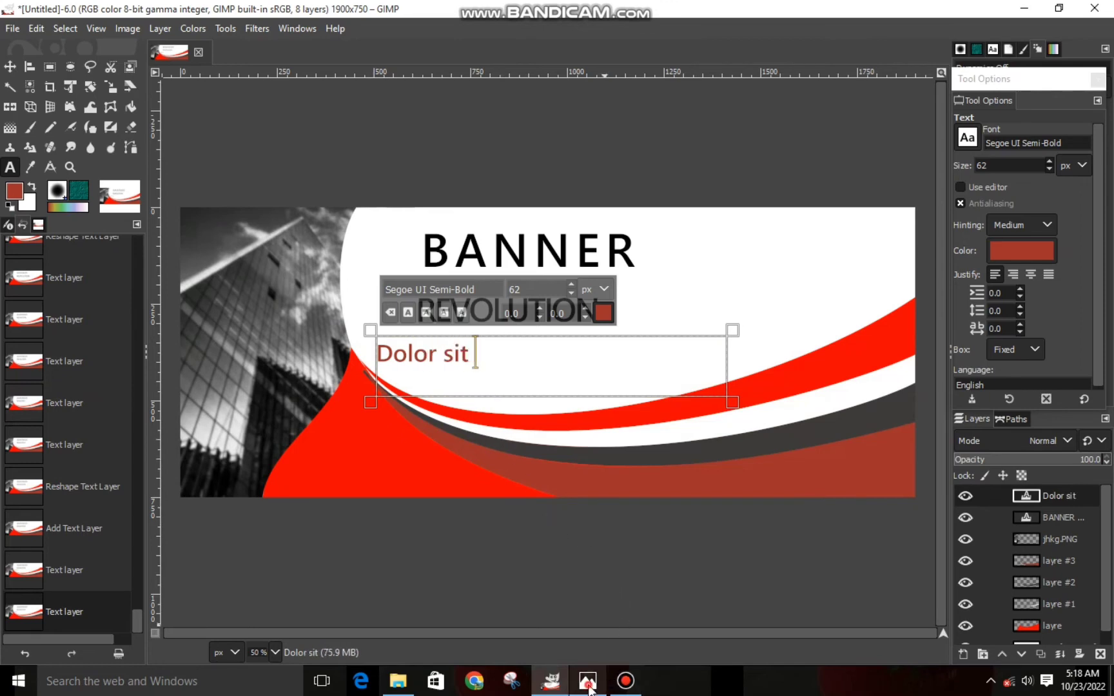
{"action": "type", "text": "et"}
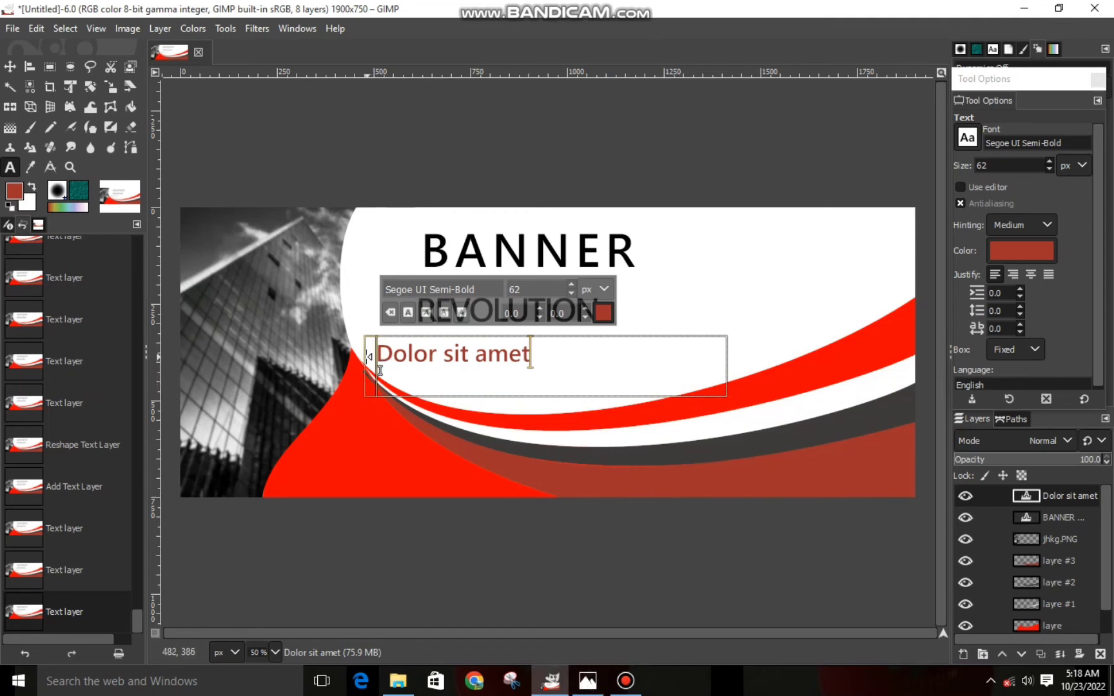
{"action": "left_click_drag", "start_coordinate": [369, 356], "coordinate": [401, 362]}
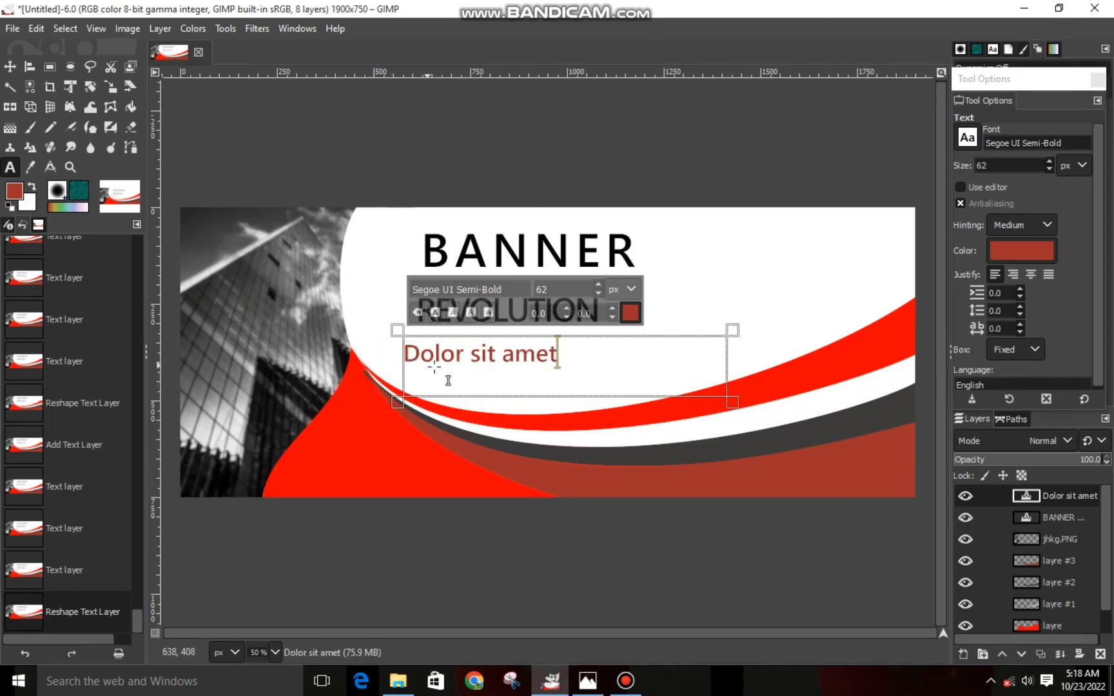
Add "consectetuer a dipiscing elit" as a second line below "Dolor sit amet".
{"action": "key", "text": "Return"}
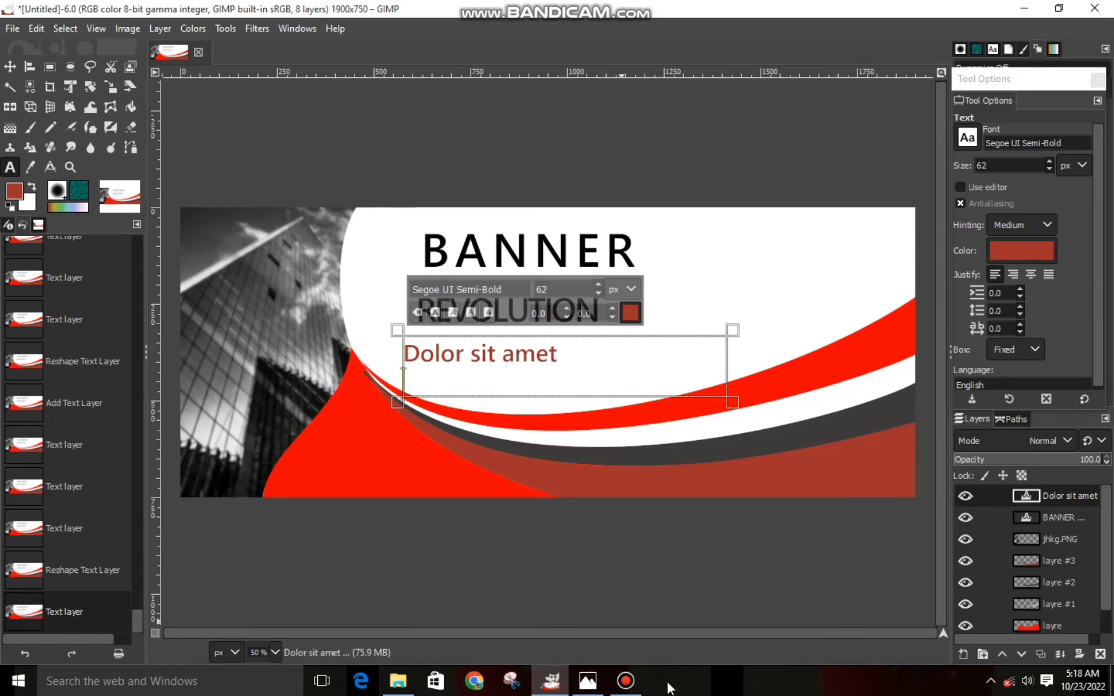
{"action": "type", "text": "cons"}
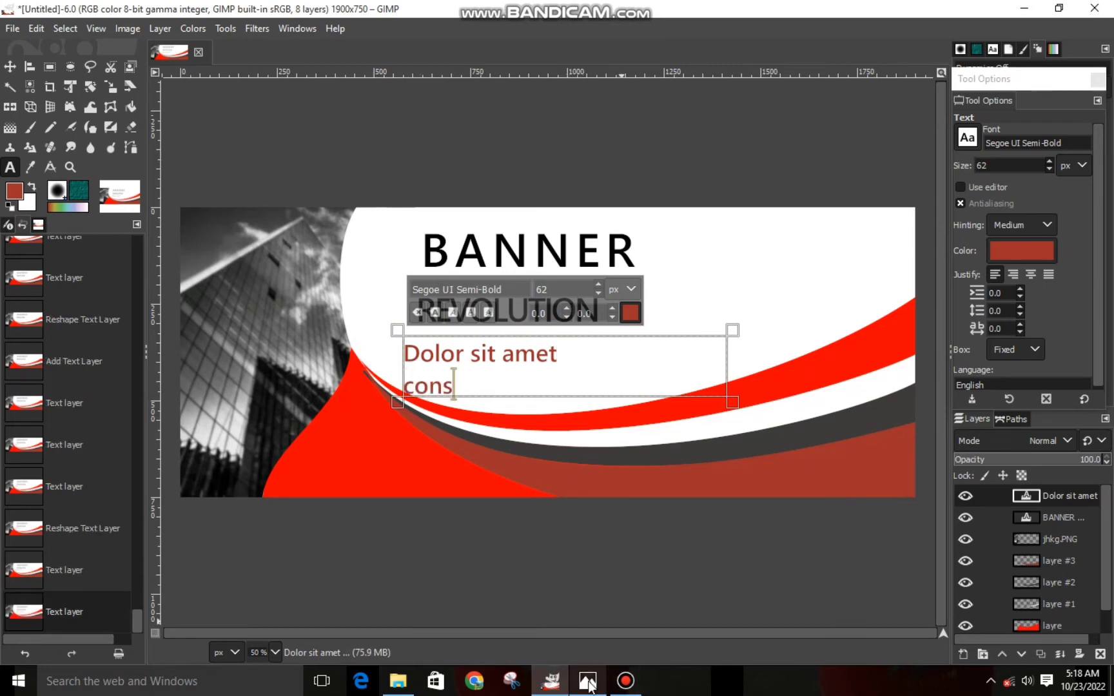
{"action": "type", "text": "e"}
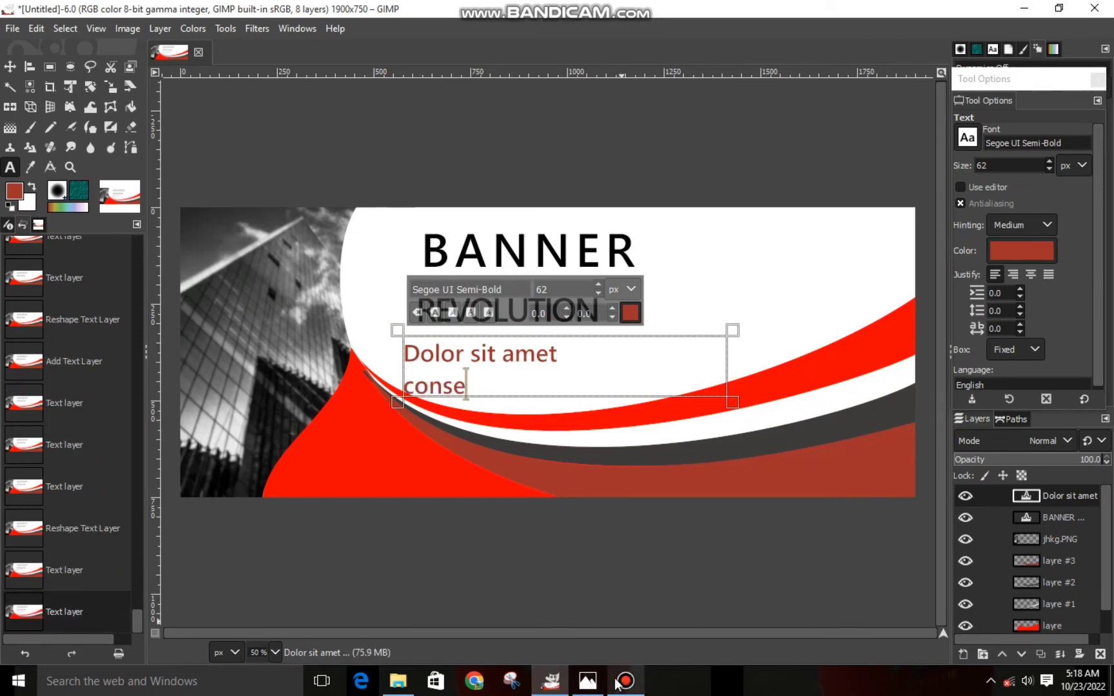
{"action": "type", "text": "ctet"}
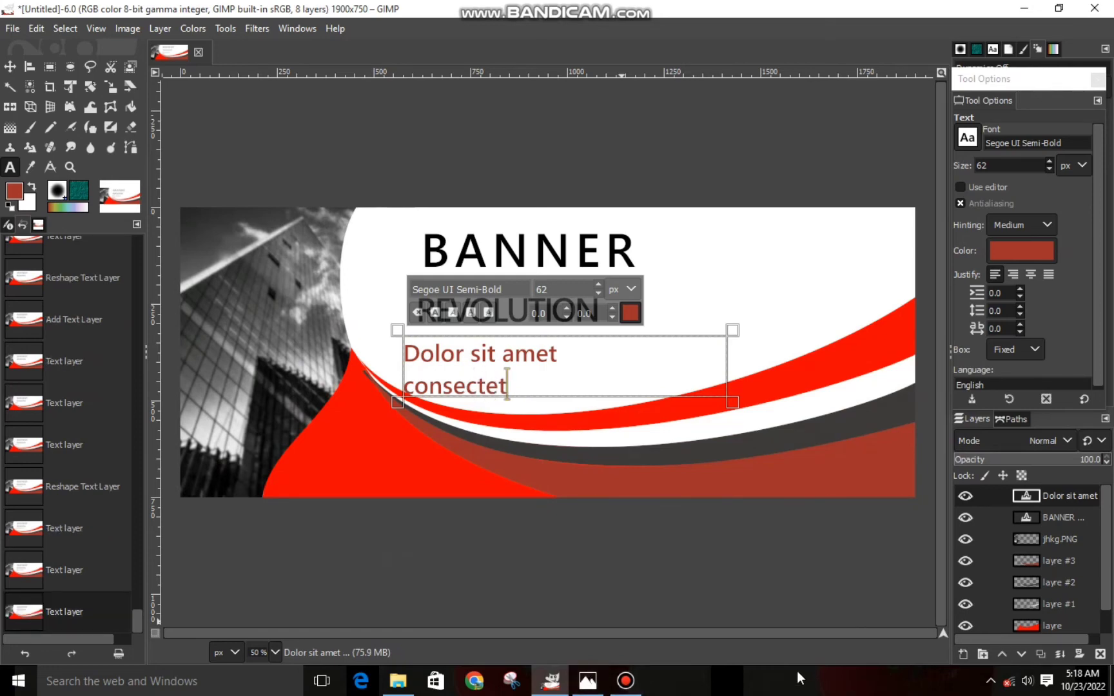
{"action": "type", "text": "uer"}
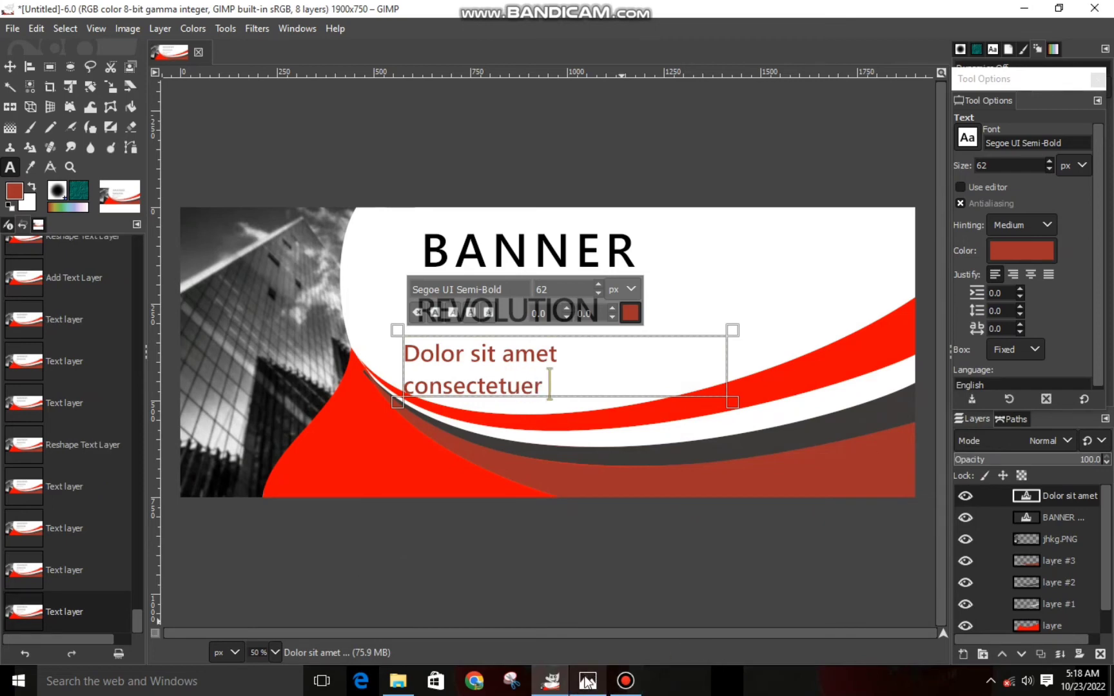
{"action": "type", "text": " a dipi"}
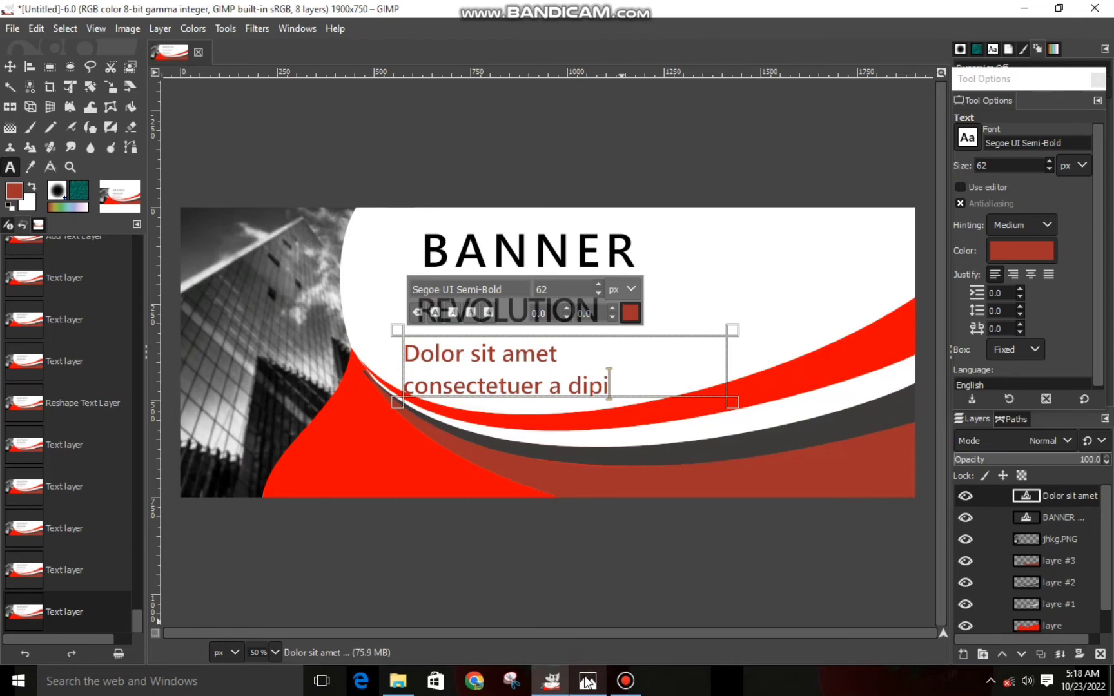
{"action": "type", "text": "sci"}
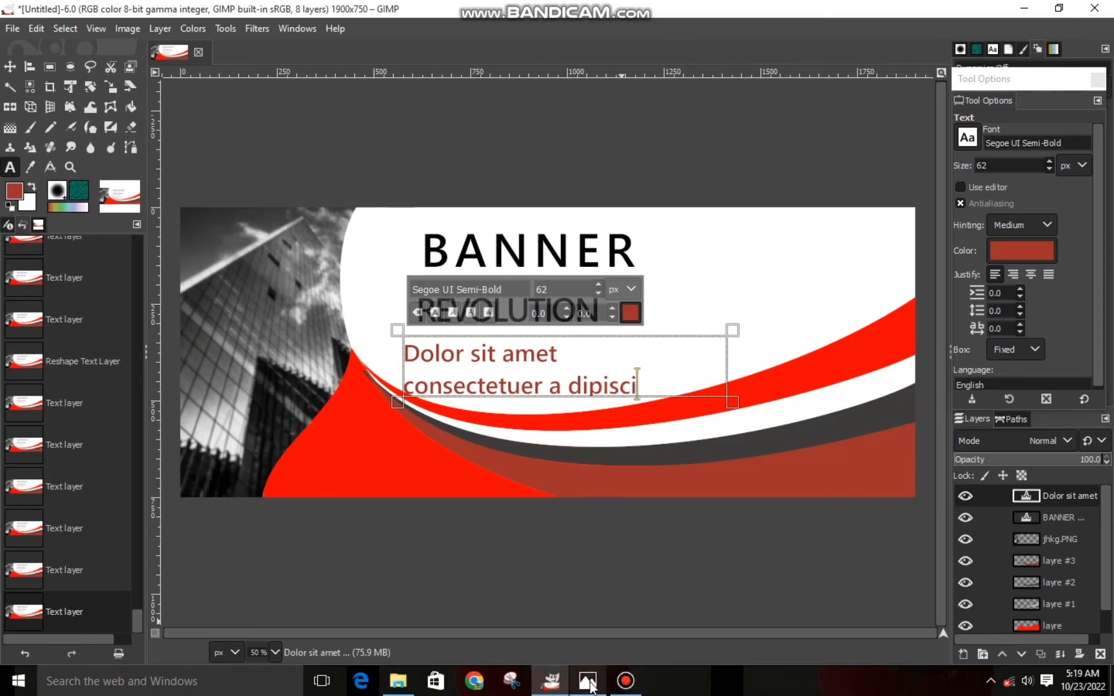
{"action": "type", "text": "ng"}
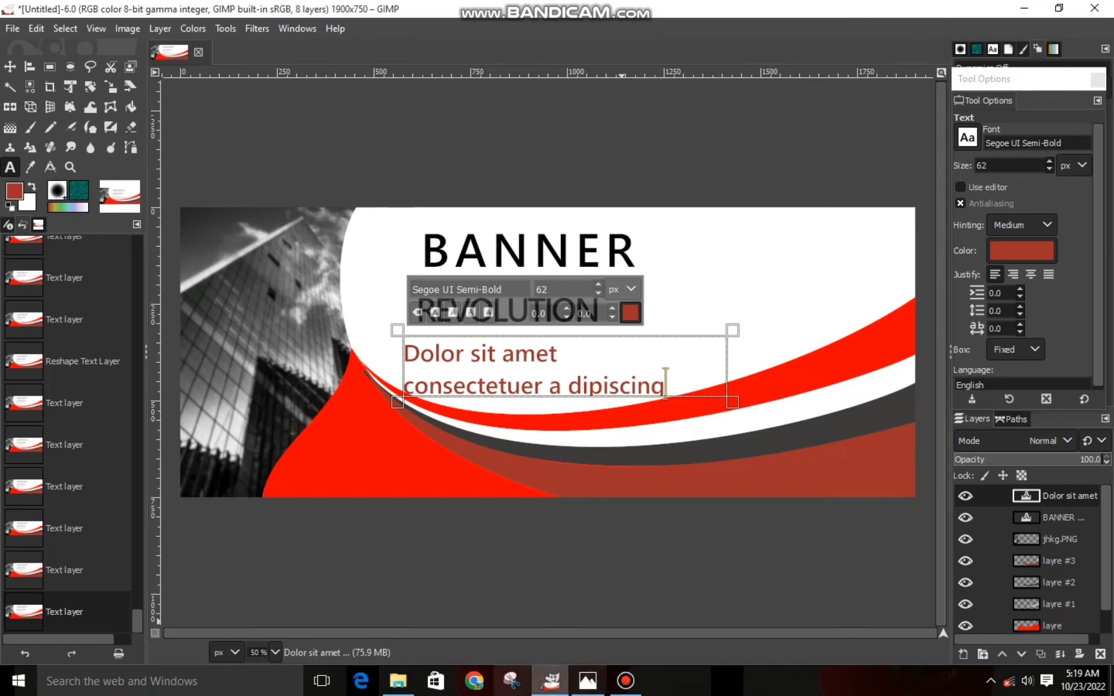
{"action": "mouse_move", "coordinate": [598, 691]}
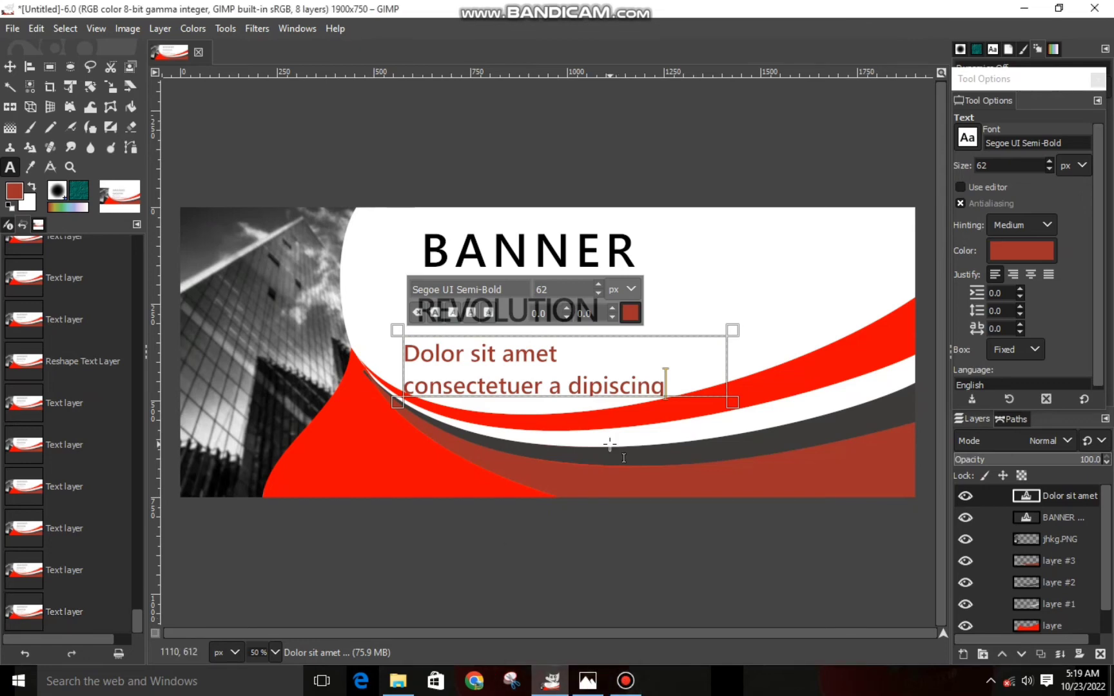
{"action": "type", "text": "elit"}
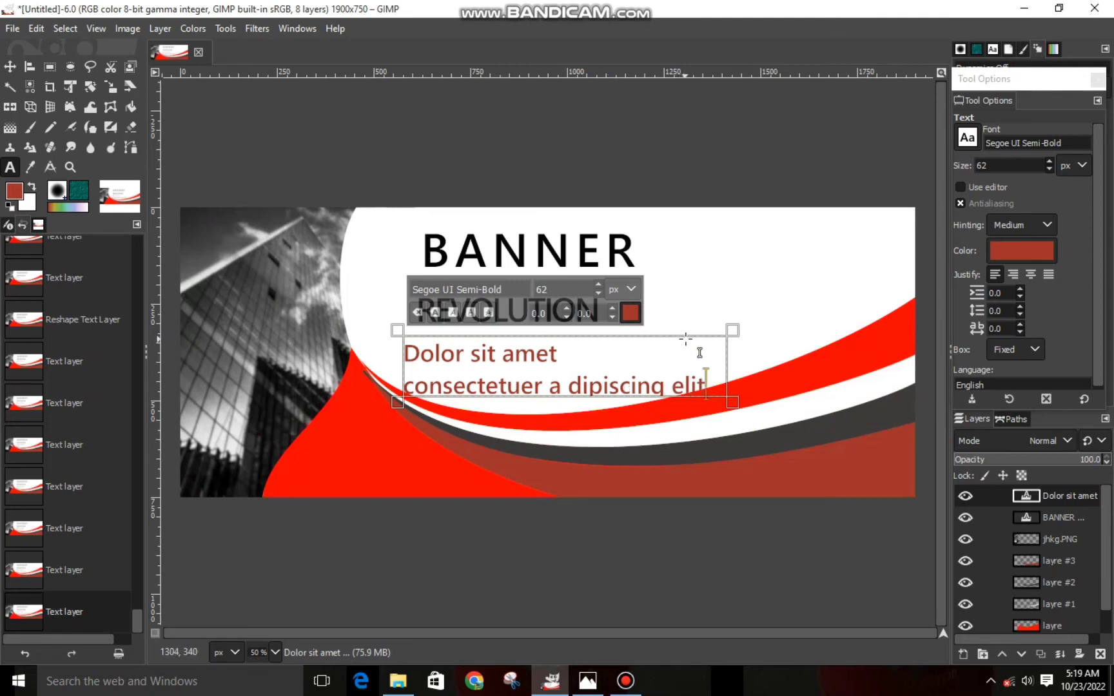
Raise the upper edge of the two-line tagline's text box and shift its left edge to line up with REVOLUTION.
{"action": "left_click_drag", "start_coordinate": [686, 330], "coordinate": [686, 320]}
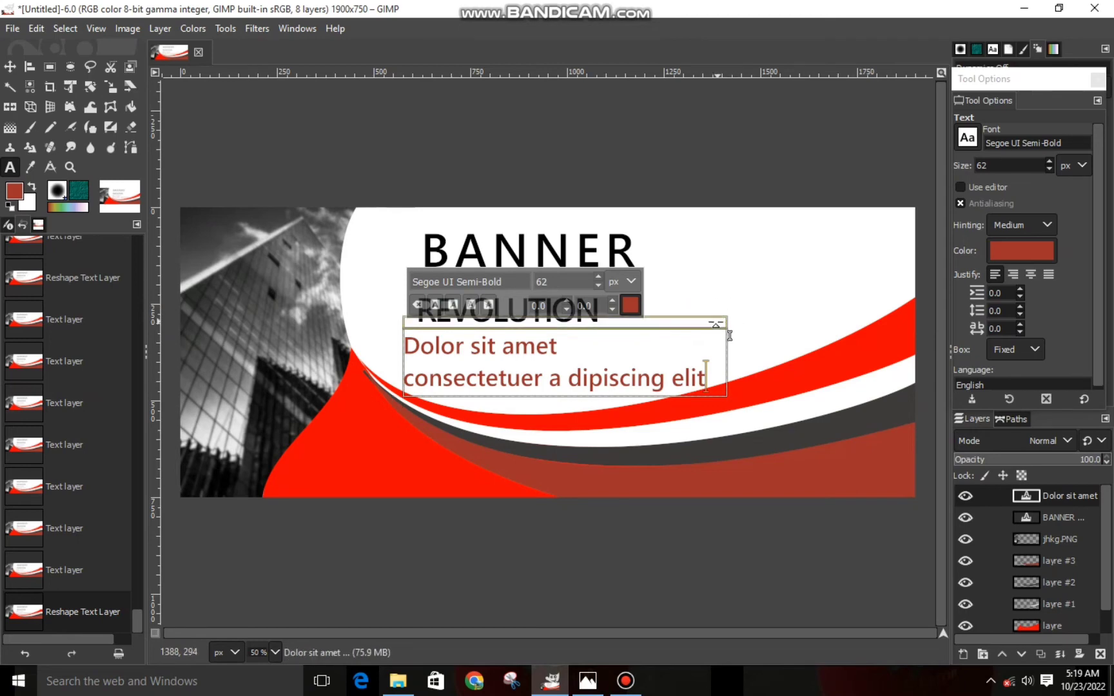
{"action": "left_click", "coordinate": [791, 343]}
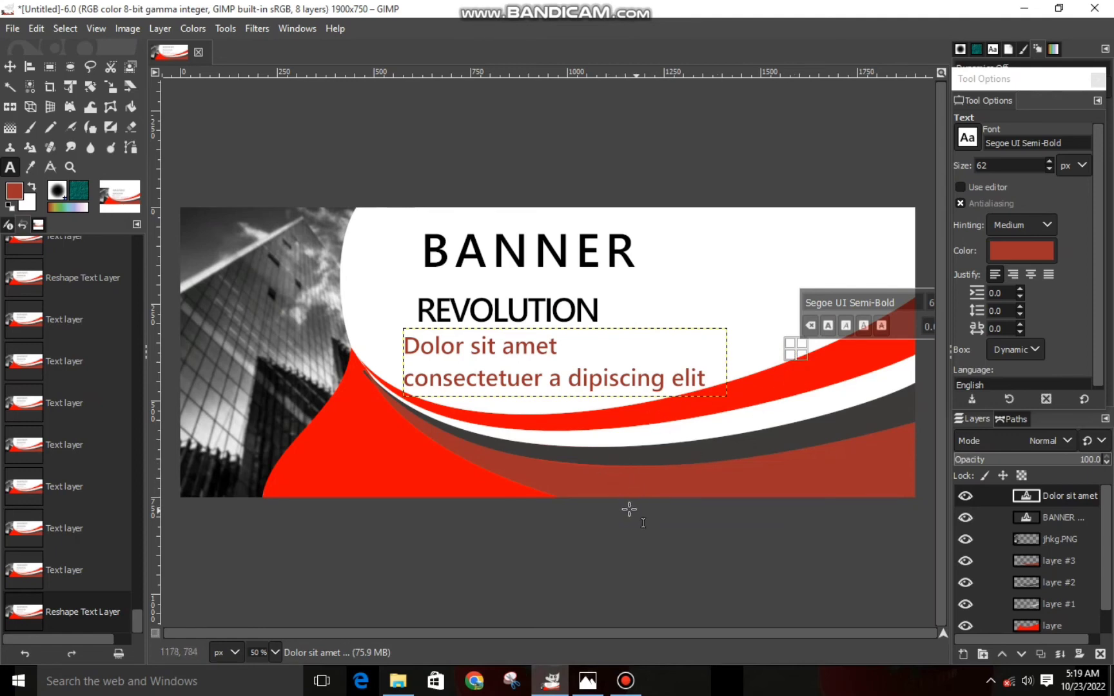
{"action": "left_click", "coordinate": [417, 359]}
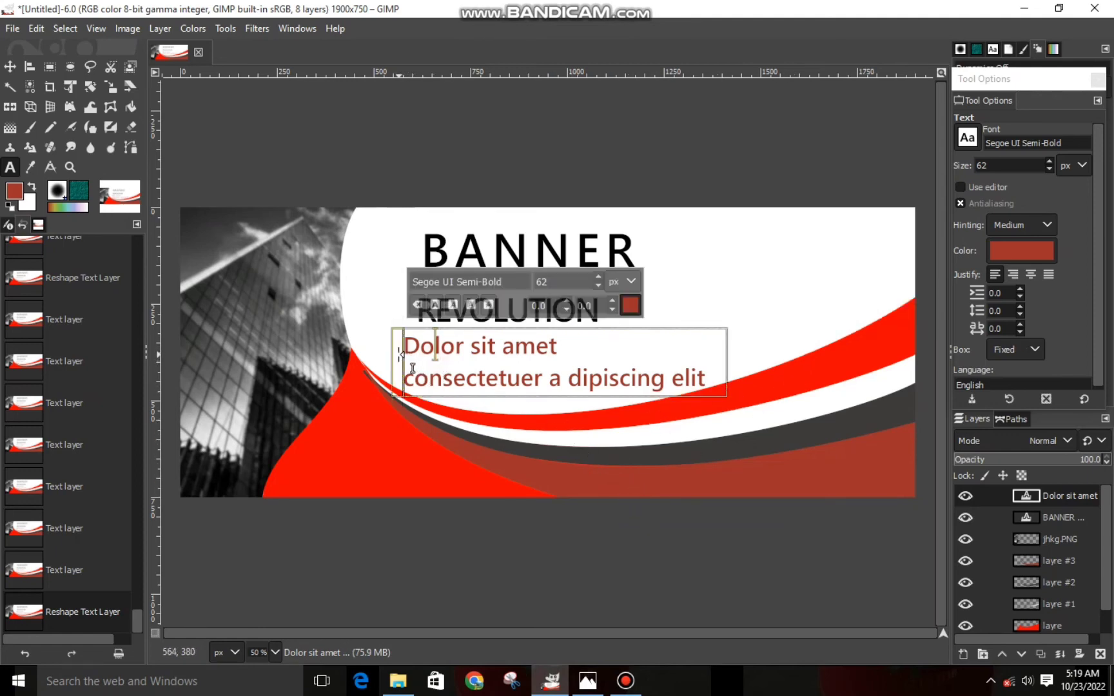
{"action": "left_click_drag", "start_coordinate": [399, 354], "coordinate": [403, 353]}
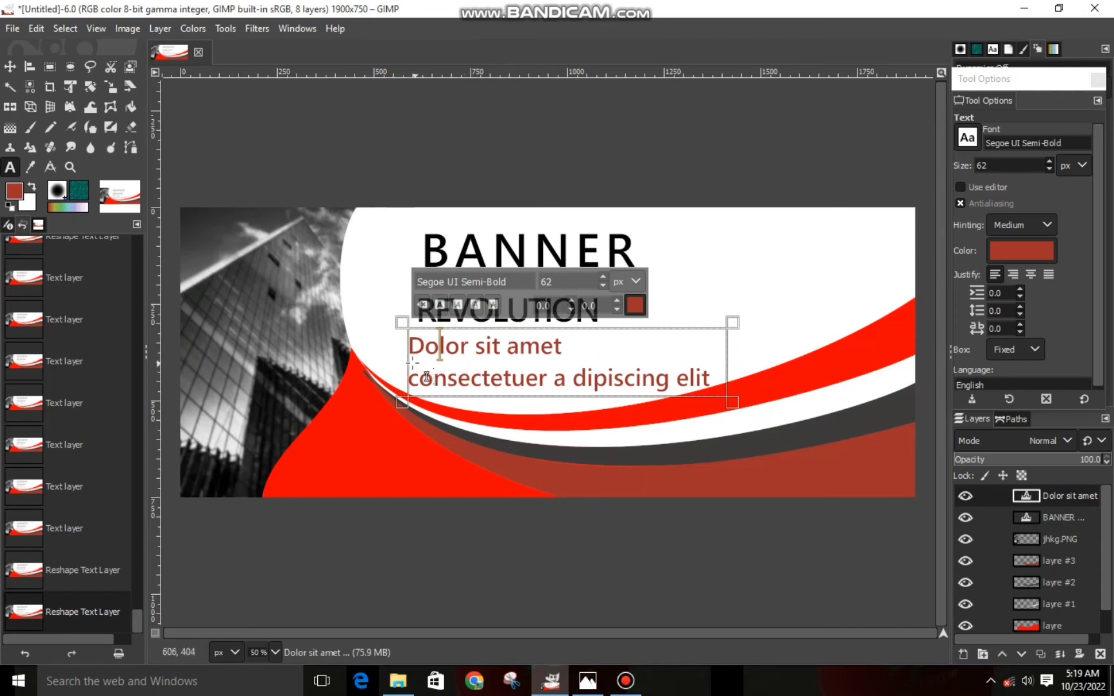
{"action": "left_click_drag", "start_coordinate": [402, 361], "coordinate": [408, 361]}
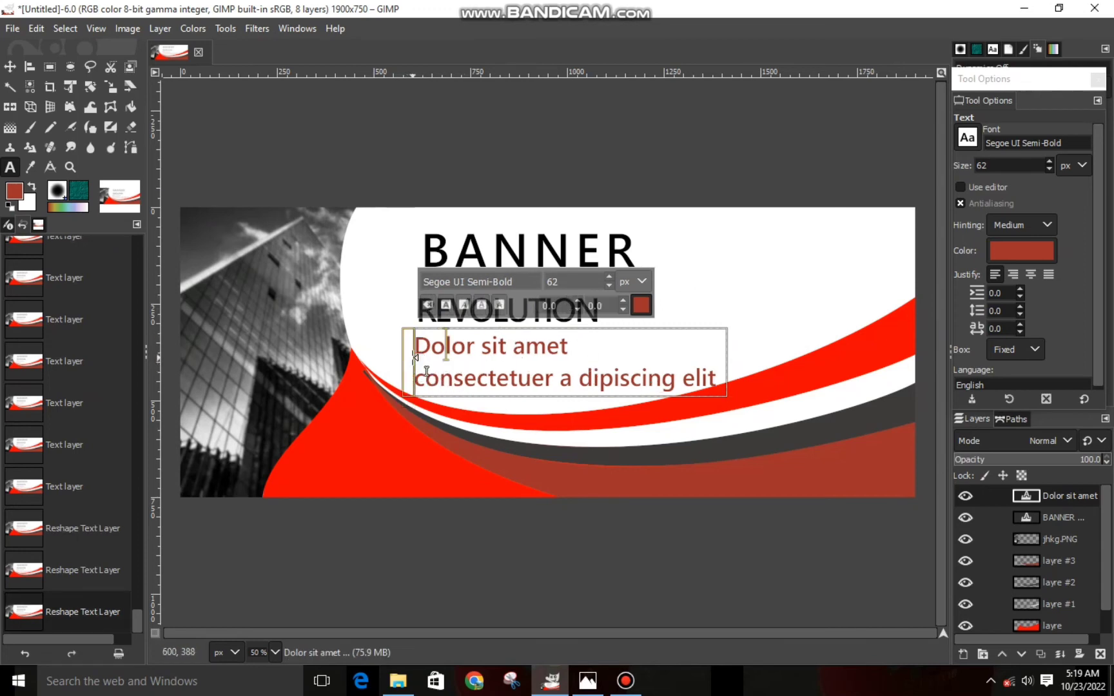
{"action": "left_click", "coordinate": [746, 281]}
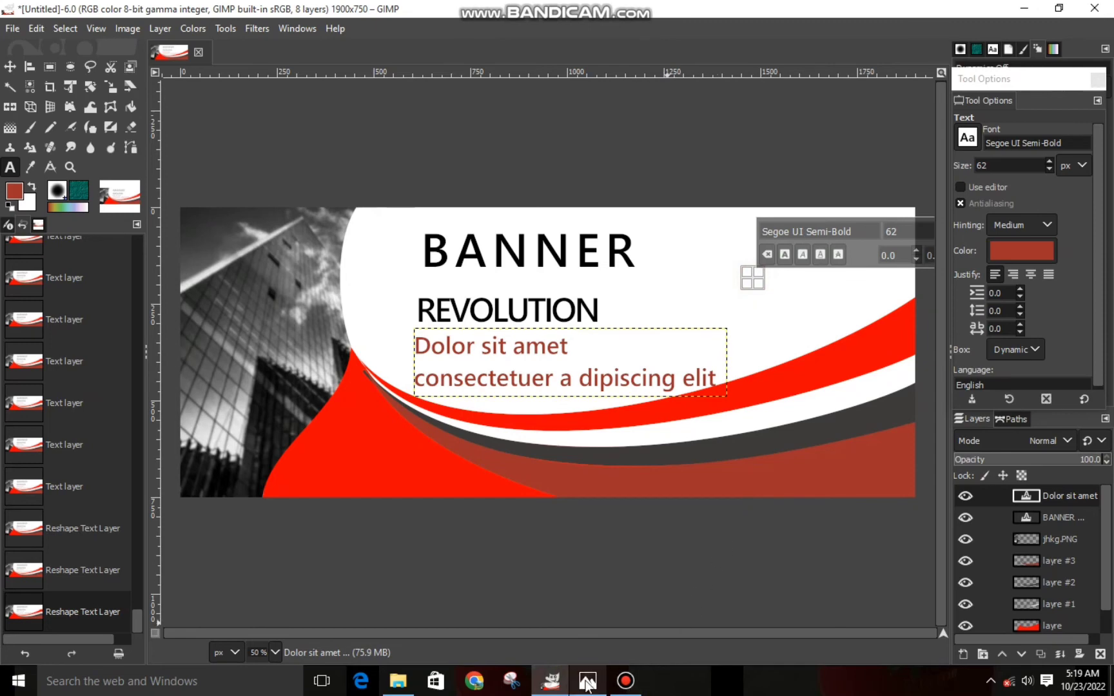
Recolour the word REVOLUTION in the heading layer to orange e14a00 and deselect it.
{"action": "left_click", "coordinate": [1051, 519]}
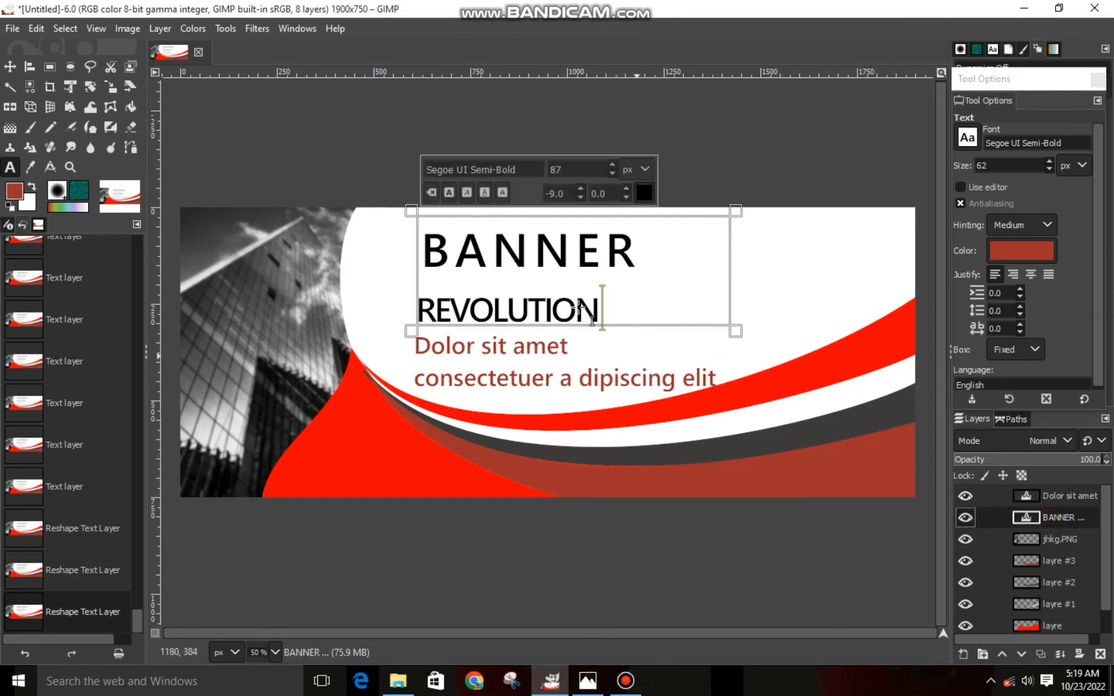
{"action": "double_click", "coordinate": [432, 332]}
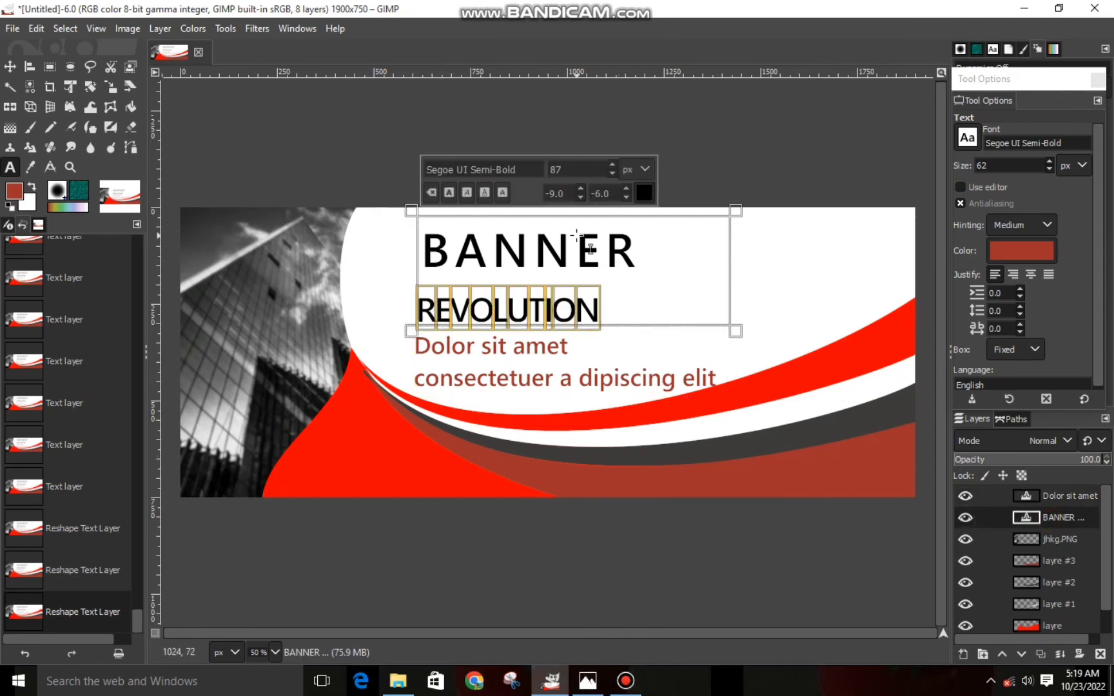
{"action": "left_click", "coordinate": [642, 194]}
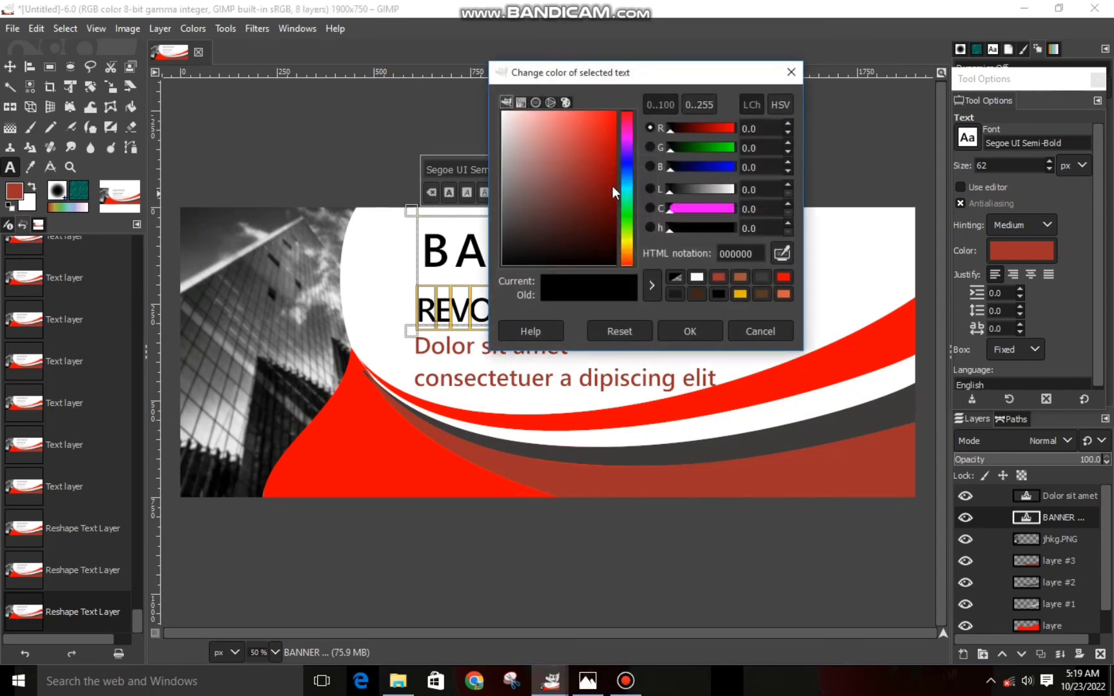
{"action": "left_click", "coordinate": [629, 256]}
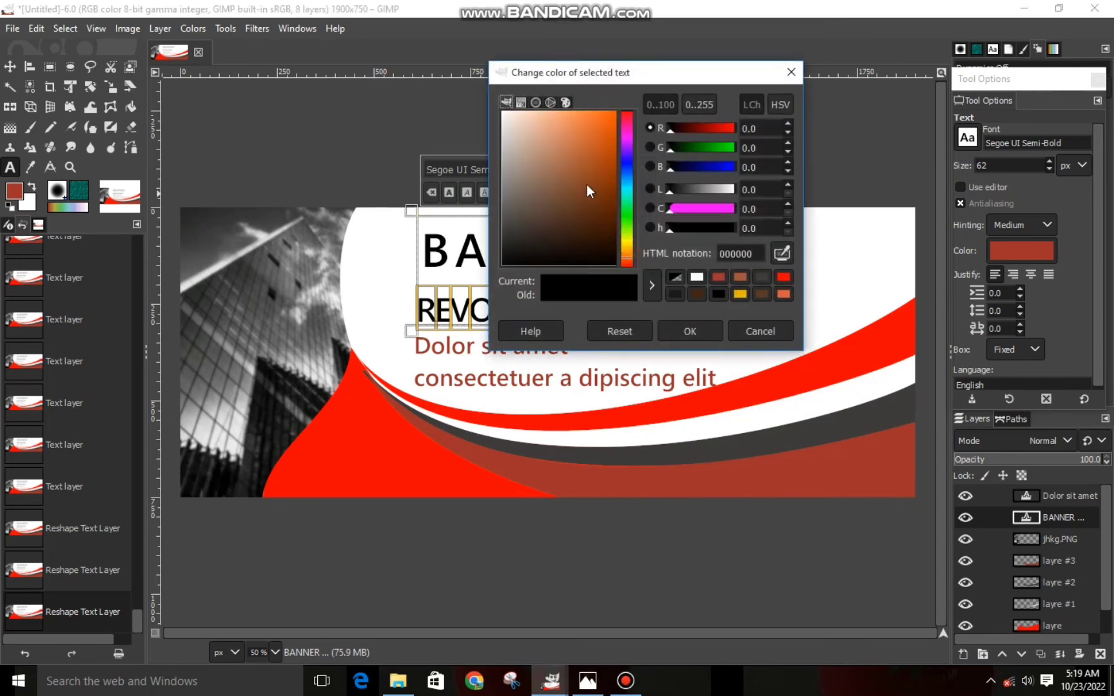
{"action": "mouse_move", "coordinate": [586, 184]}
{"action": "left_mouse_down"}
{"action": "mouse_move", "coordinate": [636, 133]}
{"action": "mouse_move", "coordinate": [640, 145]}
{"action": "left_mouse_up"}
{"action": "left_click", "coordinate": [699, 341]}
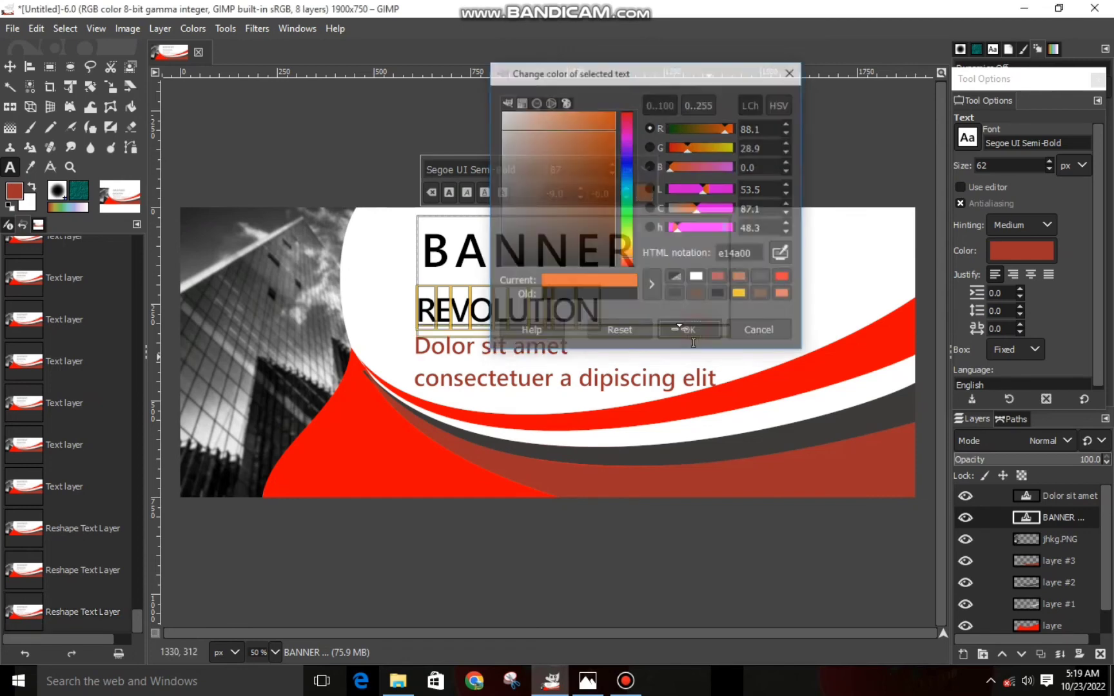
{"action": "left_click", "coordinate": [770, 296]}
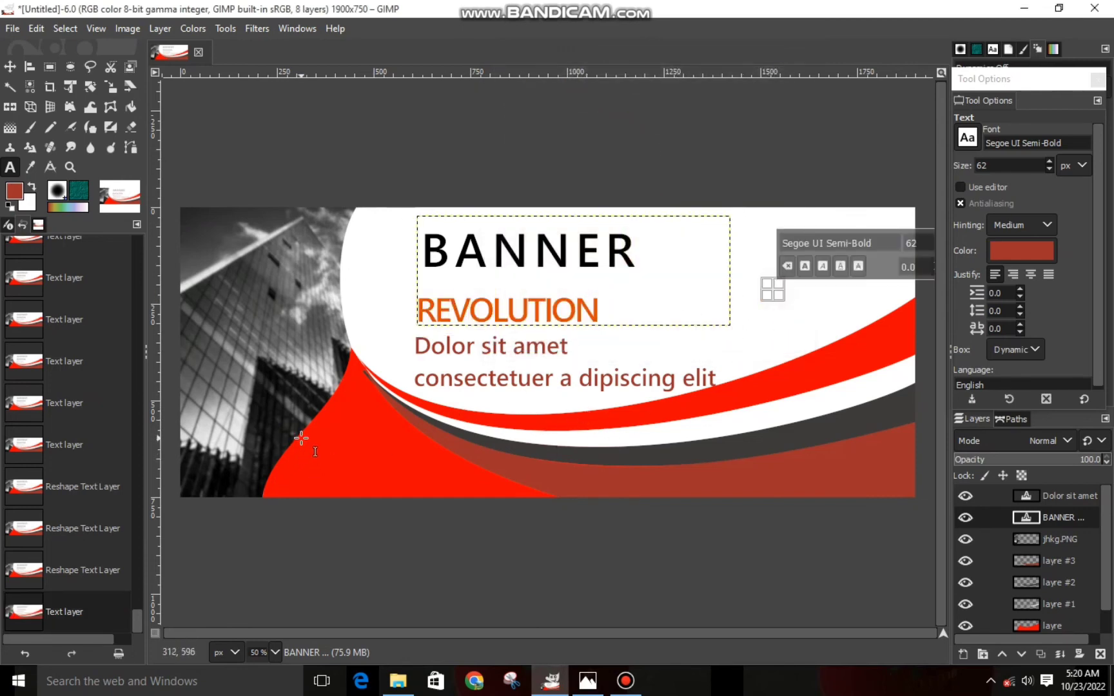
Add a text box about 342 × 126 px over the lower red area beside the photo, reading "Logo".
{"action": "left_click_drag", "start_coordinate": [300, 429], "coordinate": [430, 483]}
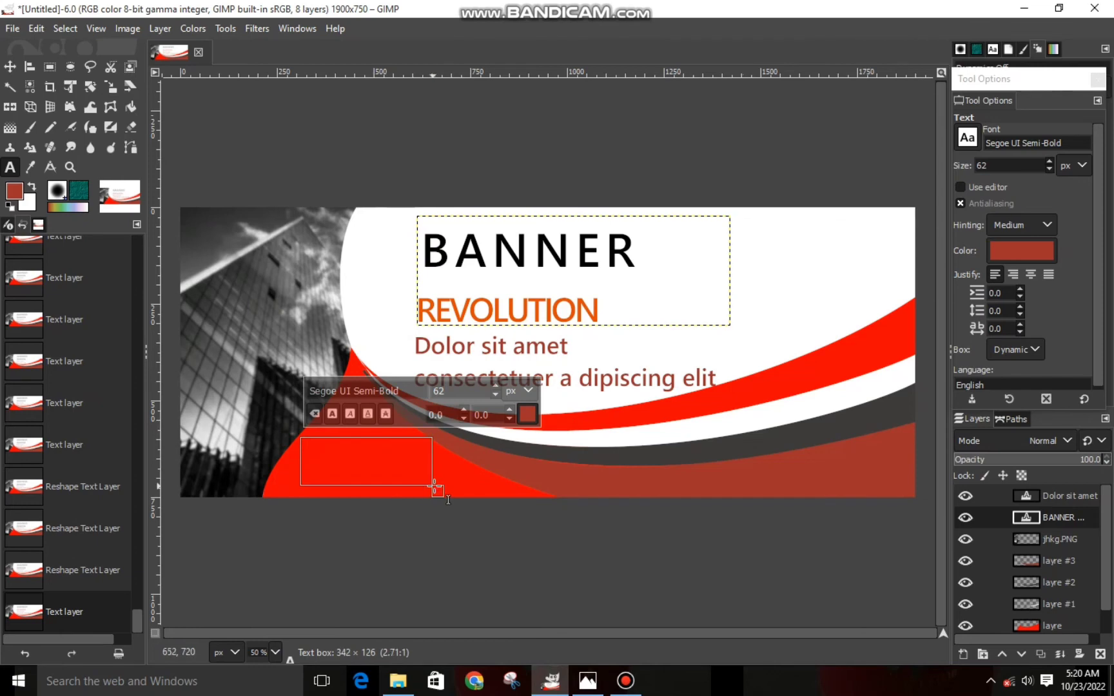
{"action": "left_click", "coordinate": [381, 445]}
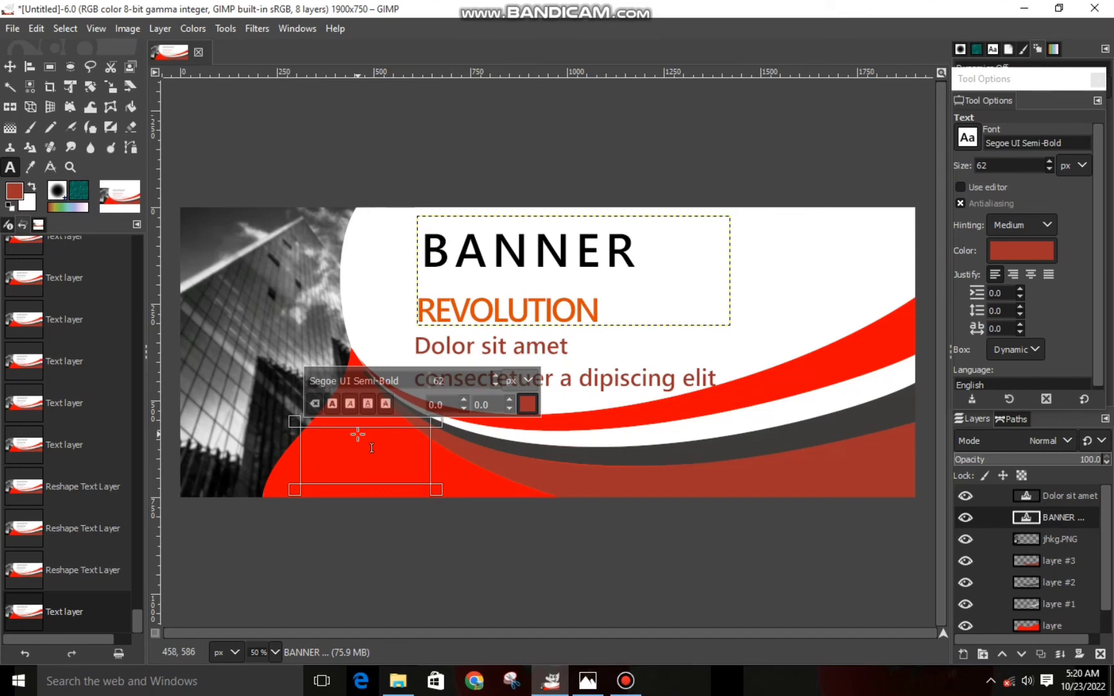
{"action": "type", "text": "L"}
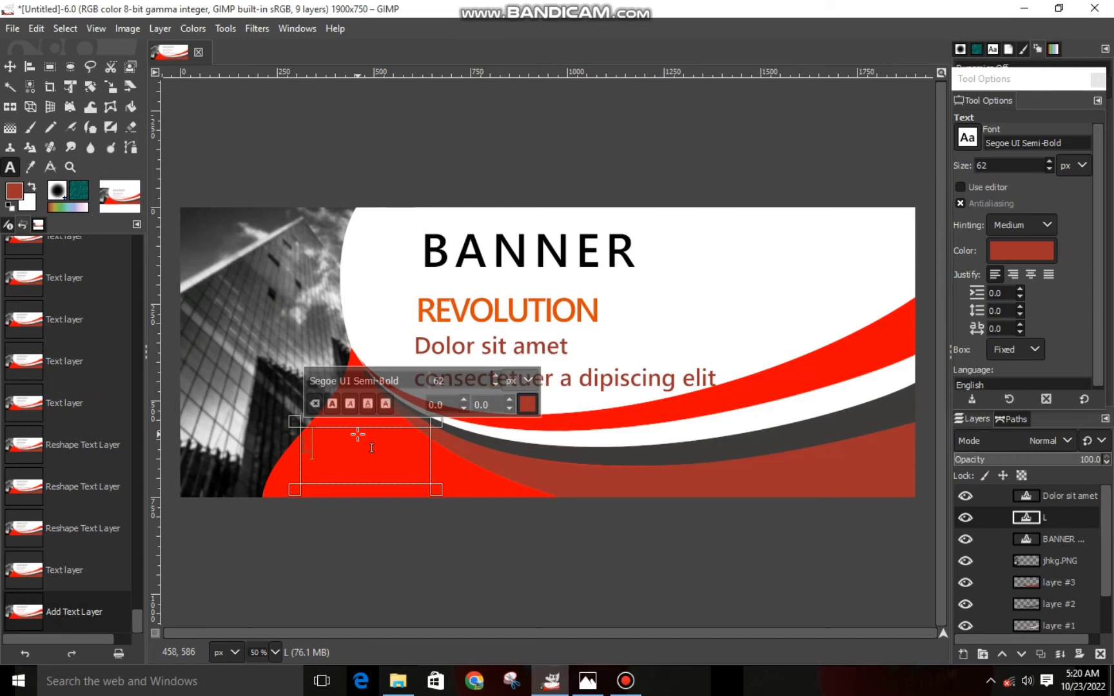
{"action": "type", "text": "ogo"}
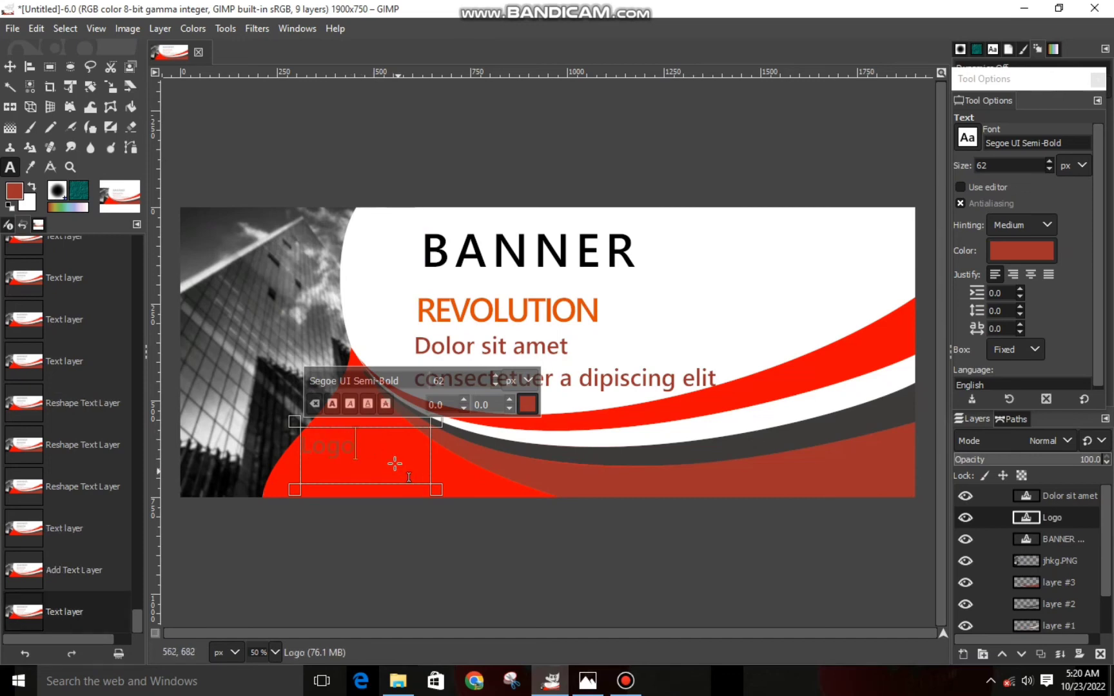
Enlarge the word Logo to 91 px and recolour it black 000000.
{"action": "key", "text": "ctrl+a"}
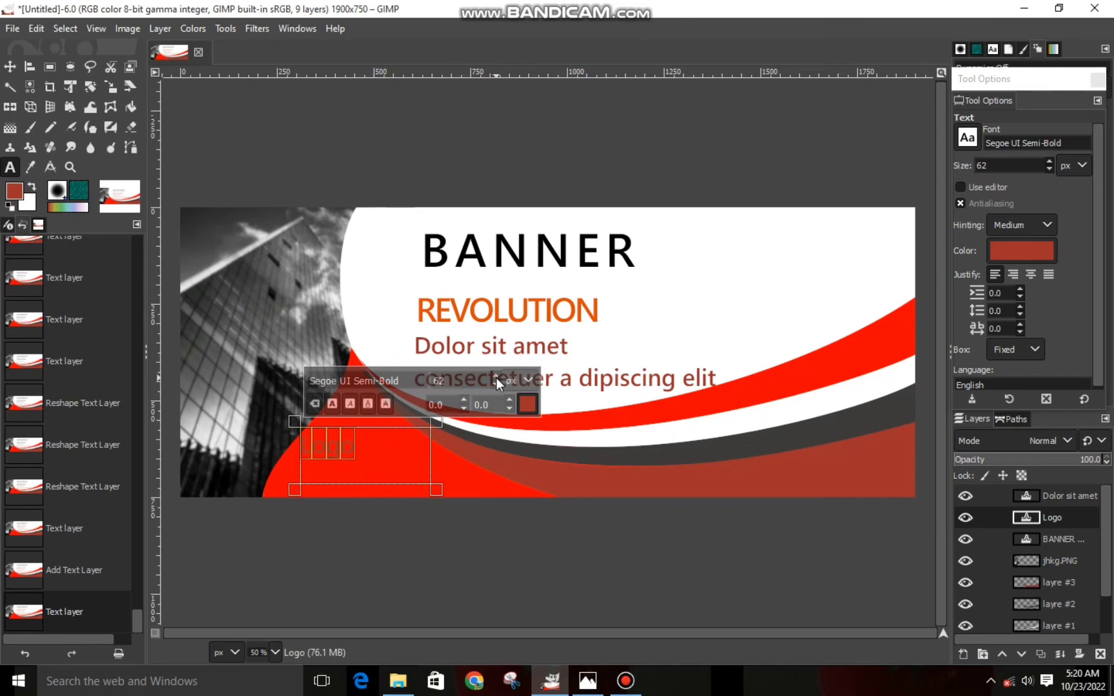
{"action": "scroll", "coordinate": [492, 371], "scroll_direction": "up", "scroll_amount": 20}
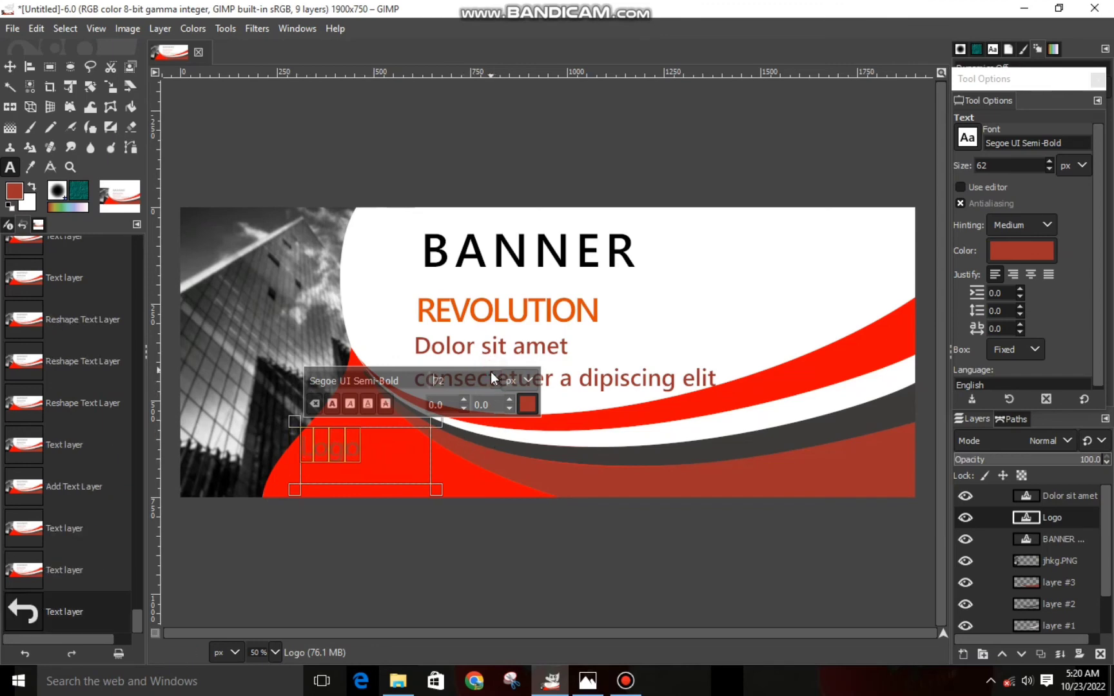
{"action": "left_click", "coordinate": [528, 404]}
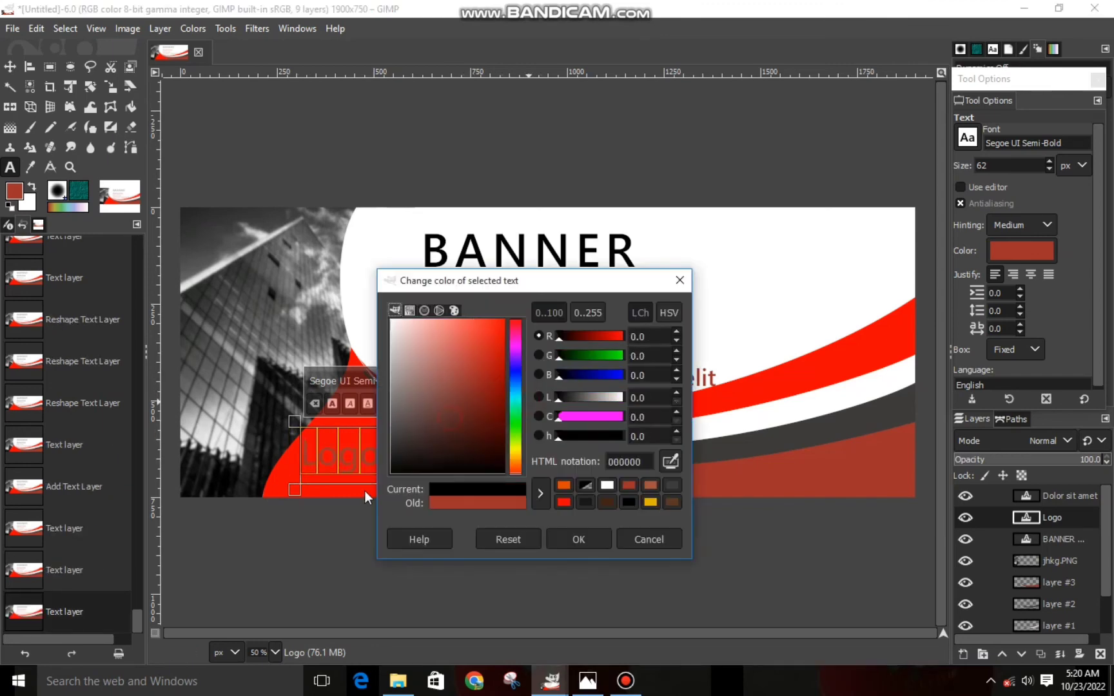
{"action": "left_click", "coordinate": [575, 539]}
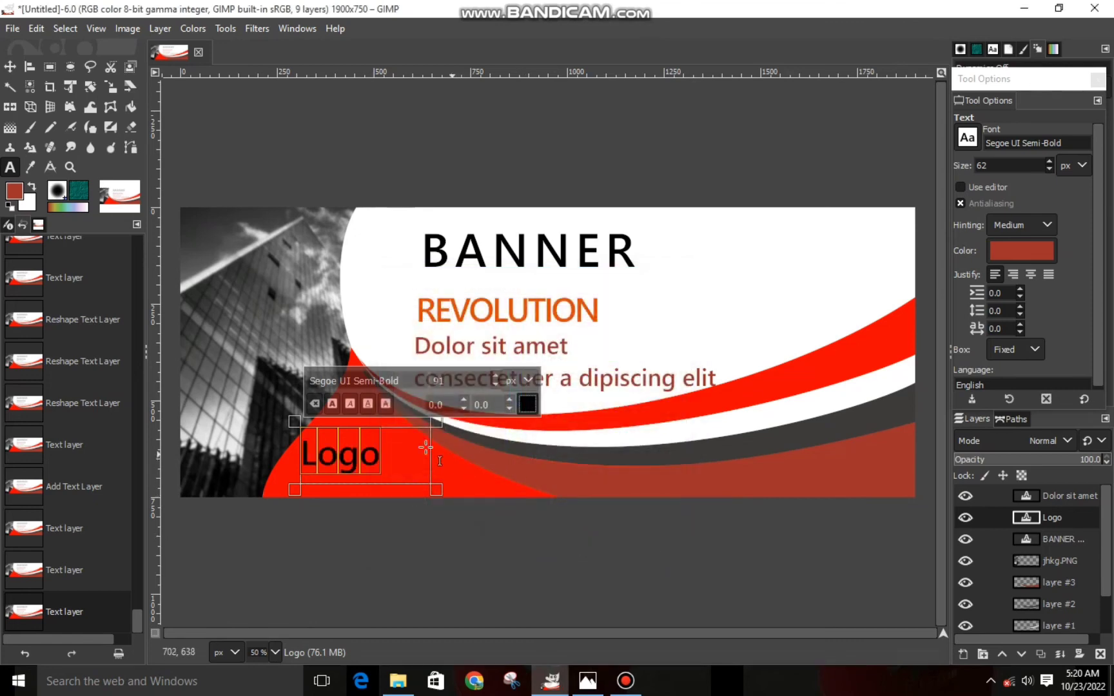
Shift the Logo text box's left edge inward and raise its upper edge.
{"action": "left_click_drag", "start_coordinate": [391, 417], "coordinate": [391, 423]}
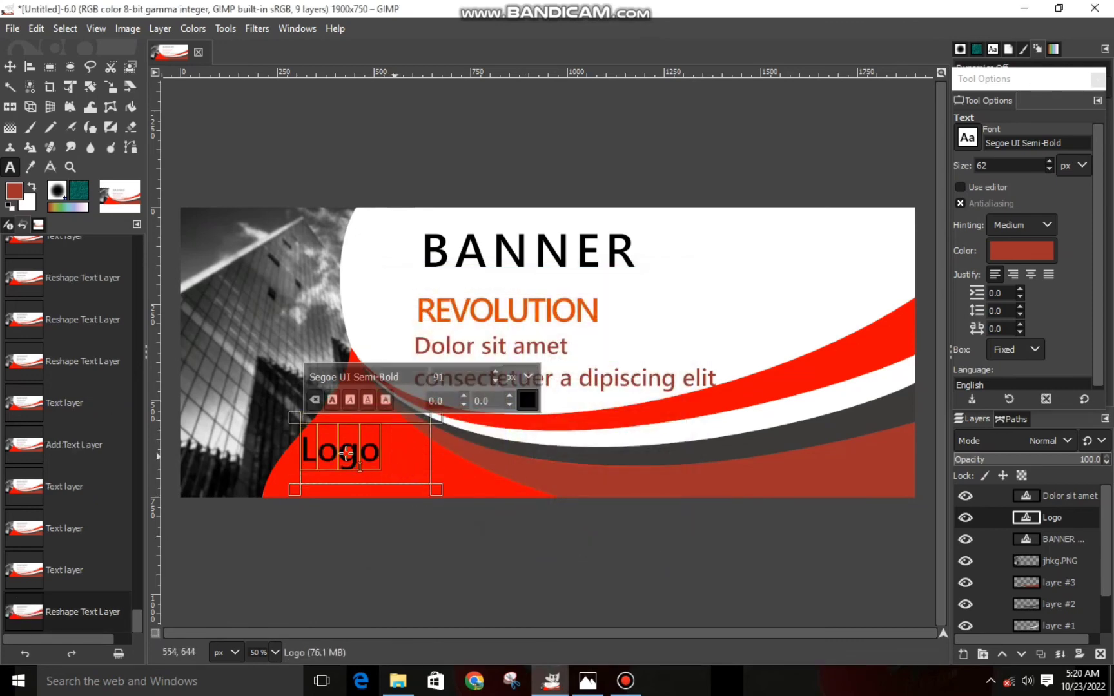
{"action": "mouse_move", "coordinate": [300, 454]}
{"action": "left_mouse_down"}
{"action": "mouse_move", "coordinate": [289, 454]}
{"action": "mouse_move", "coordinate": [310, 454]}
{"action": "left_mouse_up"}
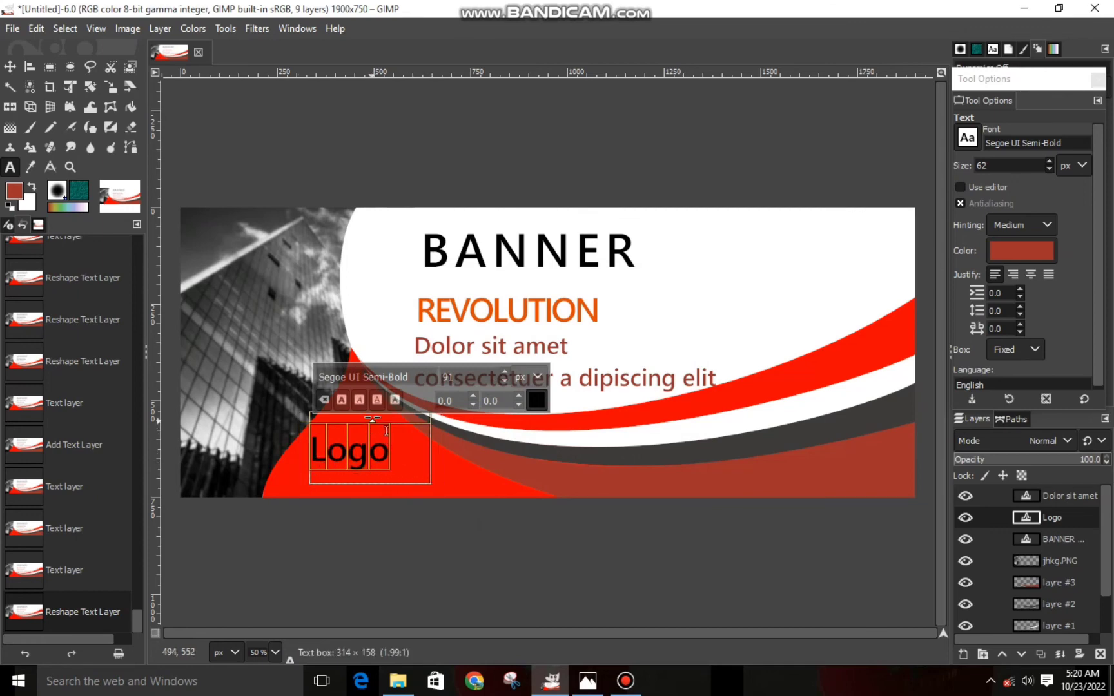
{"action": "left_click_drag", "start_coordinate": [371, 419], "coordinate": [374, 408]}
Add "text here" as a second line below Logo and extend the text box's lower edge past the canvas.
{"action": "left_click", "coordinate": [399, 454]}
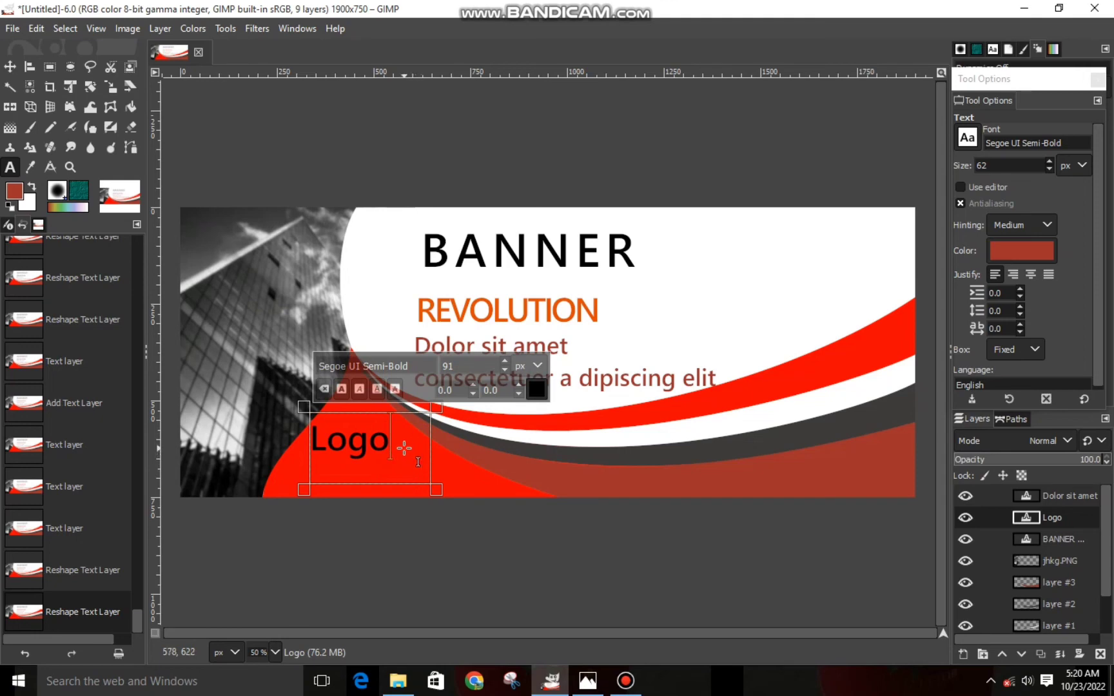
{"action": "key", "text": "Return"}
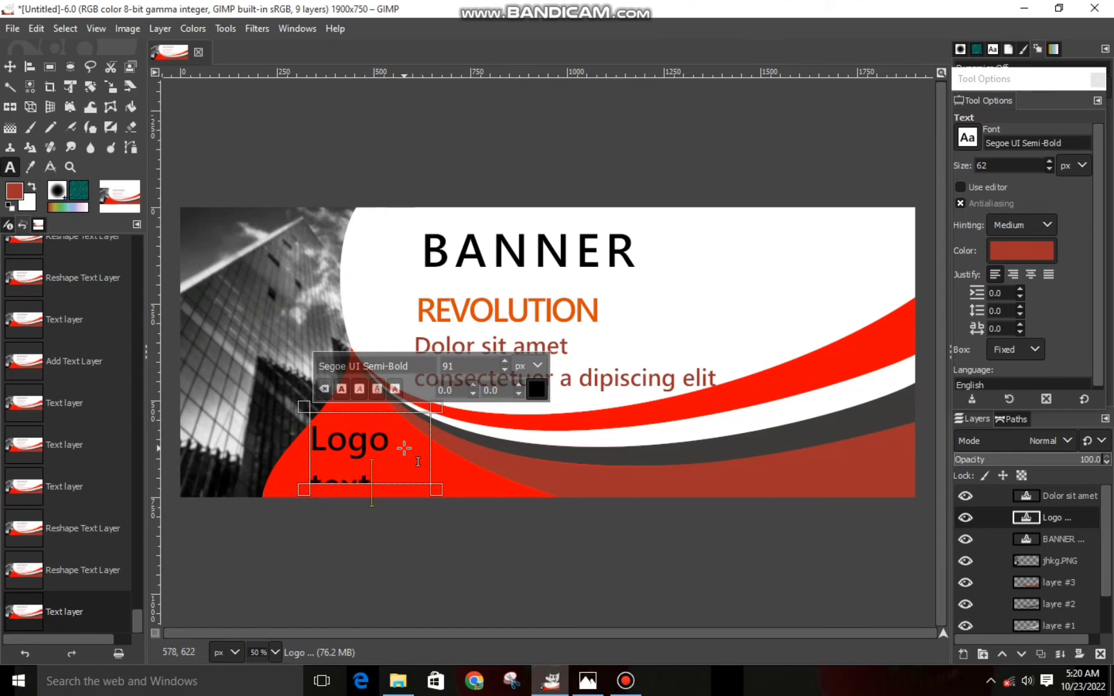
{"action": "type", "text": "text her"}
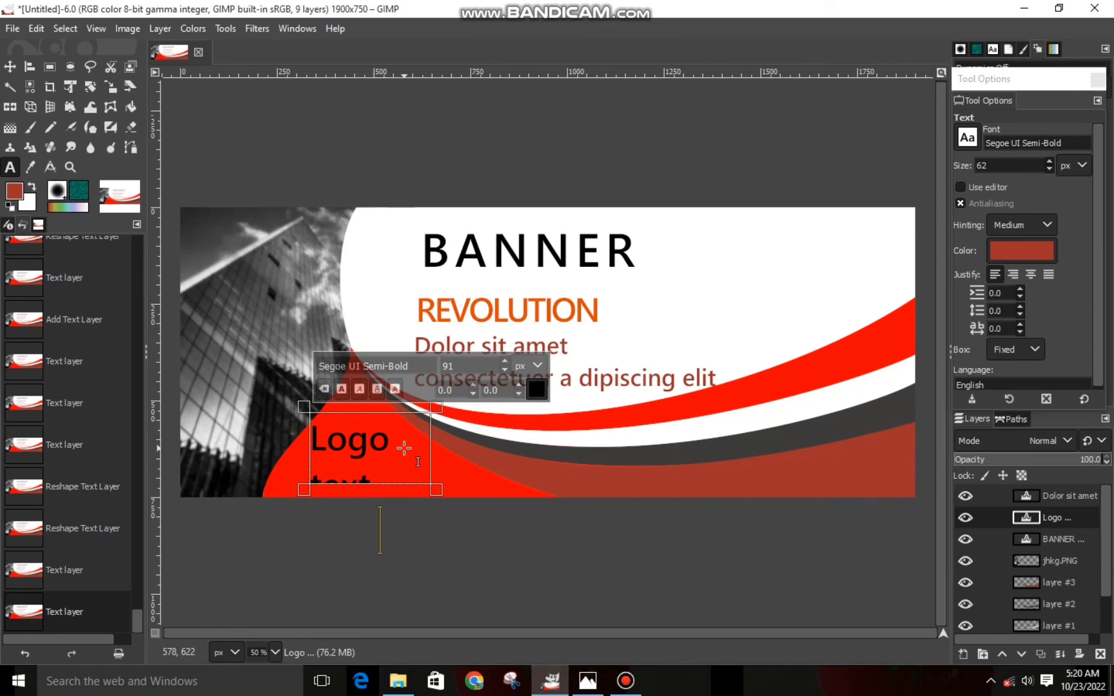
{"action": "left_click_drag", "start_coordinate": [390, 489], "coordinate": [405, 559]}
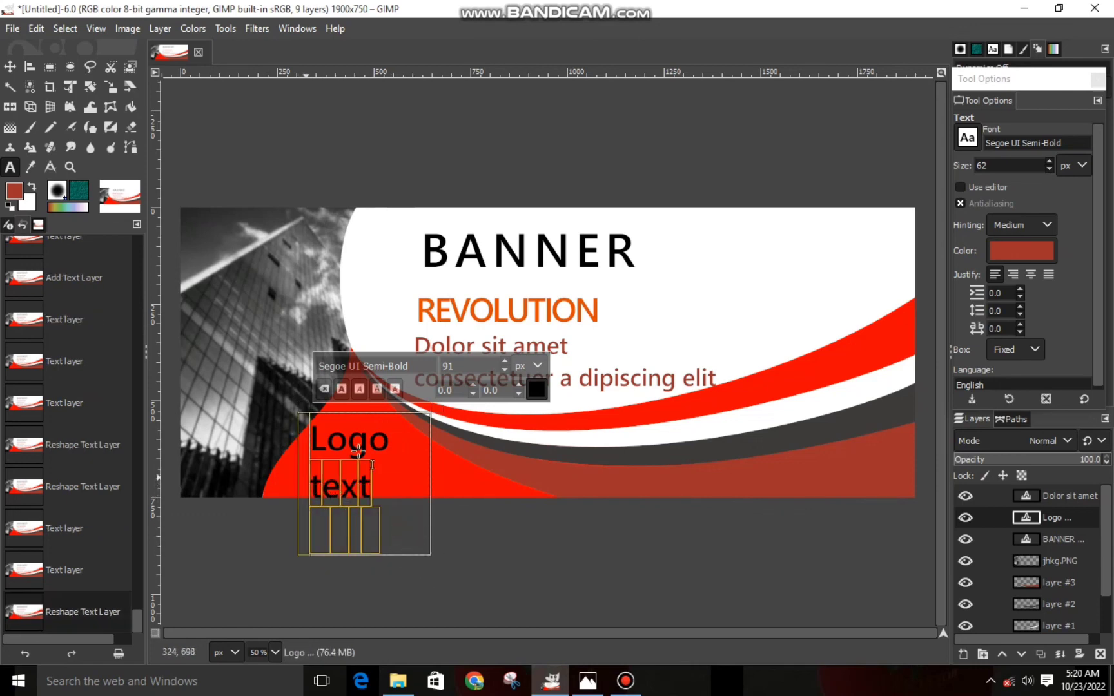
Reduce the "text here" line to 48 px and deselect the text.
{"action": "left_click", "coordinate": [503, 368]}
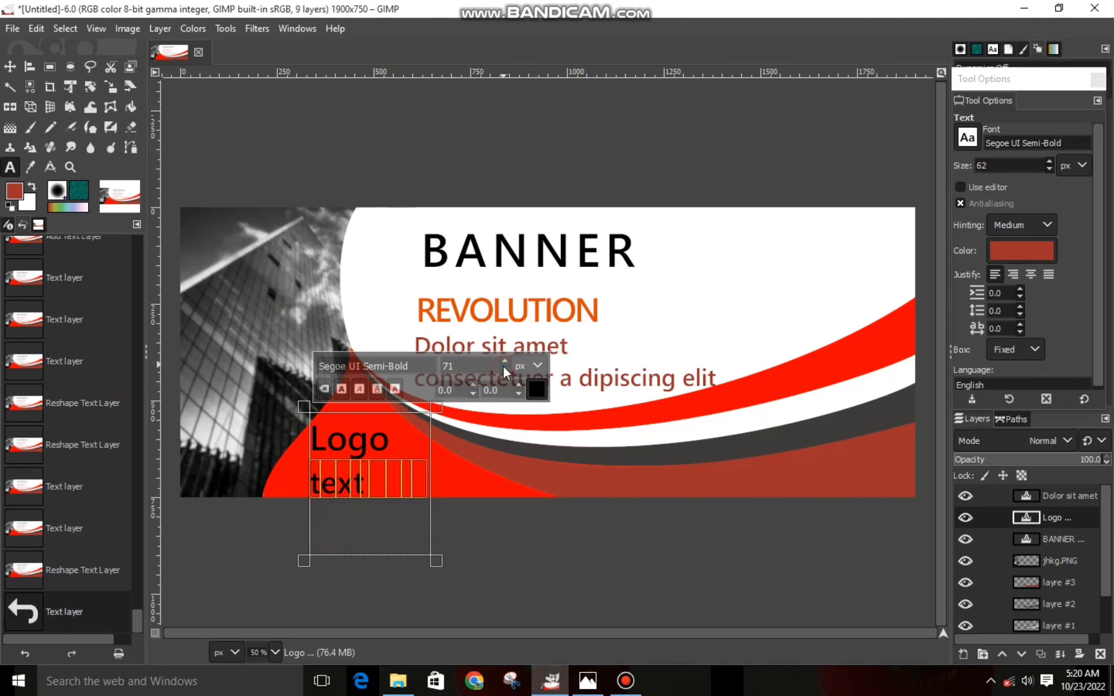
{"action": "left_click", "coordinate": [503, 366]}
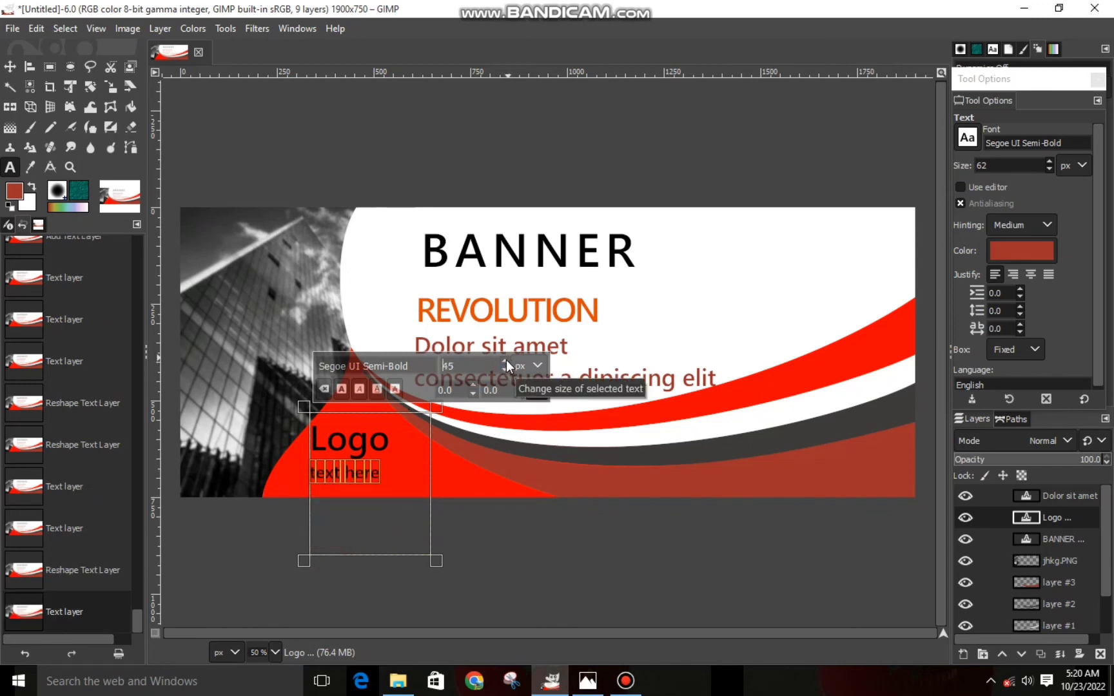
{"action": "left_click", "coordinate": [505, 362]}
{"action": "left_click", "coordinate": [505, 361]}
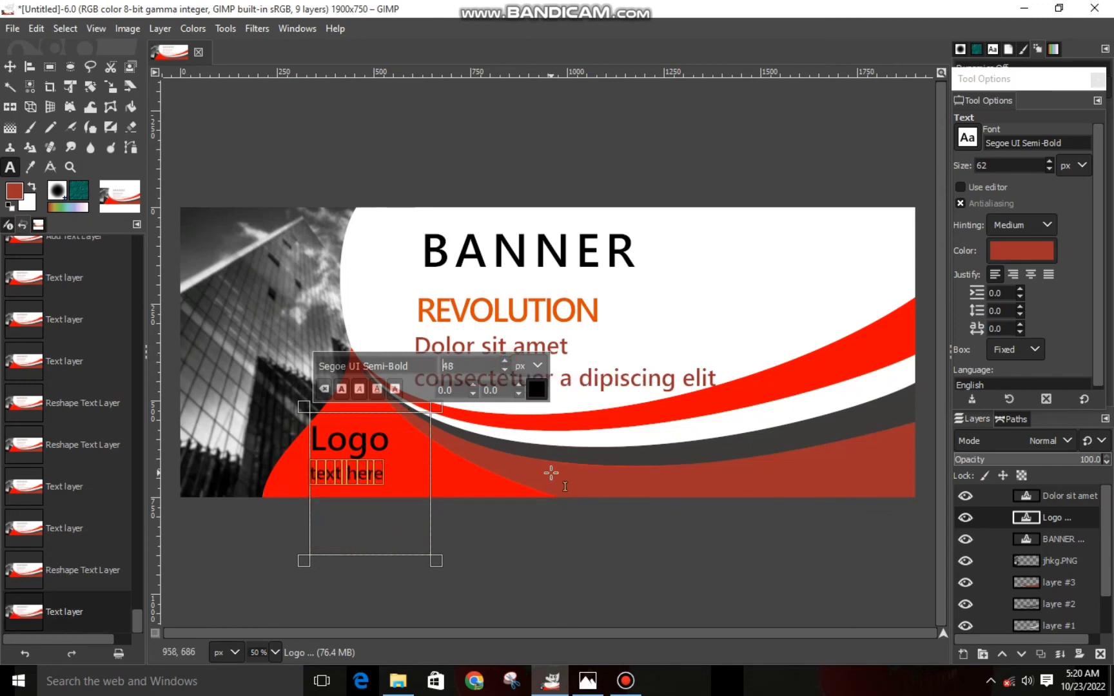
{"action": "left_click", "coordinate": [587, 553]}
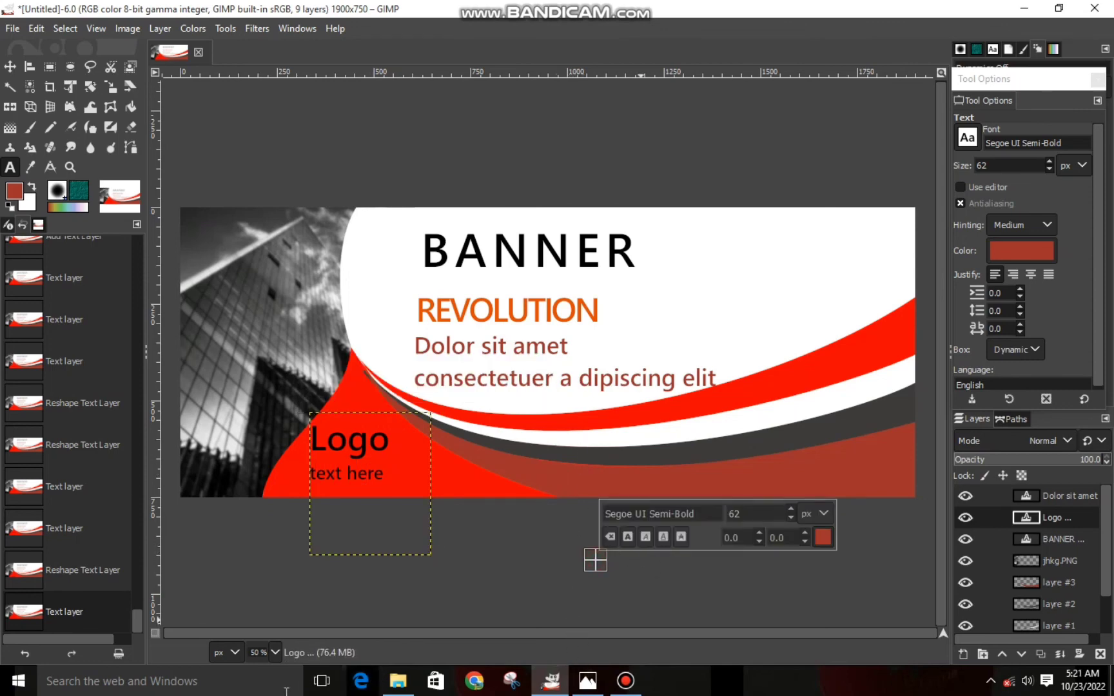
Import the social-icons image llink from the Pictures folder as the topmost layer of the banner.
{"action": "left_click", "coordinate": [397, 681]}
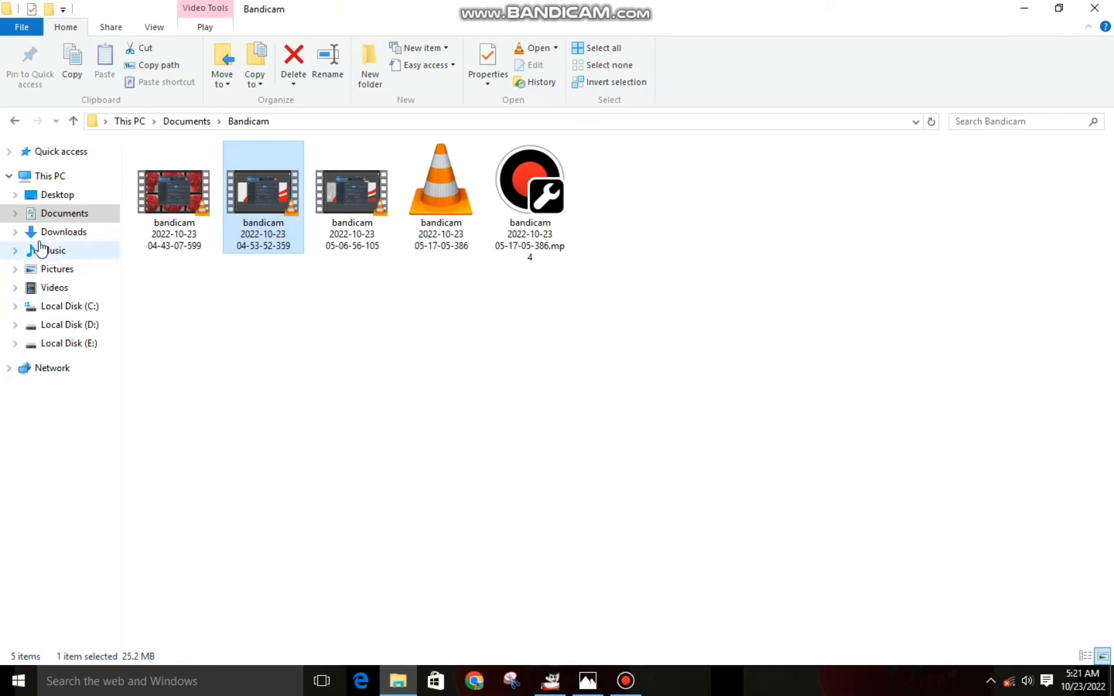
{"action": "left_click", "coordinate": [90, 308]}
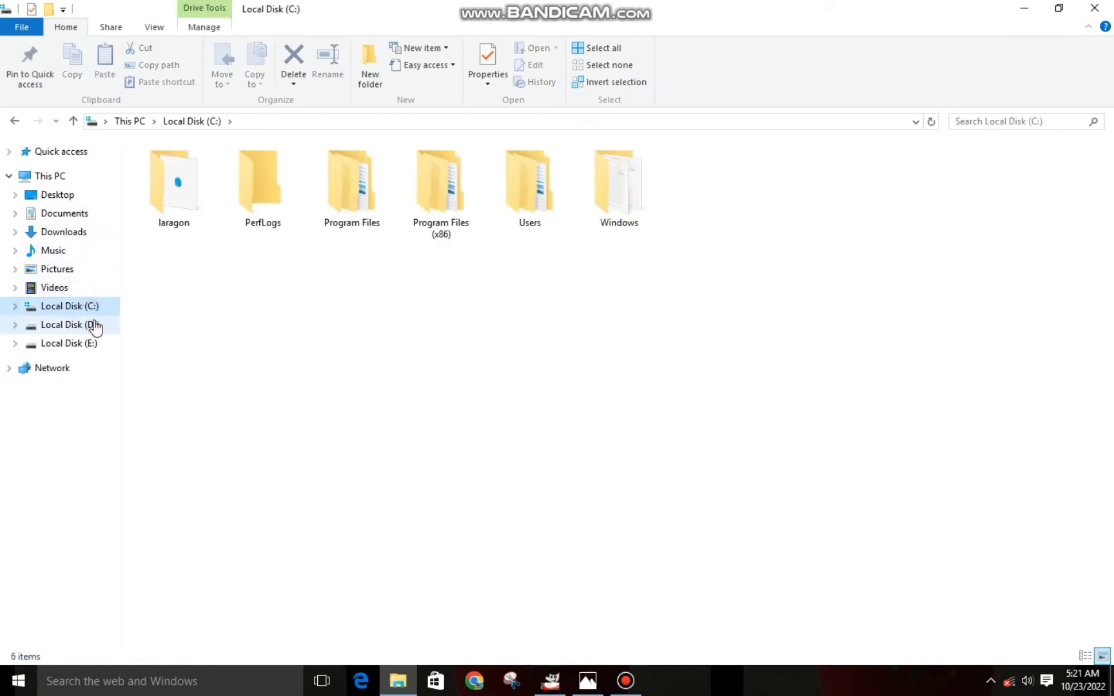
{"action": "left_click", "coordinate": [82, 269]}
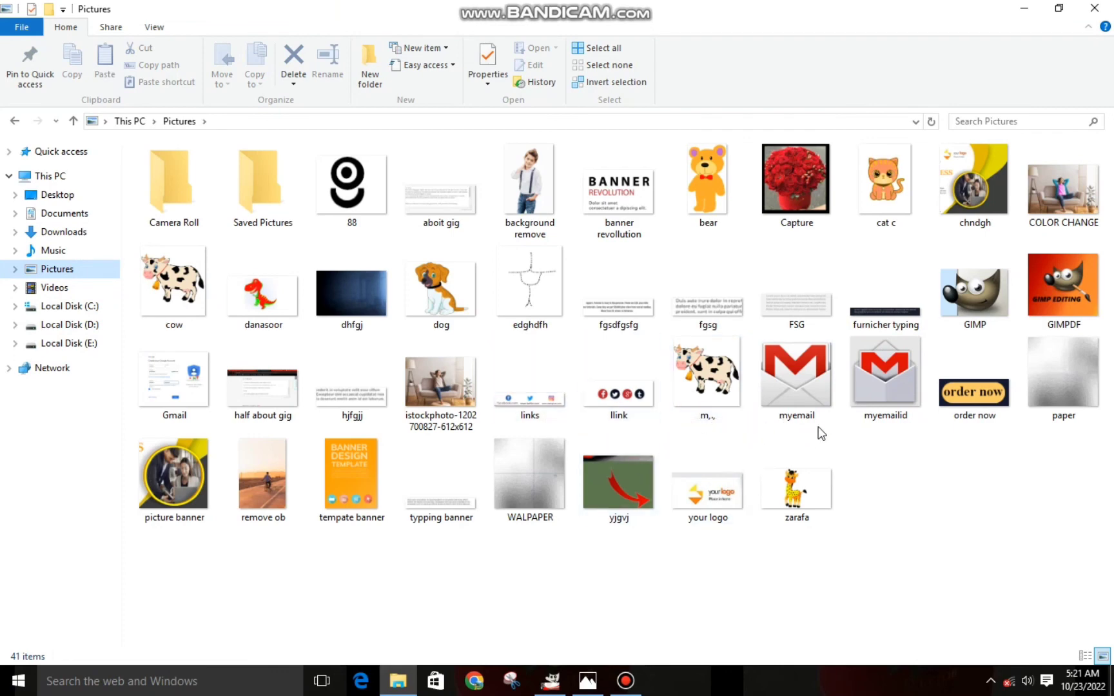
{"action": "left_click", "coordinate": [642, 387]}
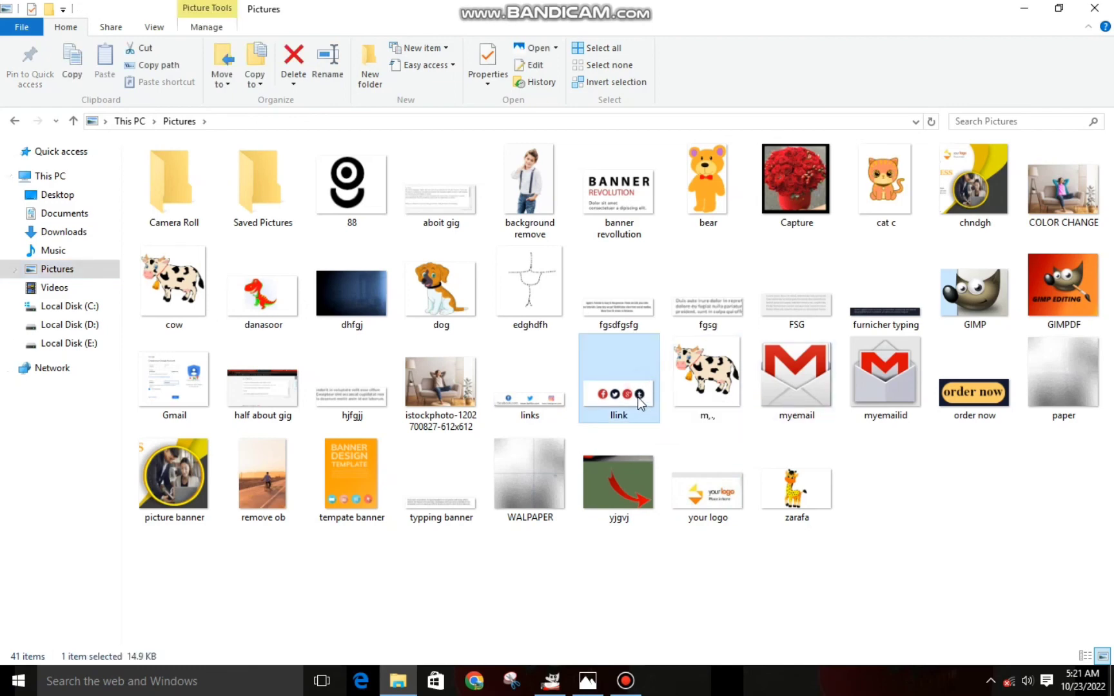
{"action": "left_click_drag", "start_coordinate": [640, 401], "coordinate": [1025, 491]}
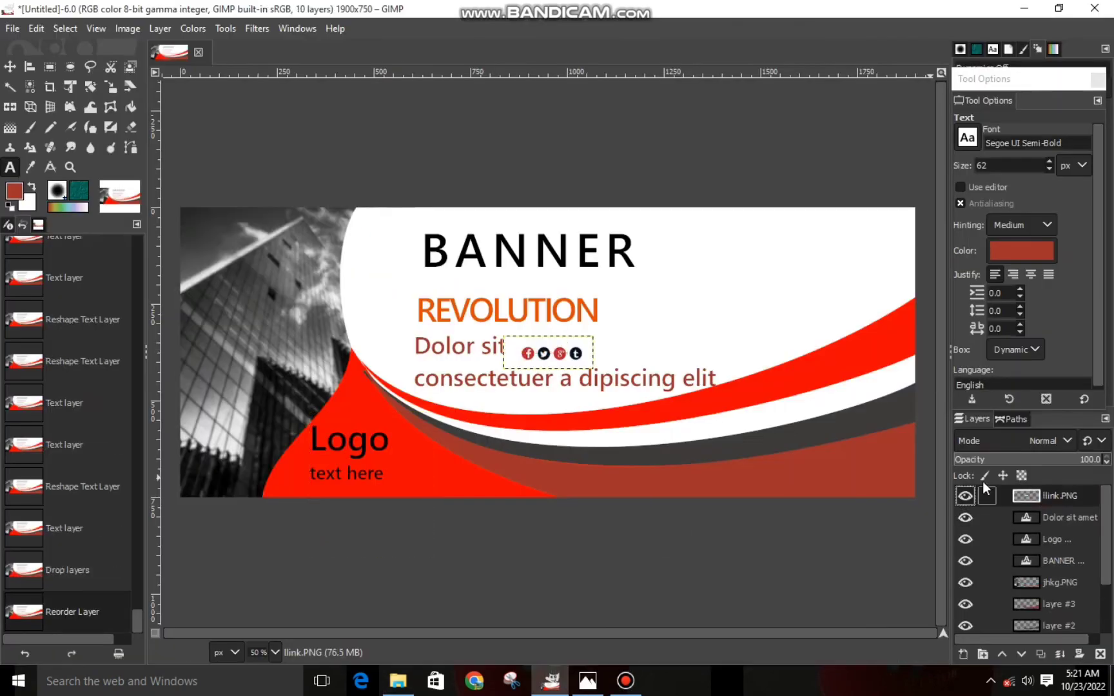
Scale the social-icons layer to about 405 × 149 px and place it in the banner's upper-right white area.
{"action": "left_click", "coordinate": [113, 90]}
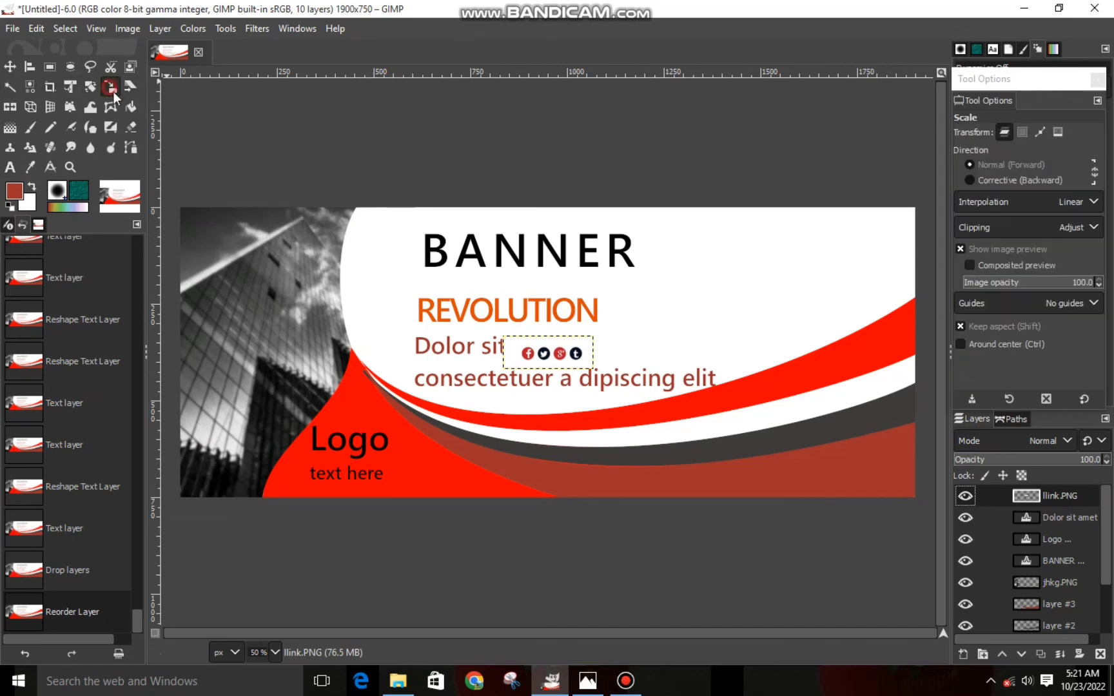
{"action": "left_click", "coordinate": [538, 360]}
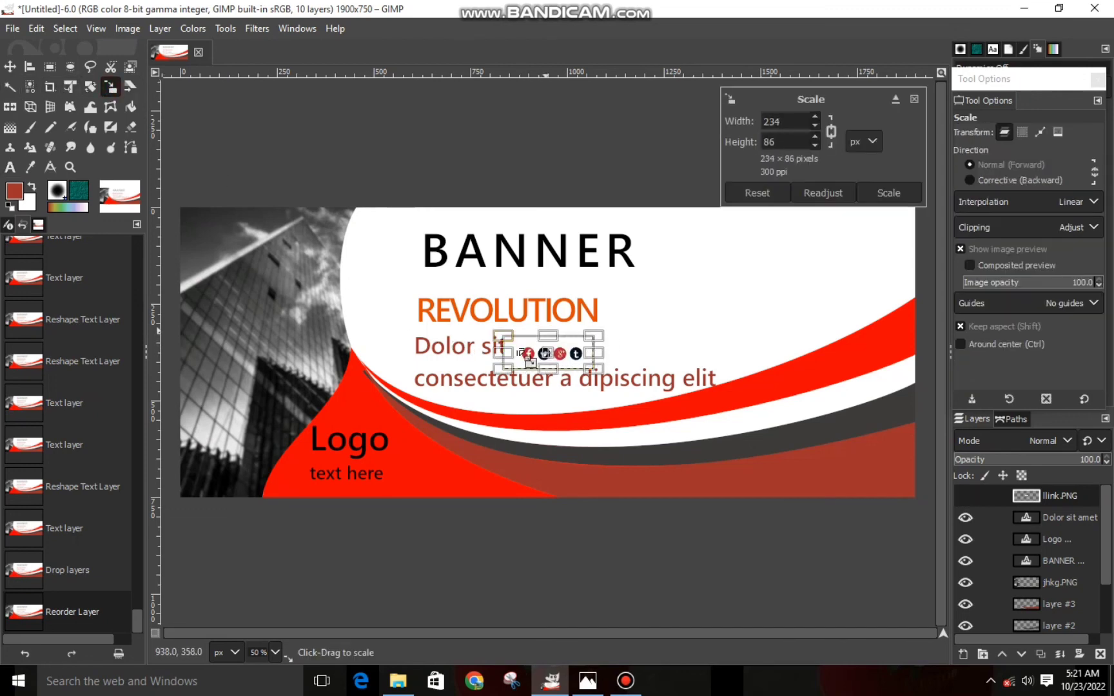
{"action": "left_click_drag", "start_coordinate": [528, 360], "coordinate": [703, 304]}
{"action": "left_click_drag", "start_coordinate": [783, 279], "coordinate": [820, 268]}
{"action": "left_click", "coordinate": [903, 190]}
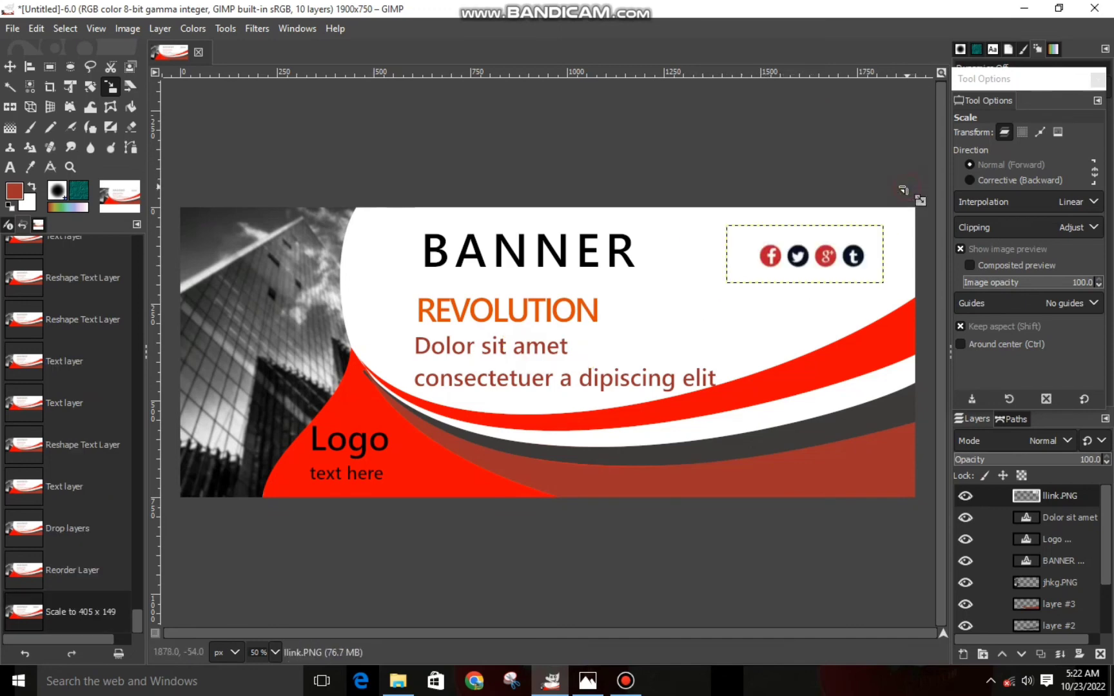
Select the background around the social icons with Fuzzy Select, cut it out and clear the selection.
{"action": "left_click", "coordinate": [10, 87]}
{"action": "left_click", "coordinate": [768, 231]}
{"action": "left_click", "coordinate": [770, 225], "text": "ctrl"}
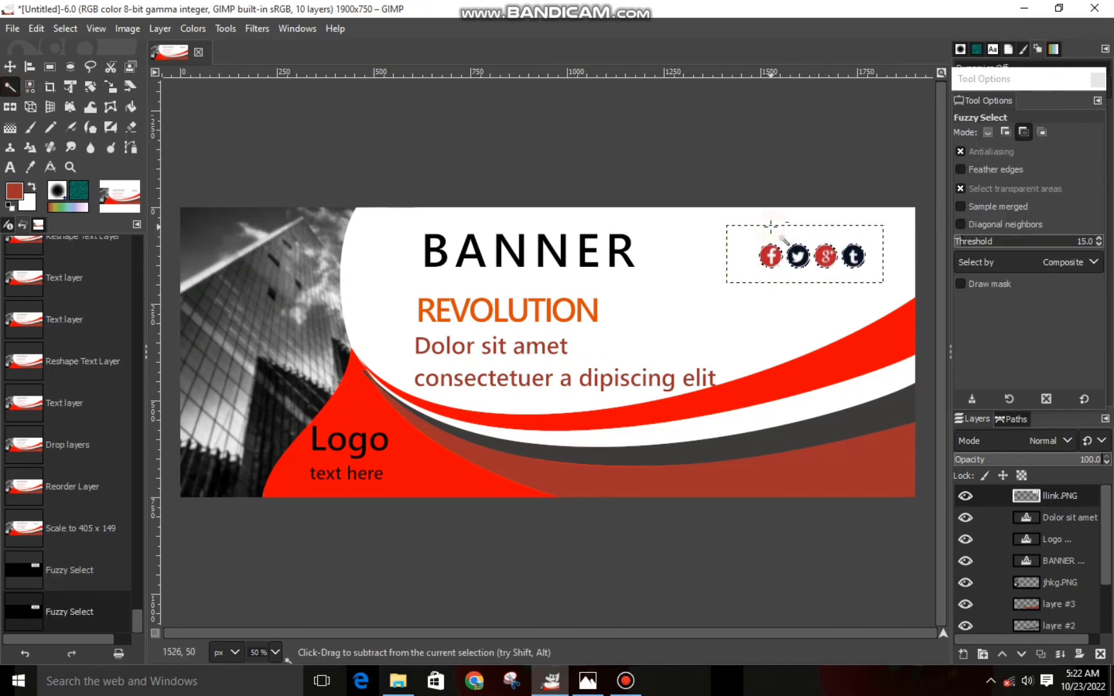
{"action": "key", "text": "ctrl+x"}
{"action": "key", "text": "ctrl+shift+a"}
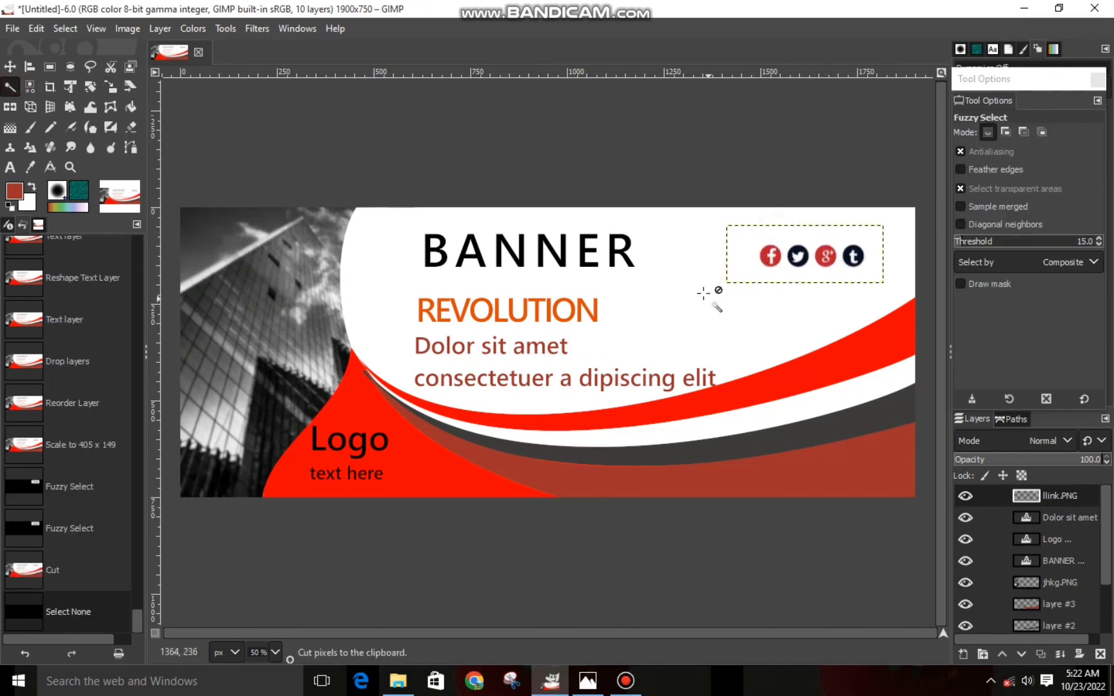
Scale the social-icons layer up slightly to about 430 × 159 px.
{"action": "left_click", "coordinate": [111, 86]}
{"action": "left_click", "coordinate": [792, 259]}
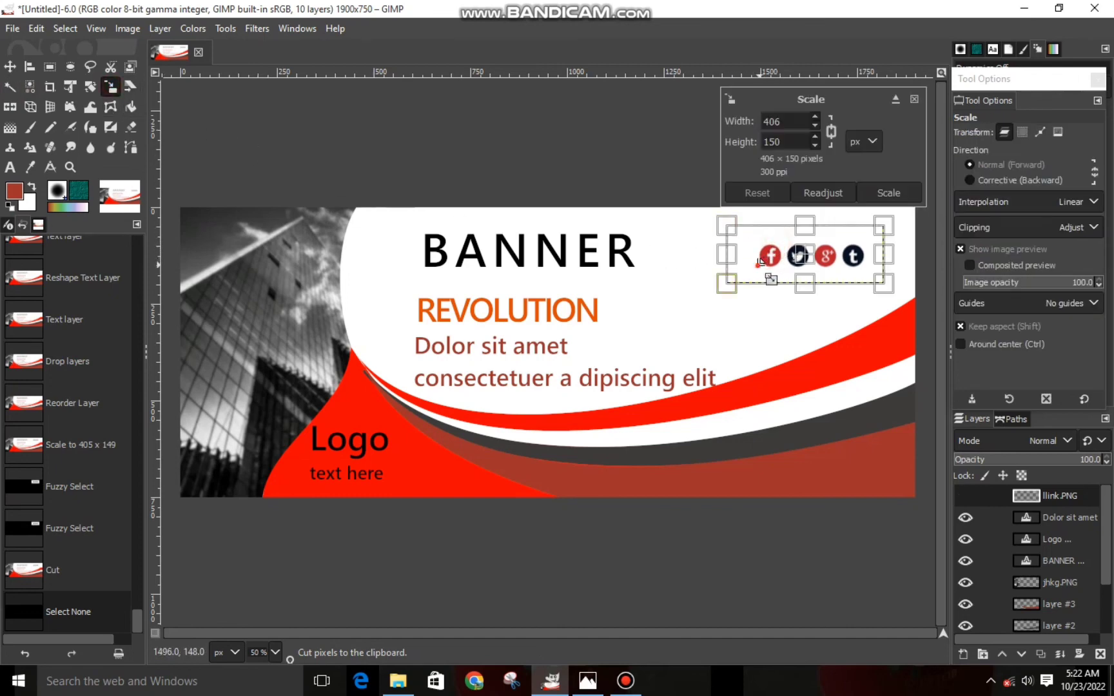
{"action": "left_click_drag", "start_coordinate": [777, 277], "coordinate": [763, 283]}
{"action": "left_click", "coordinate": [875, 190]}
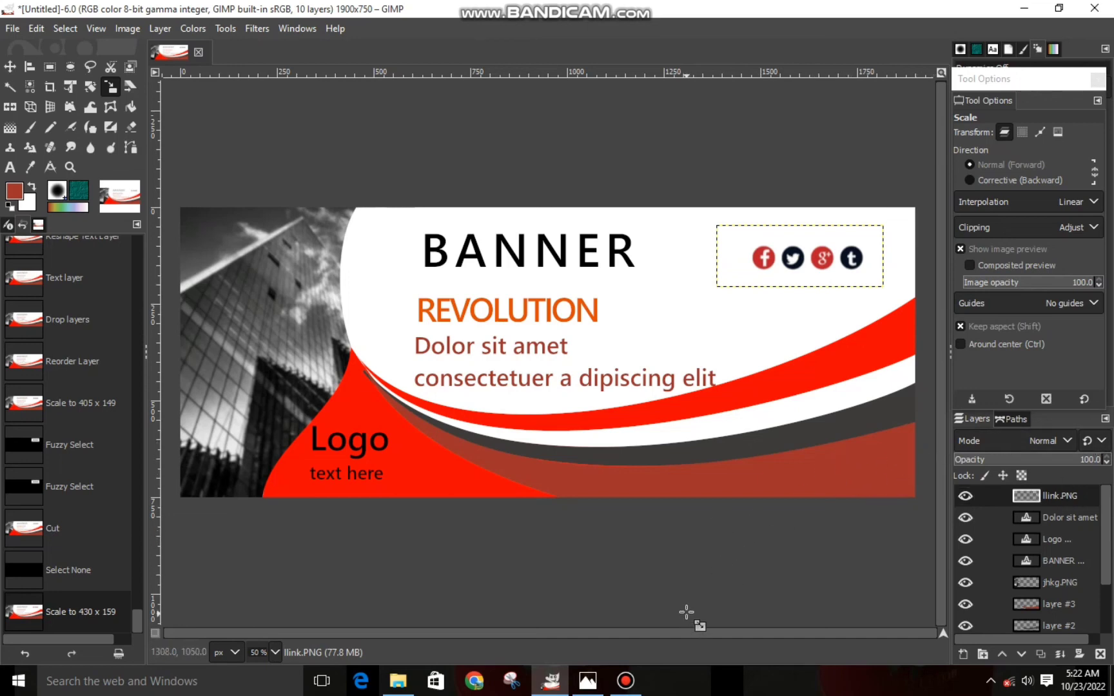
Switch to Photos to compare the banner with the reference image, and return to GIMP.
{"action": "left_click", "coordinate": [598, 682]}
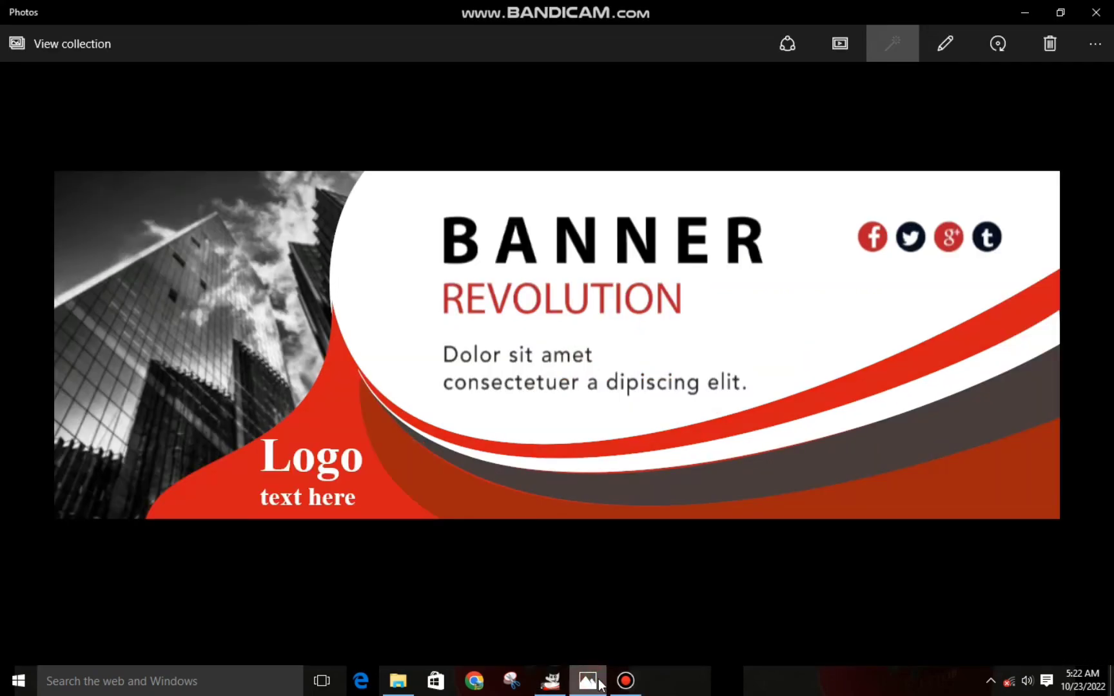
{"action": "left_click", "coordinate": [599, 682]}
Erase around the left tip of the curved band on layre #3, beside the peak of the red logo shape.
{"action": "scroll", "coordinate": [1058, 561], "scroll_direction": "down", "scroll_amount": 5}
{"action": "left_click", "coordinate": [1091, 625]}
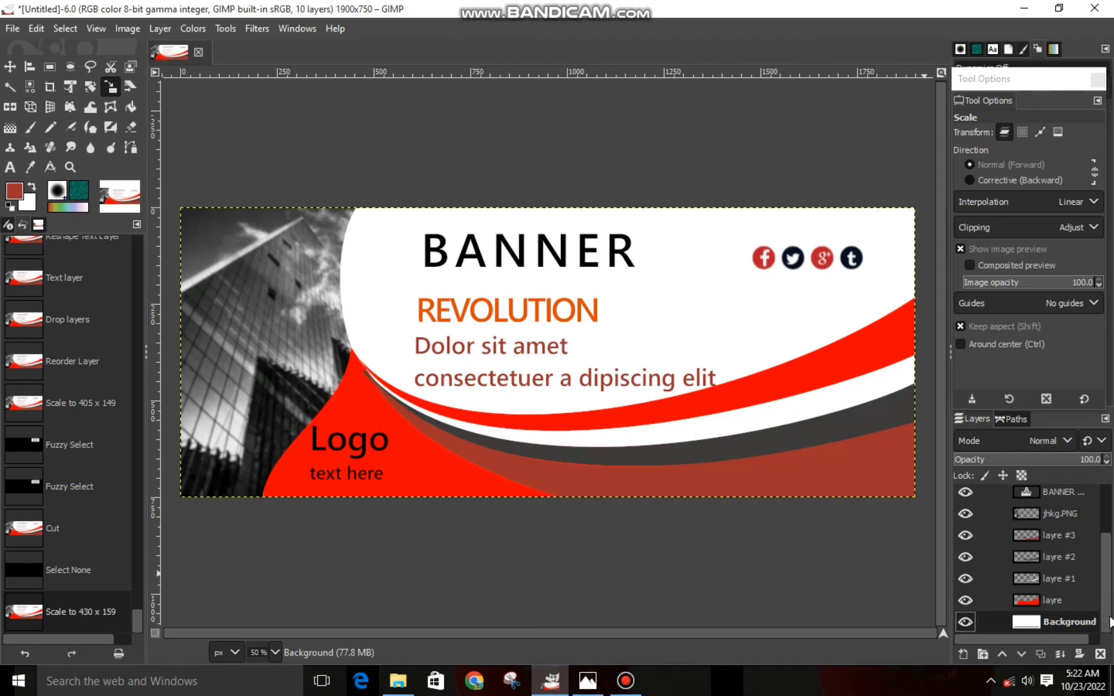
{"action": "left_click", "coordinate": [1059, 595]}
{"action": "left_click", "coordinate": [1056, 566]}
{"action": "left_click", "coordinate": [1052, 543]}
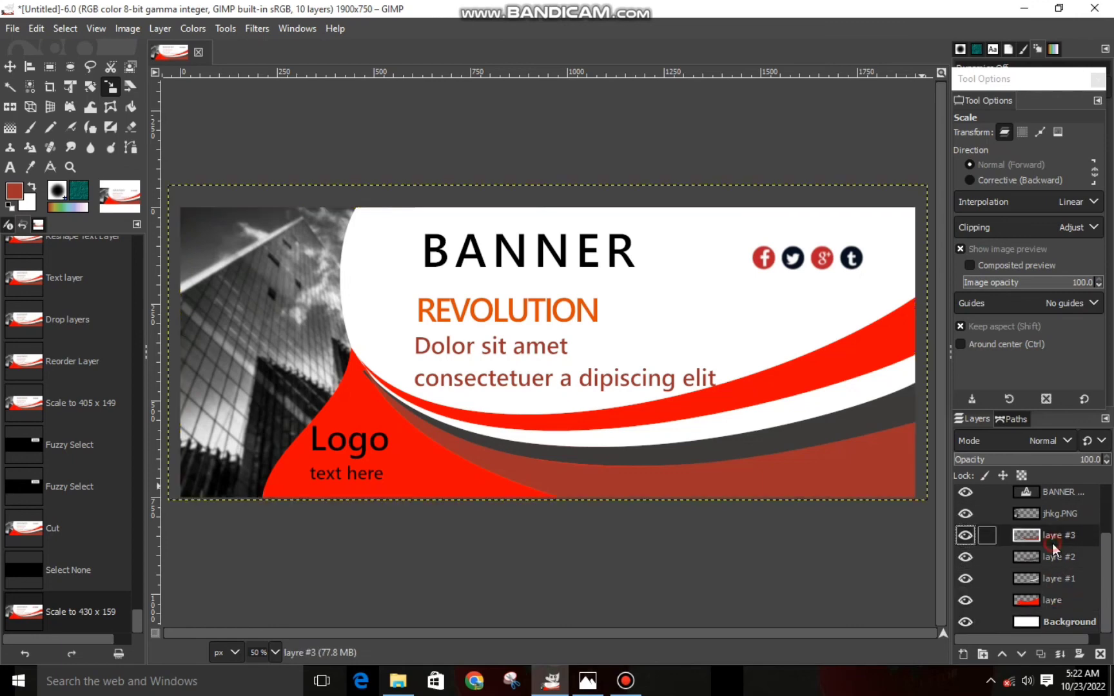
{"action": "left_click", "coordinate": [131, 129]}
{"action": "mouse_move", "coordinate": [348, 385]}
{"action": "left_mouse_down"}
{"action": "mouse_move", "coordinate": [358, 399]}
{"action": "mouse_move", "coordinate": [351, 380]}
{"action": "mouse_move", "coordinate": [364, 383]}
{"action": "left_mouse_up"}
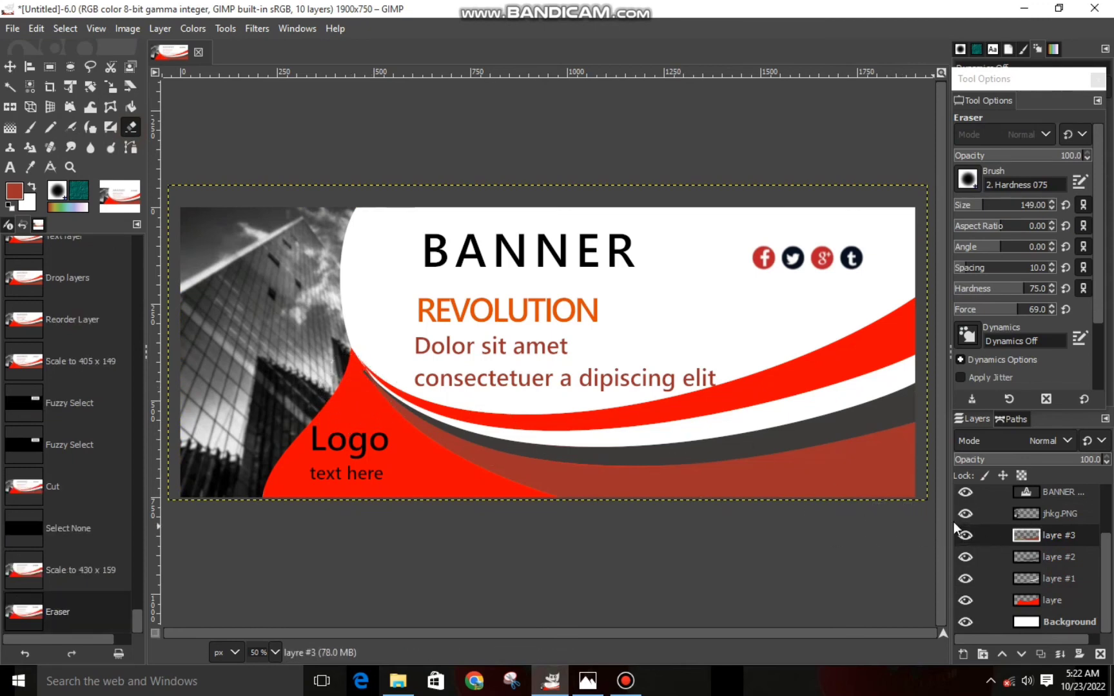
Erase the left tips of the curved bands on layre #1 and layre #2 where they meet the red logo shape.
{"action": "left_click", "coordinate": [1039, 572]}
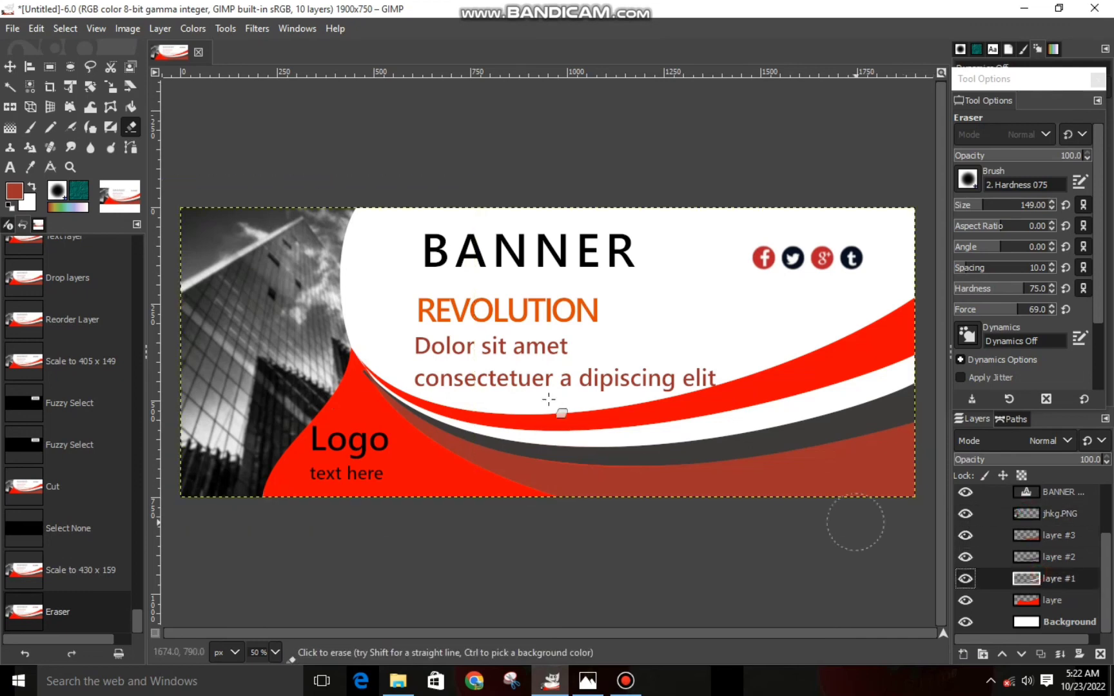
{"action": "left_click_drag", "start_coordinate": [354, 363], "coordinate": [368, 390]}
{"action": "left_click", "coordinate": [1033, 562]}
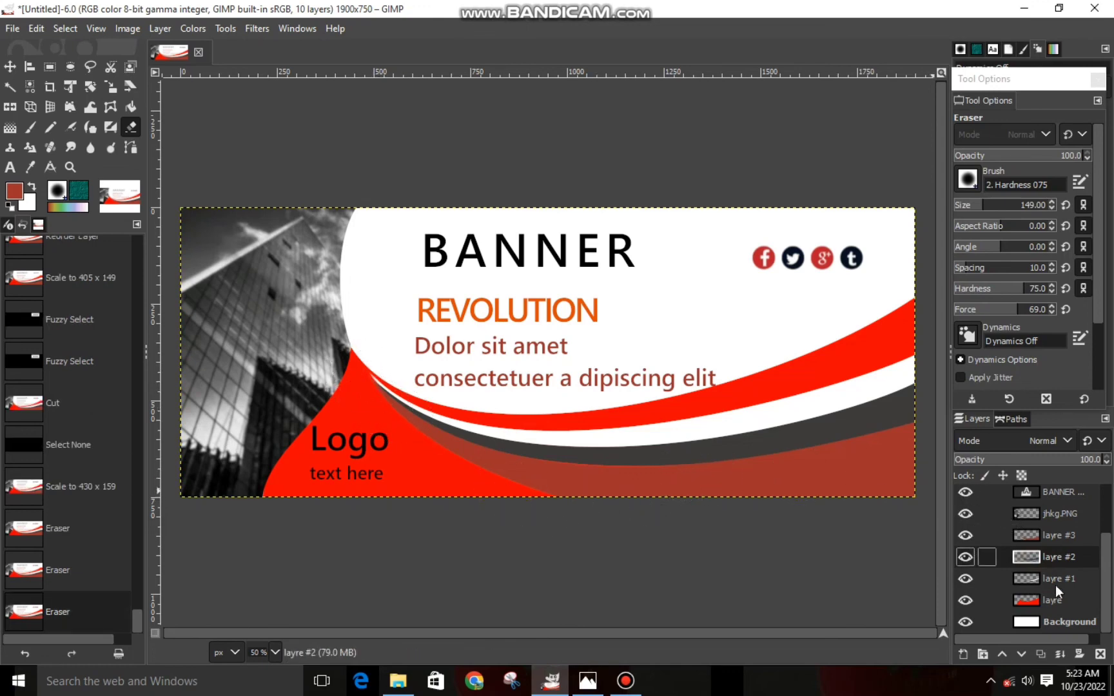
Export the finished banner to the Desktop as banner.png with the default PNG options.
{"action": "left_click", "coordinate": [1043, 622]}
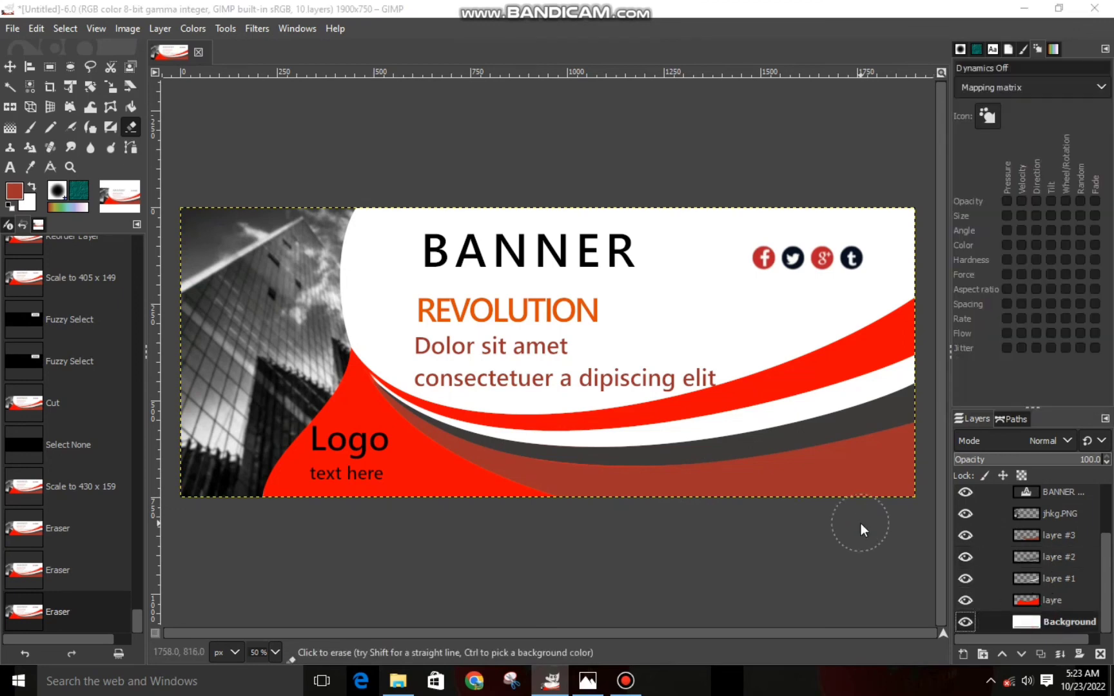
{"action": "key", "text": "ctrl+shift+e"}
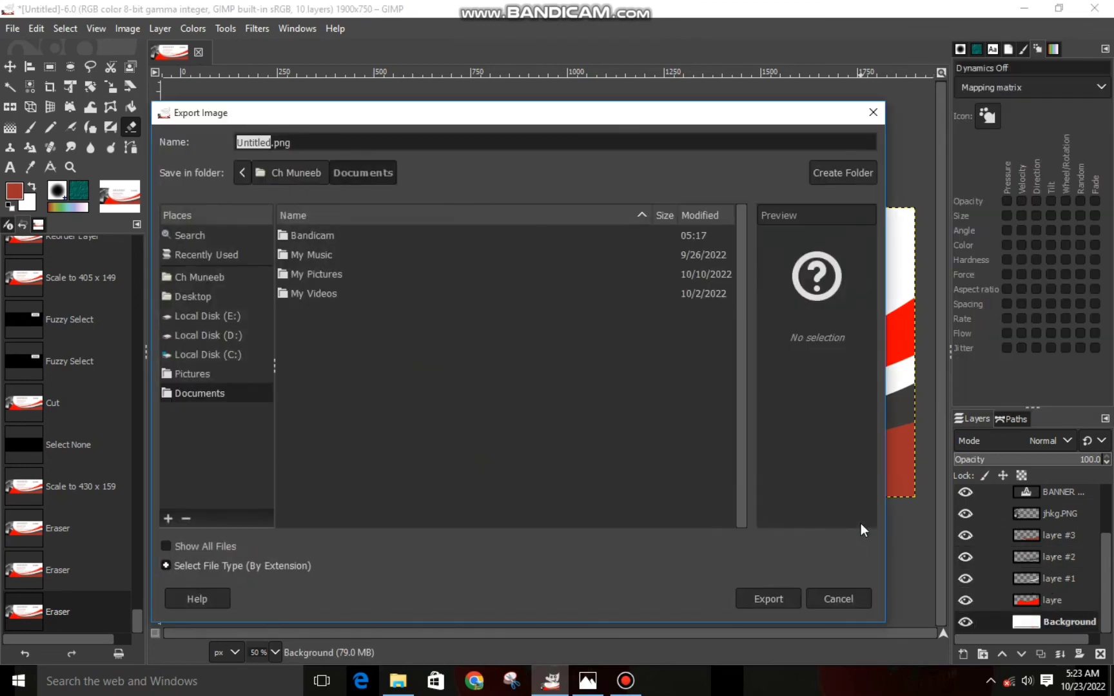
{"action": "left_click", "coordinate": [217, 296]}
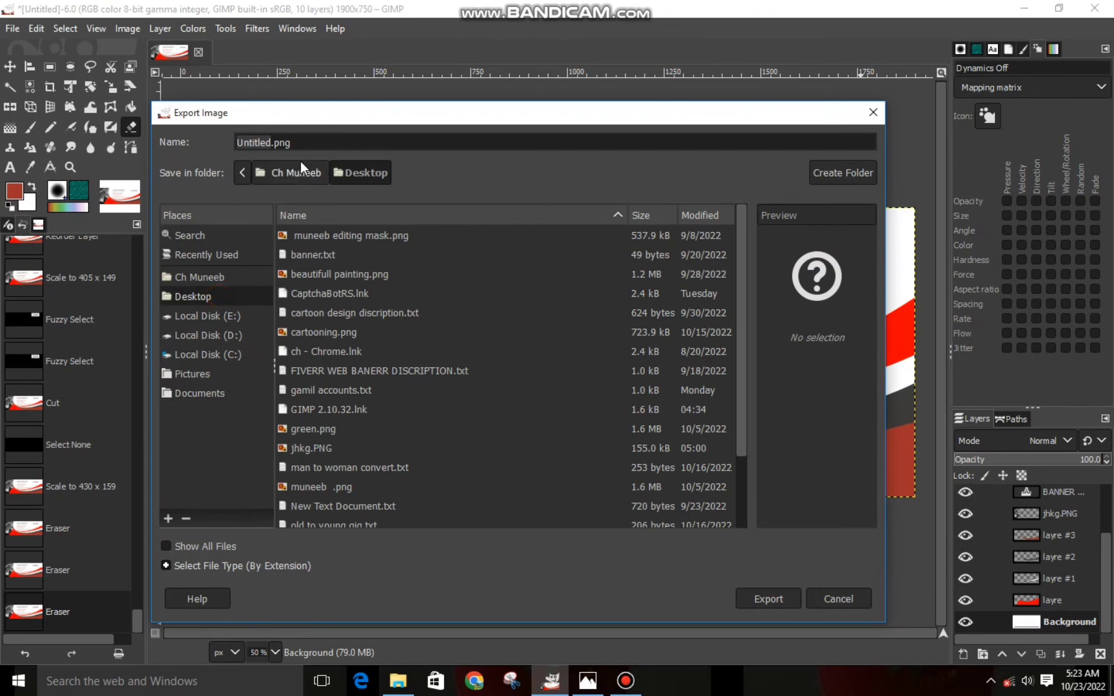
{"action": "type", "text": "banner"}
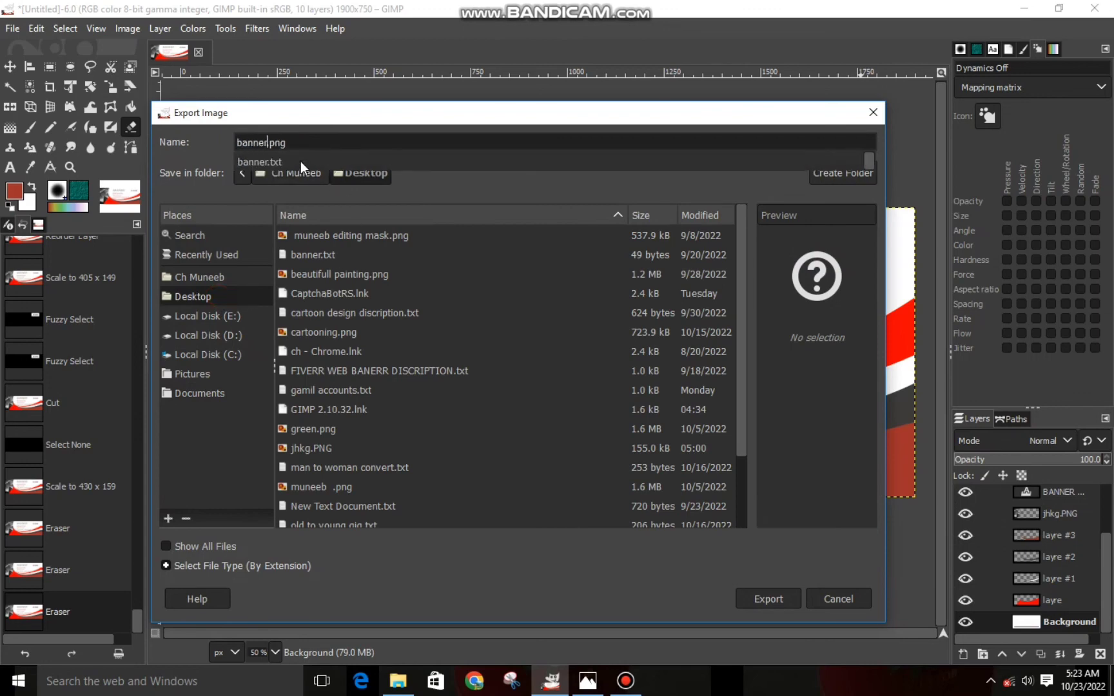
{"action": "key", "text": "Return"}
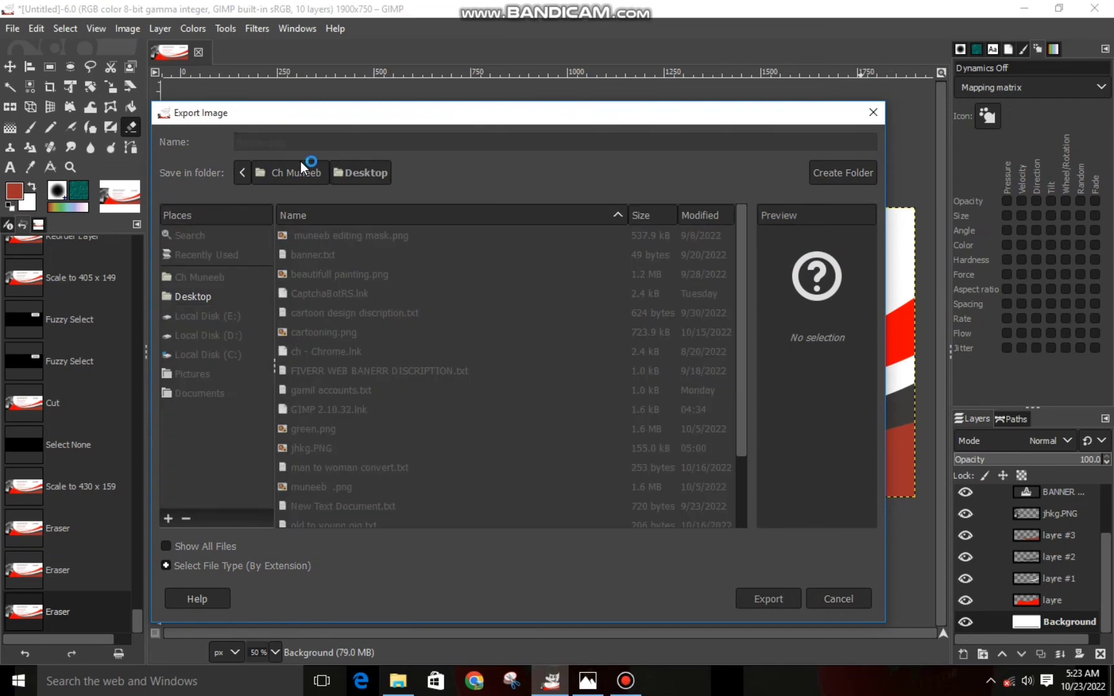
{"action": "key", "text": "Return"}
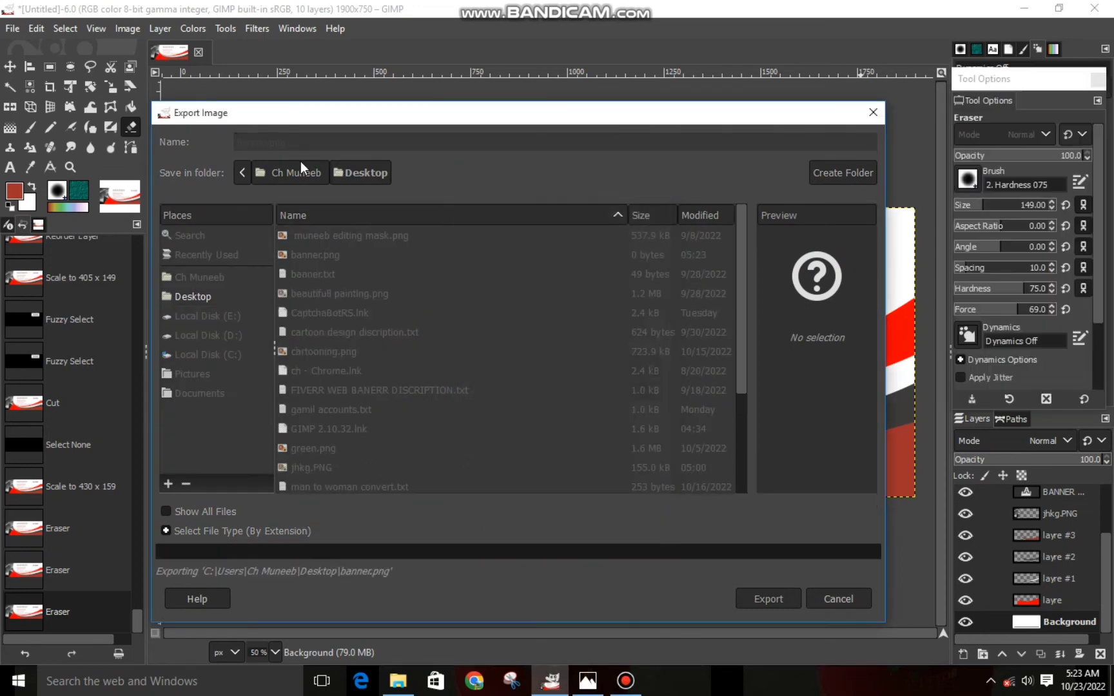